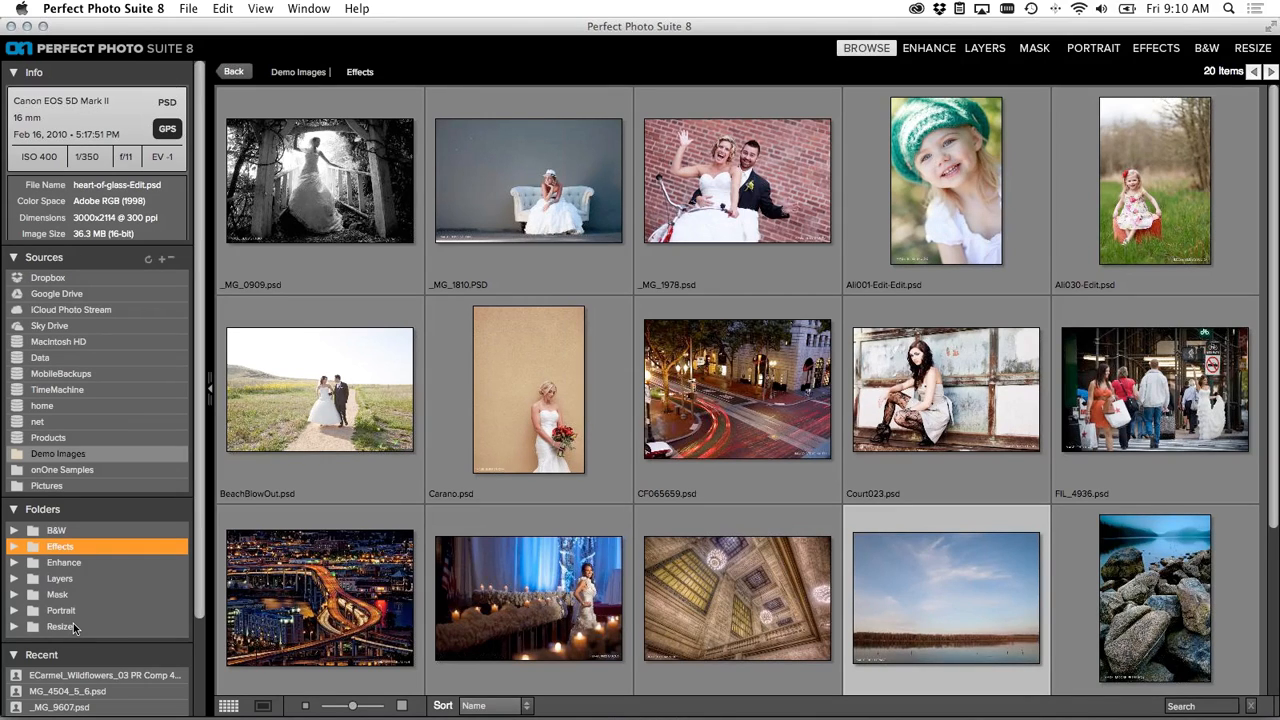
- Open the Enhance folder within the Demo Images source and browse its photos
click(69, 564)
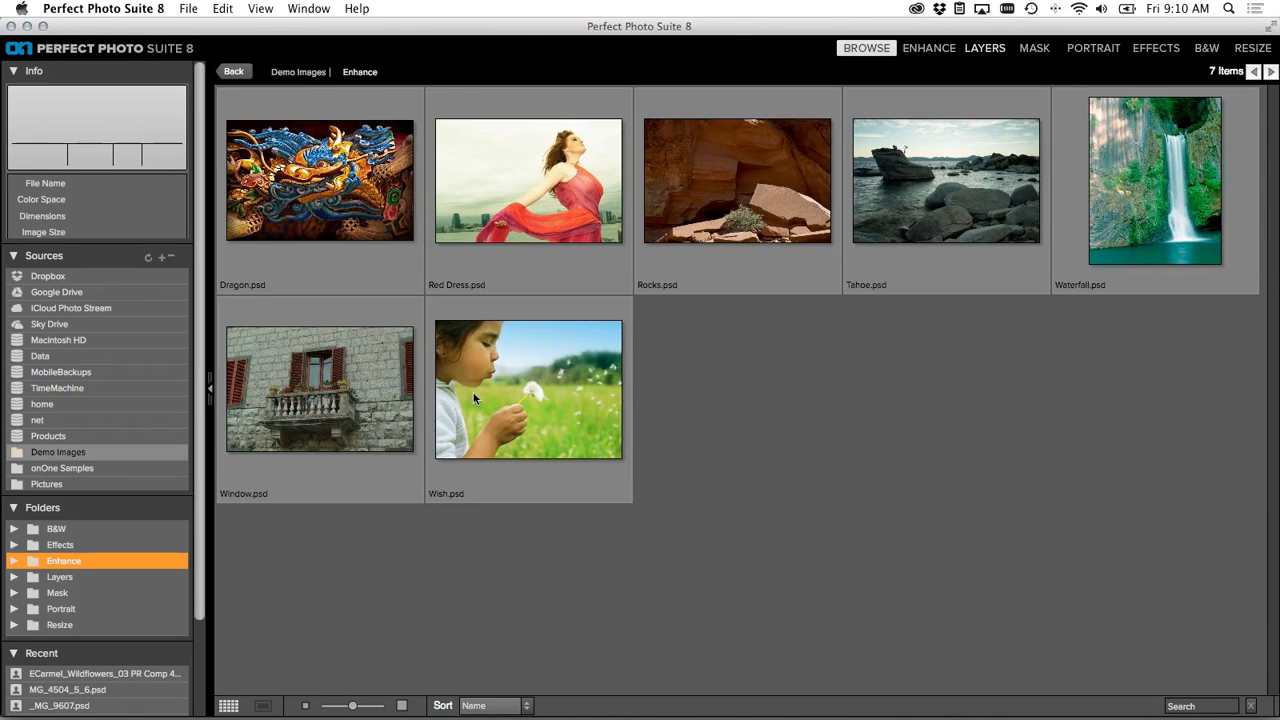
scroll(197, 611, down, 3)
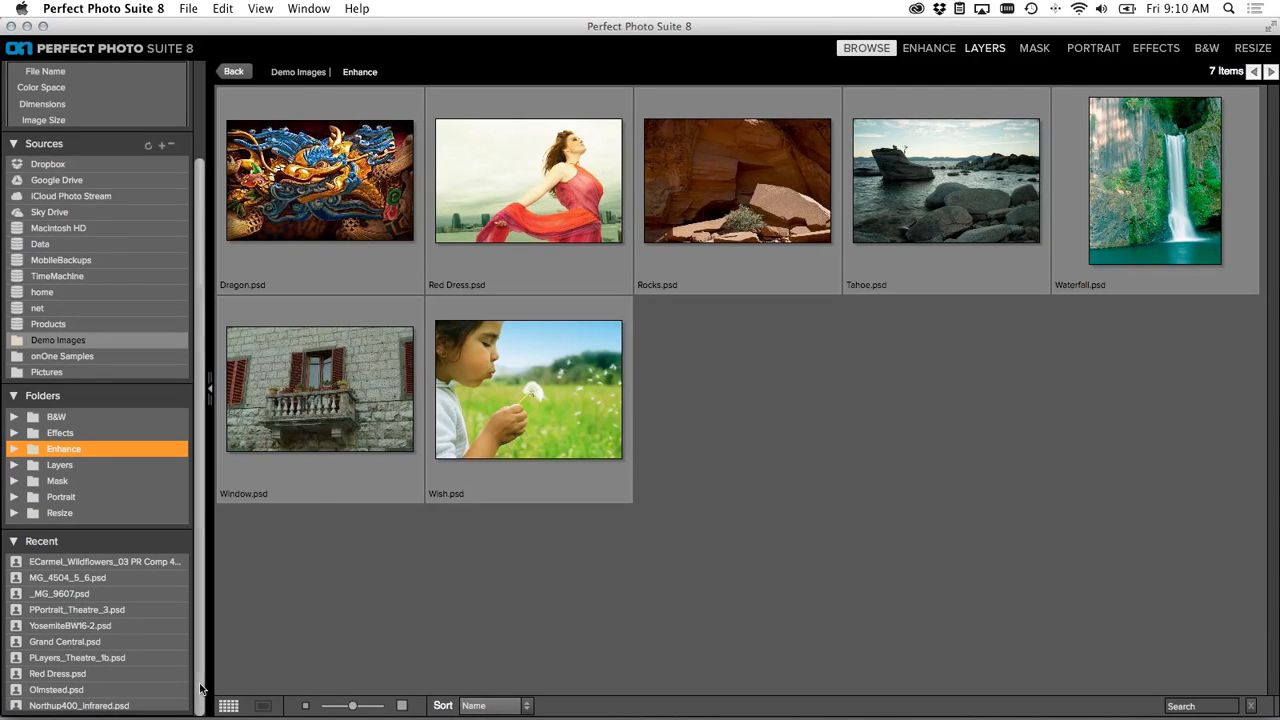
scroll(200, 529, up, 3)
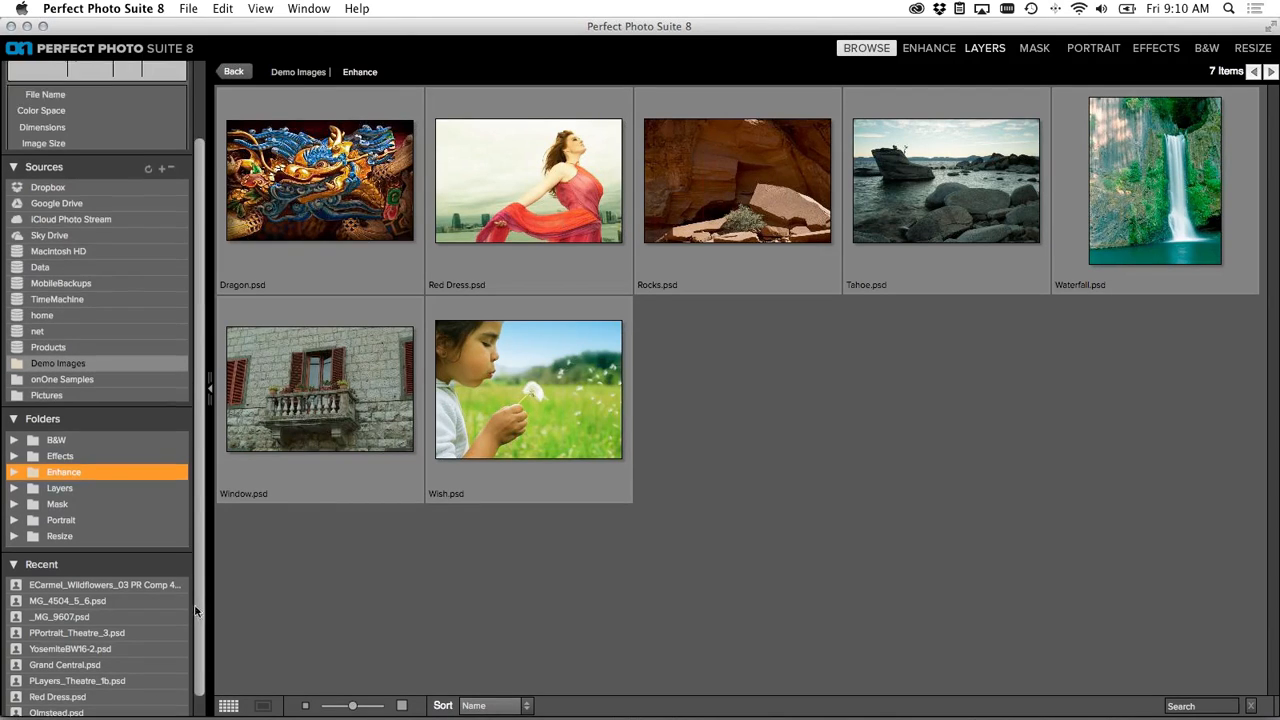
click(458, 388)
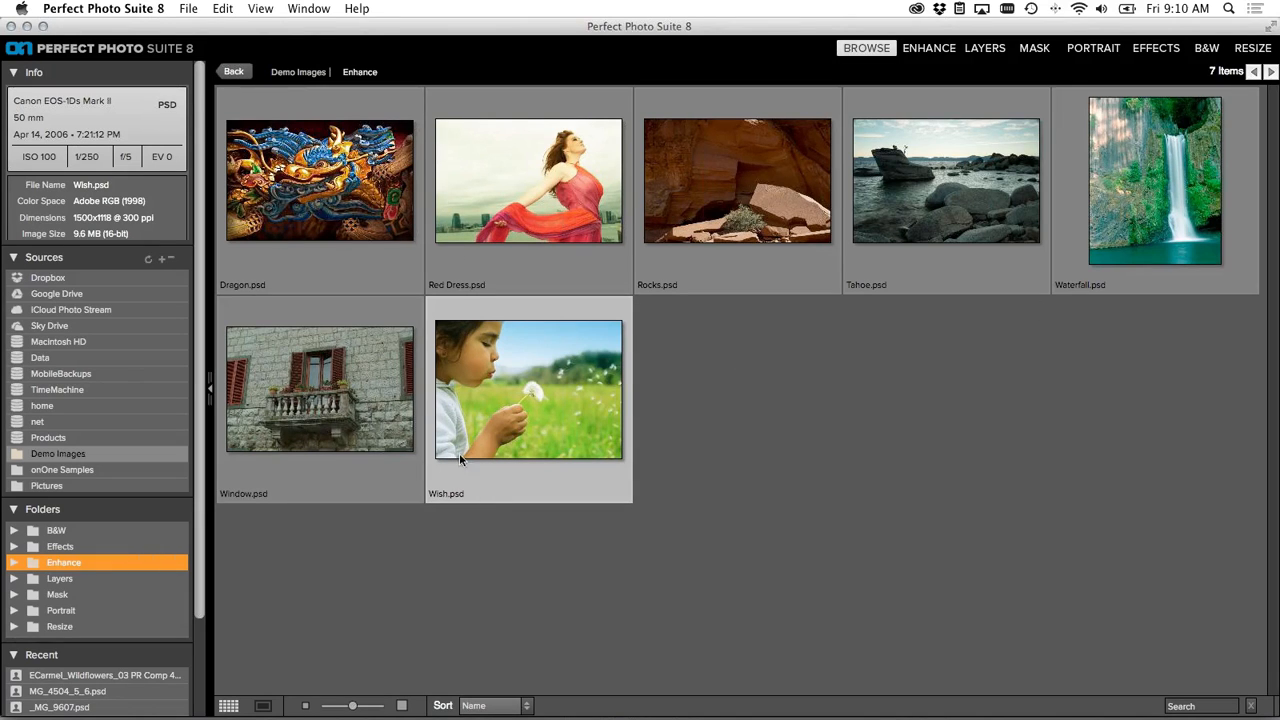
mouse_move(350, 706)
mouse_down()
mouse_move(366, 706)
mouse_move(354, 707)
mouse_up()
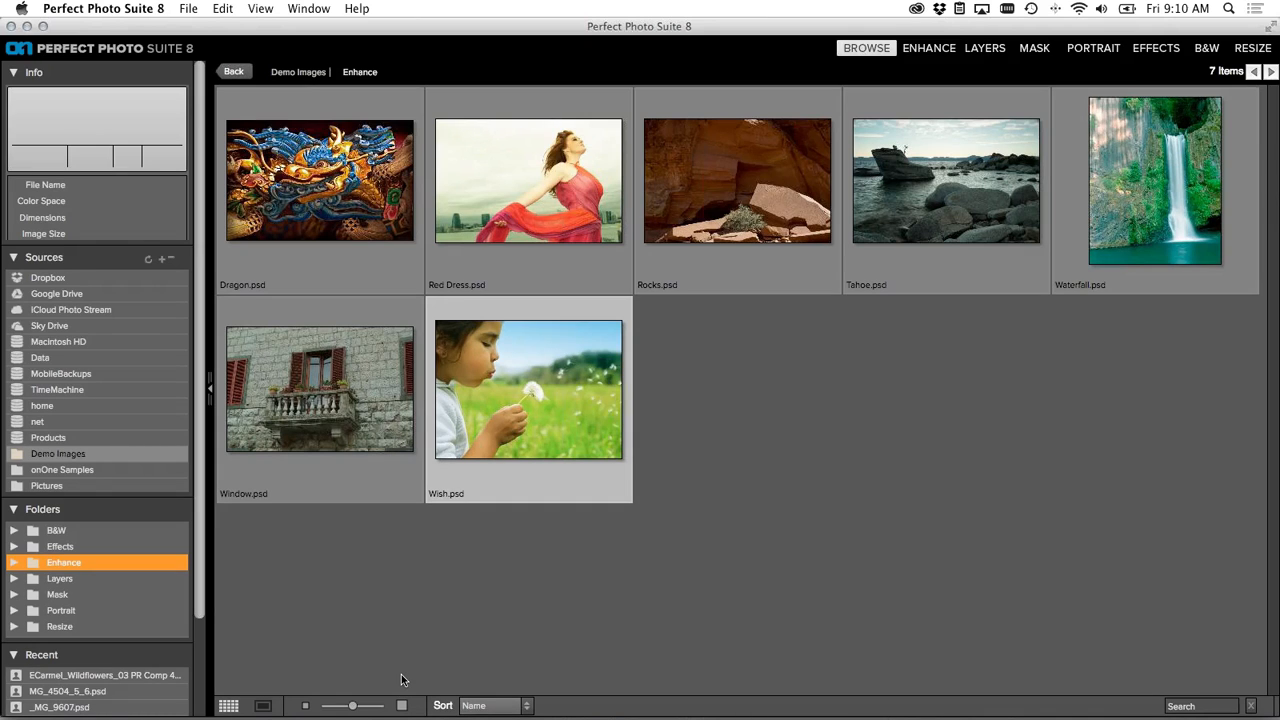
- Open Red Dress.psd for editing in Perfect Enhance and hide the effect presets to enlarge the photo
click(566, 184)
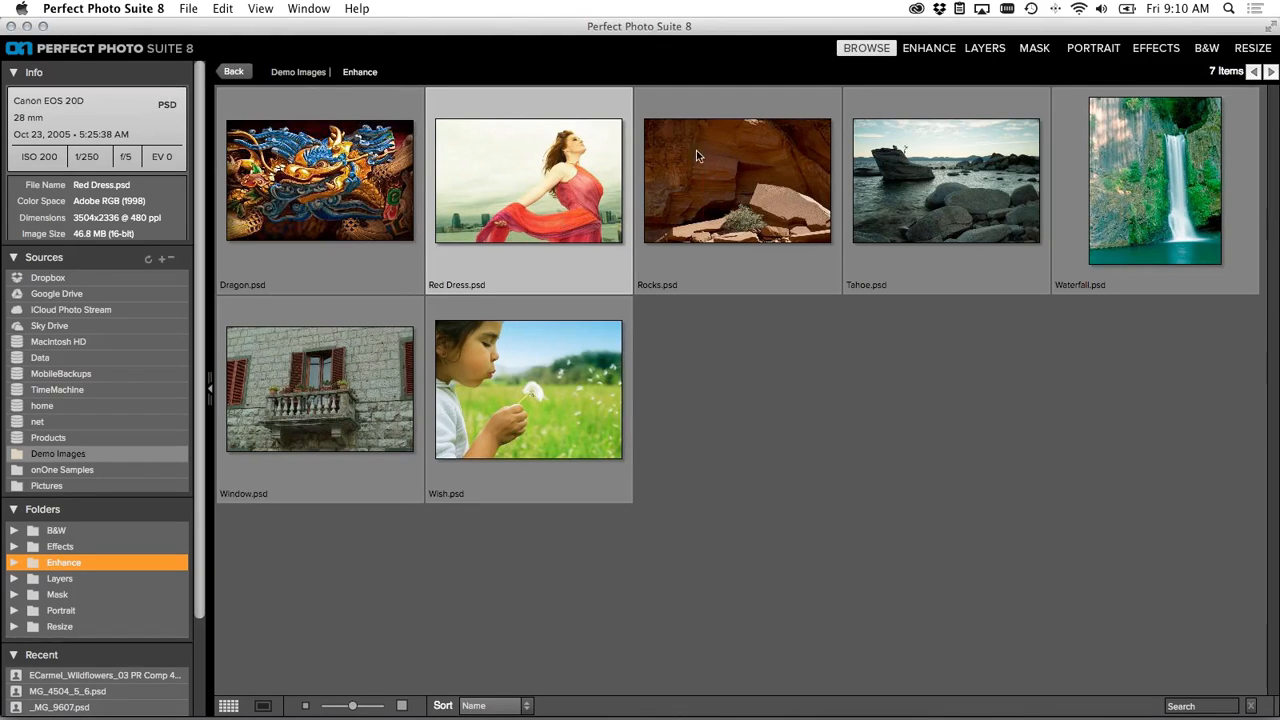
right_click(531, 200)
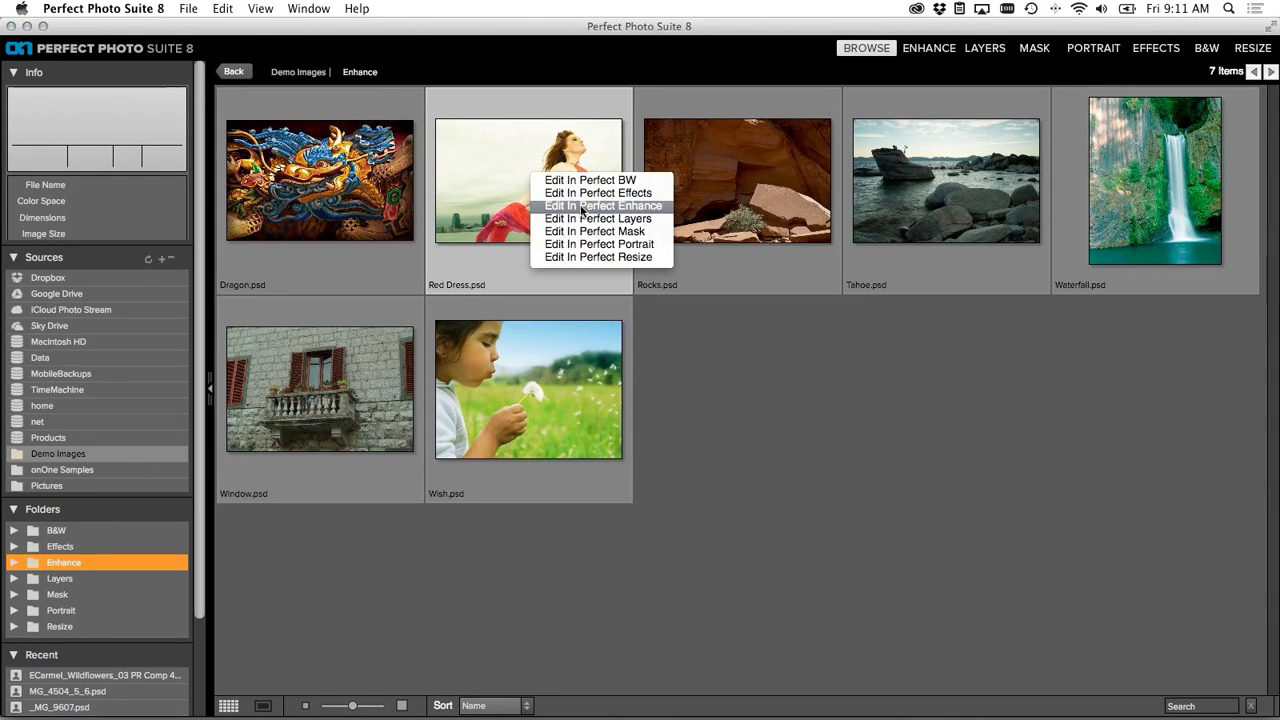
click(581, 206)
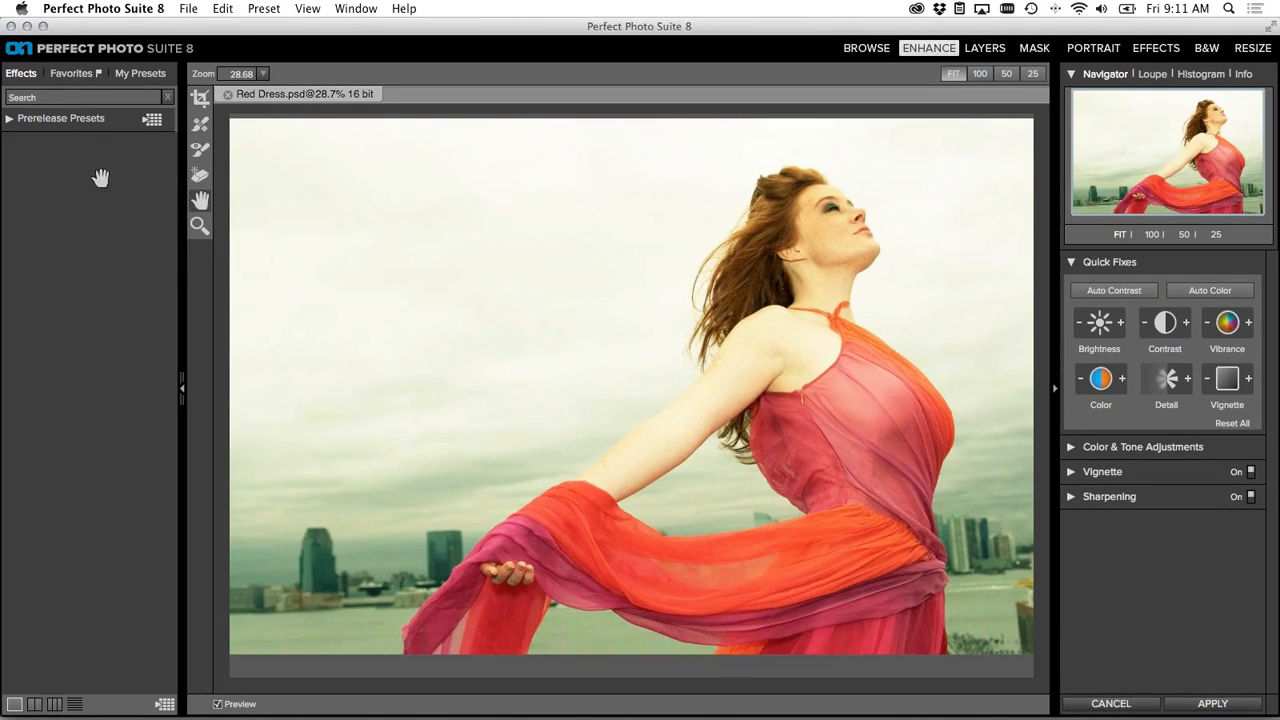
click(181, 388)
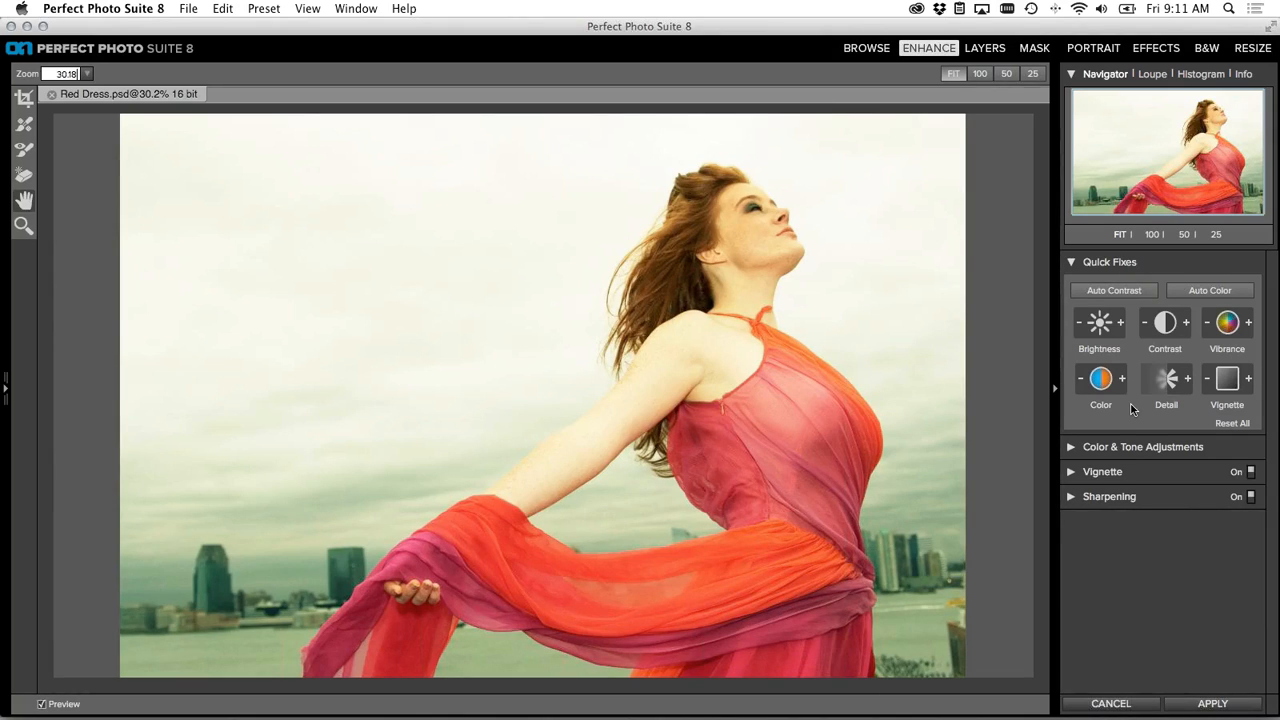
- Use the quick fixes to apply Auto Contrast and Auto Color, increase Detail to 20 and darken the photo's vignette to -20
click(1101, 292)
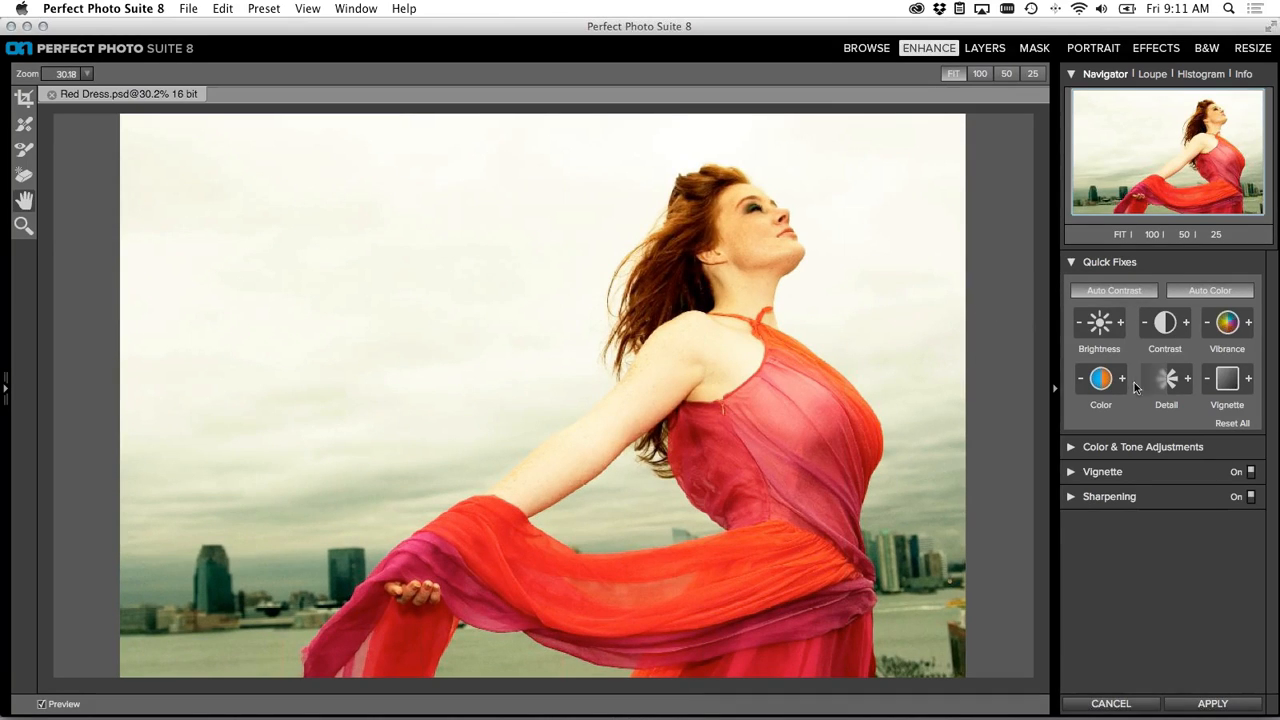
click(1167, 383)
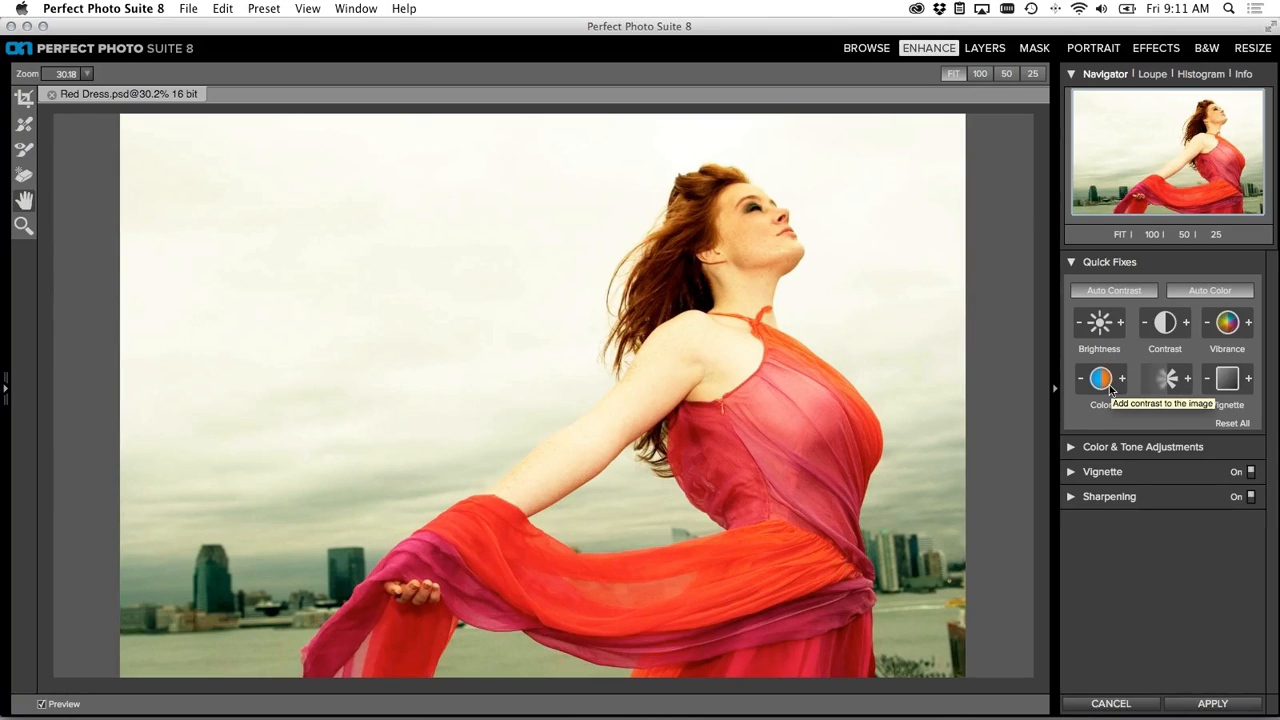
click(1187, 383)
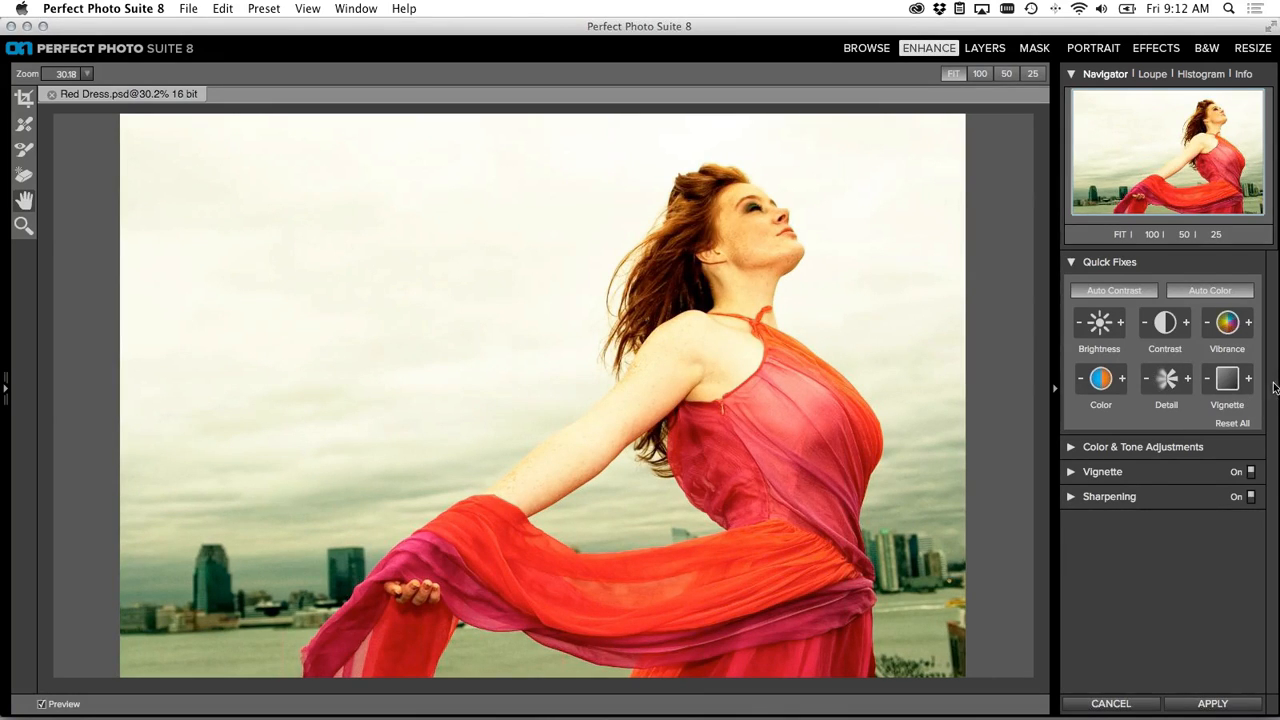
click(1208, 382)
click(1208, 382)
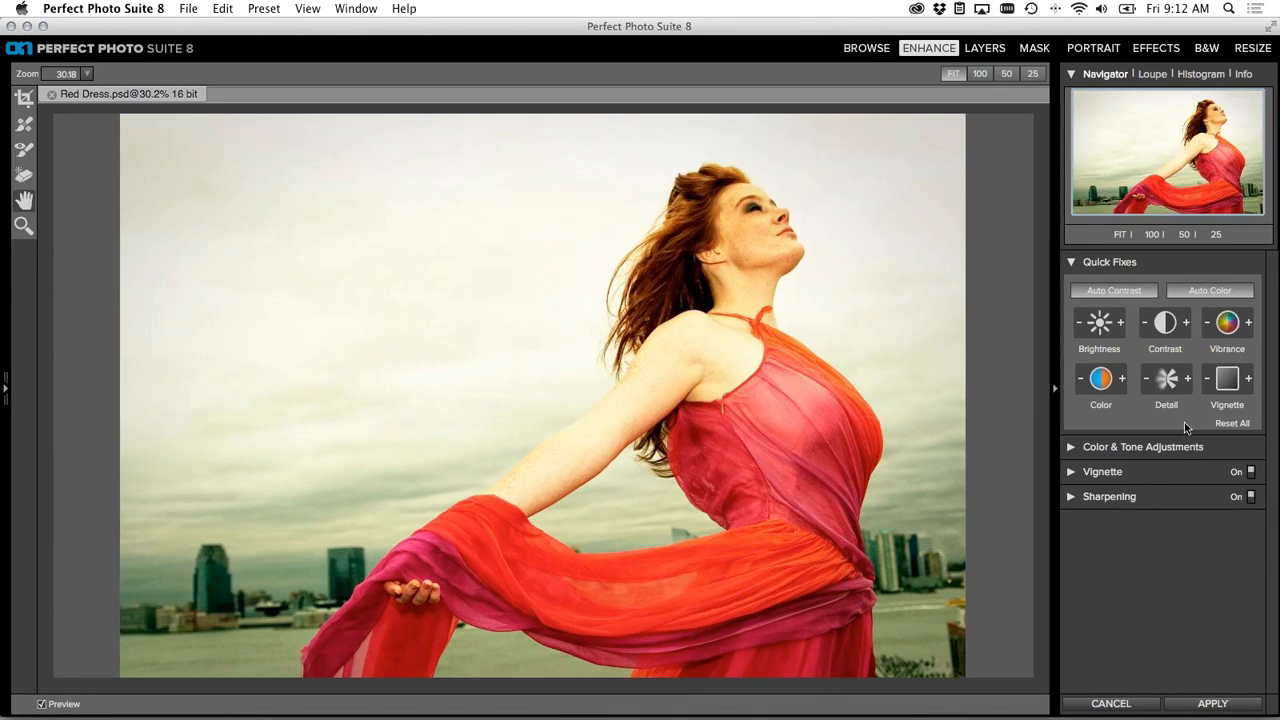
- Neutralize the photo's color cast in the Color & Tone Adjustments by sampling the gray water beside the dress with the eyedropper
click(1073, 448)
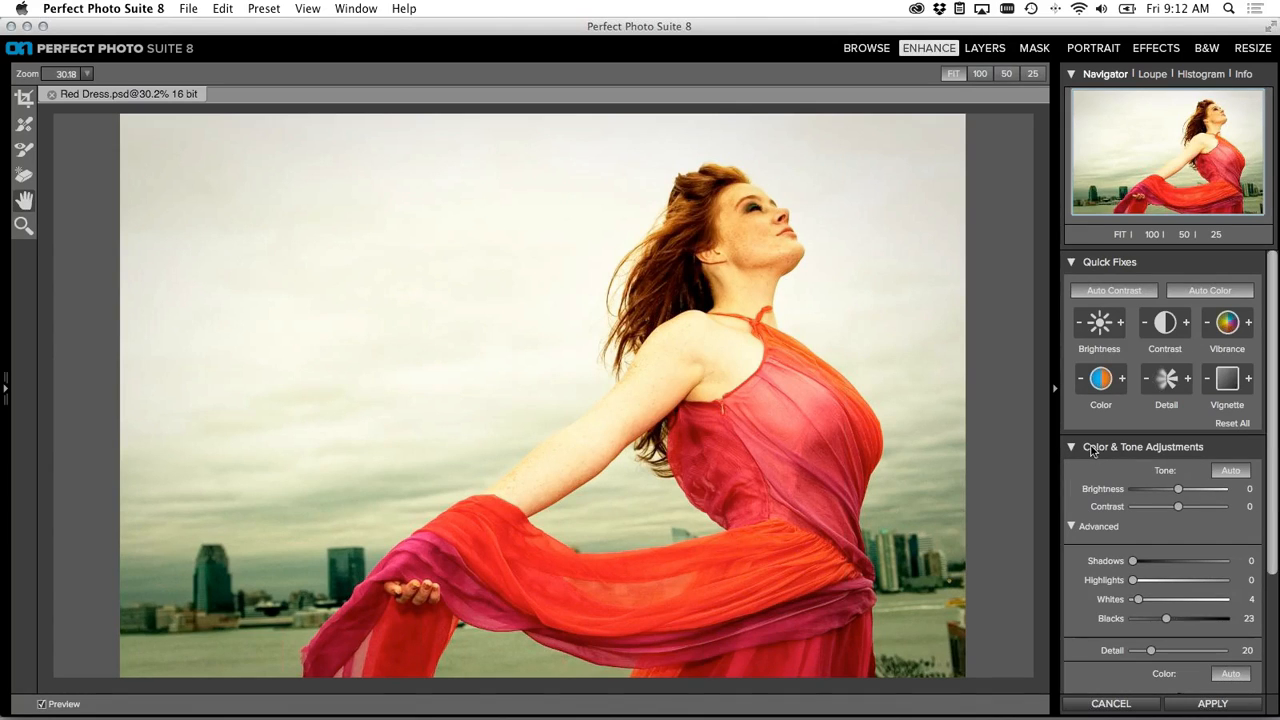
scroll(1136, 449, down, 2)
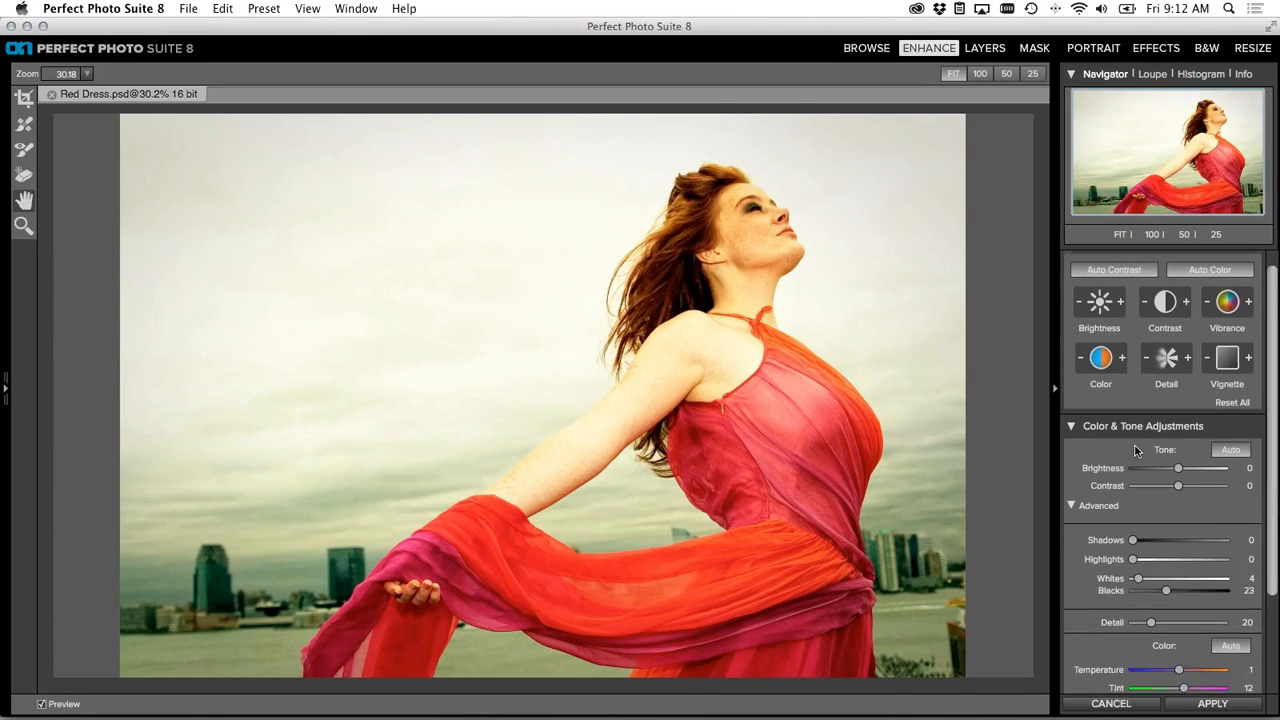
scroll(1136, 450, down, 10)
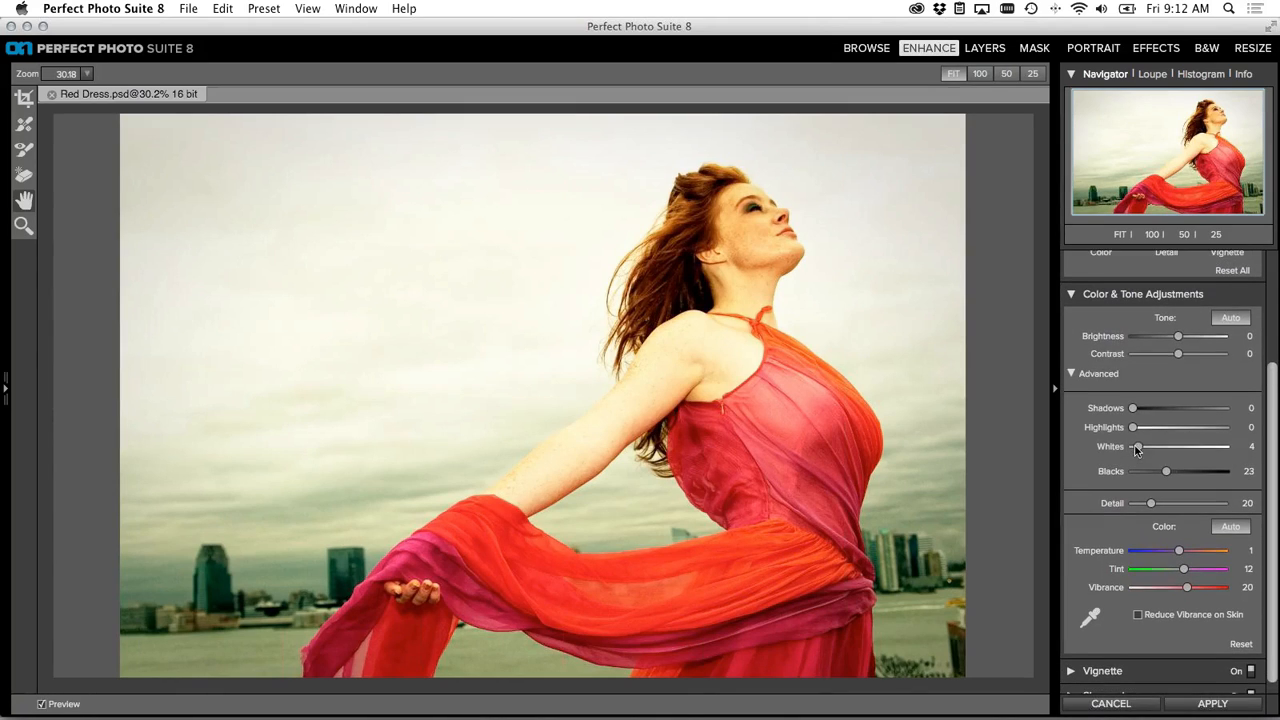
scroll(1140, 430, up, 1)
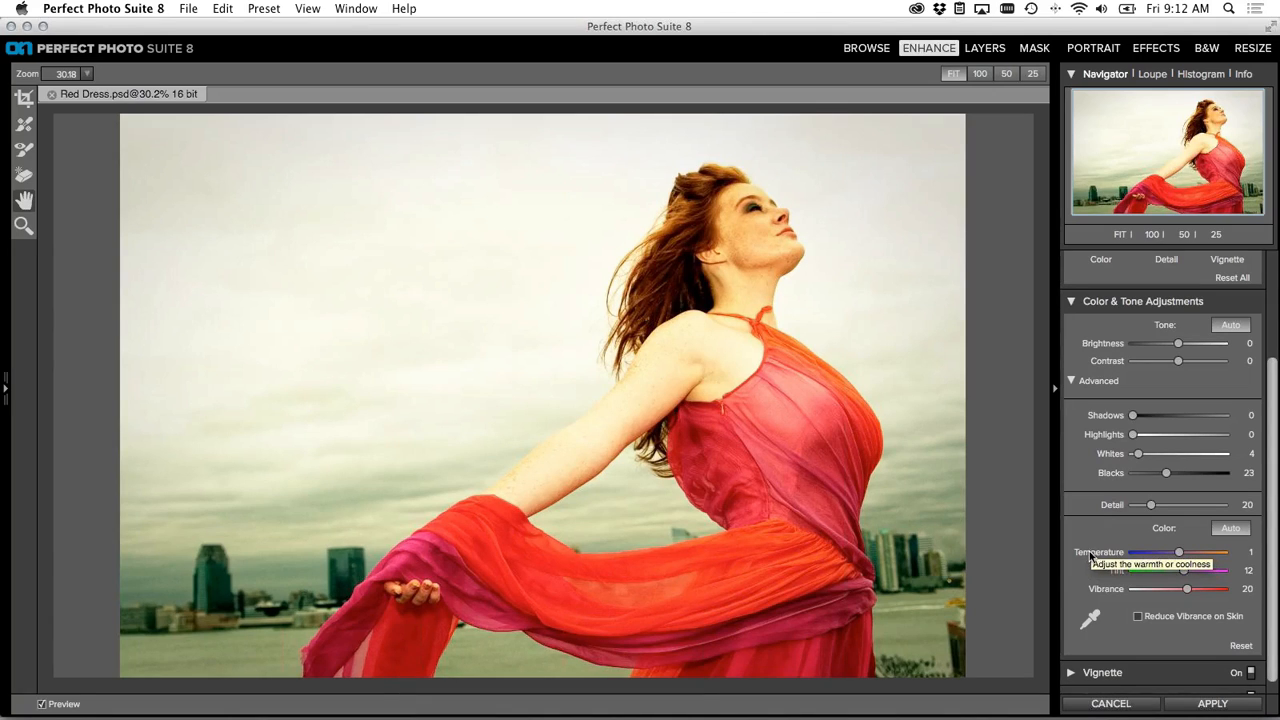
click(1090, 622)
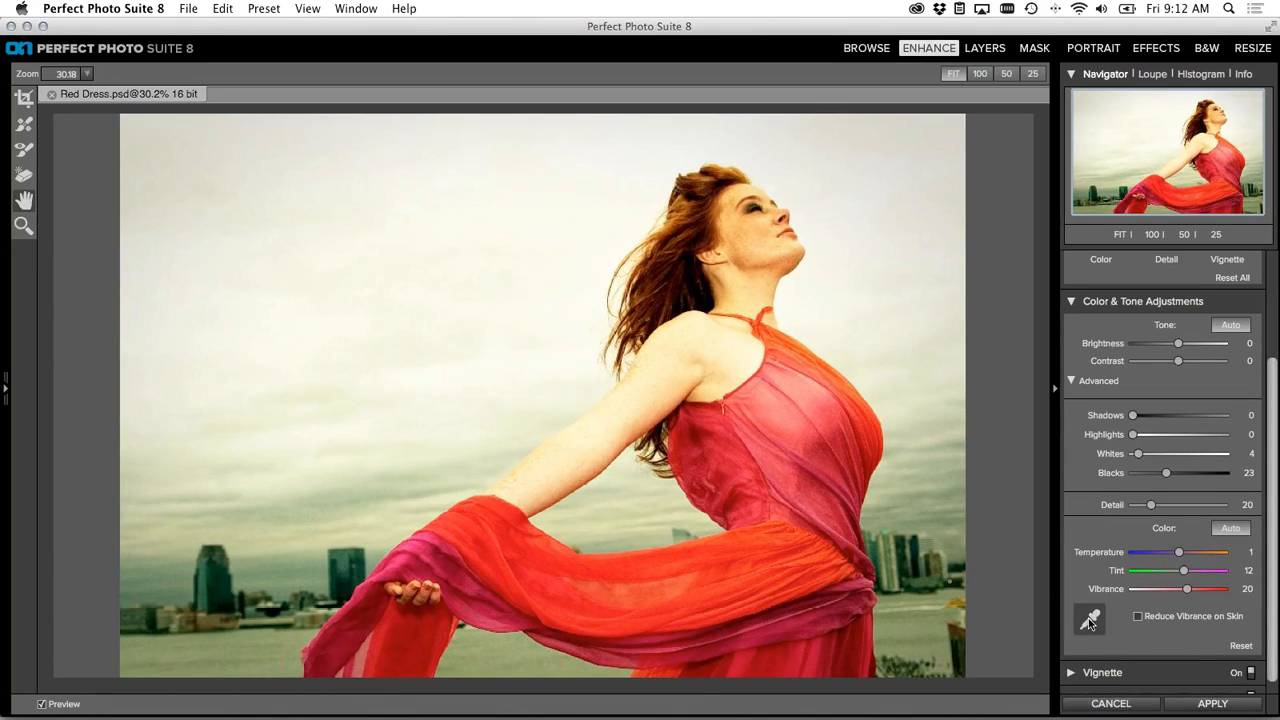
click(927, 618)
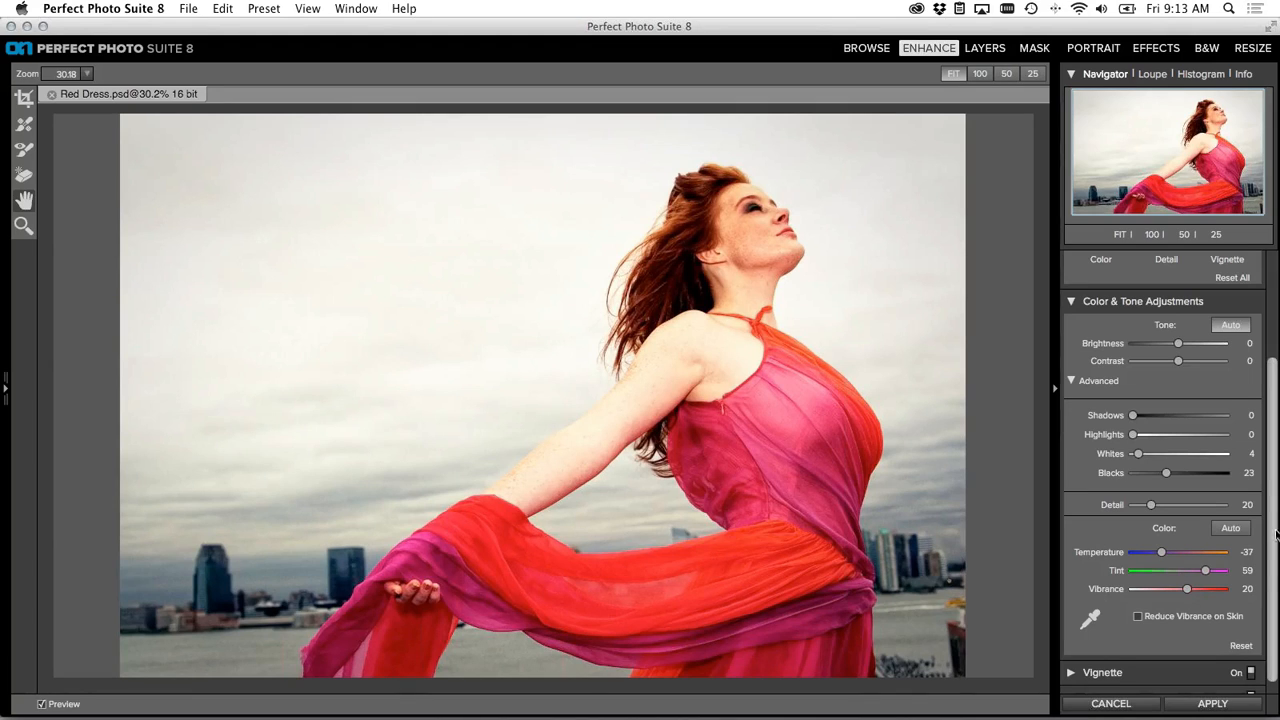
scroll(1274, 570, down, 2)
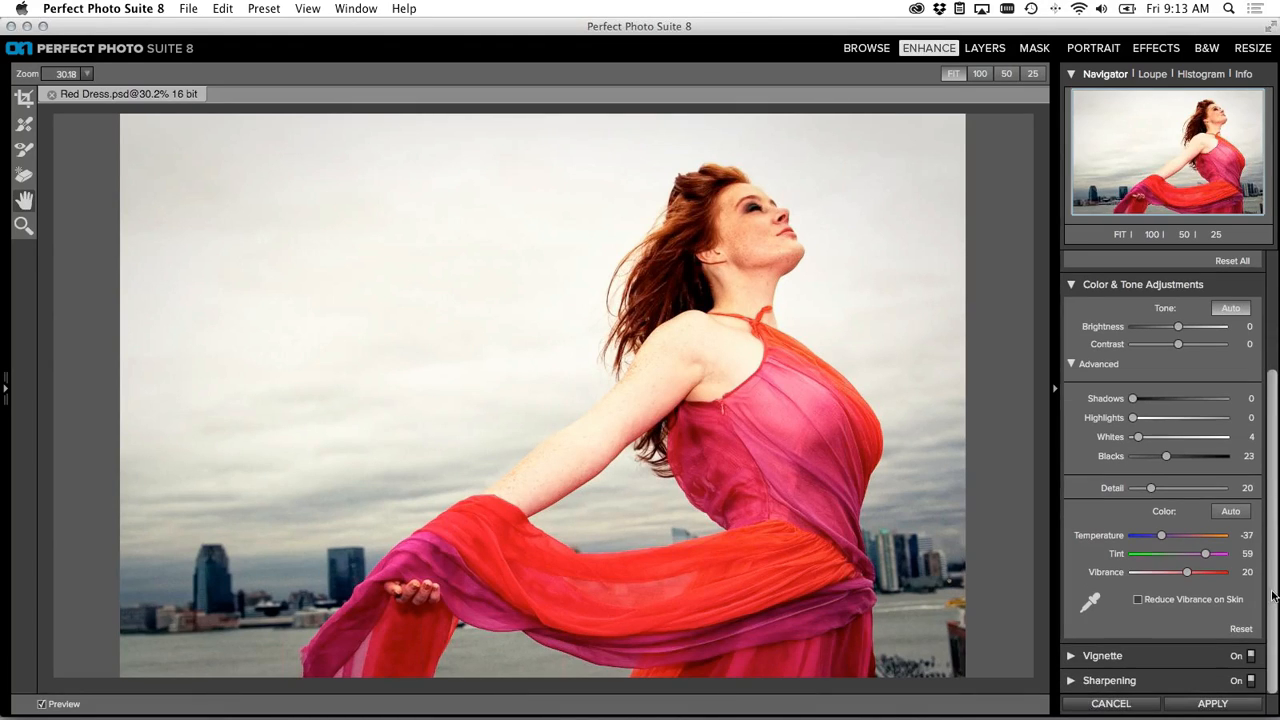
click(1071, 284)
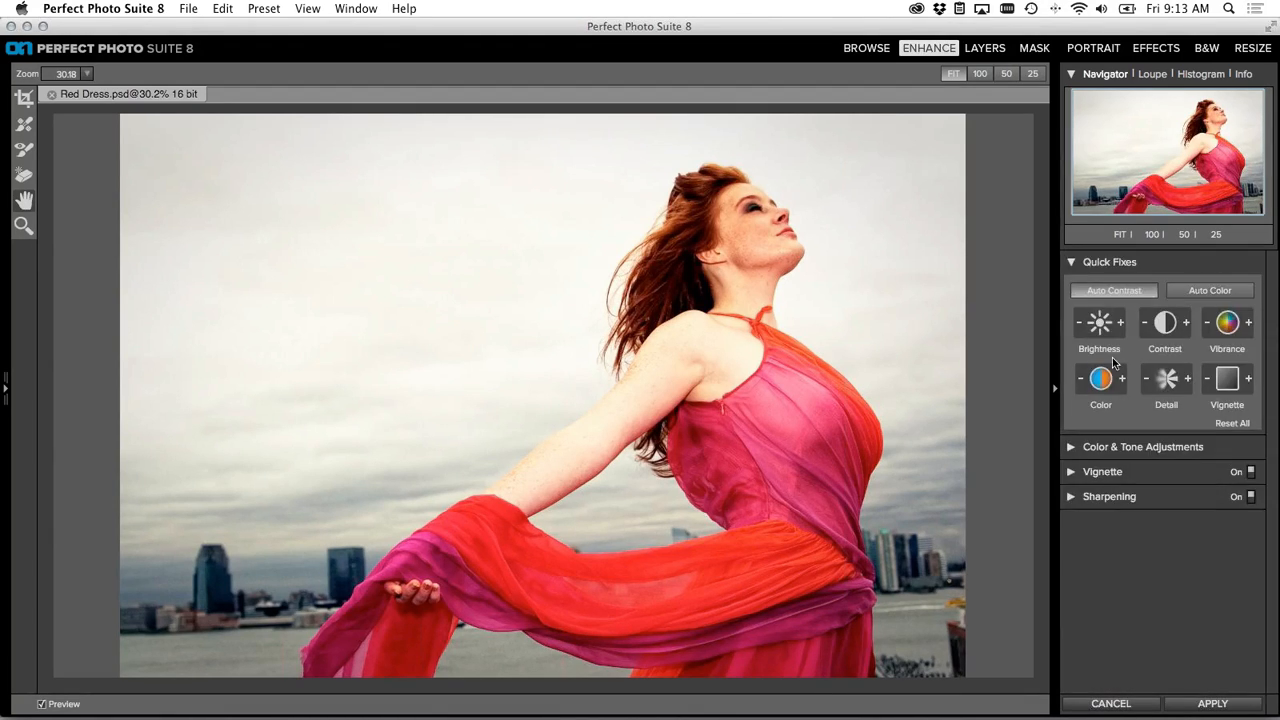
- Apply the Subtle vignette and the Screen sharpening option to the photo
click(1071, 476)
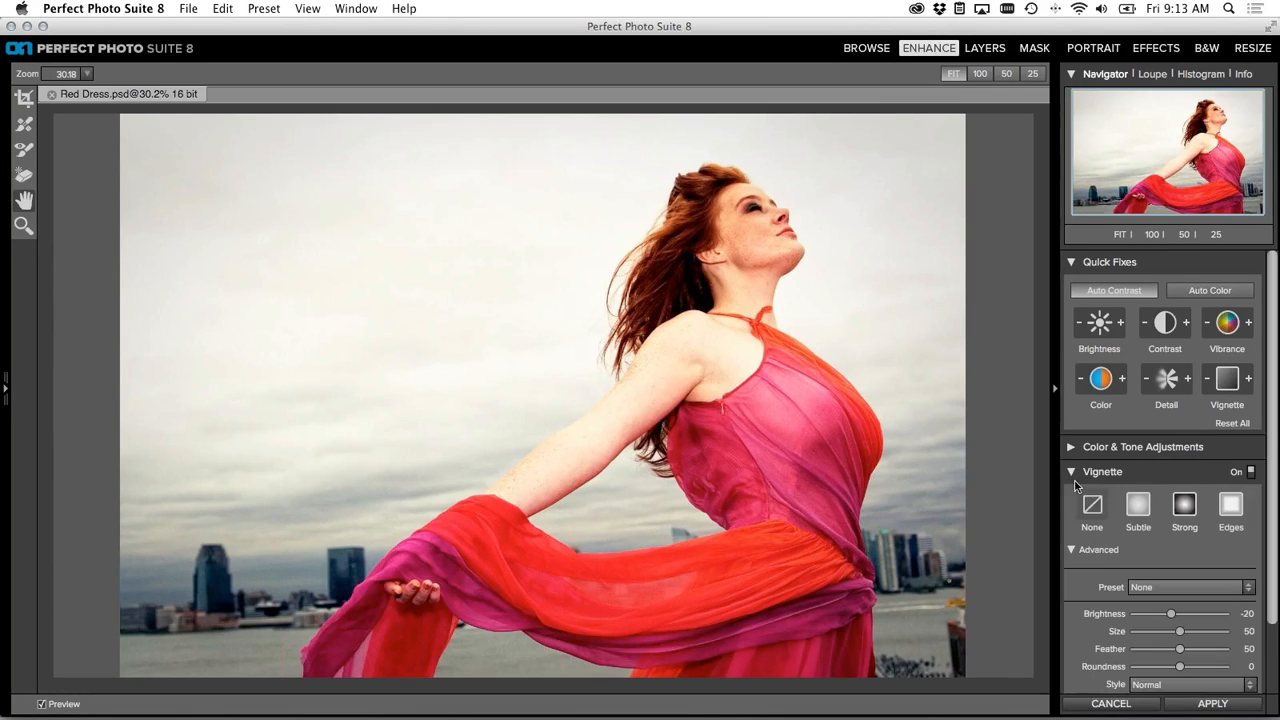
scroll(1080, 650, down, 2)
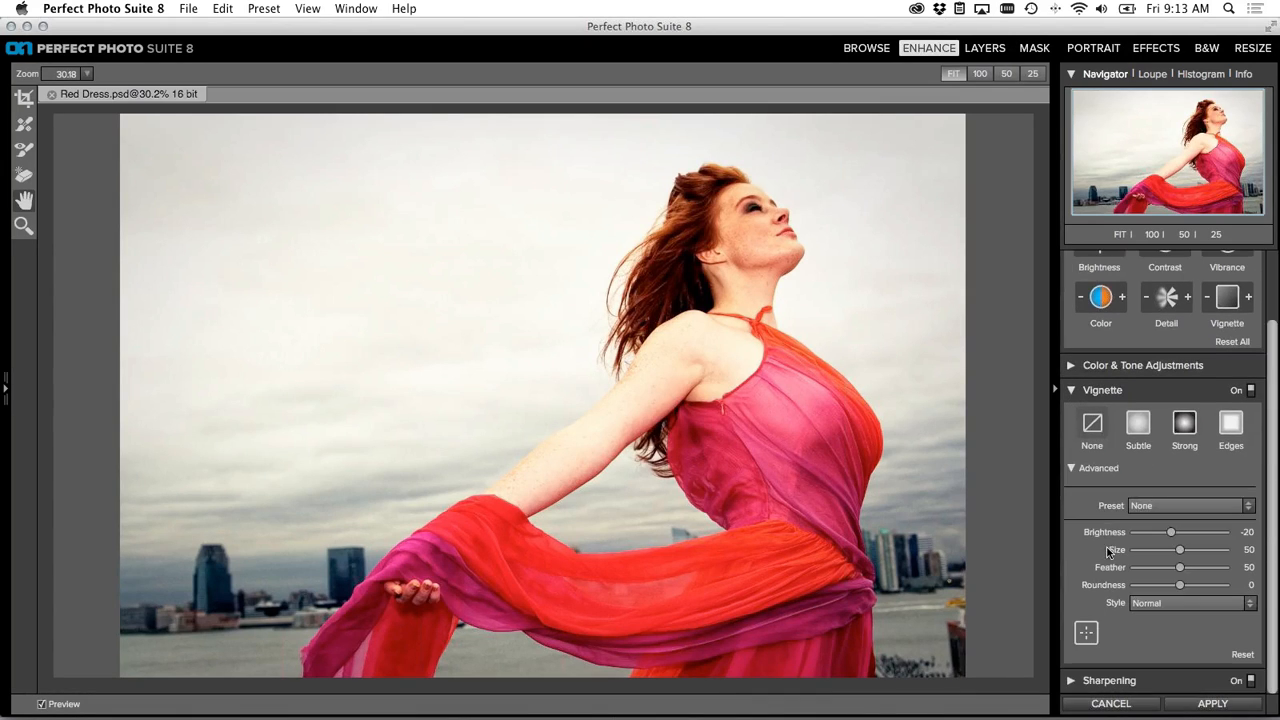
click(1072, 681)
scroll(1092, 469, down, 1)
click(1072, 458)
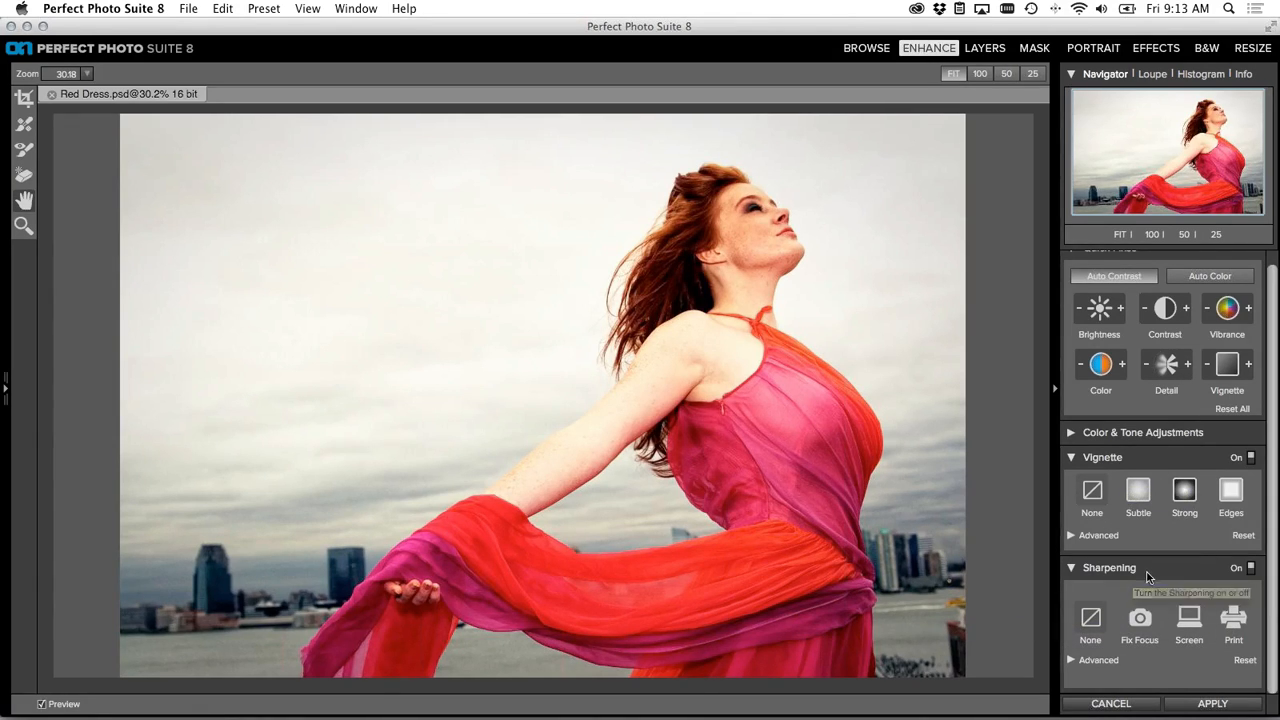
click(1142, 496)
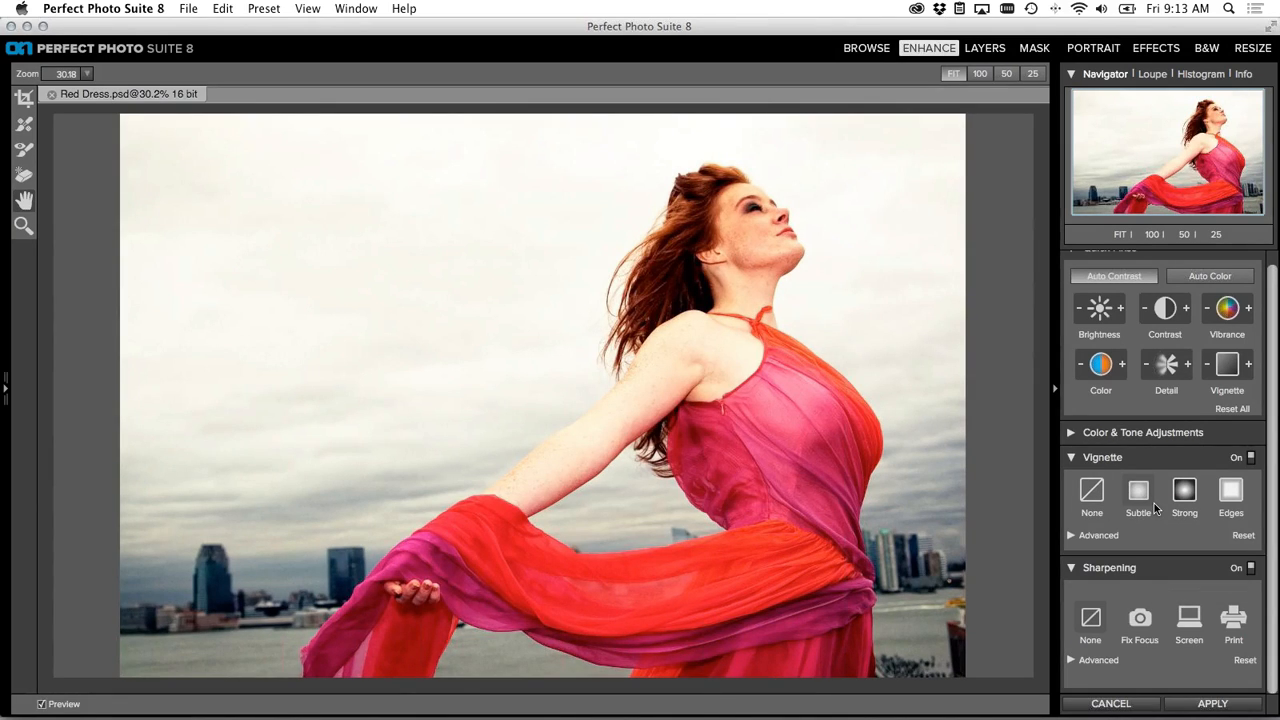
click(1189, 621)
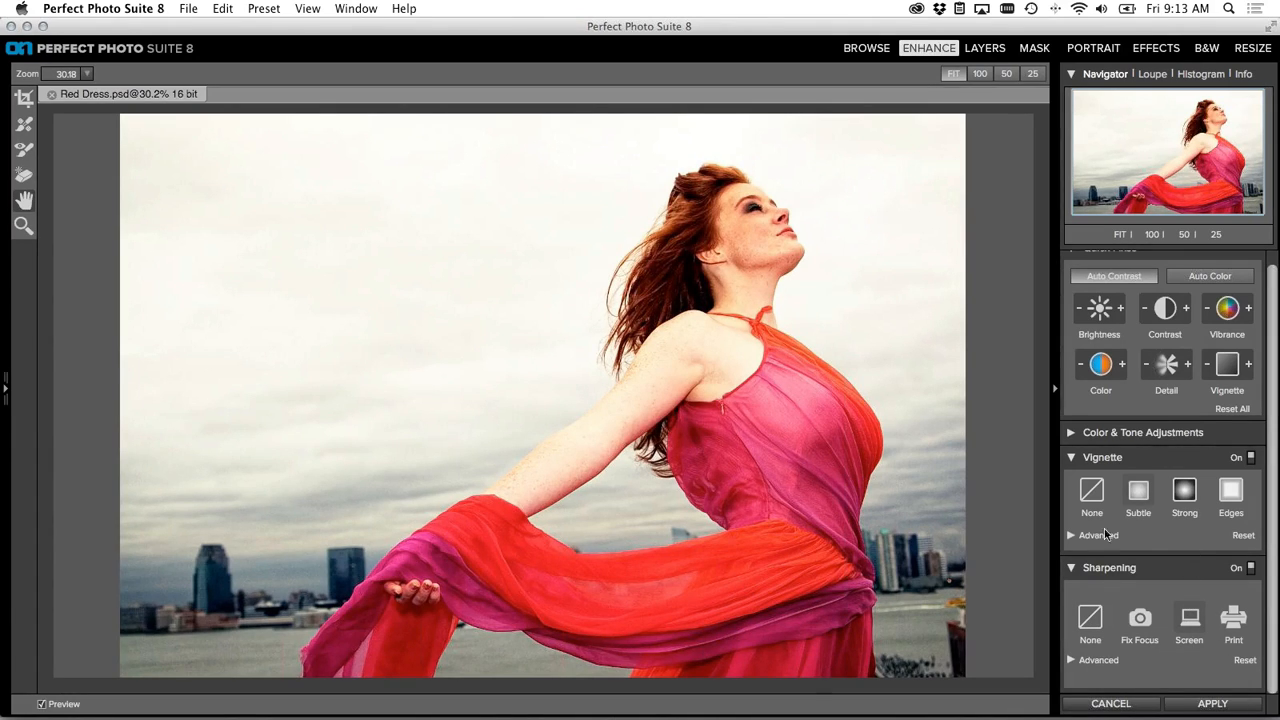
- Examine the advanced vignette settings and the available vignette presets
click(1104, 535)
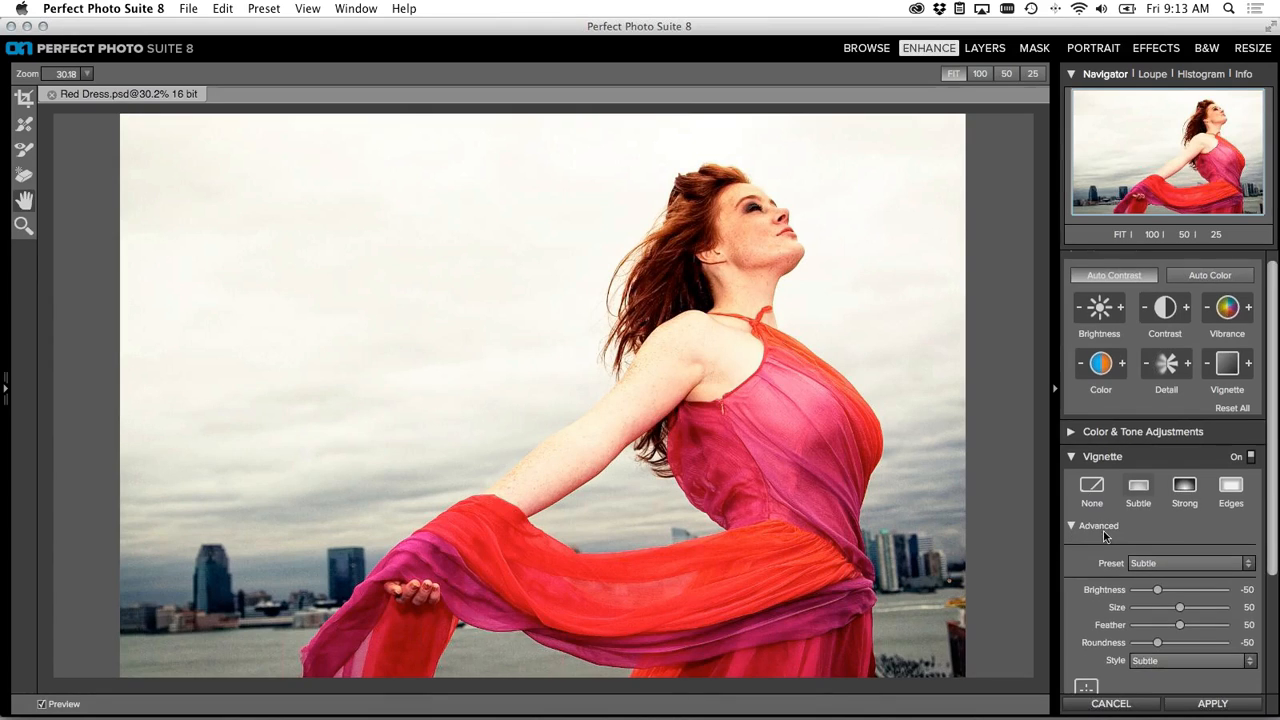
scroll(1106, 537, down, 3)
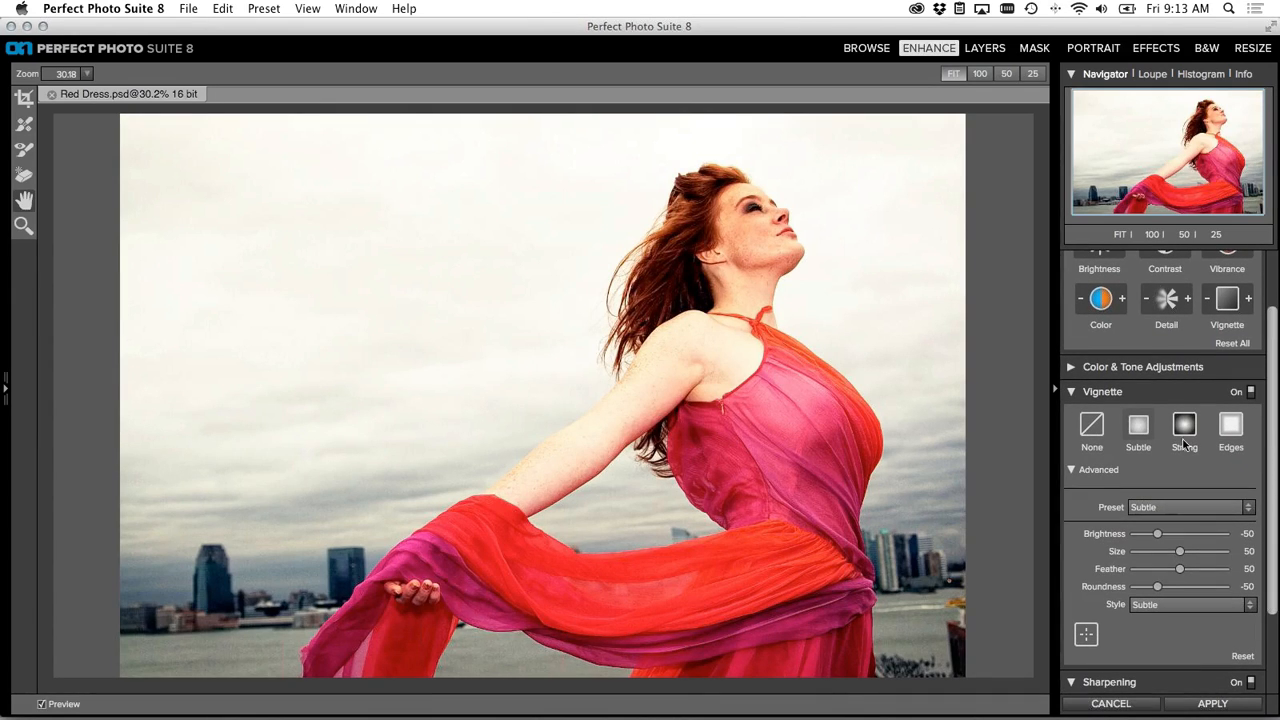
click(1172, 507)
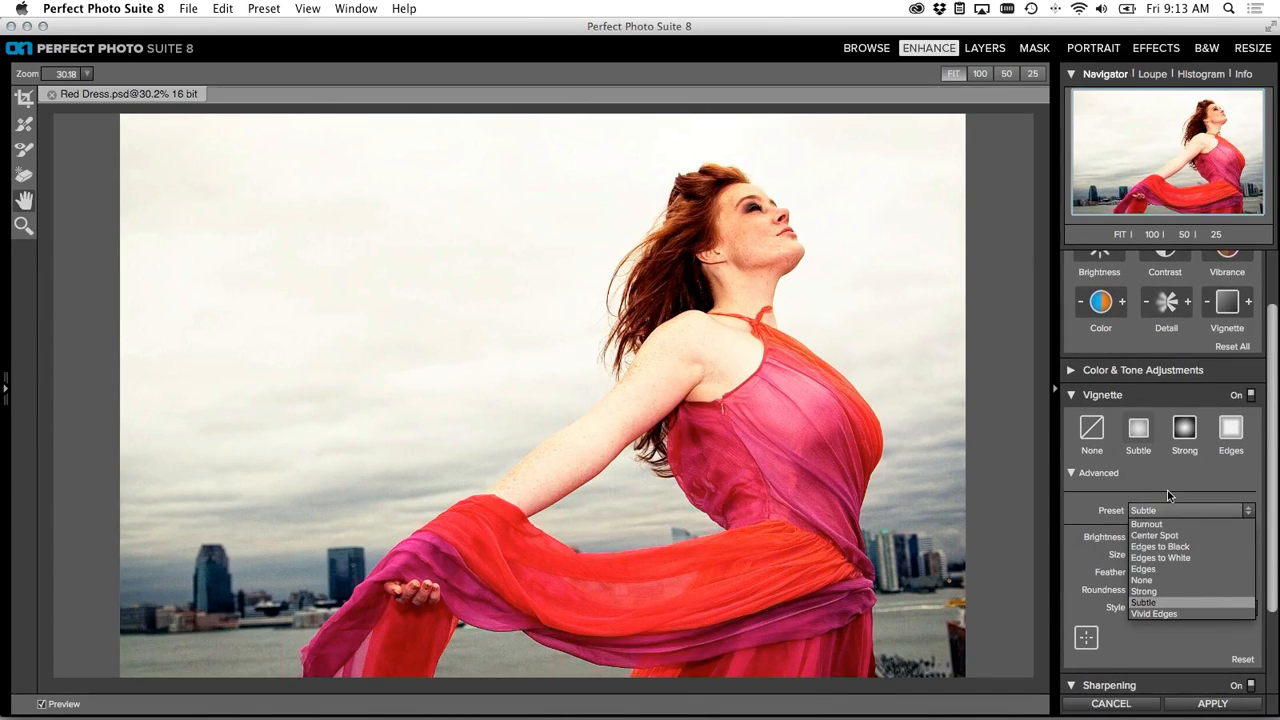
click(1168, 495)
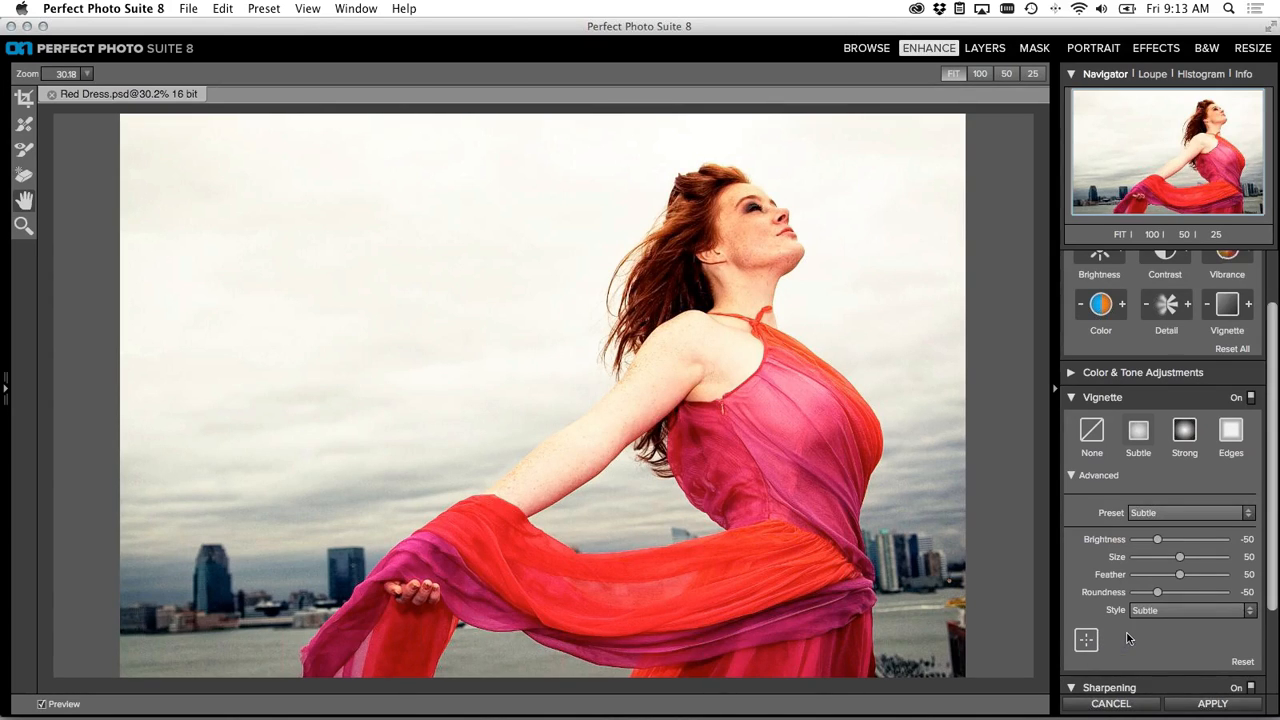
- Examine the advanced sharpening settings and the output choices offered under Sharpen For
scroll(1120, 630, down, 5)
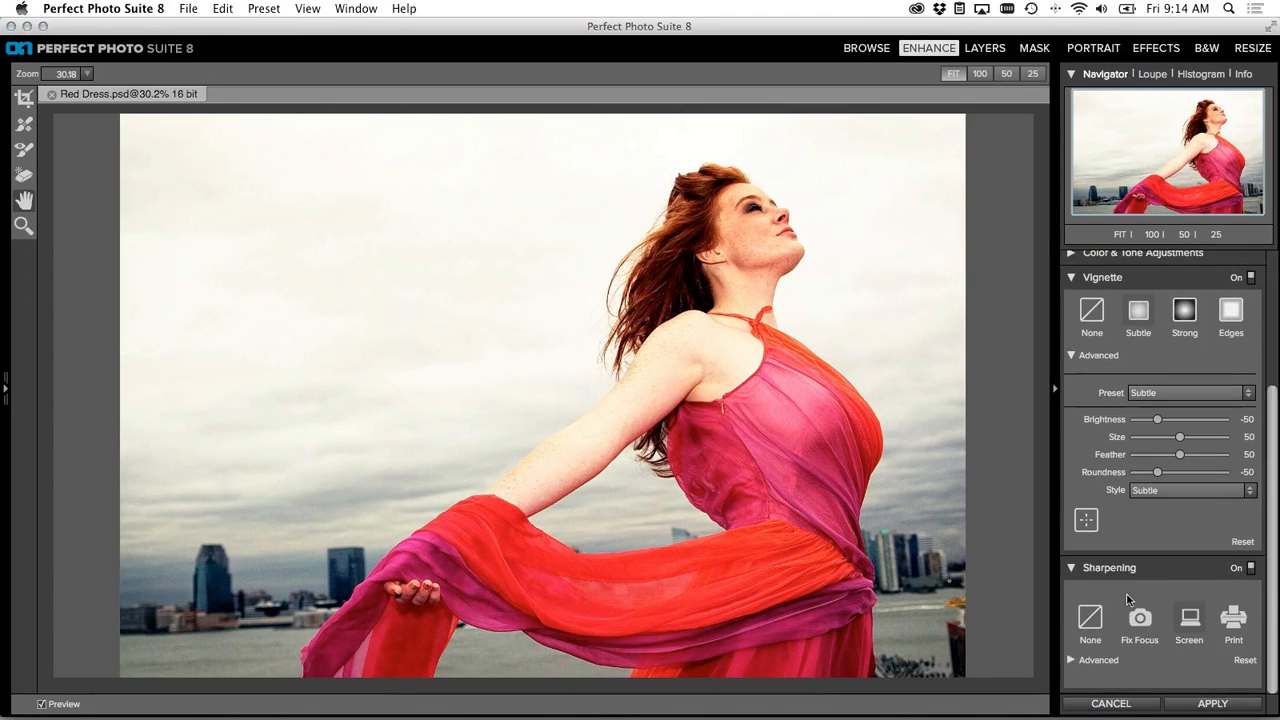
click(1076, 660)
scroll(1160, 628, down, 1)
scroll(1160, 628, down, 2)
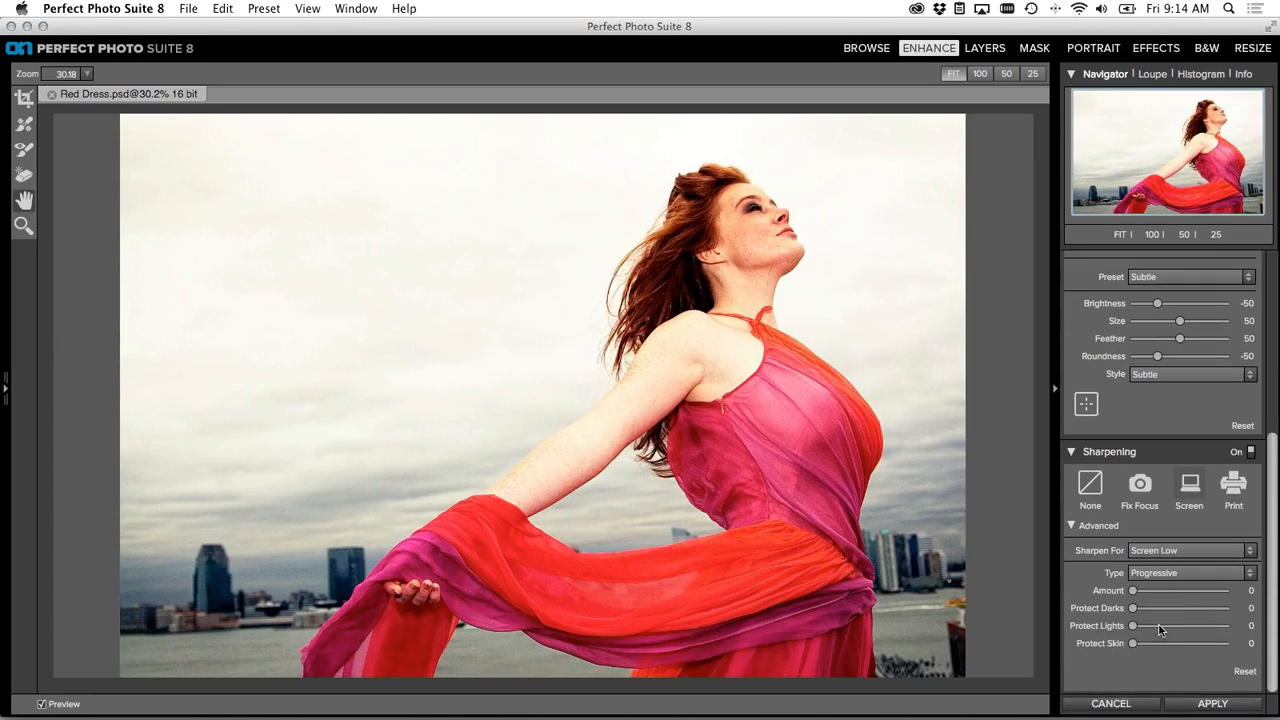
click(1165, 548)
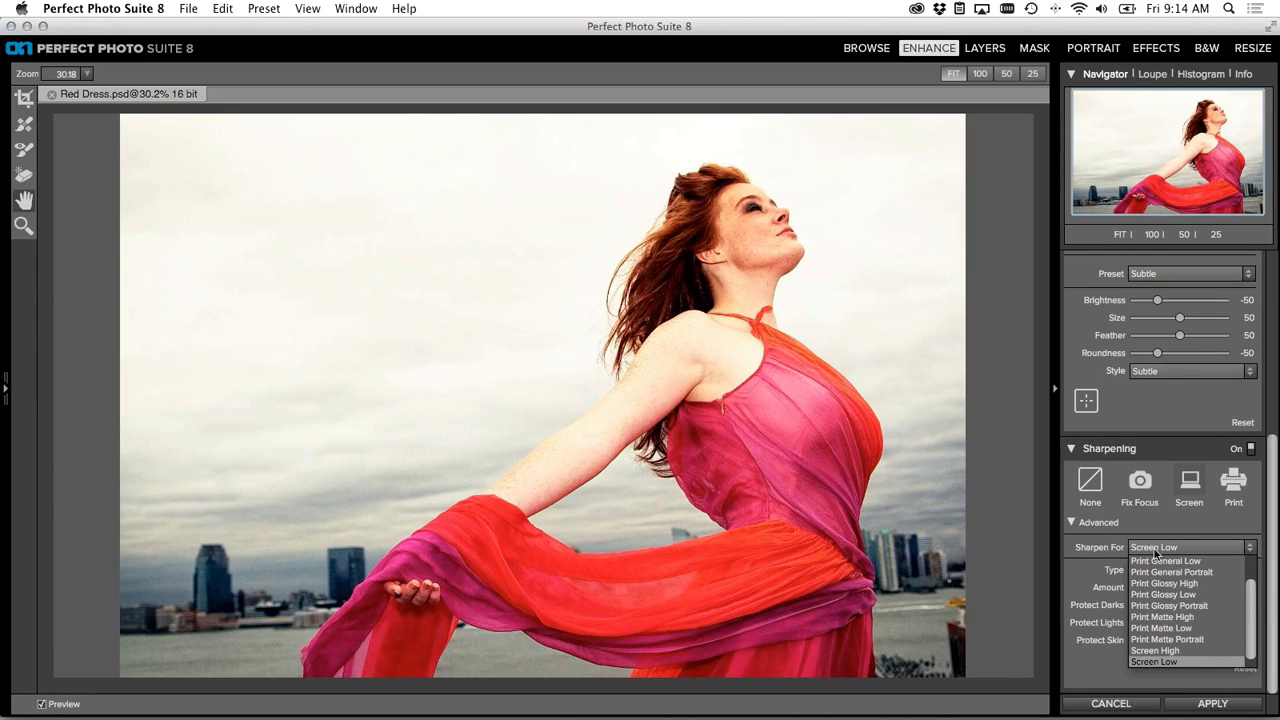
click(1082, 566)
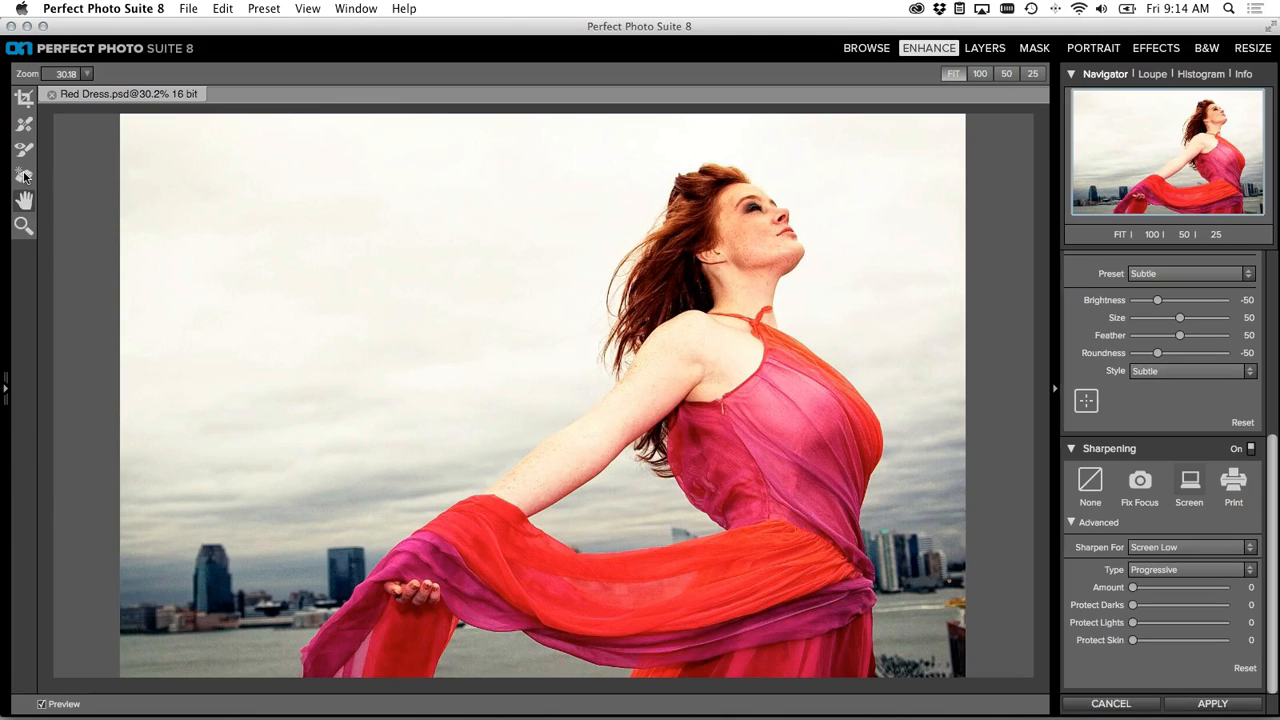
- Erase the dress strap's loose knot at the back of the woman's neck using the Perfect Eraser with a reduced brush
click(24, 176)
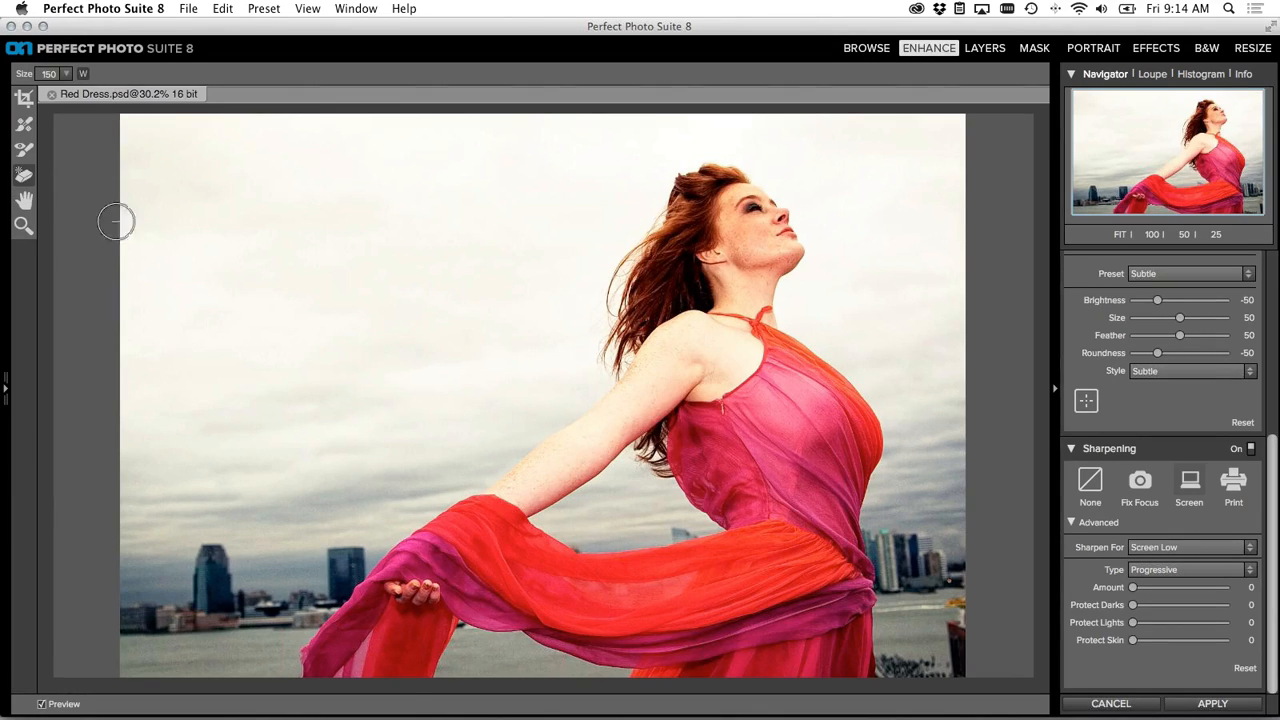
key(bracketleft)
key(bracketleft)
key(bracketleft)
key(bracketleft)
click(757, 314)
- Erase the red object and the clutter from the lower-right water with a size 125 brush, and compare the photo with its original
key(])
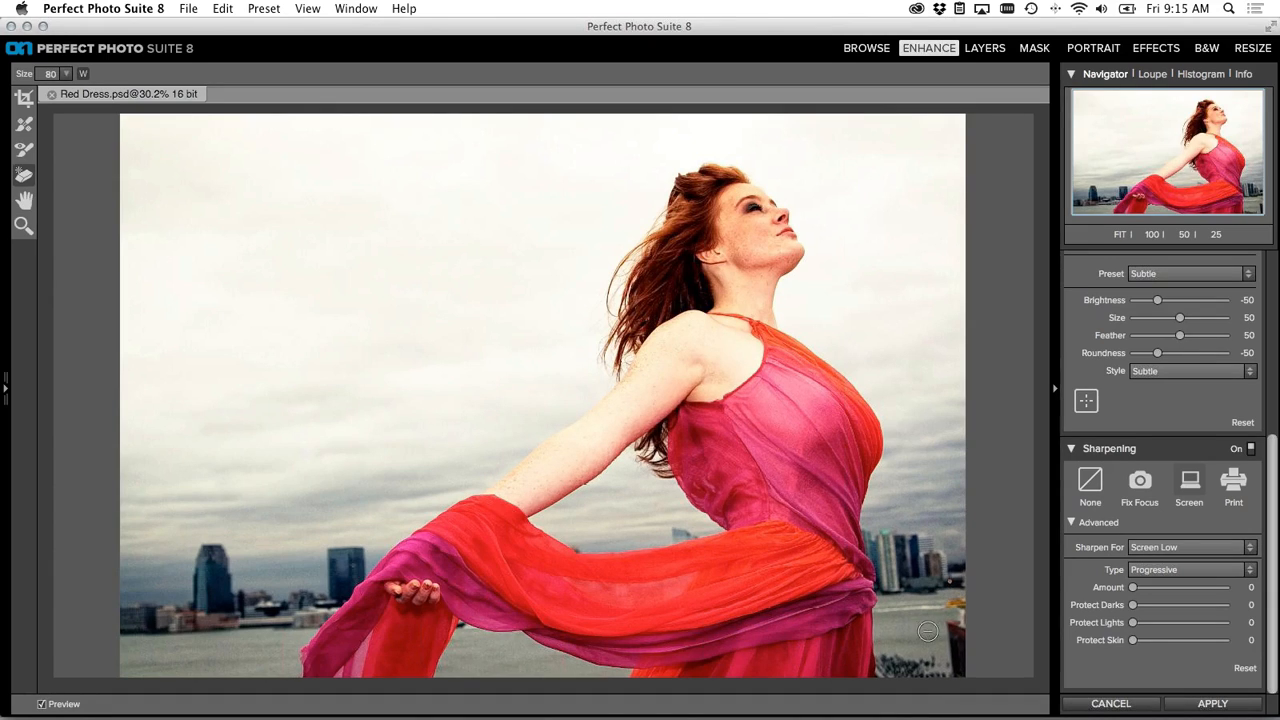
key(])
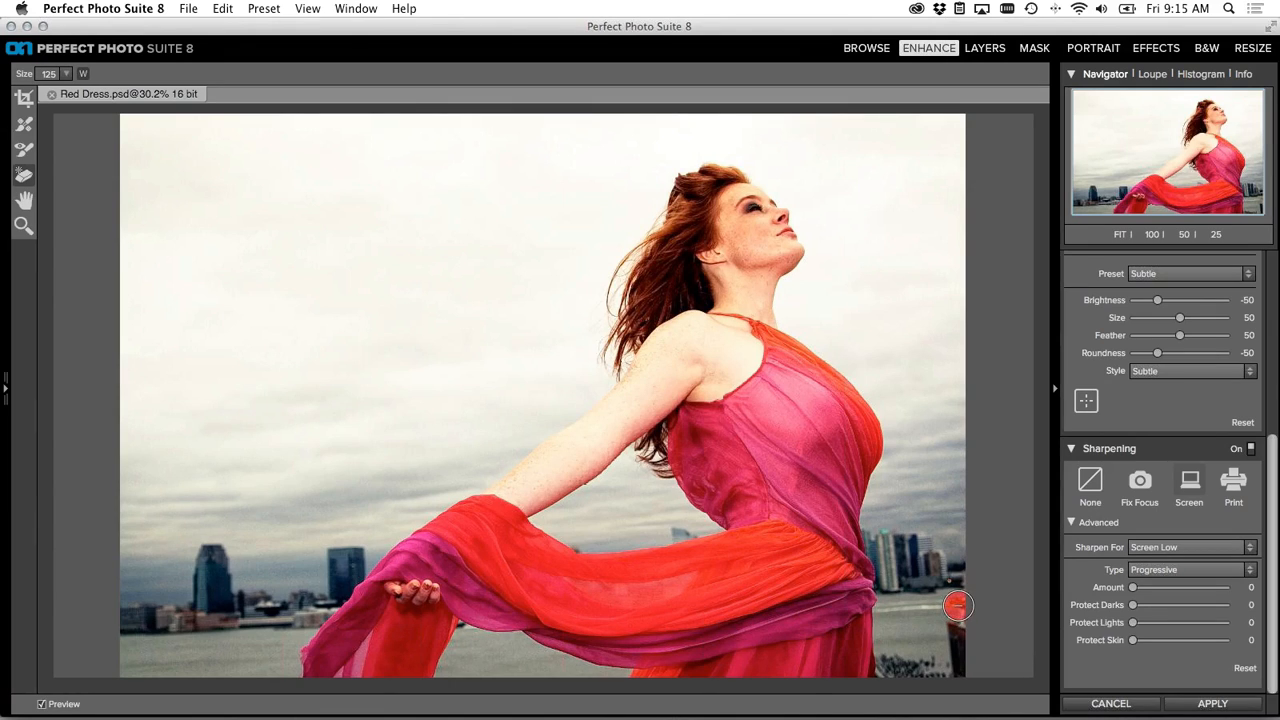
drag(957, 605, 960, 672)
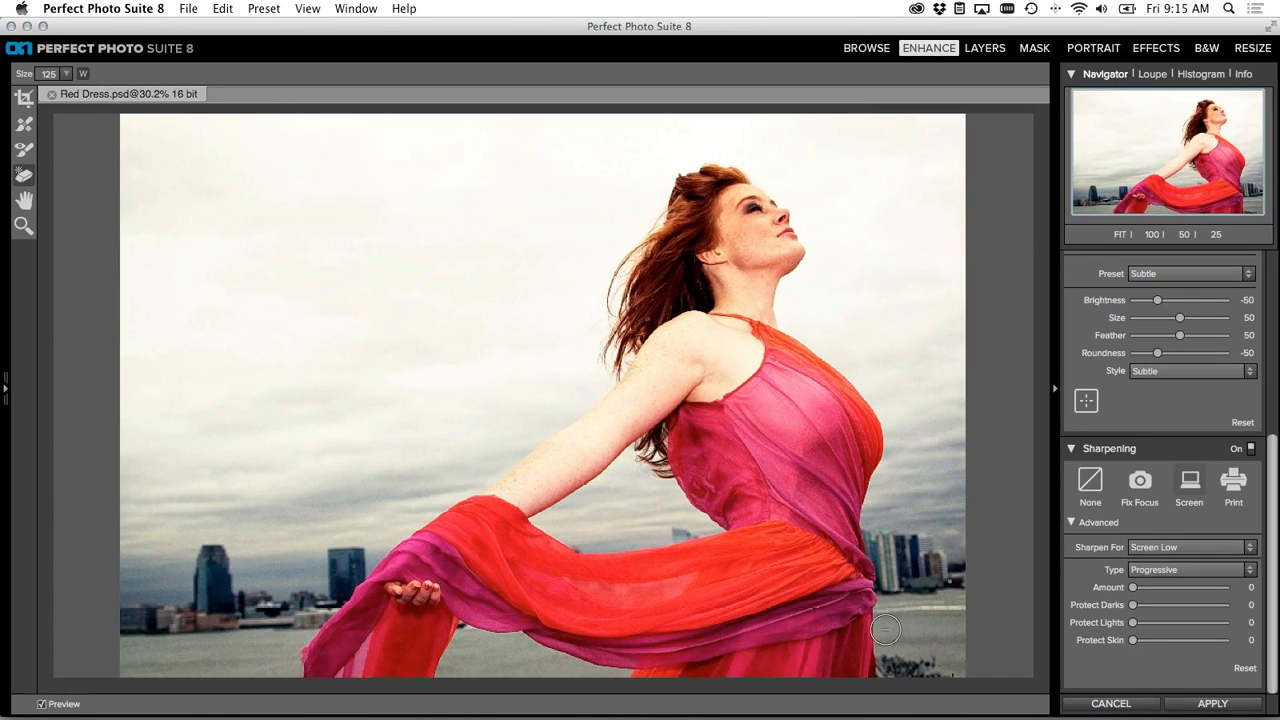
mouse_move(963, 652)
mouse_down()
mouse_move(920, 665)
mouse_move(877, 650)
mouse_up()
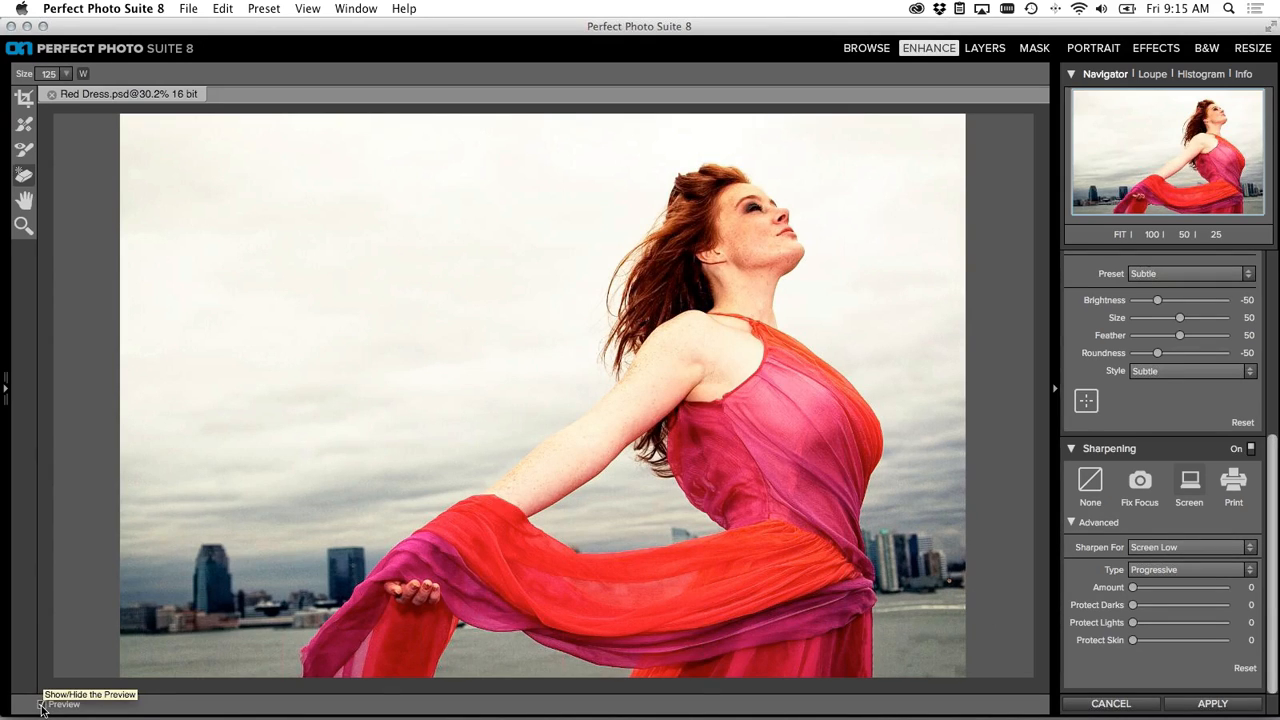
click(42, 706)
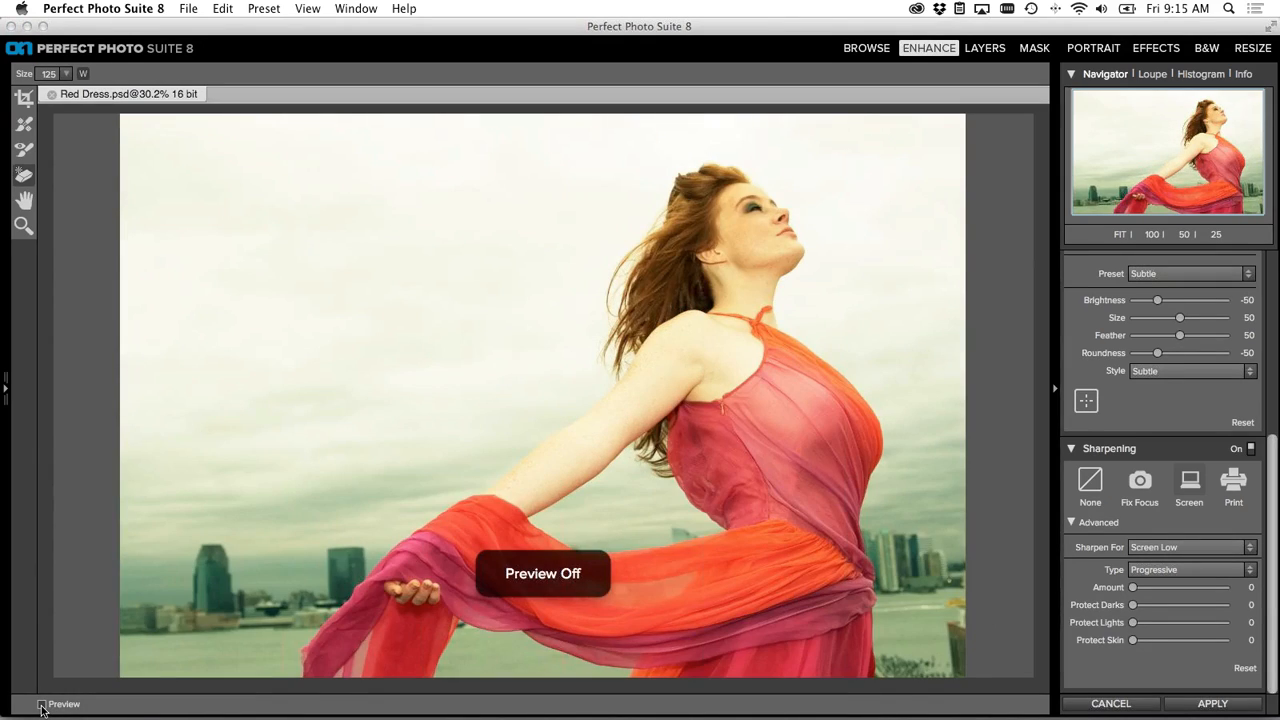
click(42, 705)
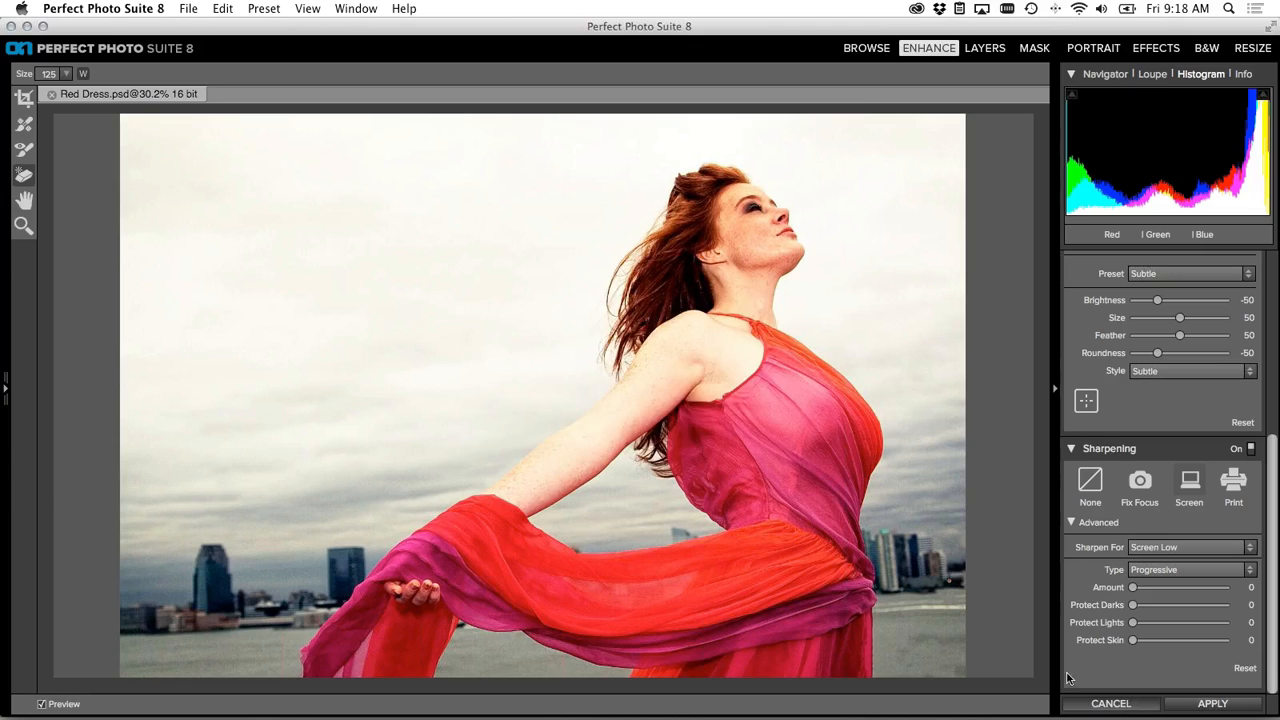
click(1118, 704)
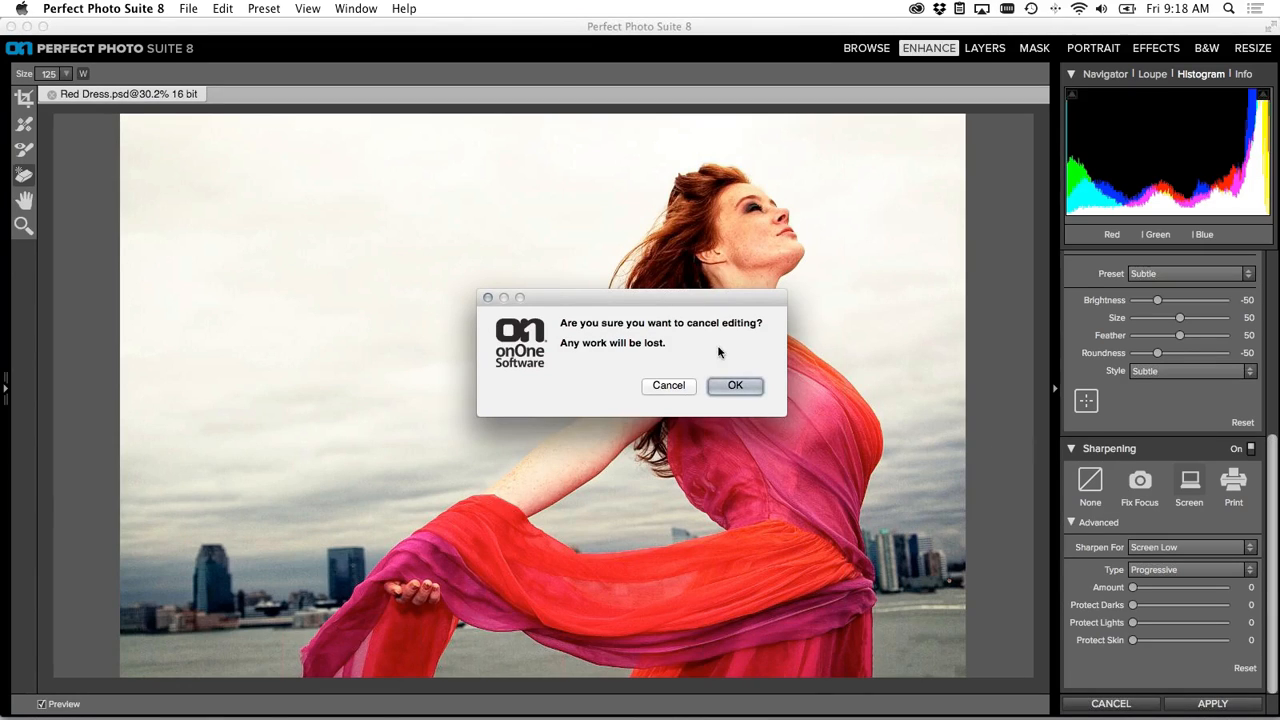
click(686, 388)
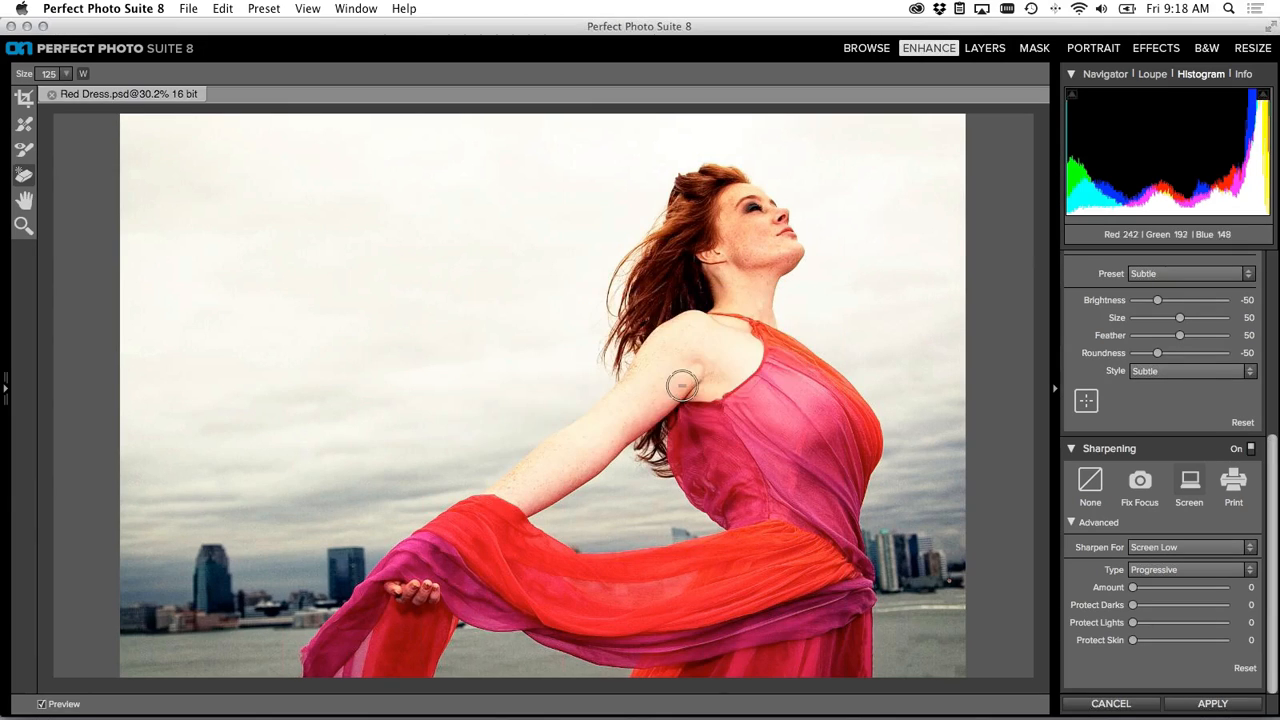
click(848, 688)
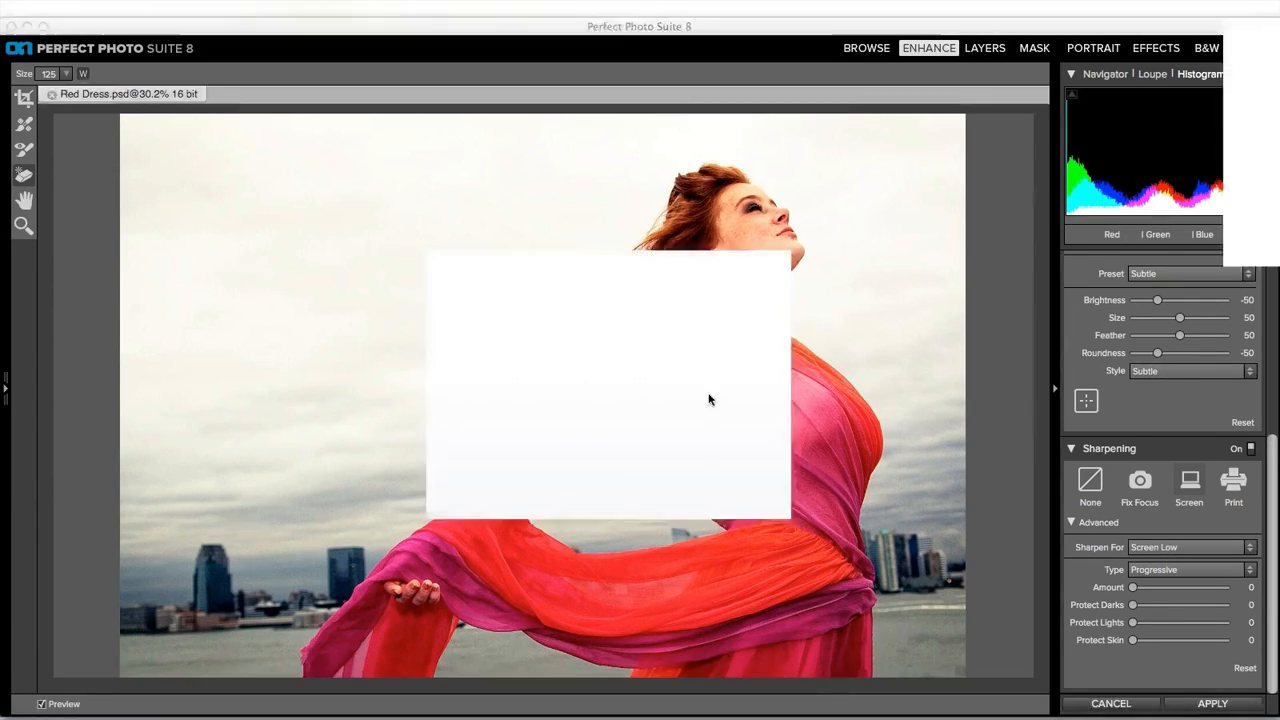
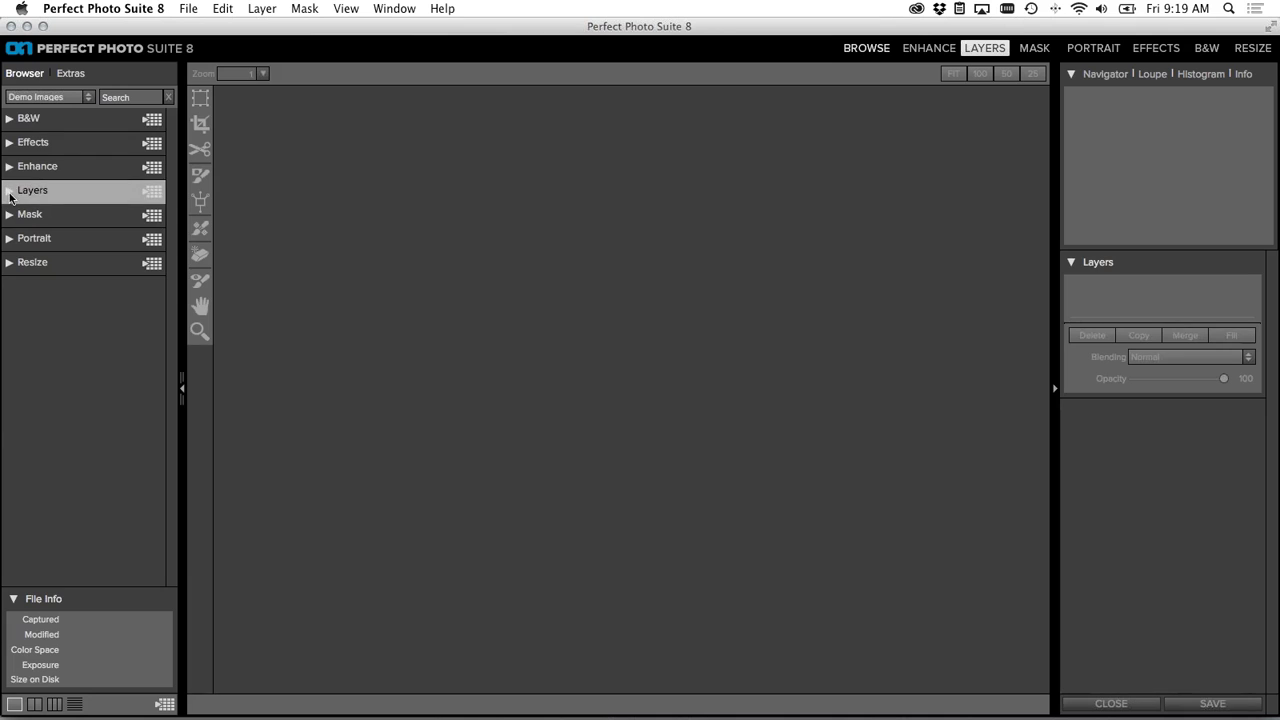
- Browse the Motorcycle folder of the Layers demo images with enlarged thumbnails and open PLayers_Theatre_1b.psd
click(10, 192)
click(14, 366)
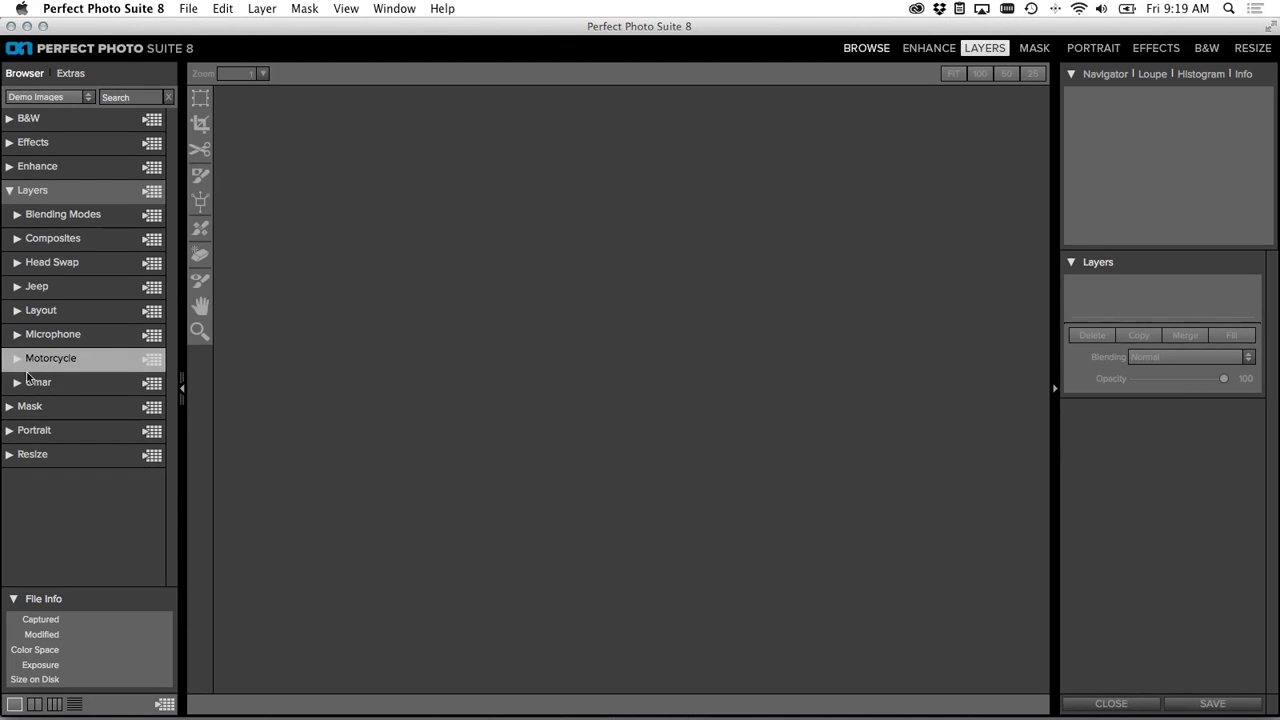
scroll(71, 404, down, 2)
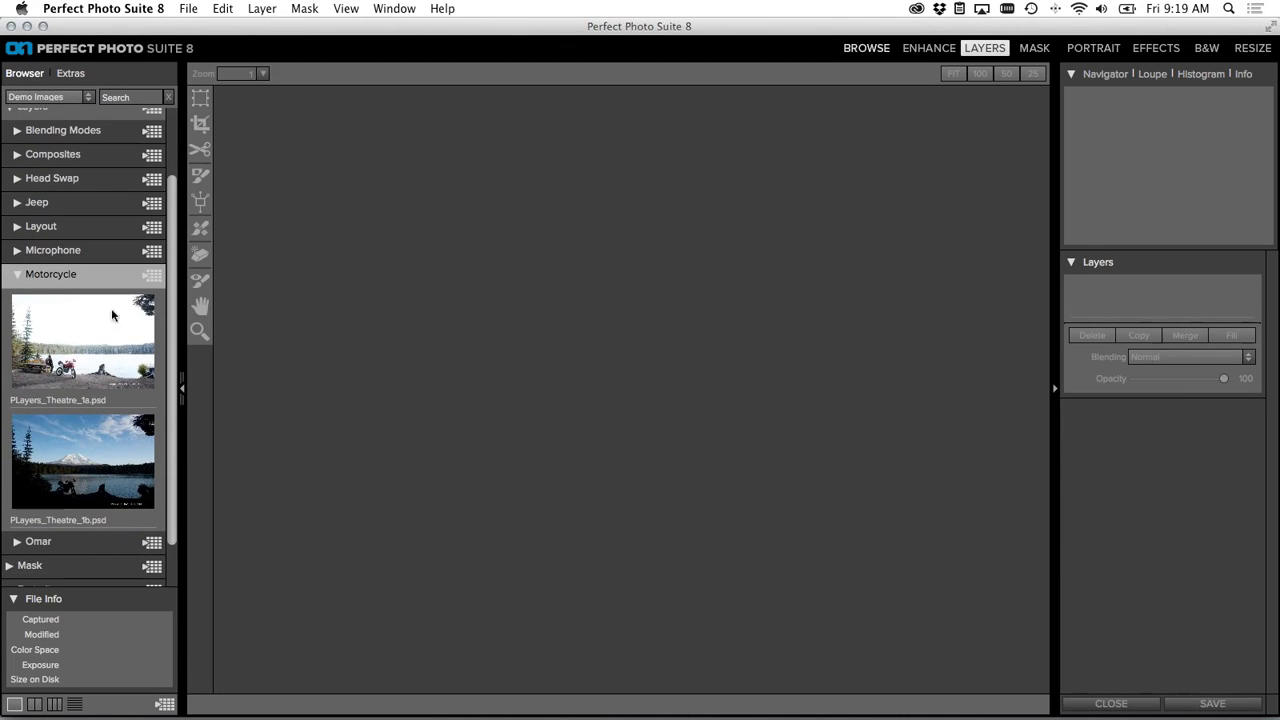
click(157, 276)
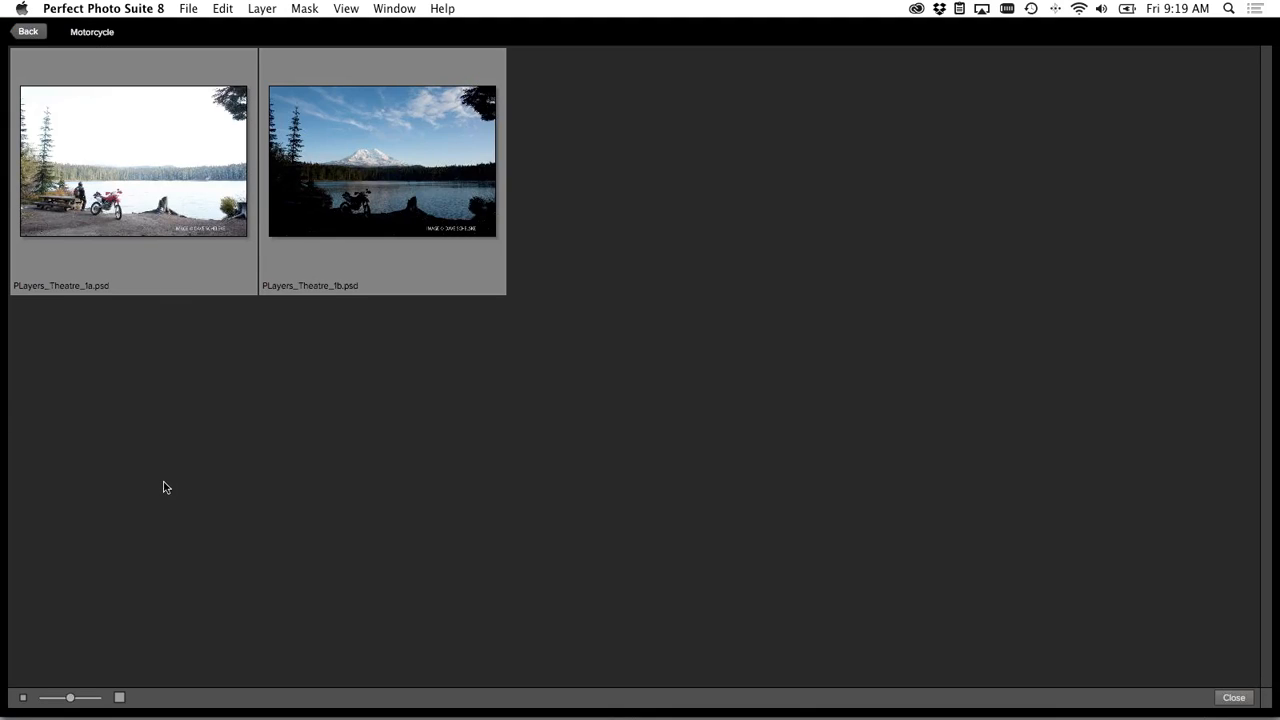
drag(81, 698, 85, 698)
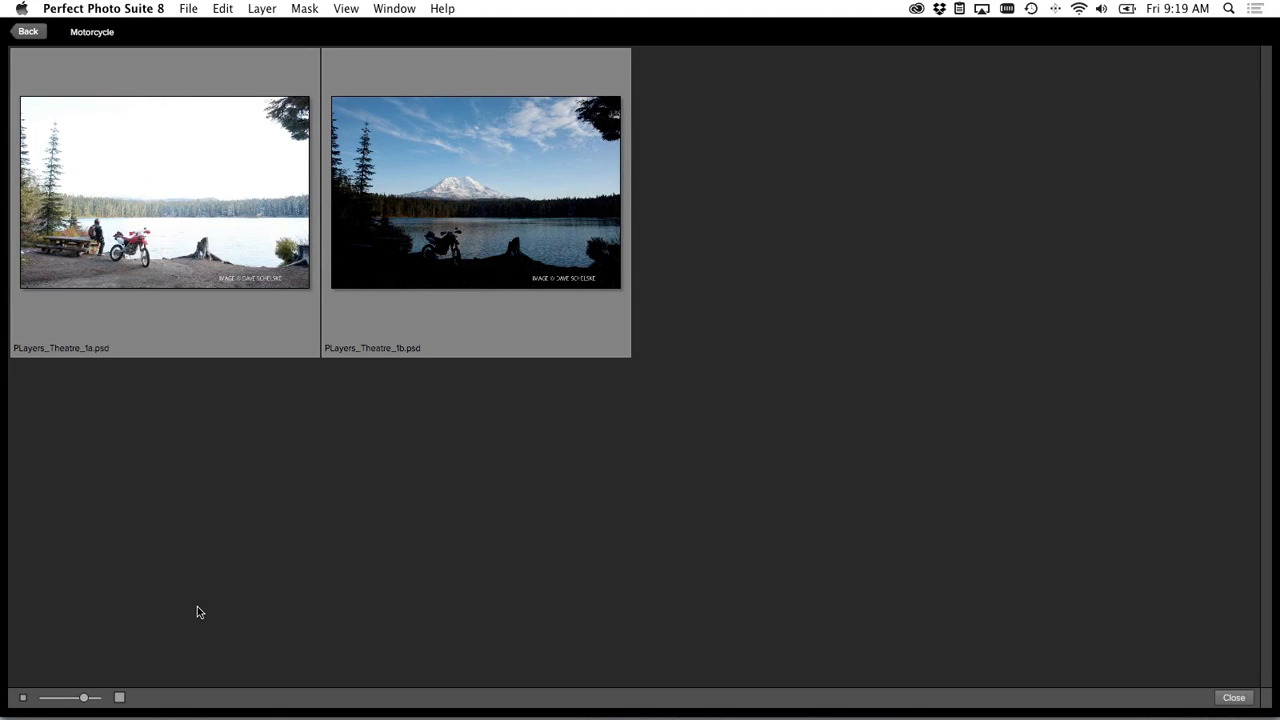
drag(85, 698, 95, 698)
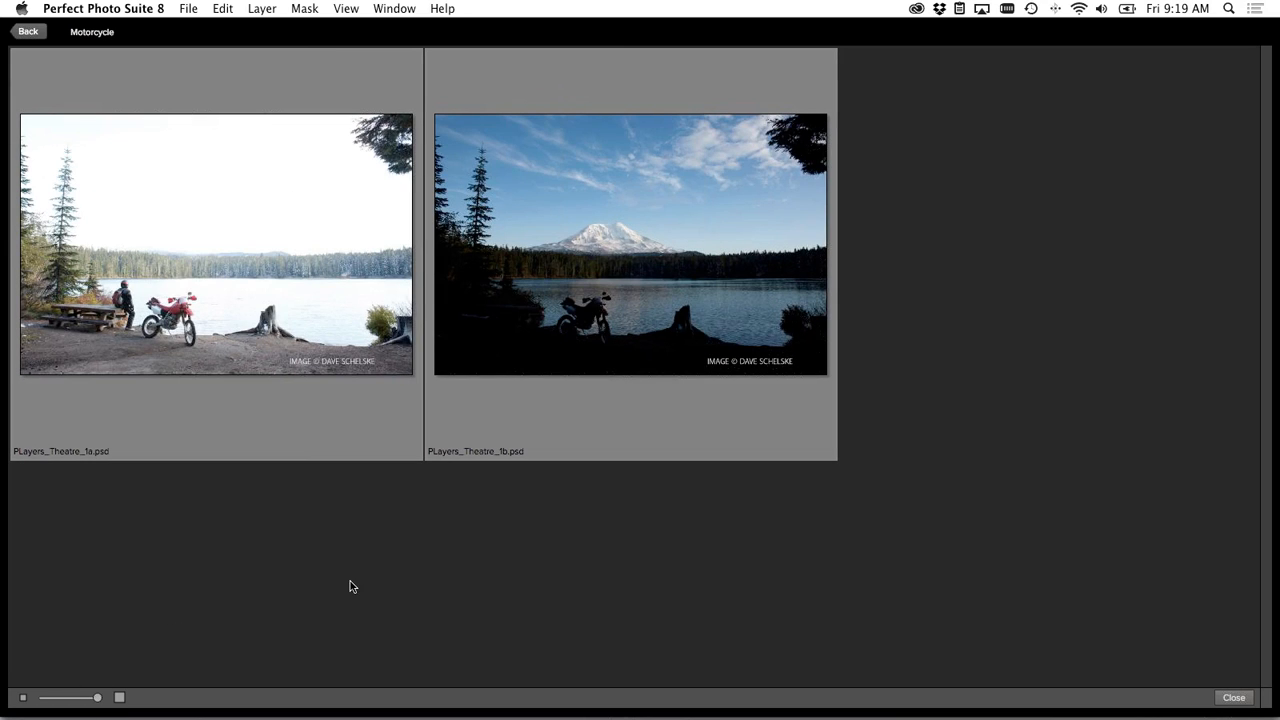
click(630, 260)
double_click(630, 260)
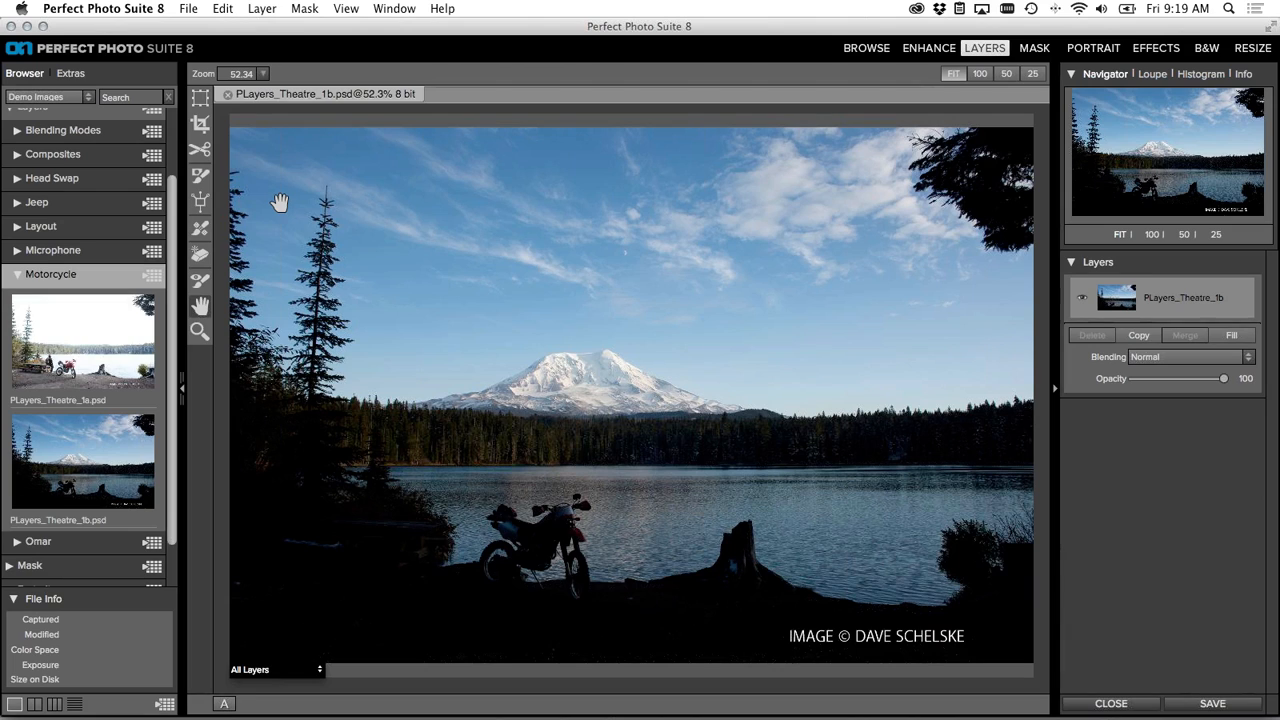
- Add PLayers_Theatre_1a.psd as a new layer above the open image and compare the two exposures by toggling its visibility
click(77, 330)
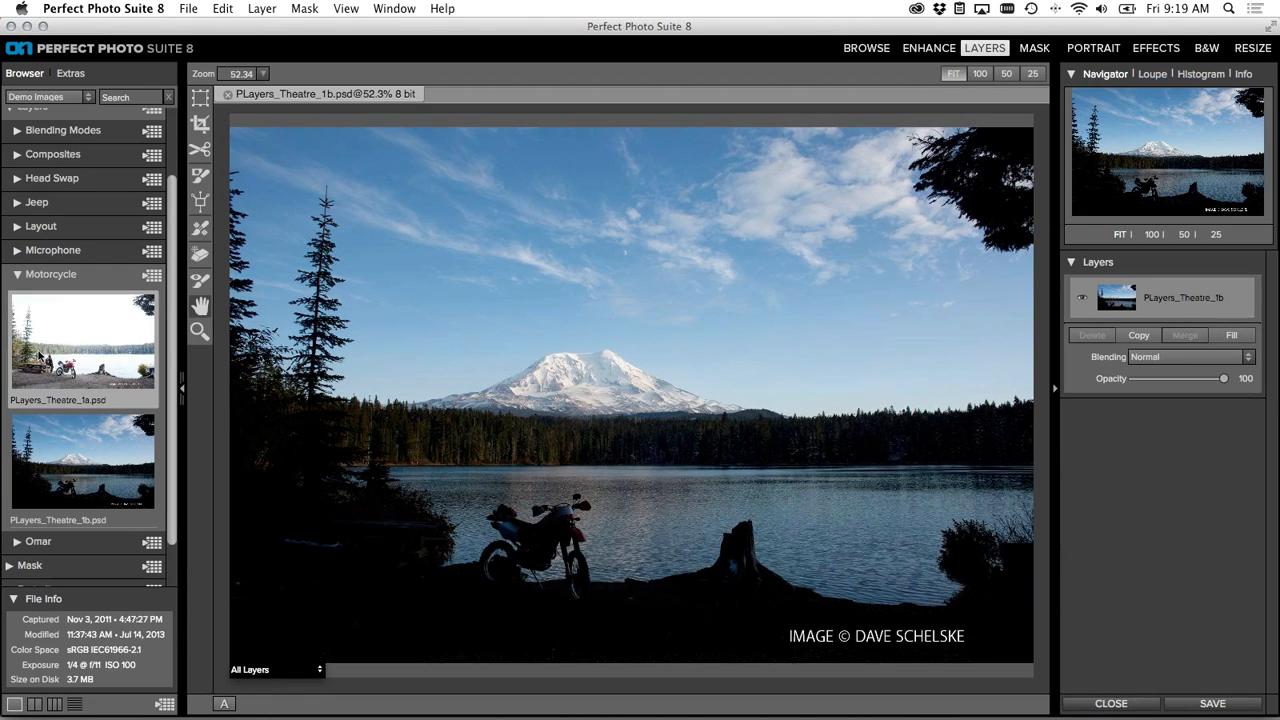
drag(37, 354, 511, 276)
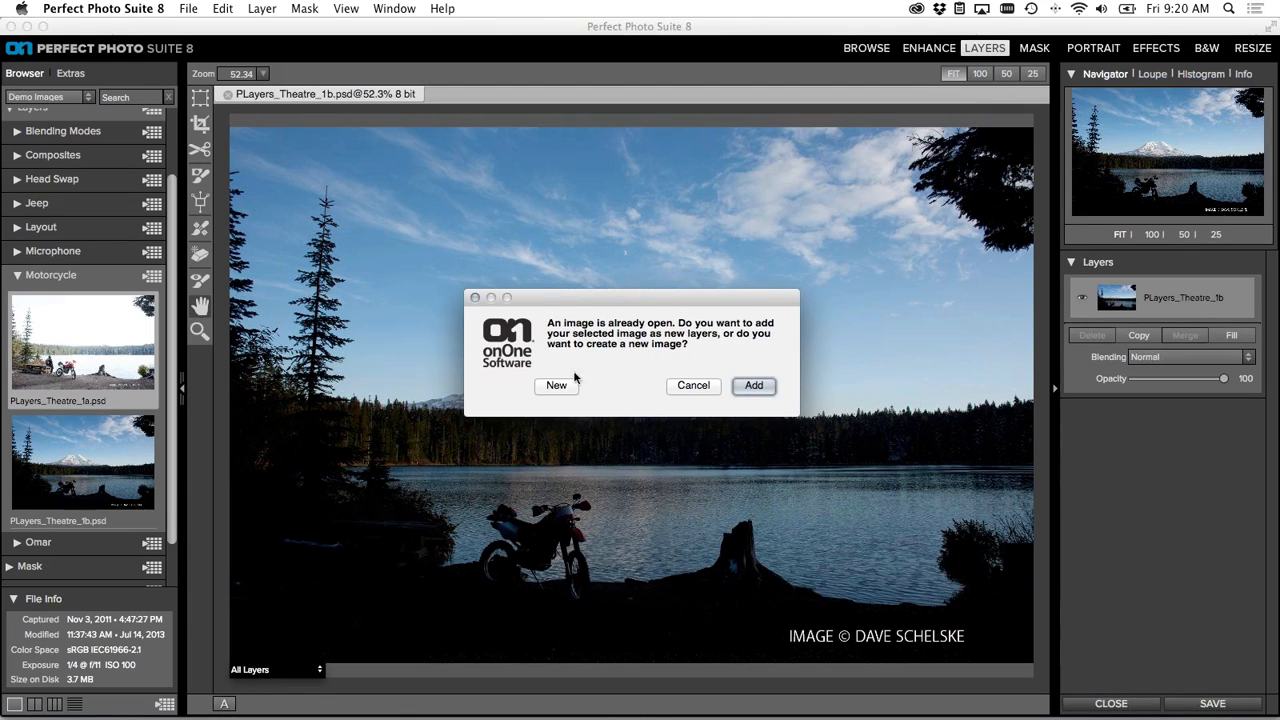
click(744, 385)
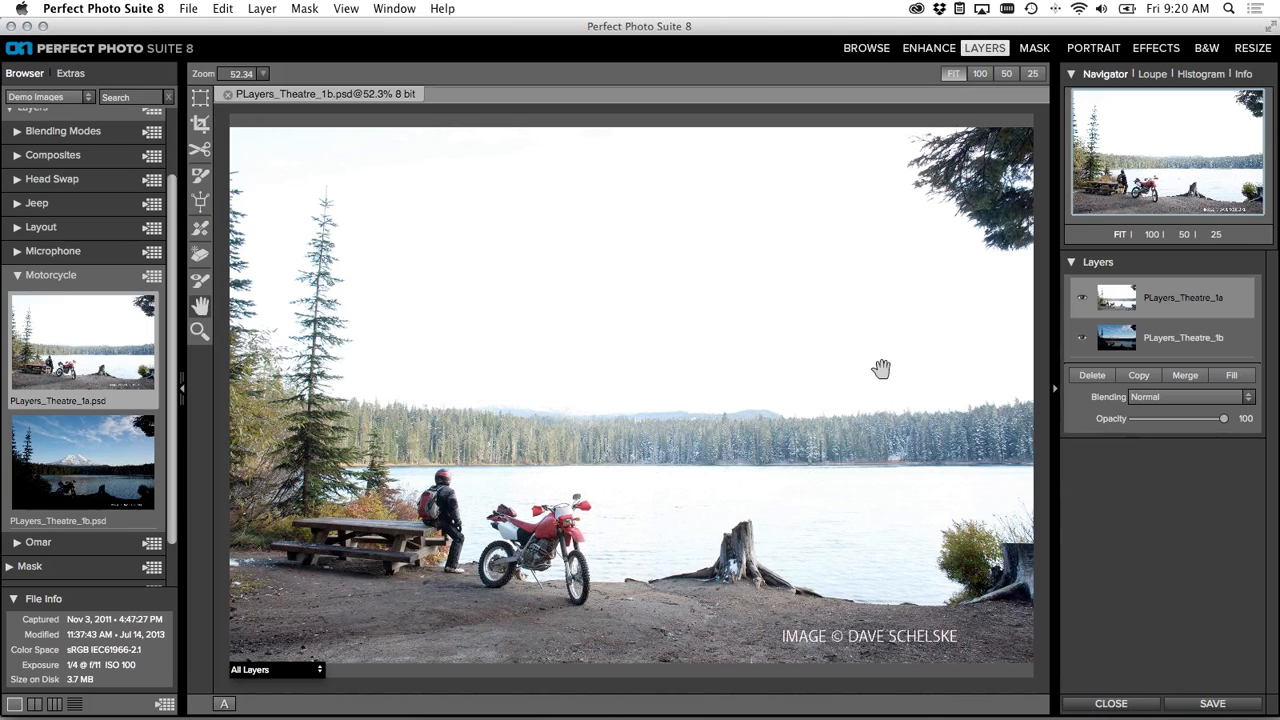
click(1083, 299)
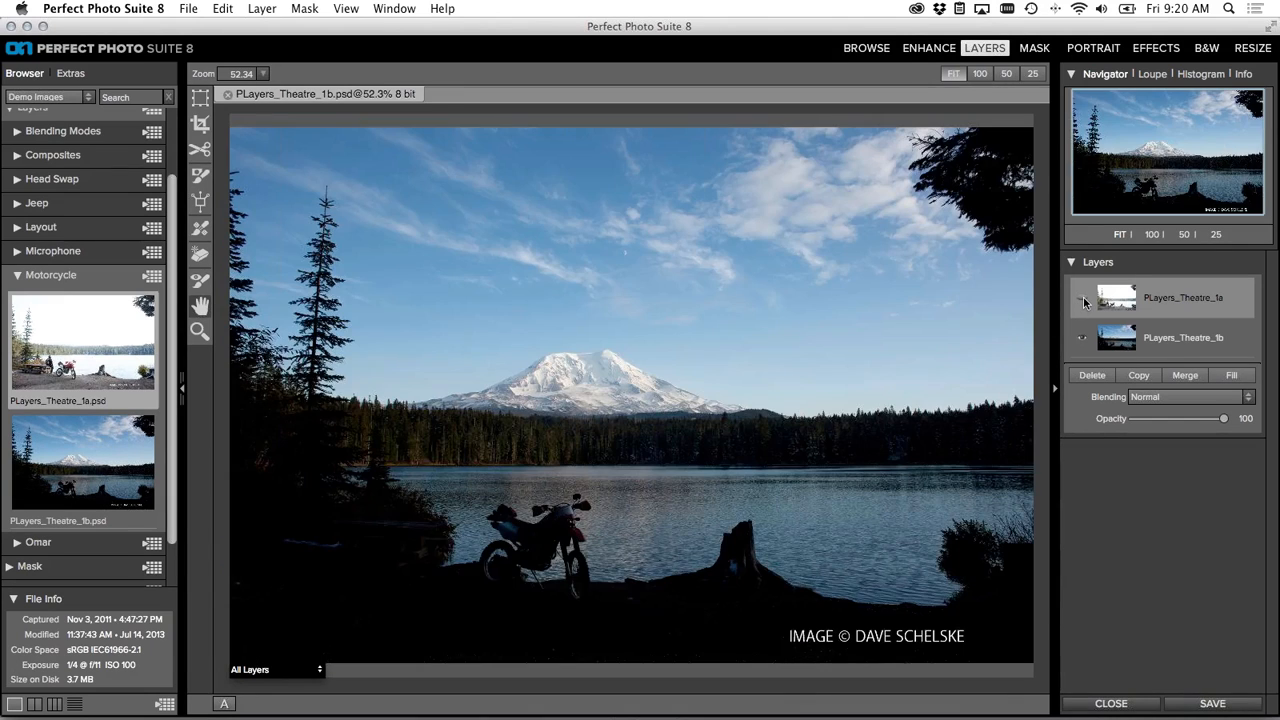
click(1083, 299)
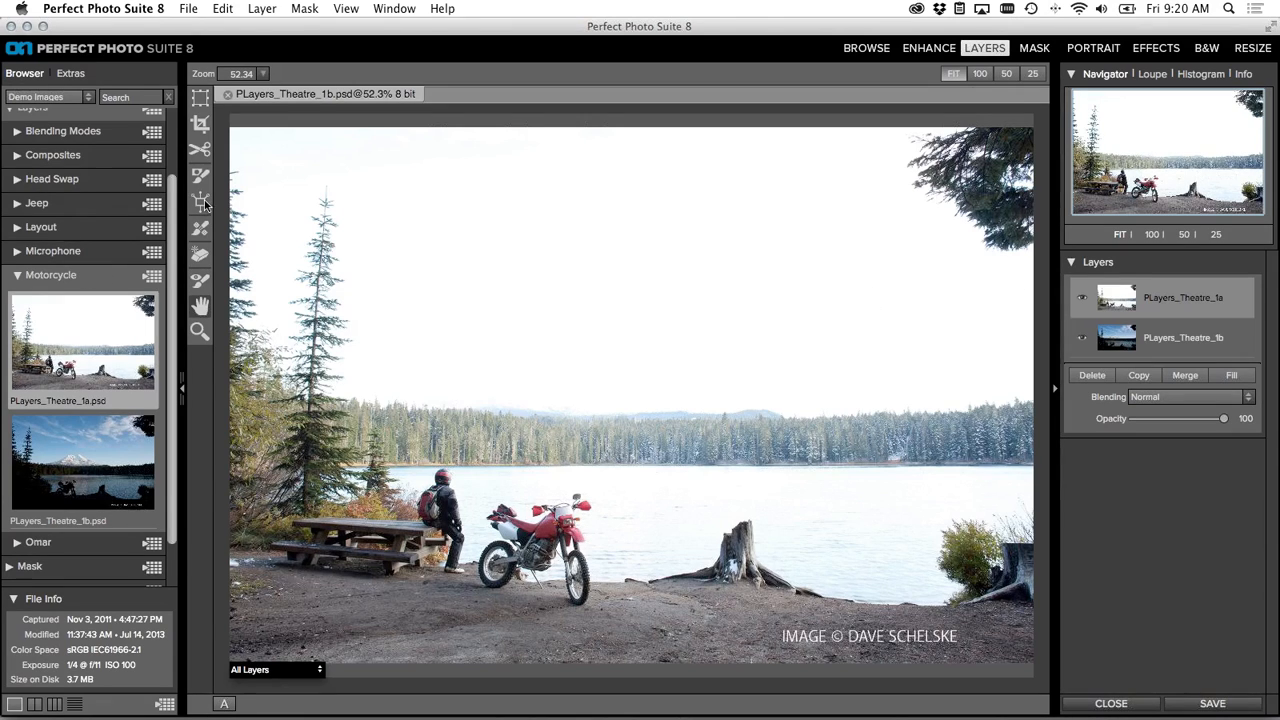
- Mask the PLayers_Theatre_1a layer using the Masking Bug's Linear Top preset, and switch the canvas view to Mask-Grayscale
click(201, 202)
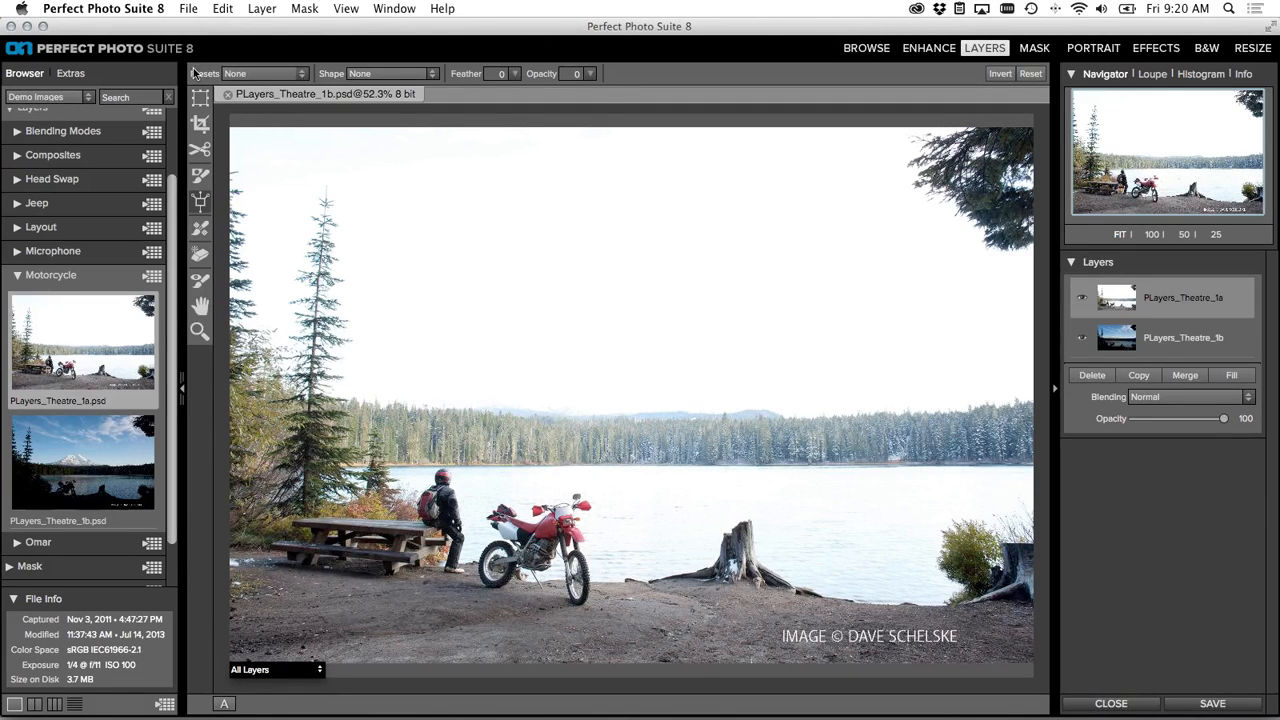
click(297, 74)
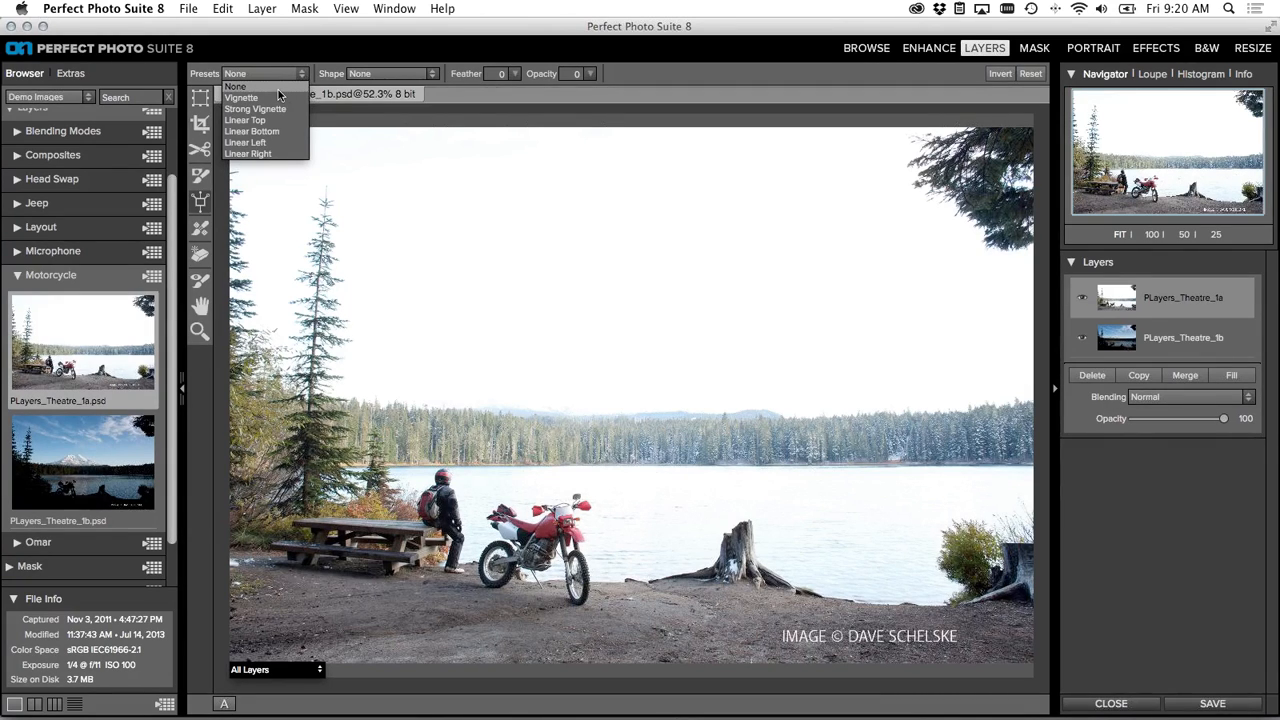
click(242, 120)
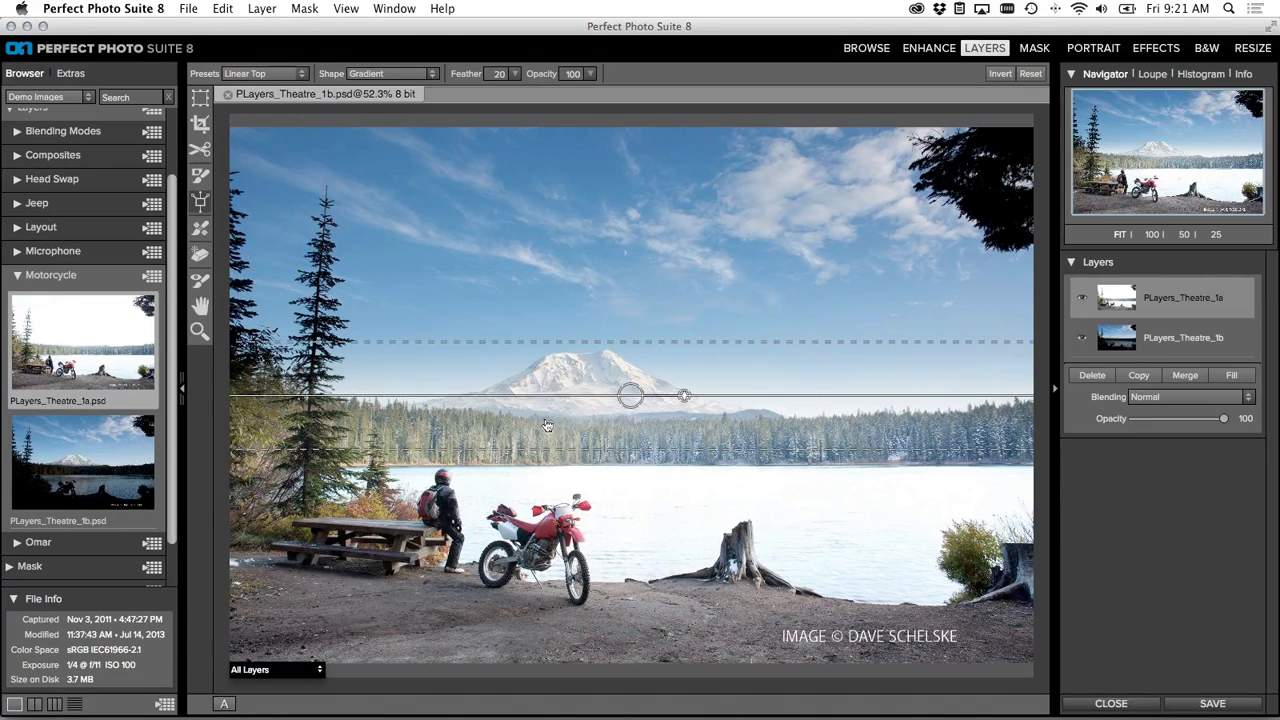
click(320, 670)
click(256, 665)
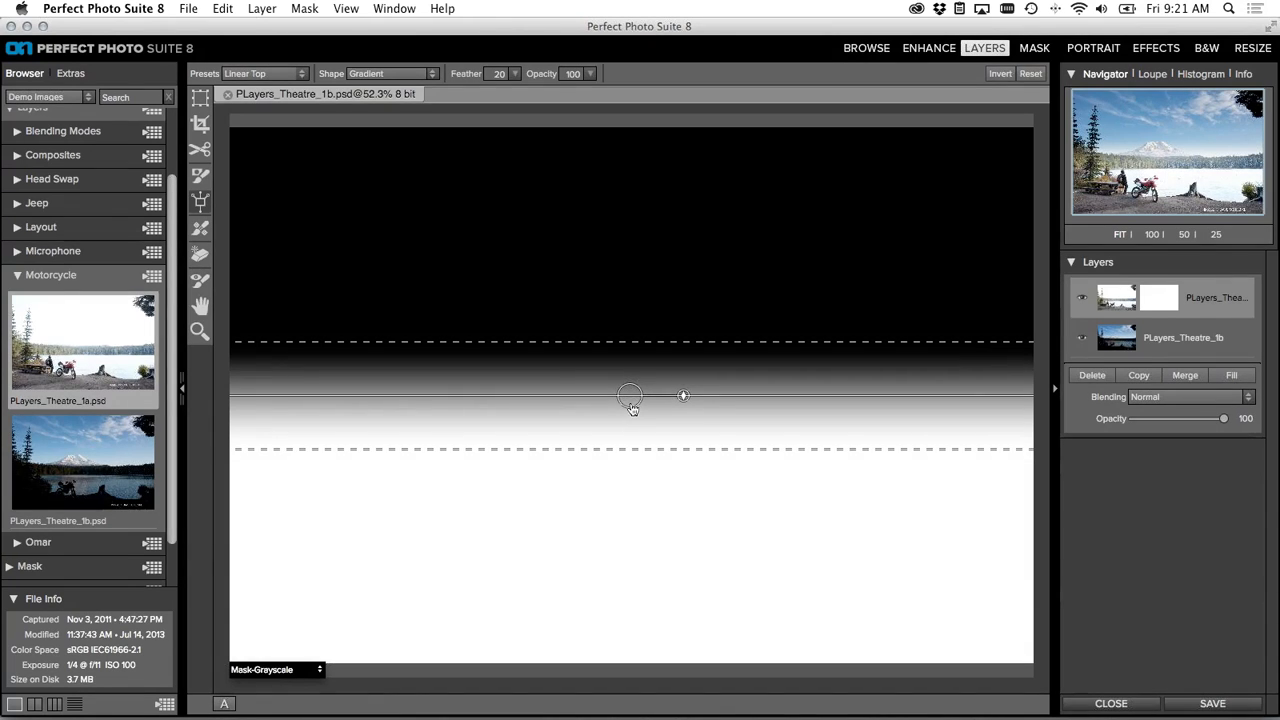
- Widen the gradient mask's feather to 53 and reposition its center slightly above the tree line
drag(632, 408, 704, 346)
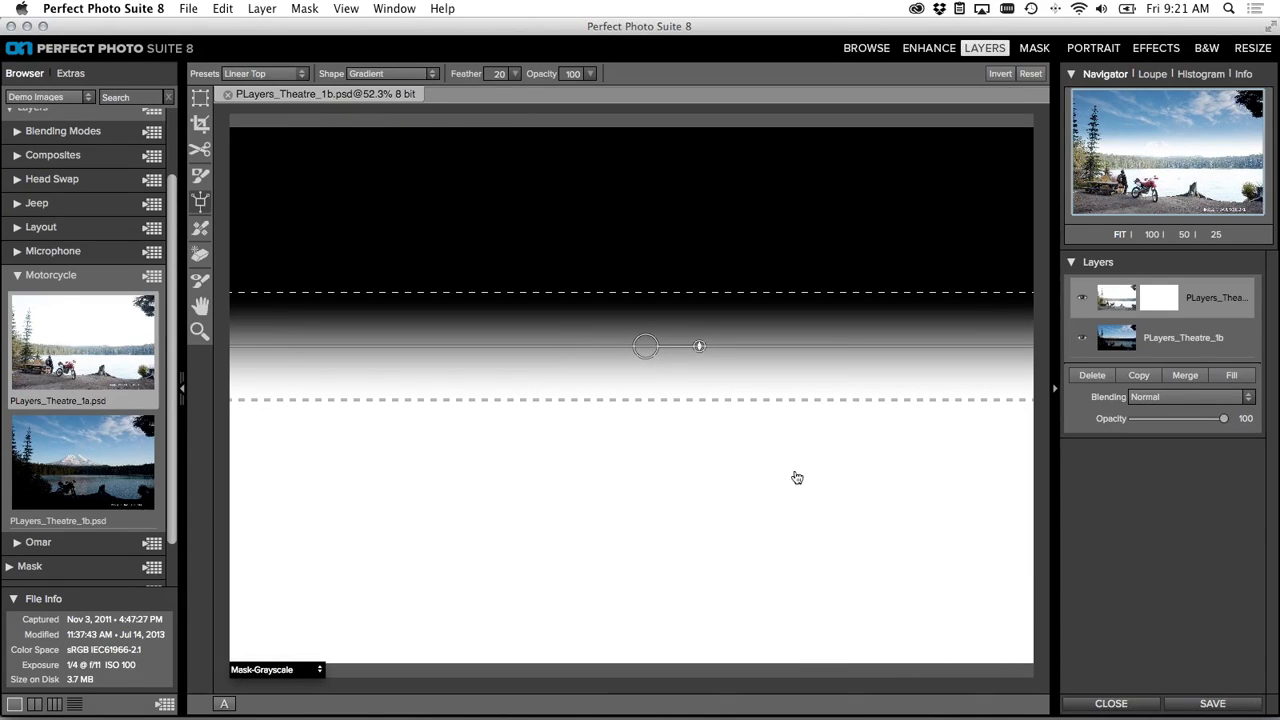
drag(699, 346, 820, 338)
drag(577, 289, 582, 183)
drag(586, 239, 595, 215)
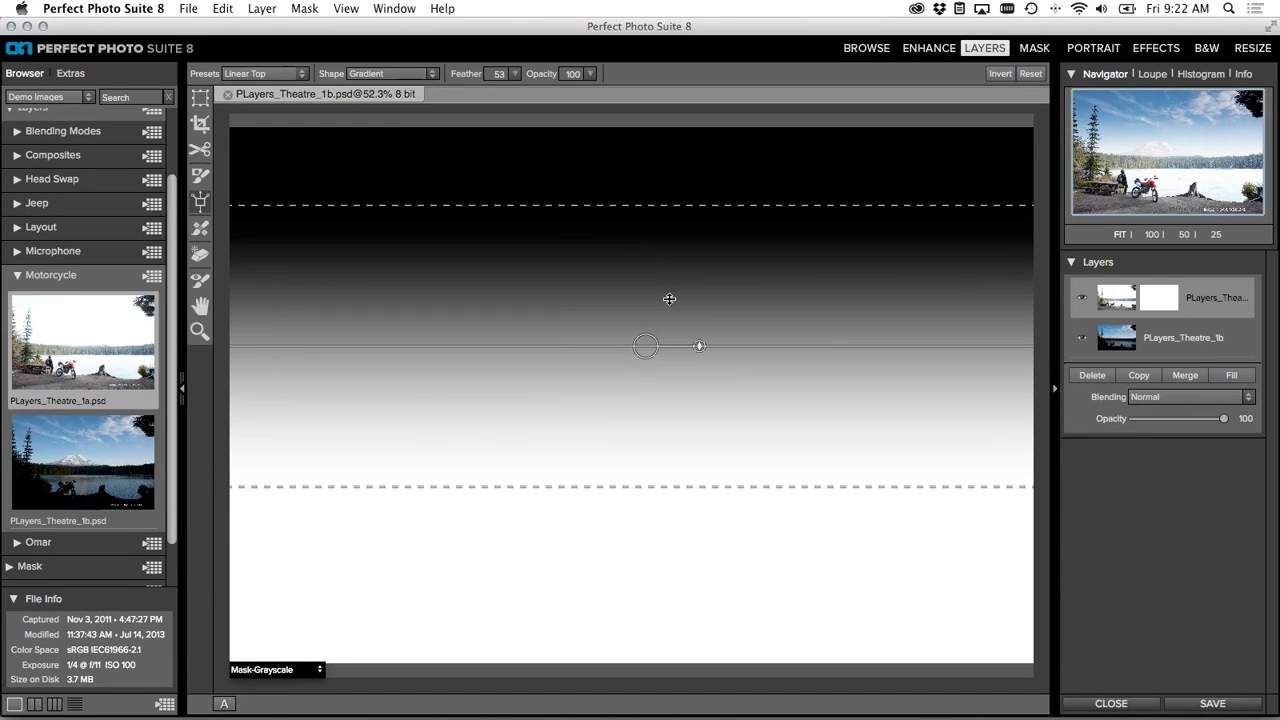
drag(646, 347, 637, 376)
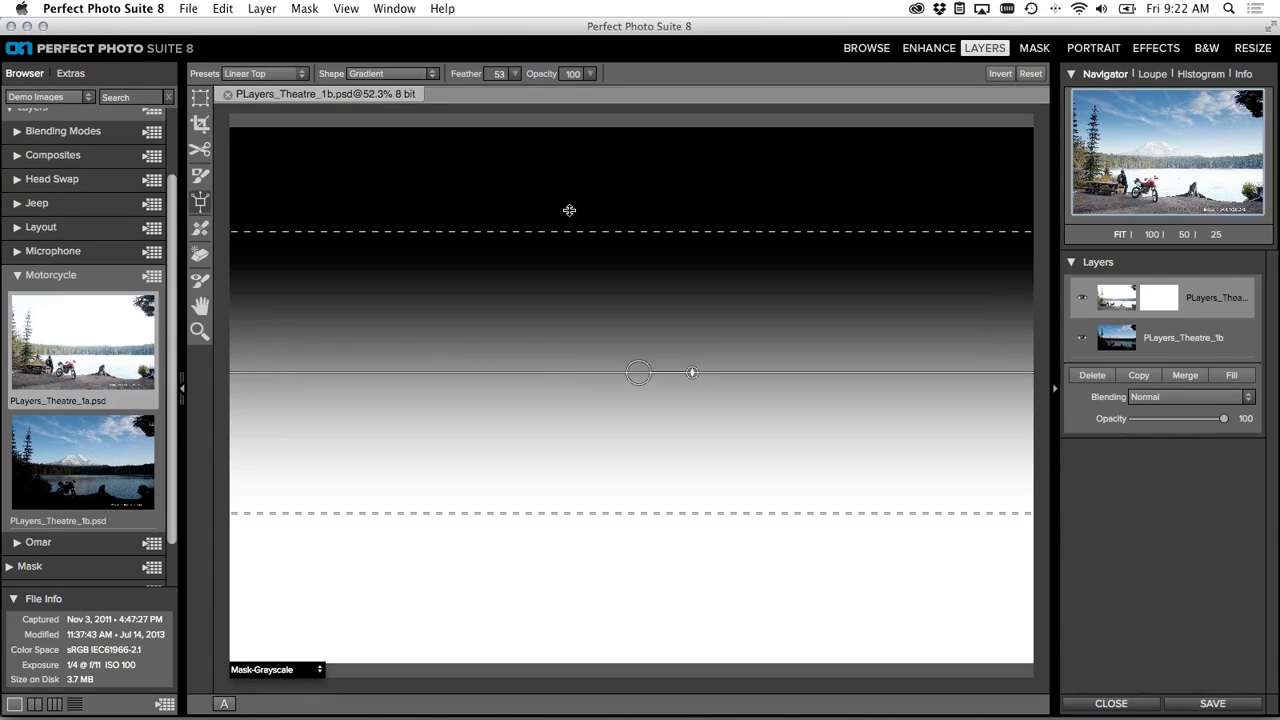
- Change the mask shape to Radial, shrink it to a small central ellipse with a slight tilt, and reduce its feather to 16
click(436, 76)
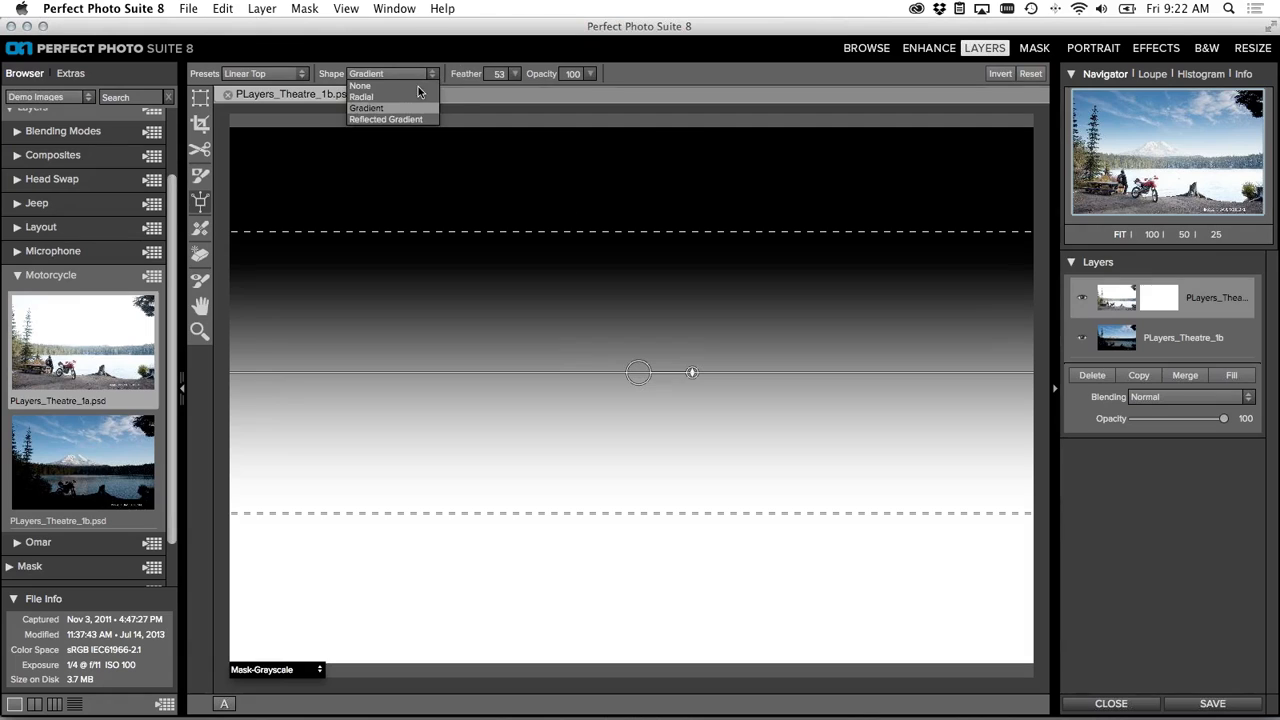
click(416, 95)
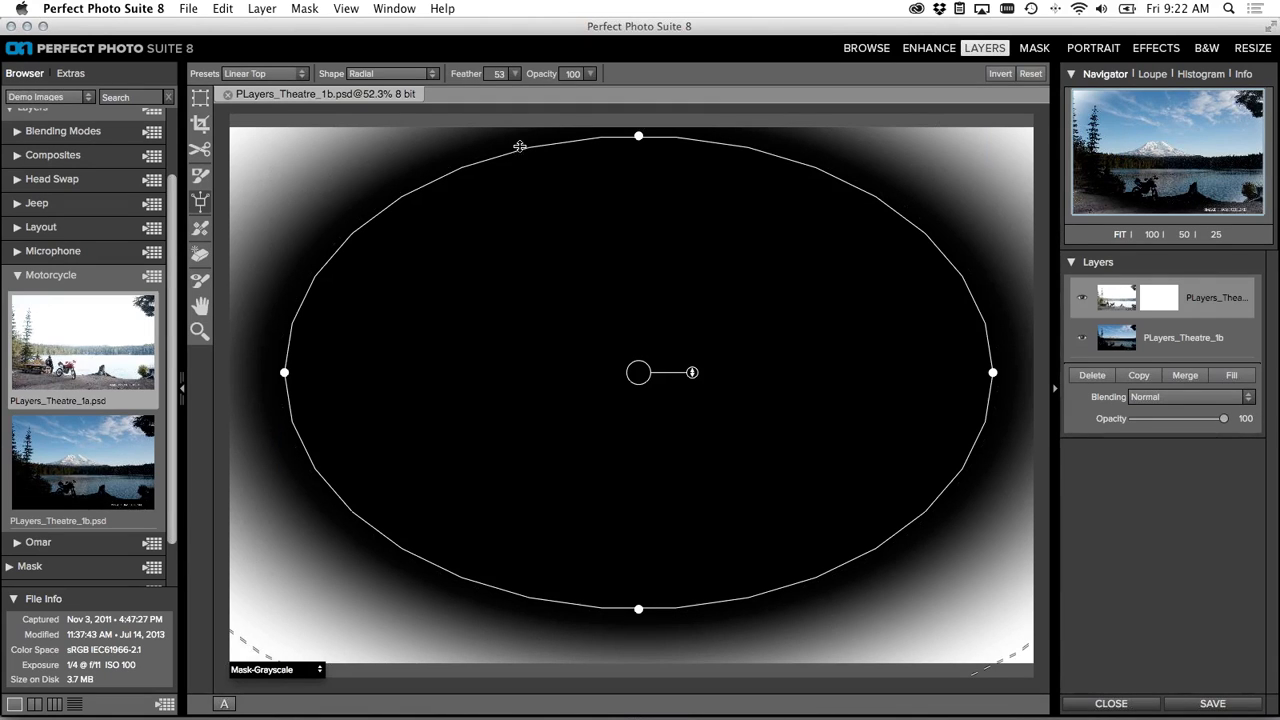
drag(778, 150, 716, 302)
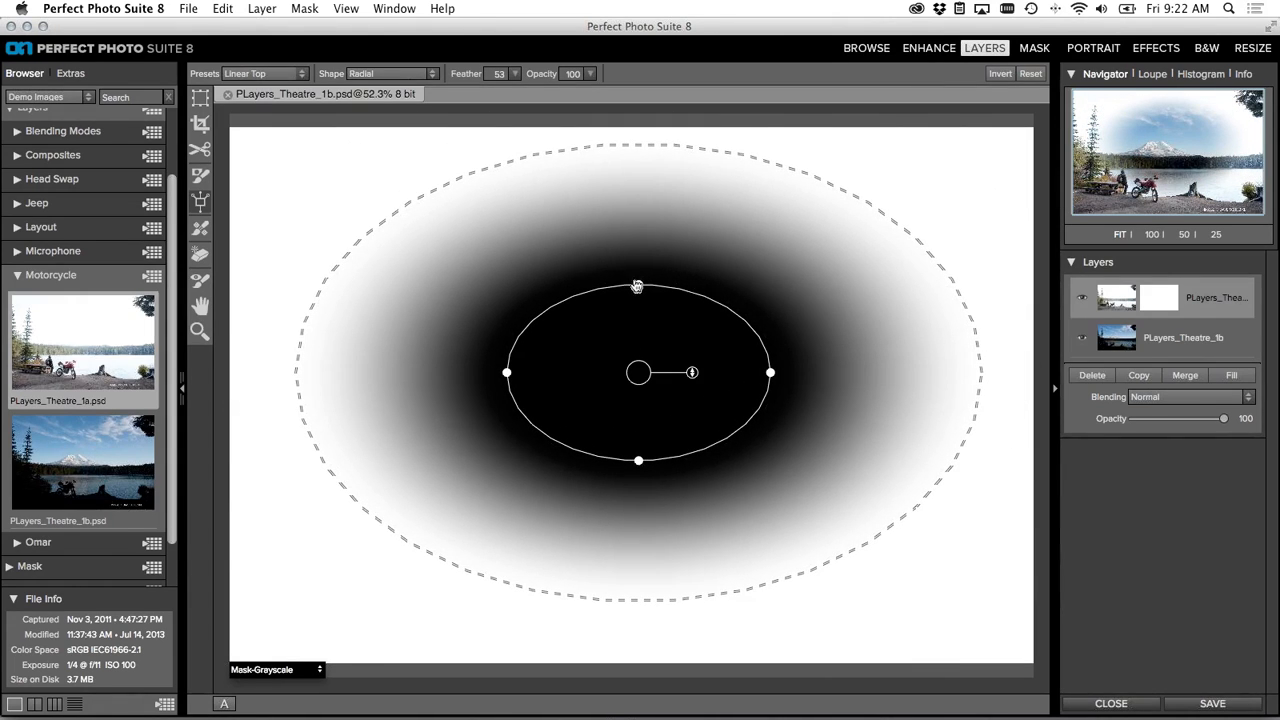
mouse_move(634, 289)
mouse_down()
mouse_move(645, 307)
mouse_move(640, 252)
mouse_move(646, 345)
mouse_move(640, 229)
mouse_move(640, 304)
mouse_up()
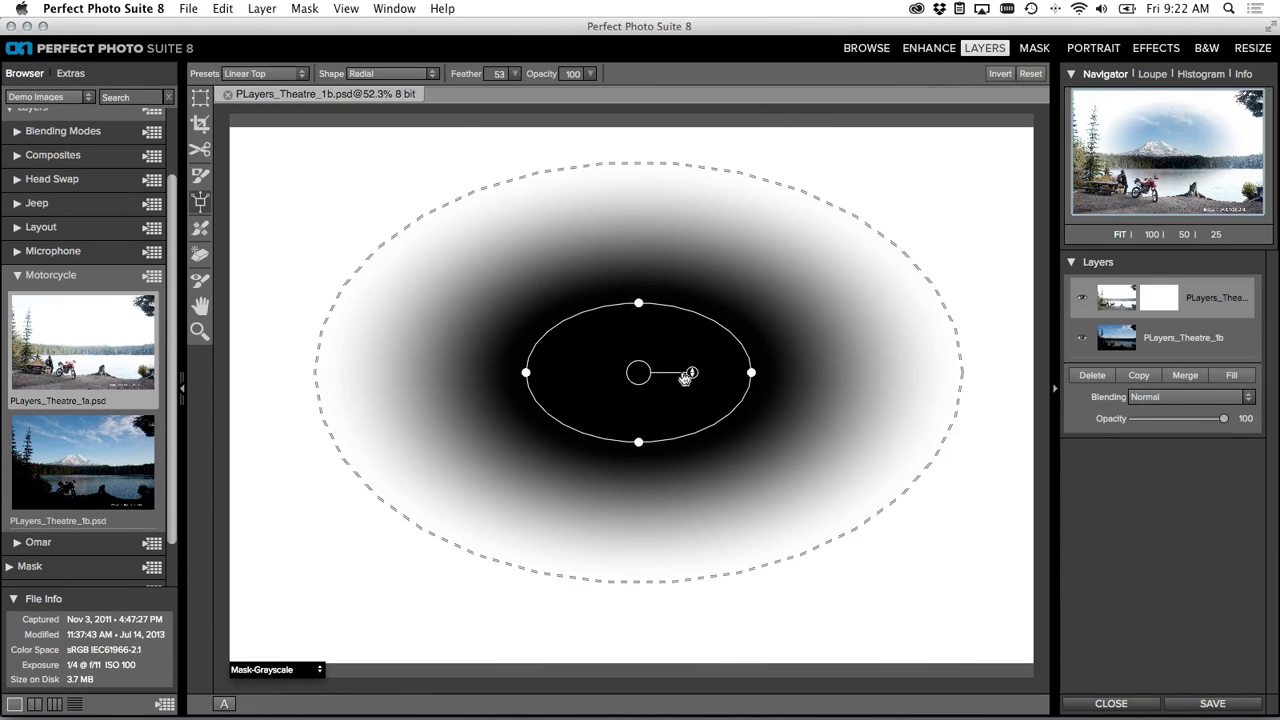
mouse_move(694, 374)
mouse_down()
mouse_move(674, 312)
mouse_move(704, 344)
mouse_move(692, 370)
mouse_up()
drag(626, 184, 618, 260)
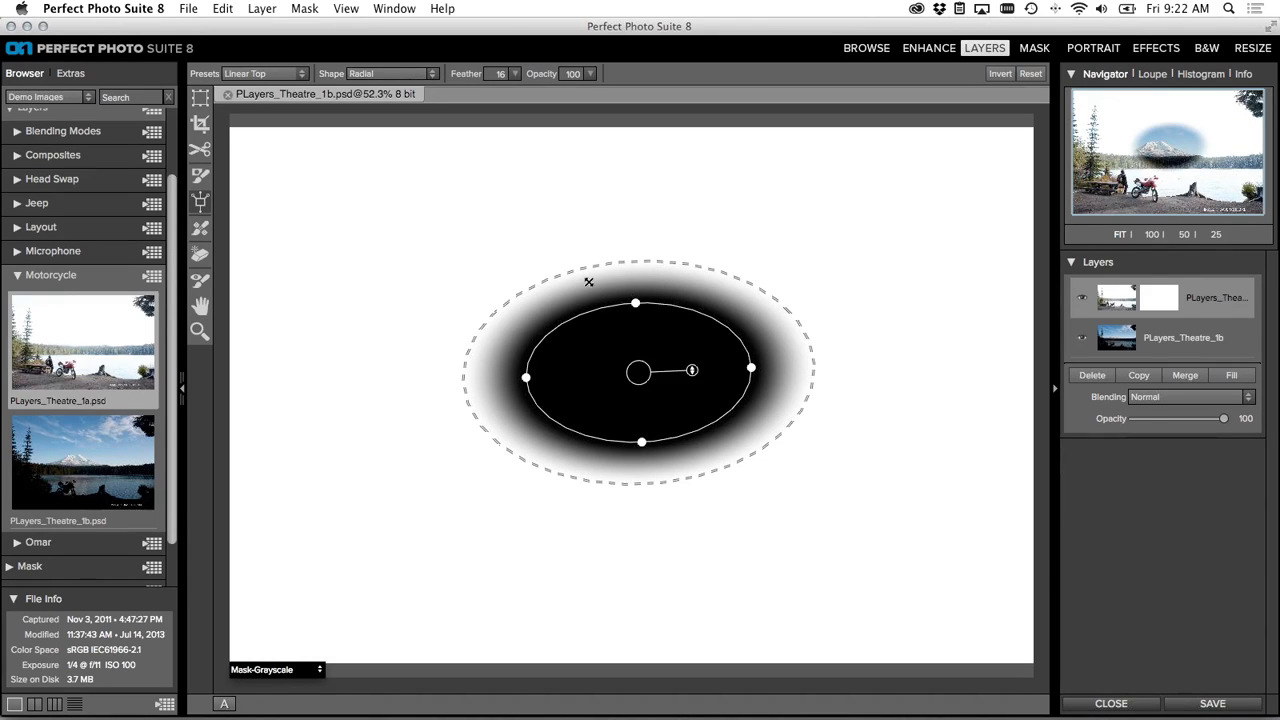
- Try the Reflected Gradient shape for the layer mask and widen its band and feather to 26
click(432, 74)
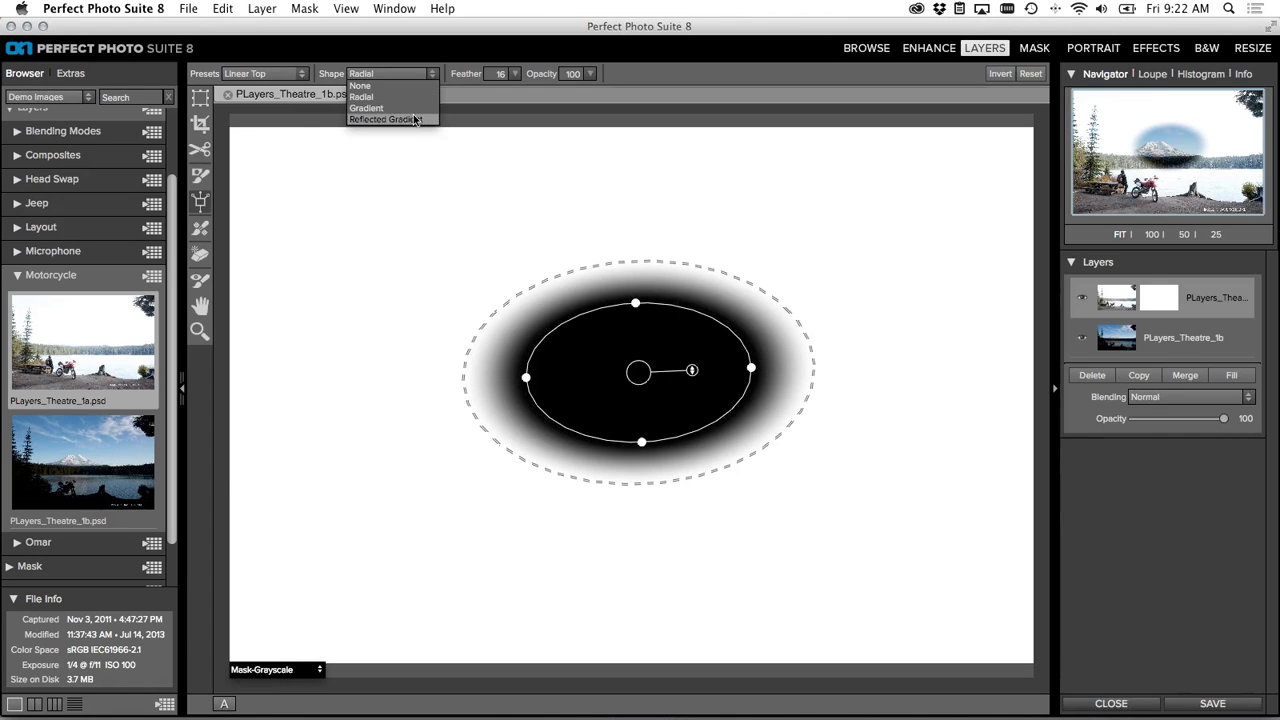
click(413, 118)
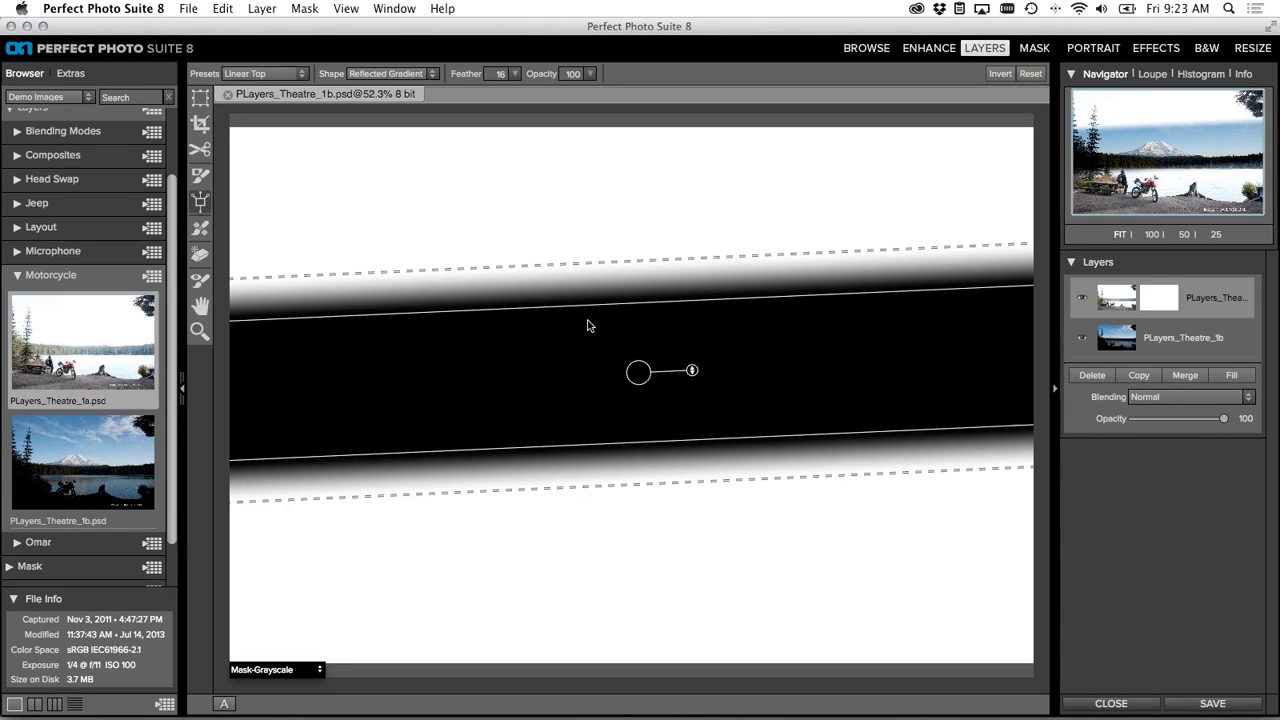
drag(586, 306, 589, 200)
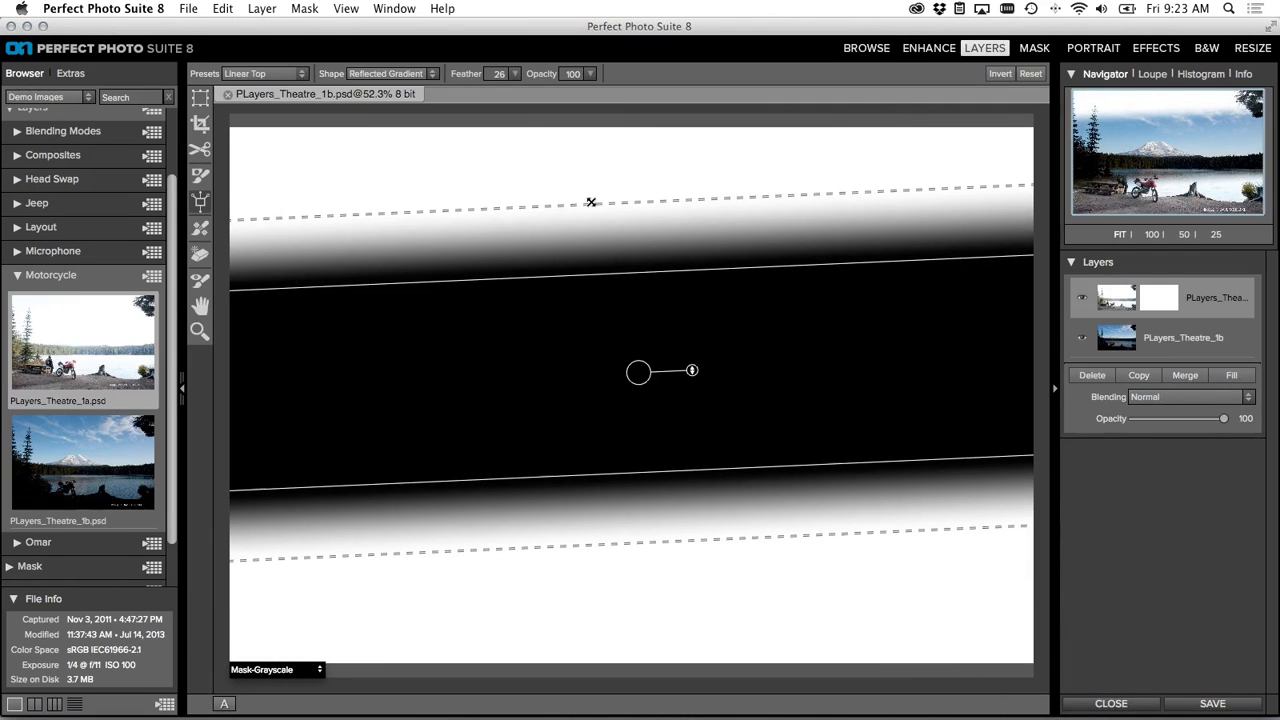
- Reset the Masking Bug's mask and return the canvas view to All Layers
click(1029, 73)
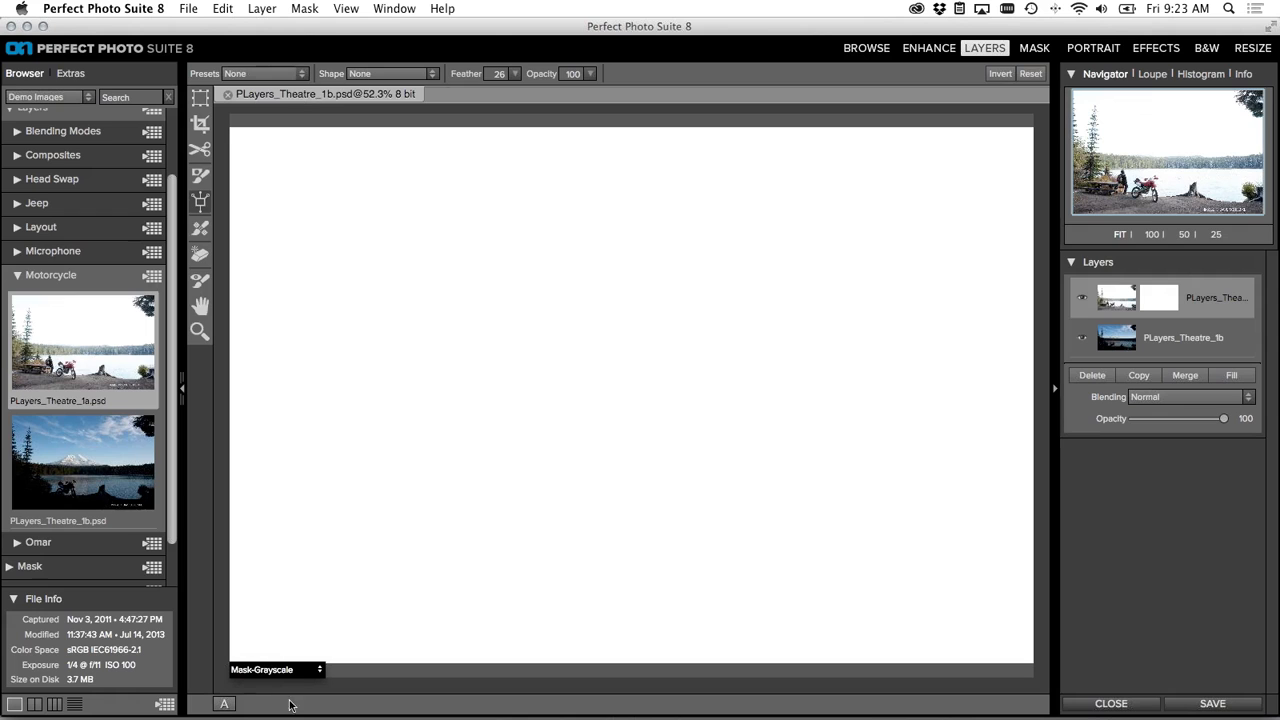
click(306, 669)
click(258, 613)
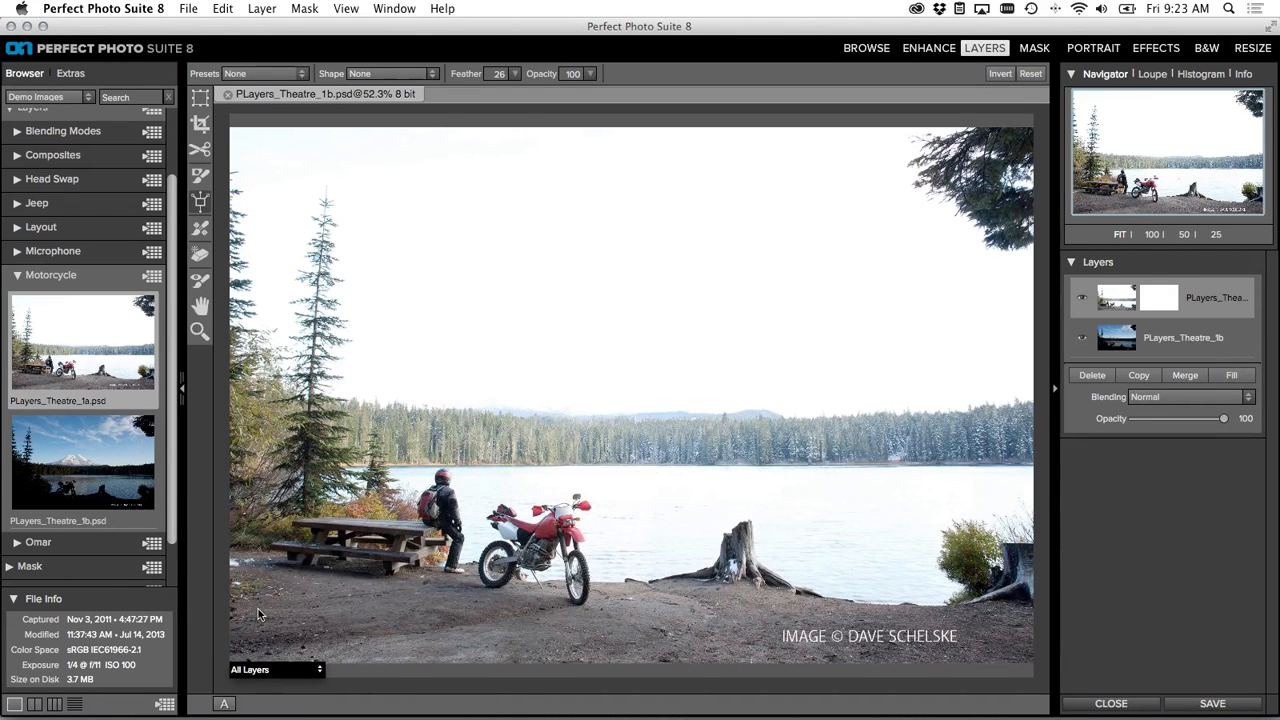
- Apply the Linear Top mask preset, center it on the lake's far shoreline, and widen its feather to 33
click(237, 74)
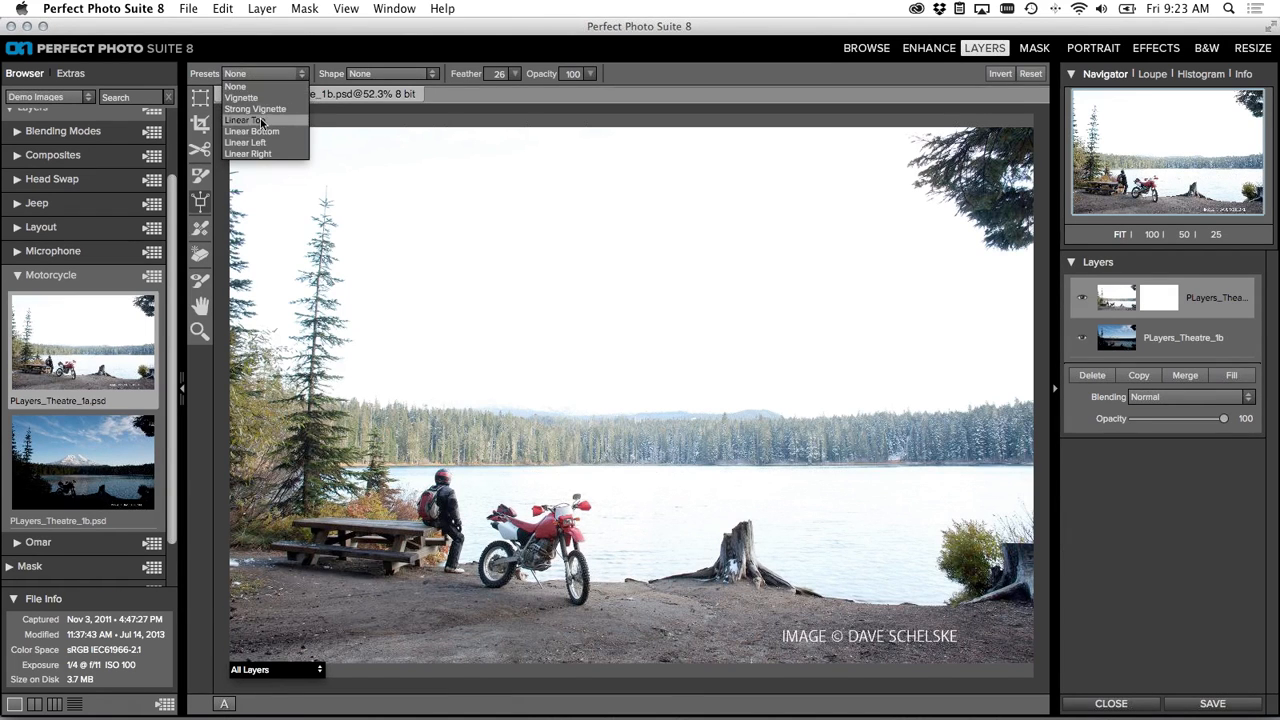
click(262, 122)
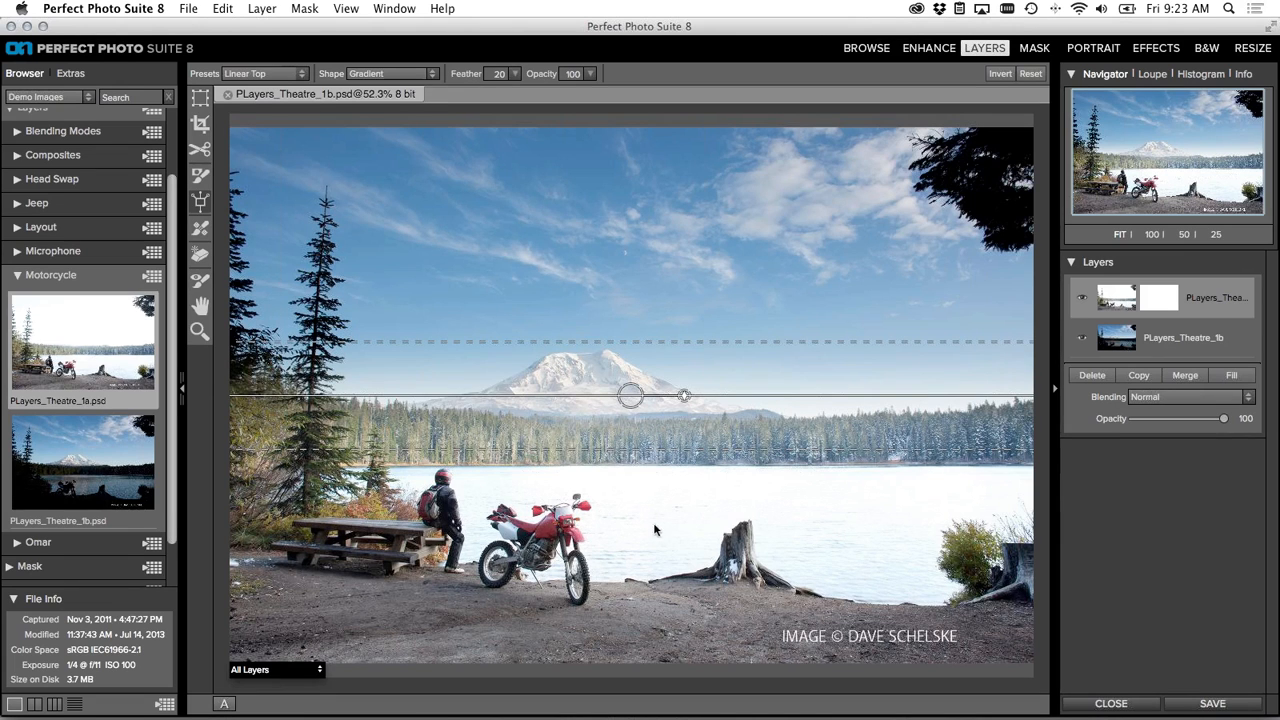
drag(649, 418, 682, 465)
drag(681, 407, 682, 376)
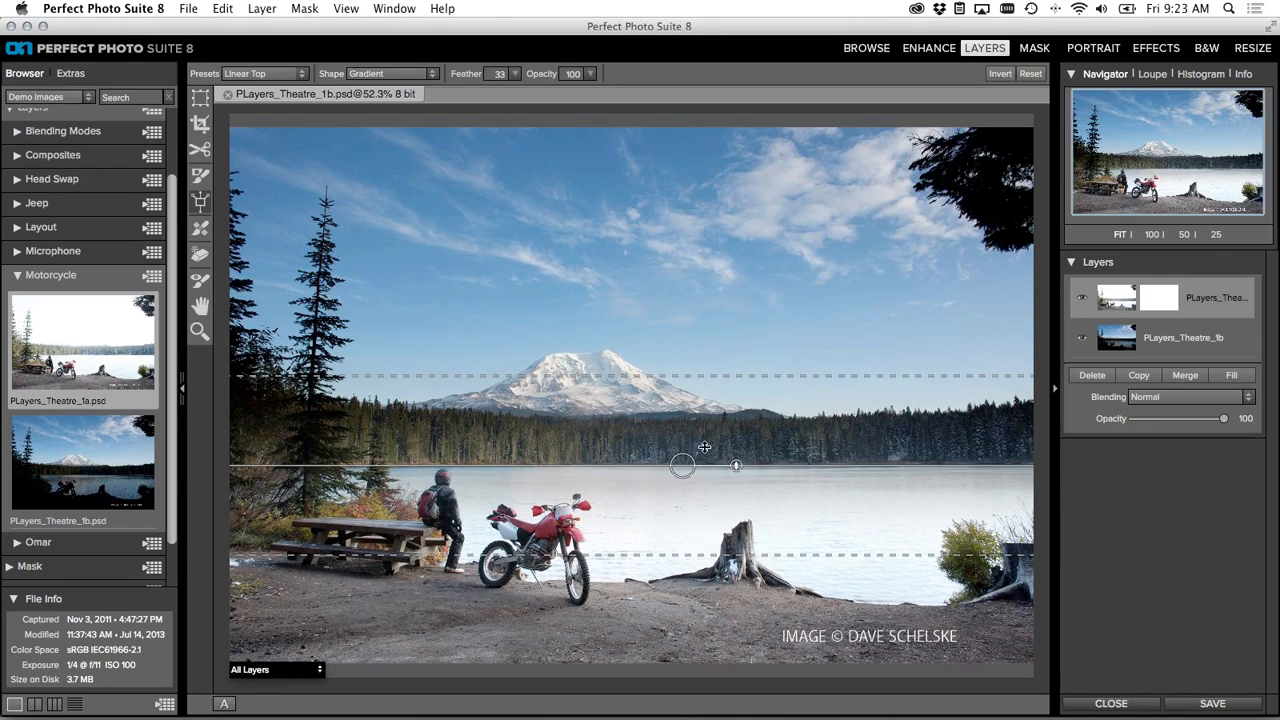
drag(682, 465, 685, 468)
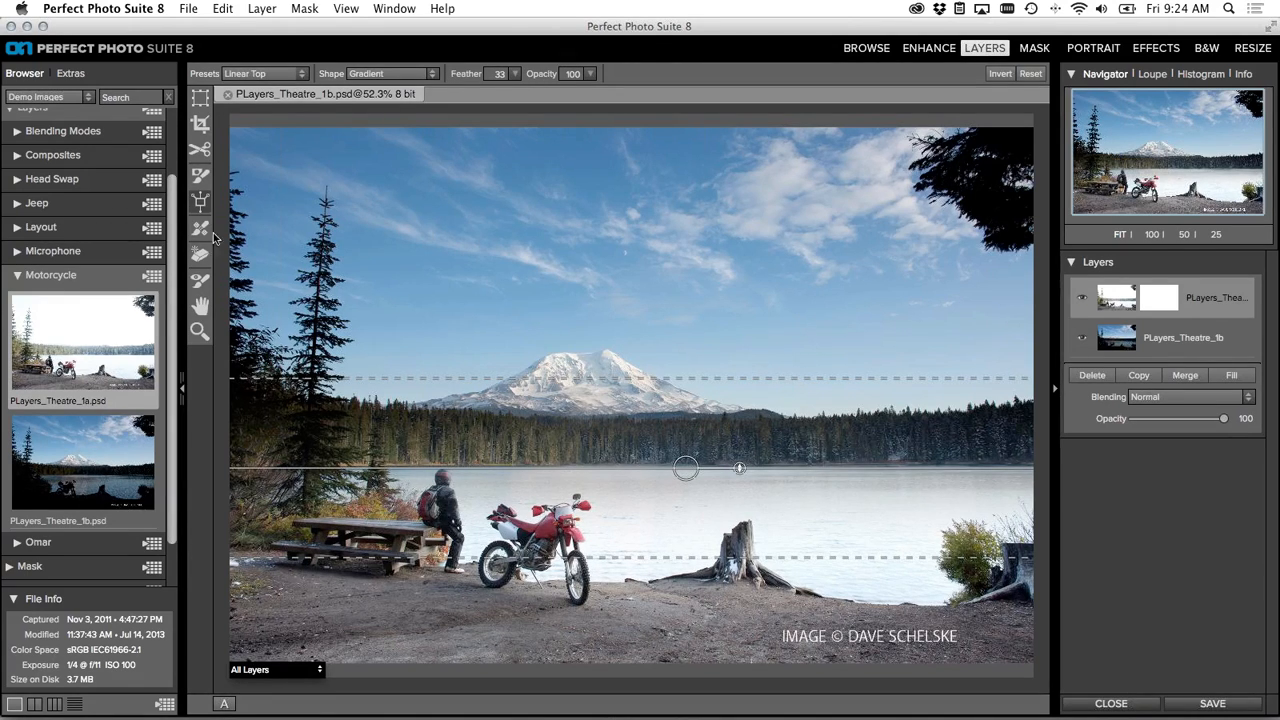
- Set up the Masking Brush in Paint In mode with Perfect Brush enabled and the size reduced to 40
click(200, 175)
click(555, 74)
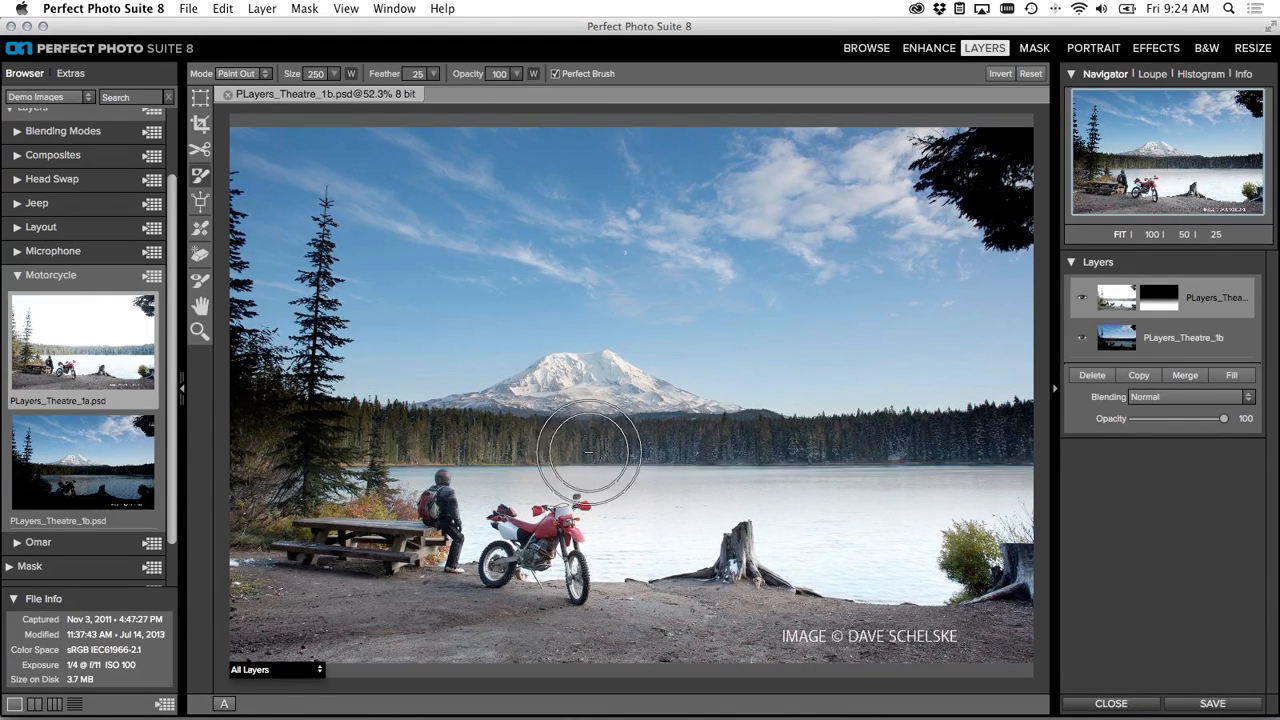
key(bracketleft)
key(bracketleft)
key(bracketleft)
key(bracketleft)
key(bracketleft)
key(bracketleft)
key(bracketleft)
key(bracketleft)
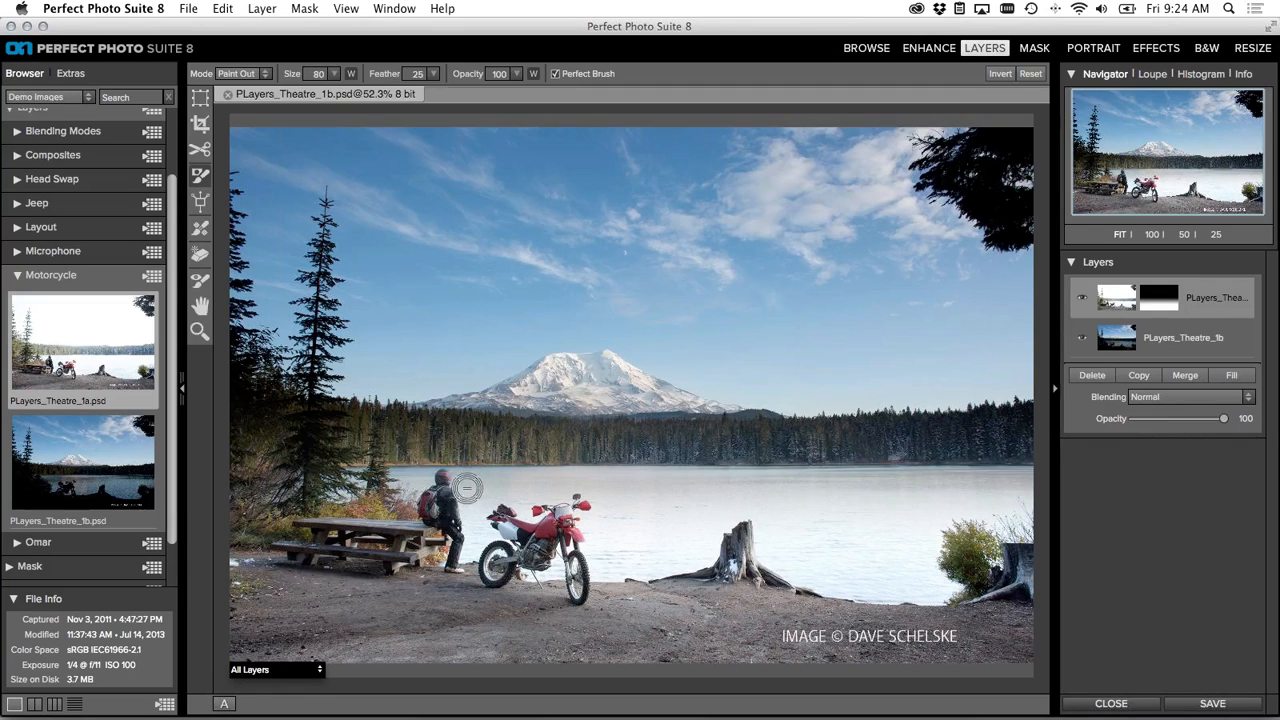
key(bracketleft)
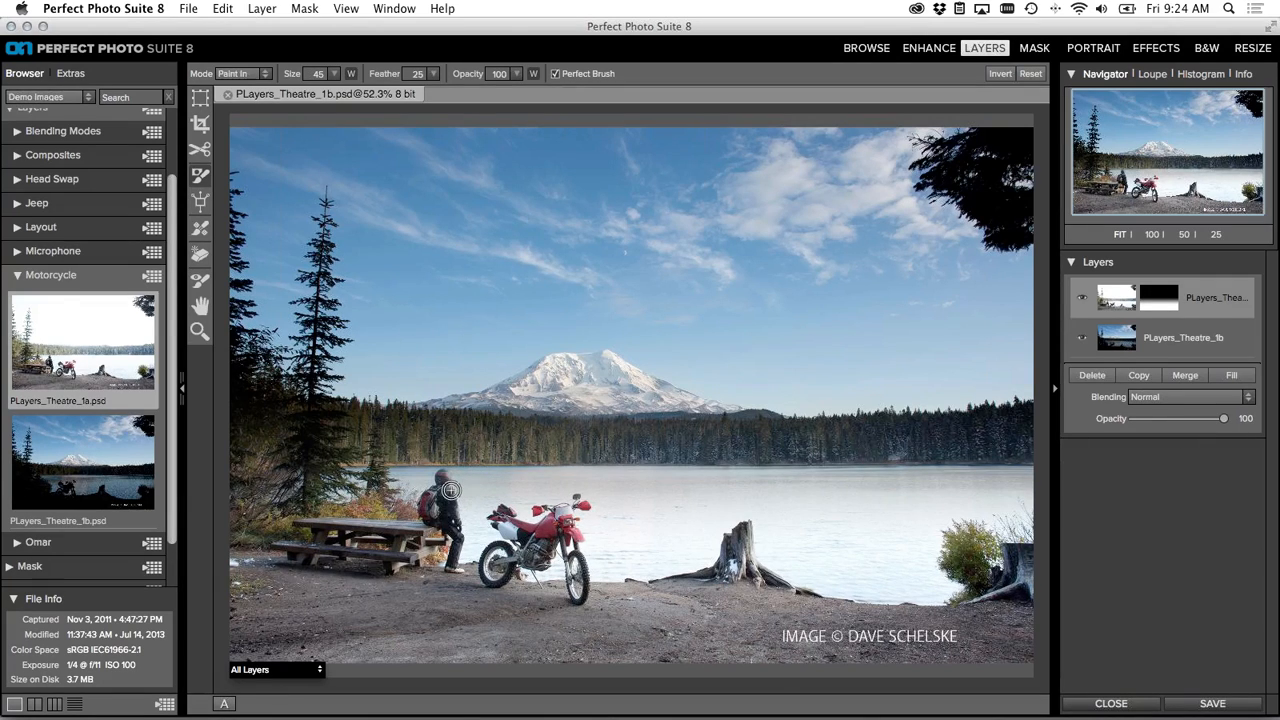
key(x)
- Merge the two layers and remove the tree stump on the near shore with the Perfect Eraser at size 70
click(1186, 376)
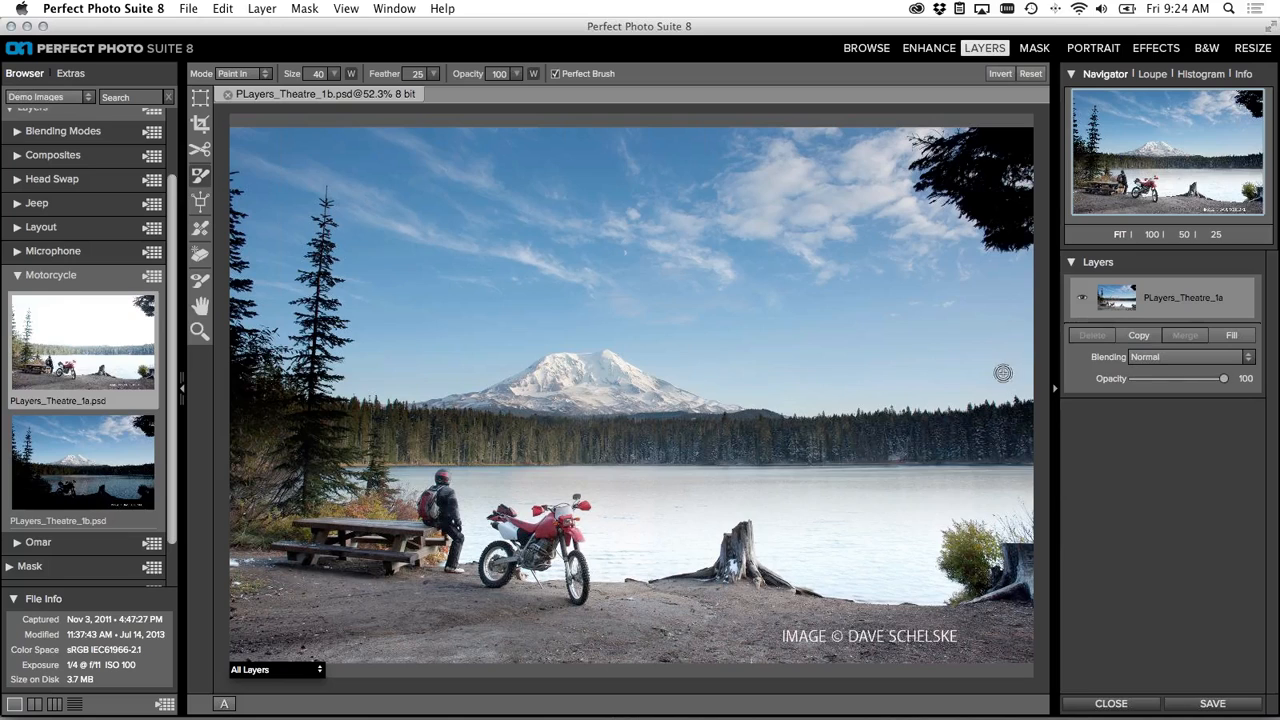
click(200, 254)
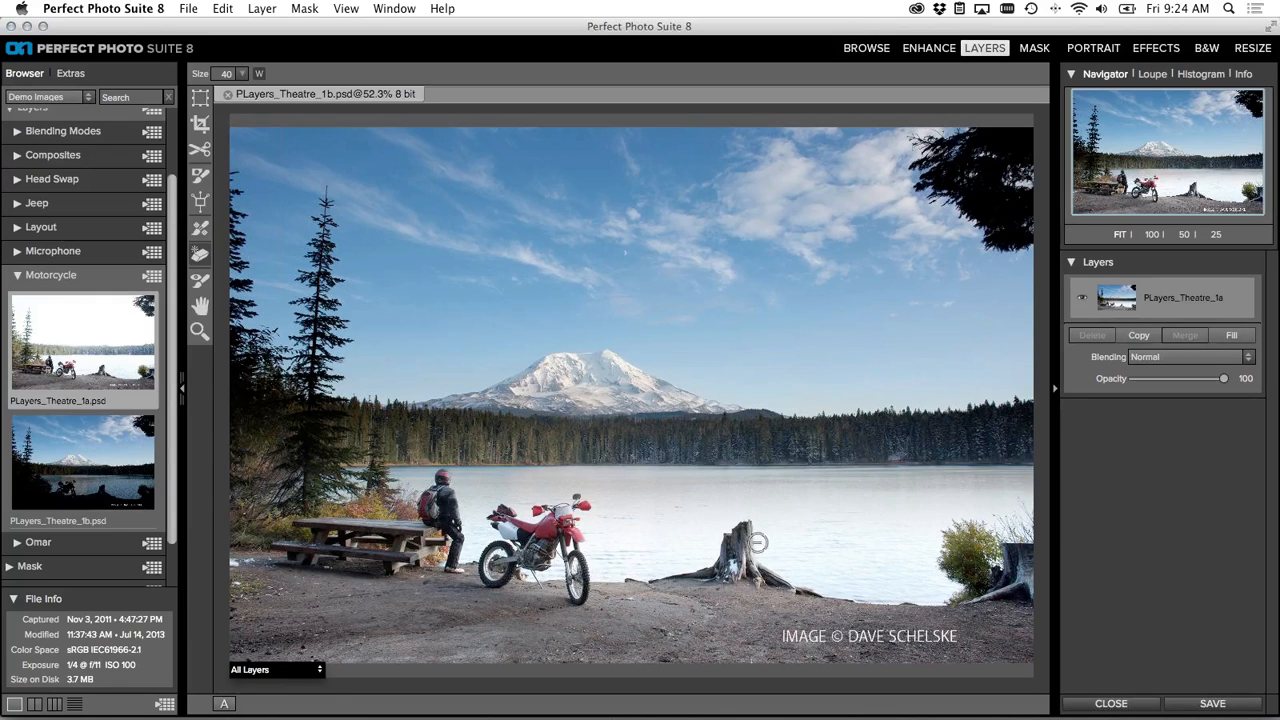
key(bracketright)
key(bracketright)
key(bracketright)
key(bracketright)
key(bracketright)
key(bracketleft)
key(bracketleft)
mouse_move(658, 583)
mouse_down()
mouse_move(743, 540)
mouse_move(765, 582)
mouse_move(822, 592)
mouse_move(721, 580)
mouse_up()
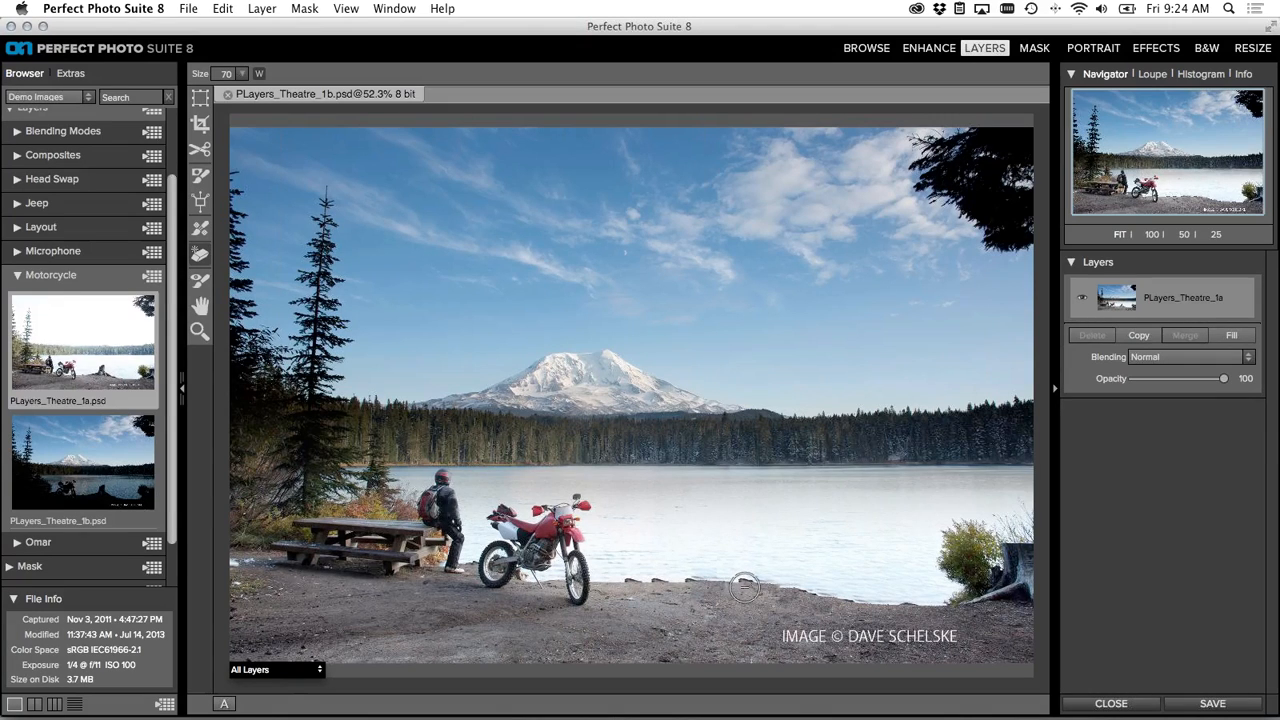
- Clean up the shoreline remnants where the stump stood, using the Perfect Eraser at size 50
key(bracketleft)
key(bracketleft)
key(bracketleft)
key(bracketleft)
key(bracketleft)
key(bracketright)
drag(748, 585, 625, 583)
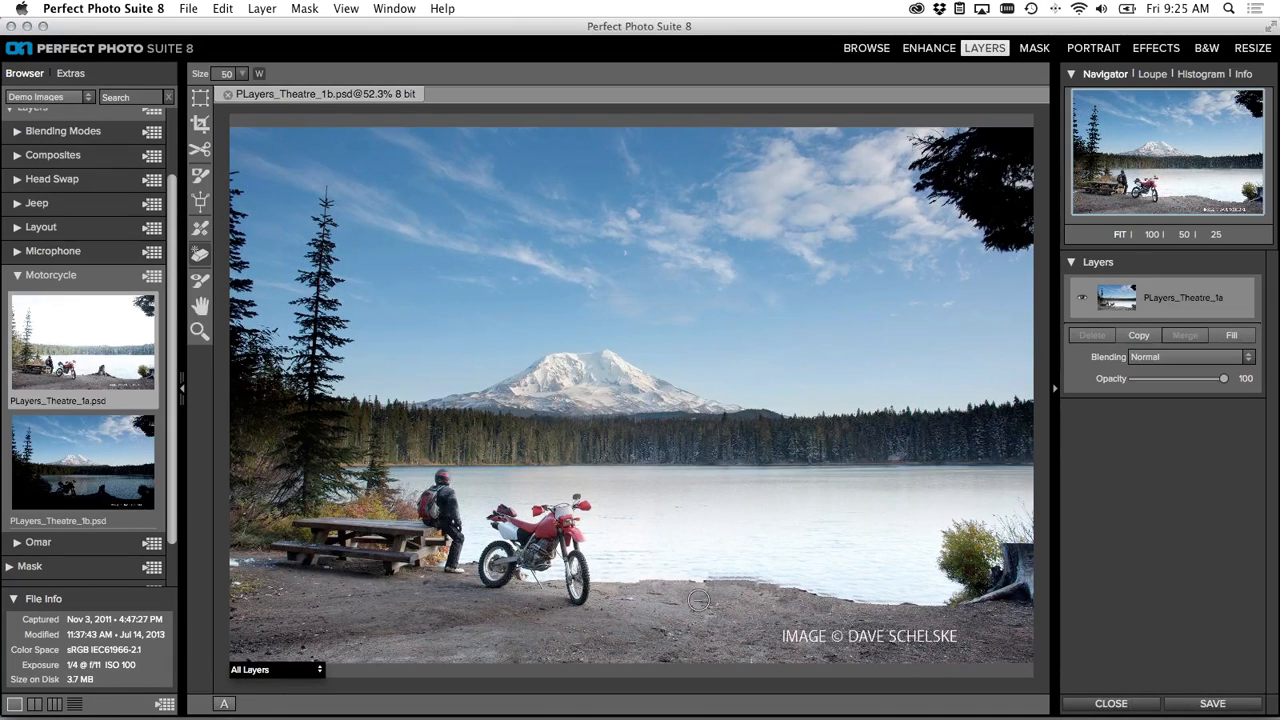
- Erase the bush and the cut stump at the right end of the shore with the Perfect Eraser at size 100
key(bracketright)
key(bracketright)
key(bracketright)
key(bracketright)
key(bracketright)
mouse_move(955, 522)
mouse_down()
mouse_move(991, 506)
mouse_move(1012, 520)
mouse_move(966, 525)
mouse_move(954, 562)
mouse_move(975, 592)
mouse_move(1020, 580)
mouse_move(990, 545)
mouse_move(1008, 553)
mouse_up()
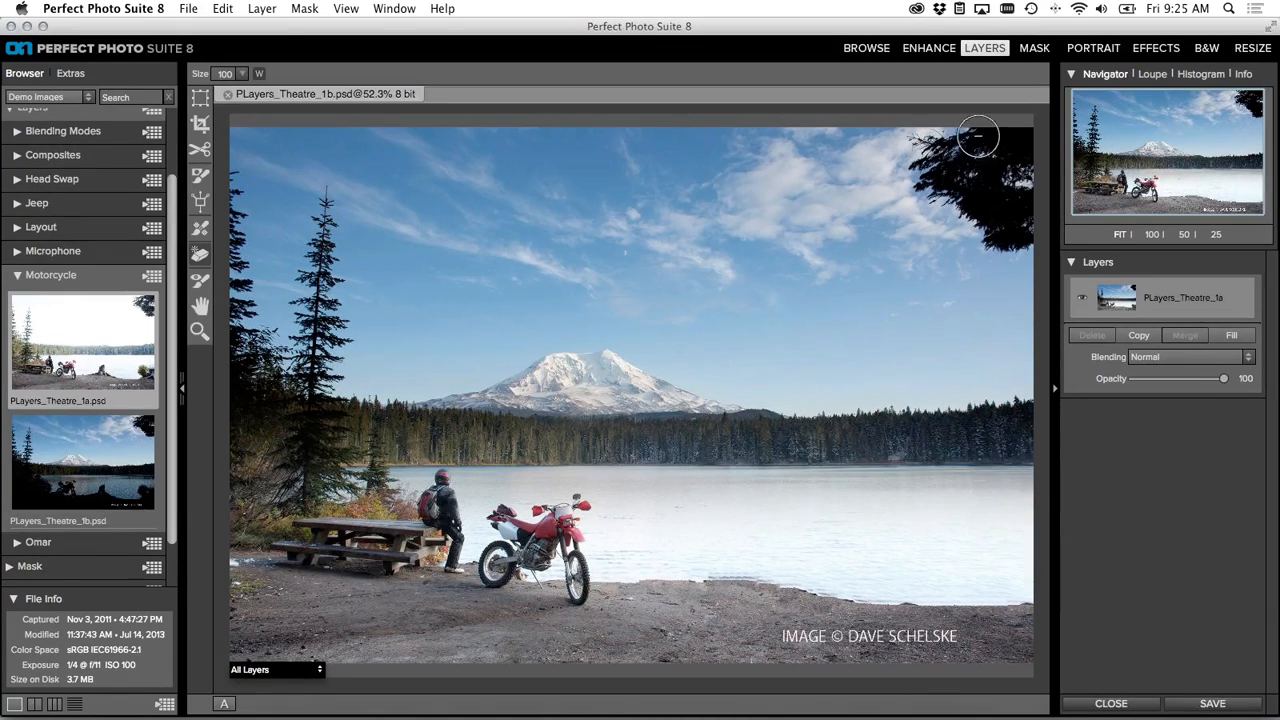
- Erase the dark overhanging branches from the sky's upper right corner and touch up the filled clouds
mouse_move(980, 131)
mouse_down()
mouse_move(928, 139)
mouse_move(921, 166)
mouse_move(991, 240)
mouse_move(1017, 244)
mouse_move(1039, 165)
mouse_move(1007, 130)
mouse_move(946, 138)
mouse_move(1008, 221)
mouse_move(1018, 157)
mouse_move(985, 175)
mouse_up()
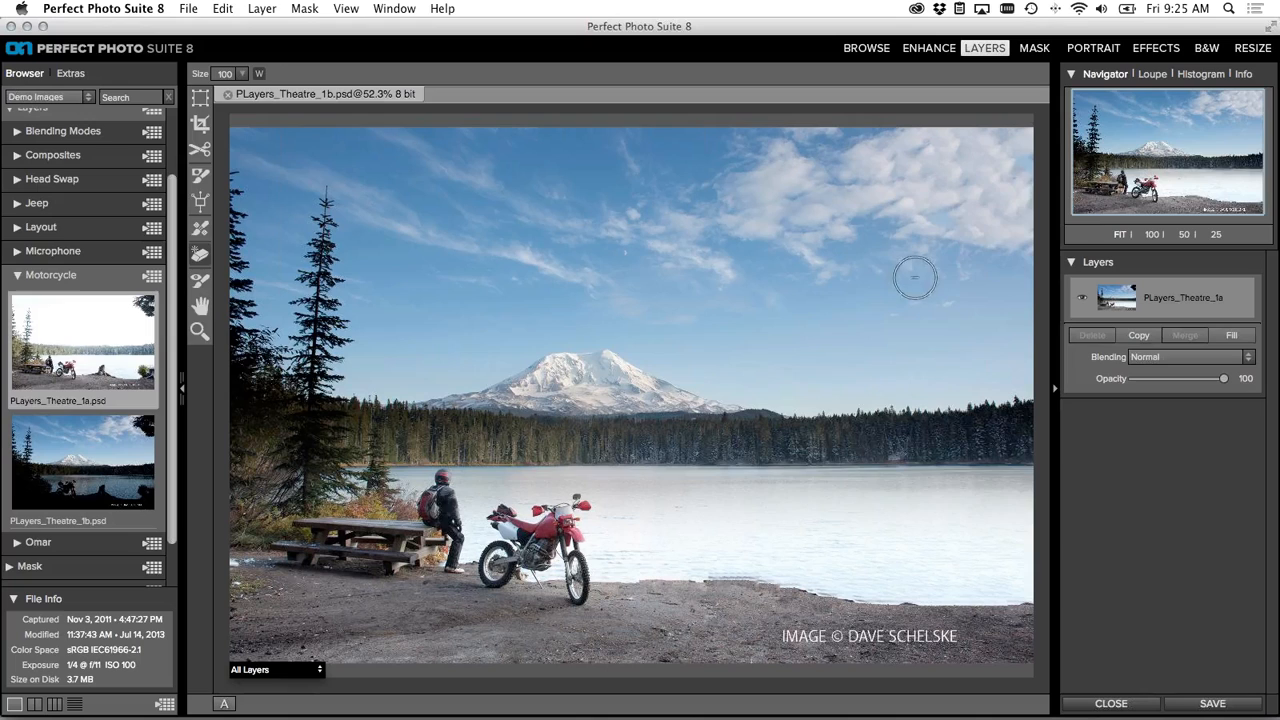
click(1014, 157)
click(944, 207)
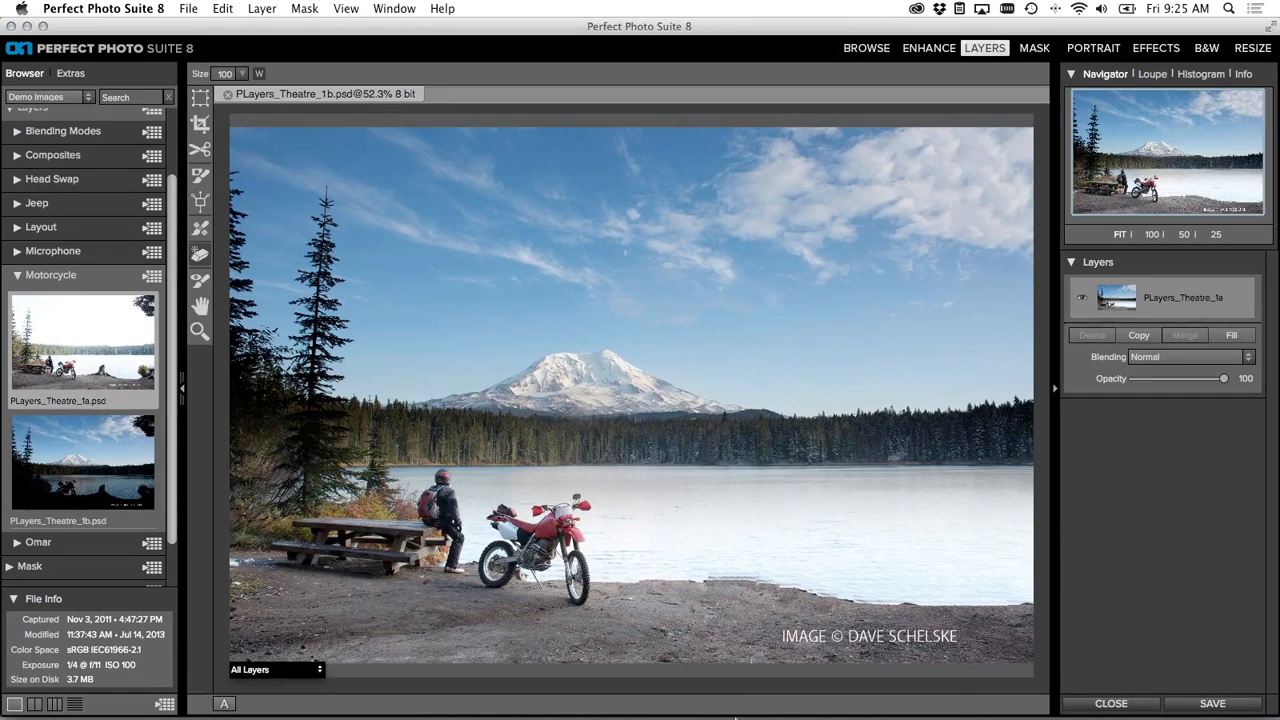
- Close PLayers_Theatre_1b.psd without saving and switch to the Keynote slide presentation
click(1112, 704)
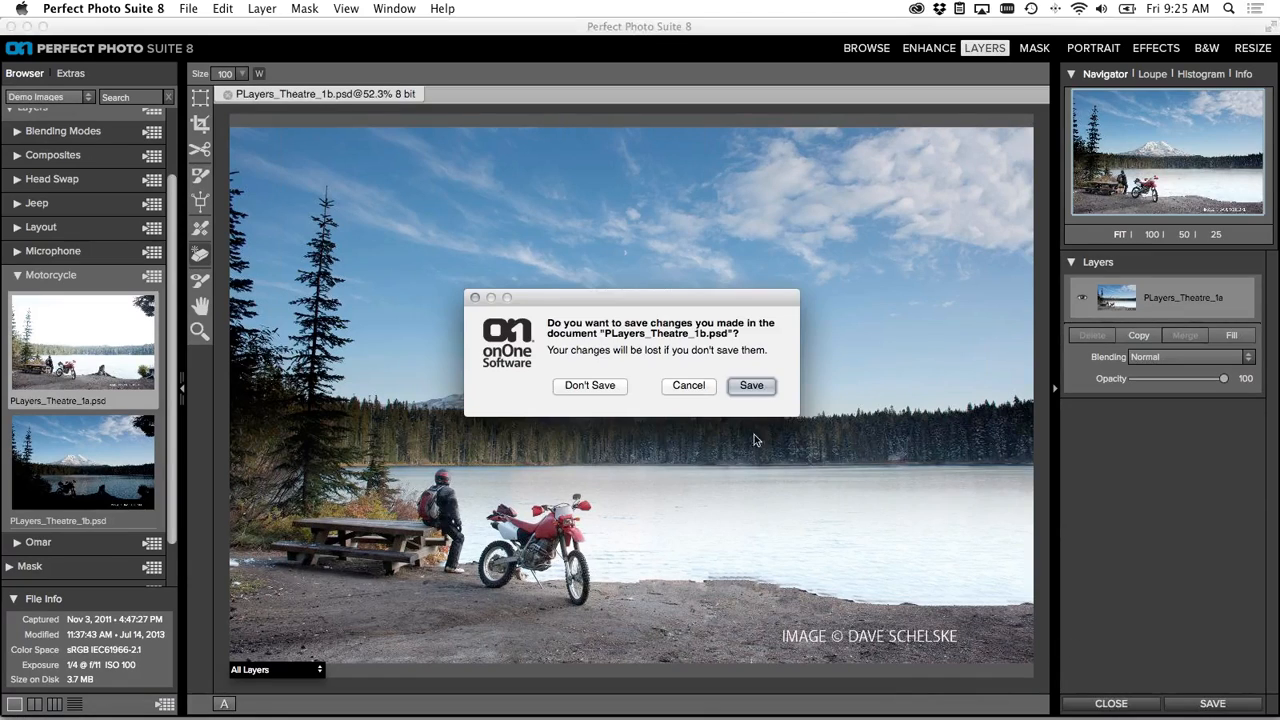
click(609, 387)
mouse_move(701, 717)
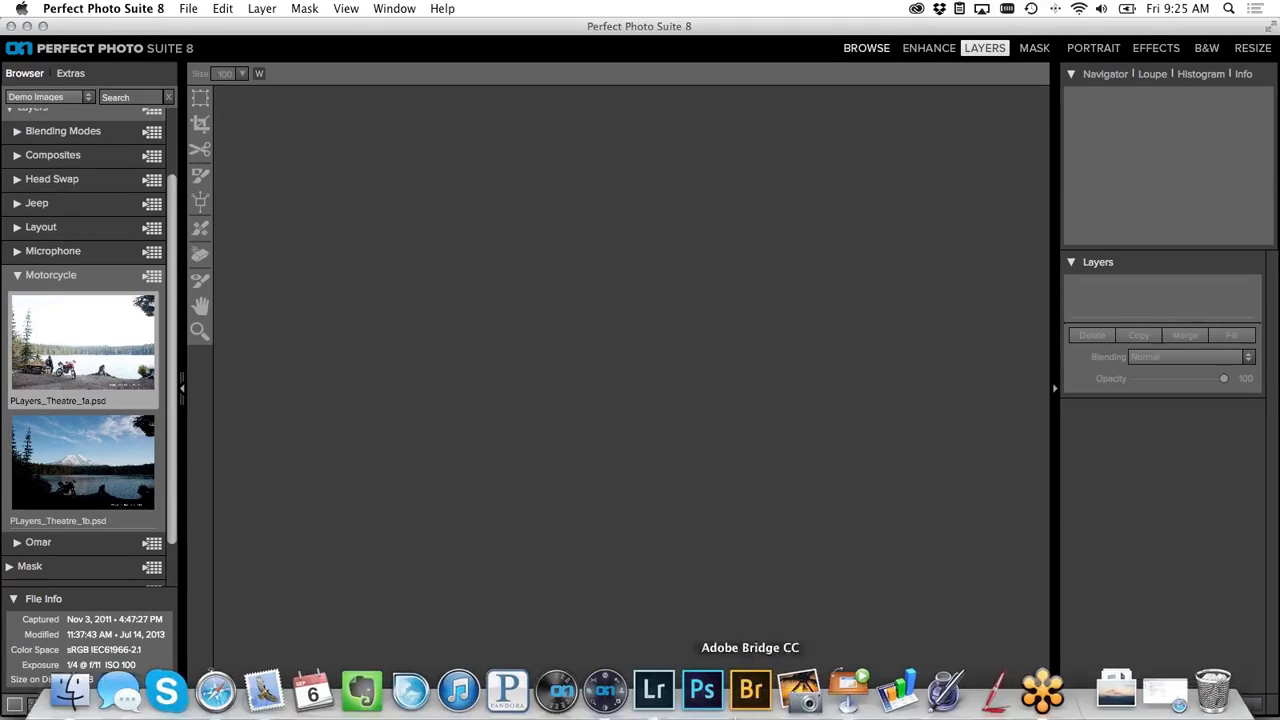
click(848, 686)
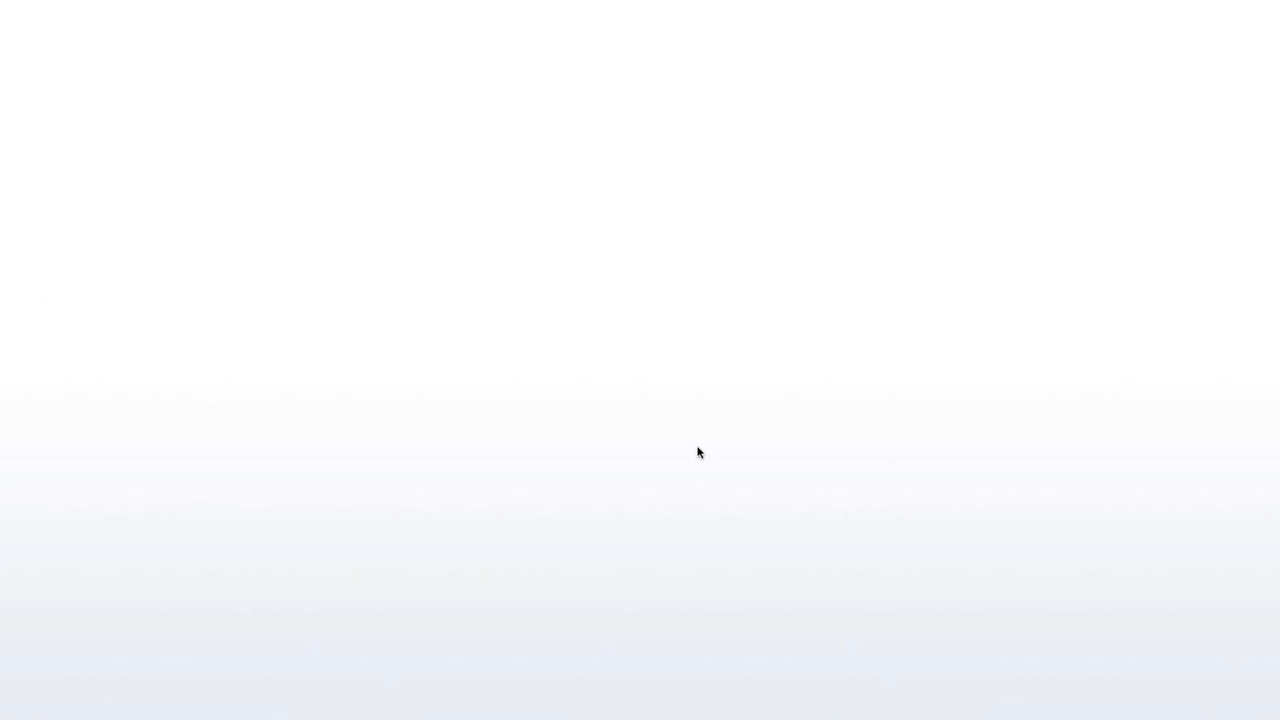
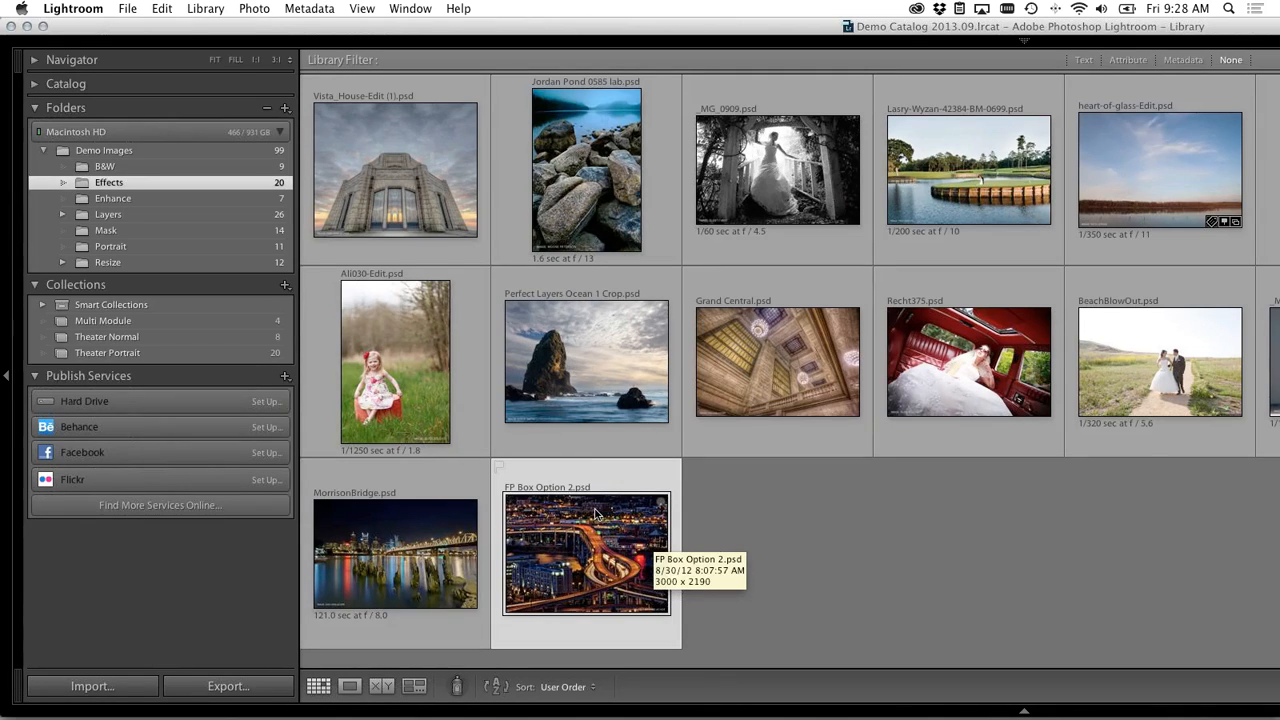
- Open Grand Central.psd from the Lightroom library in the Perfect Effects 8 plug-in
click(740, 340)
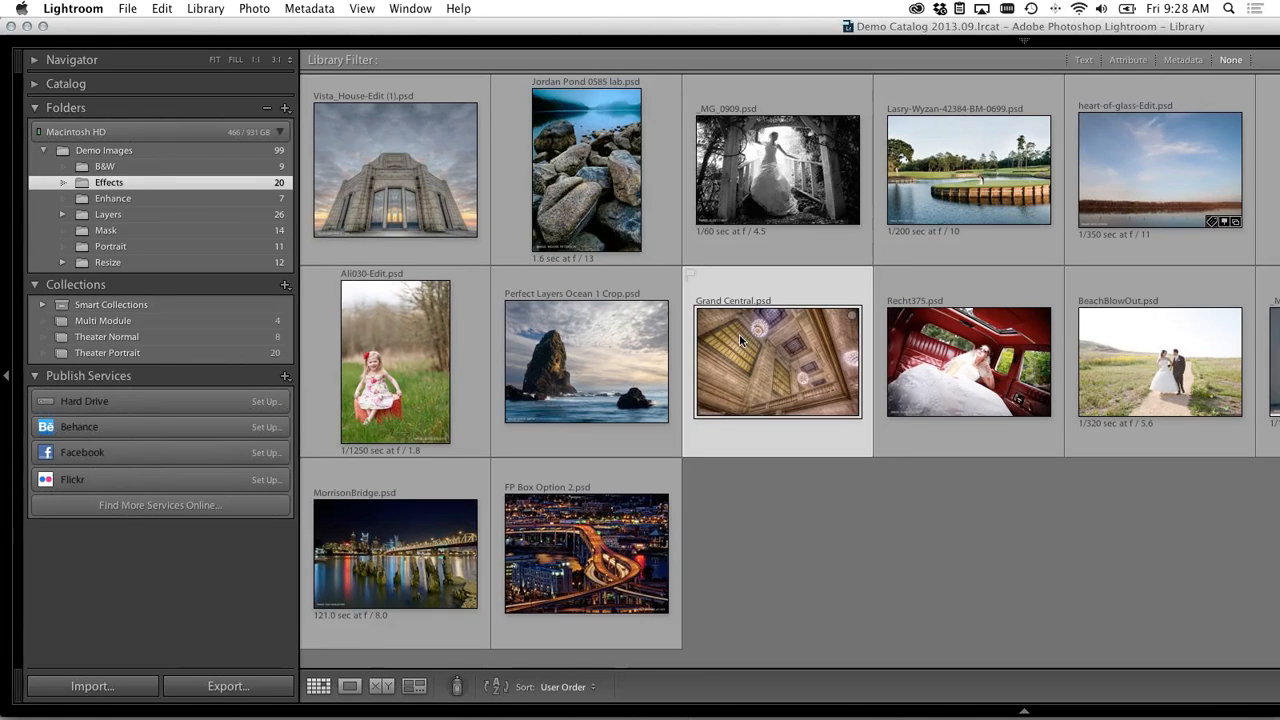
click(128, 9)
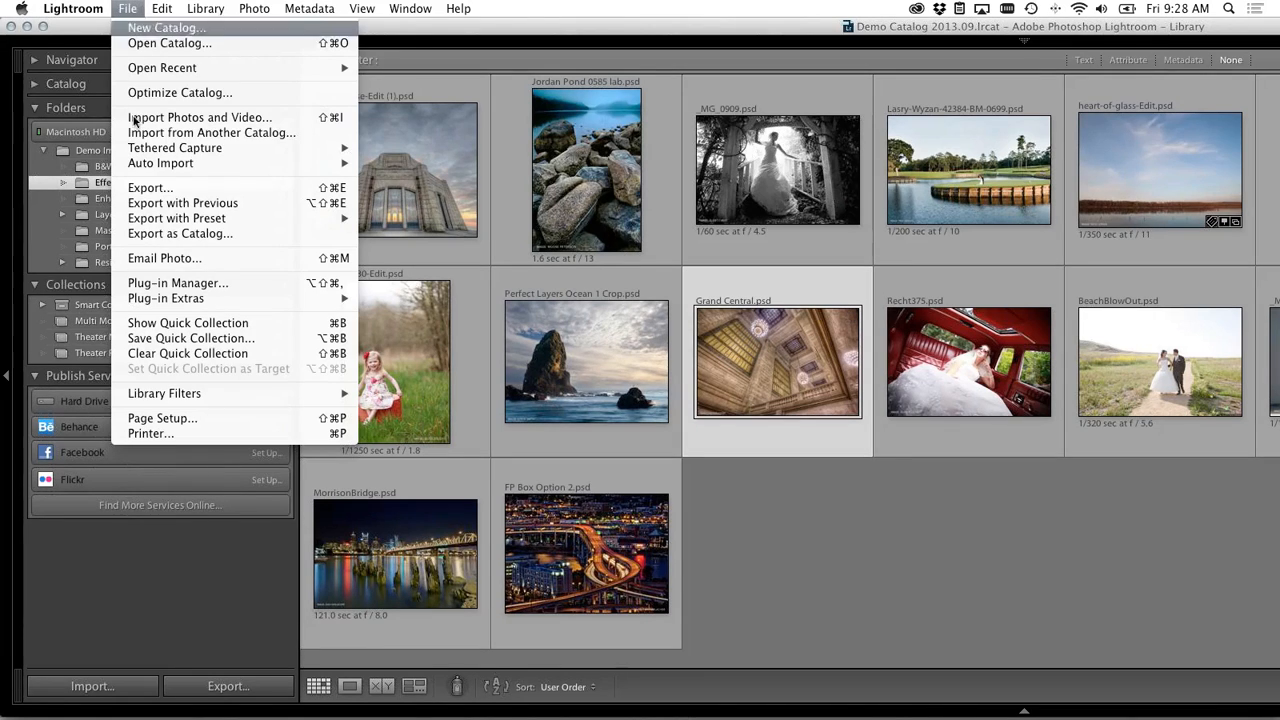
mouse_move(282, 306)
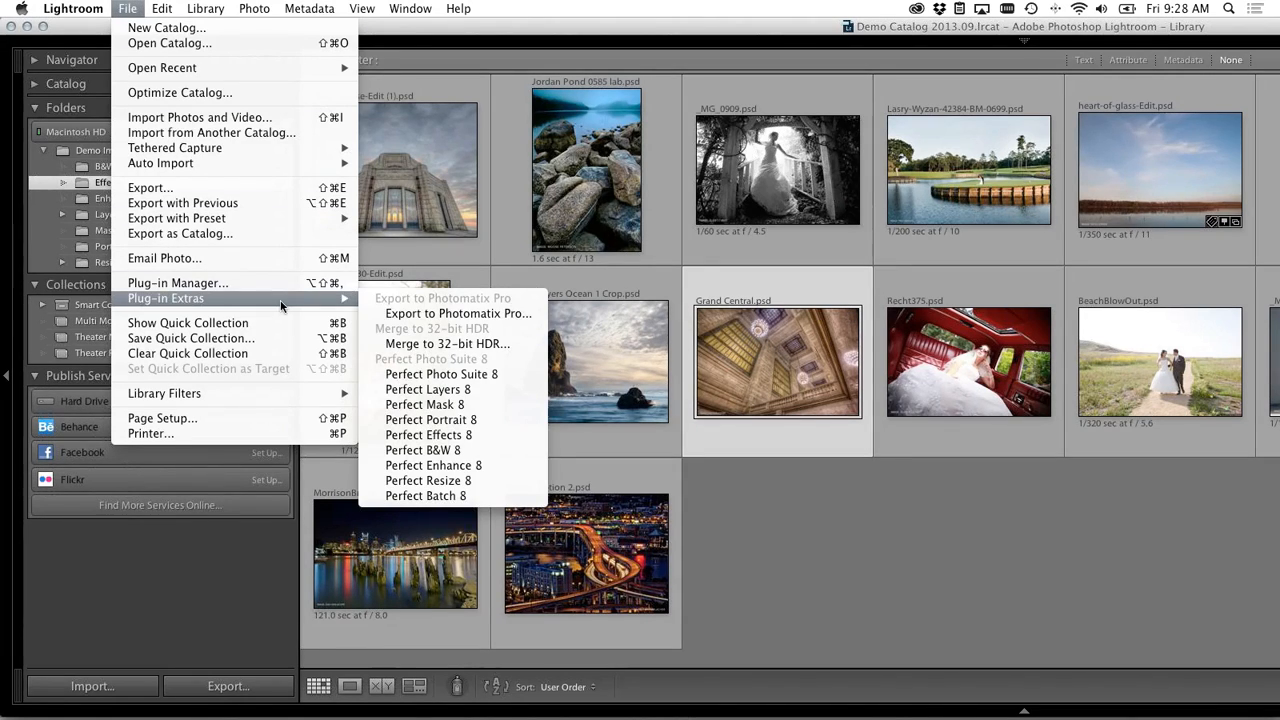
click(451, 436)
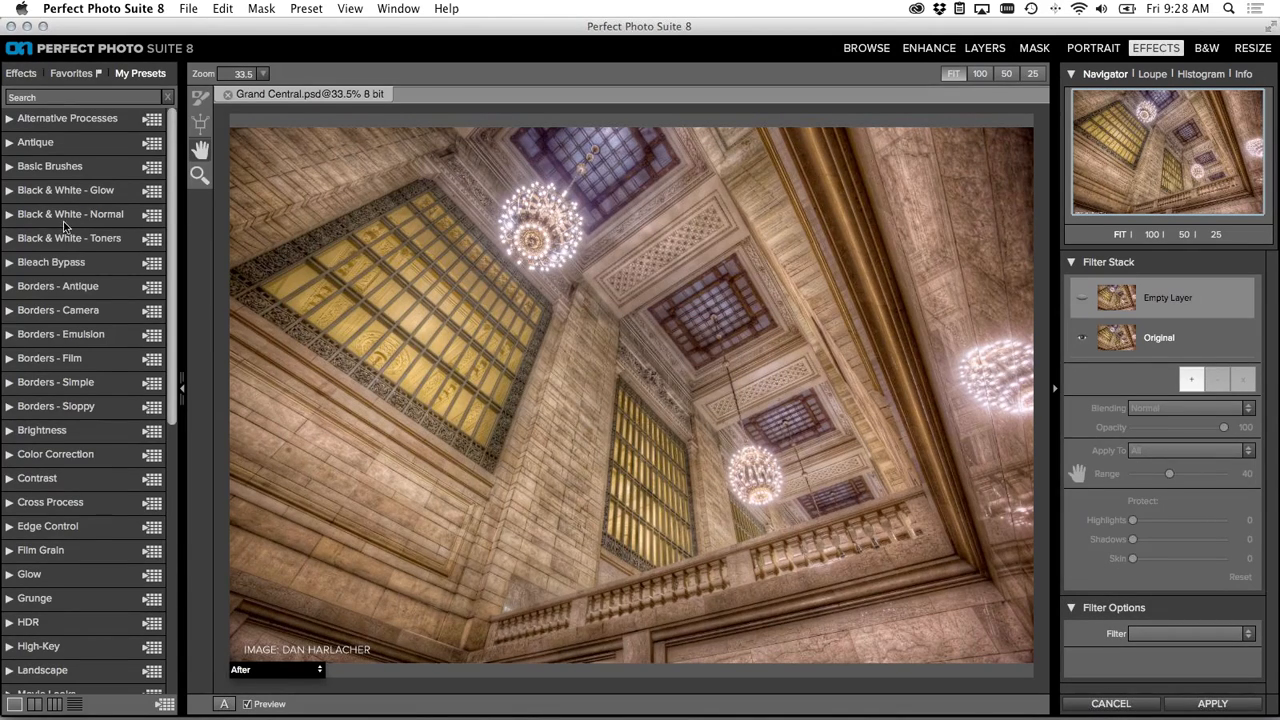
- Browse the preset categories, show the Effects library, and add a Dynamic Contrast filter to the image
scroll(72, 206, down, 5)
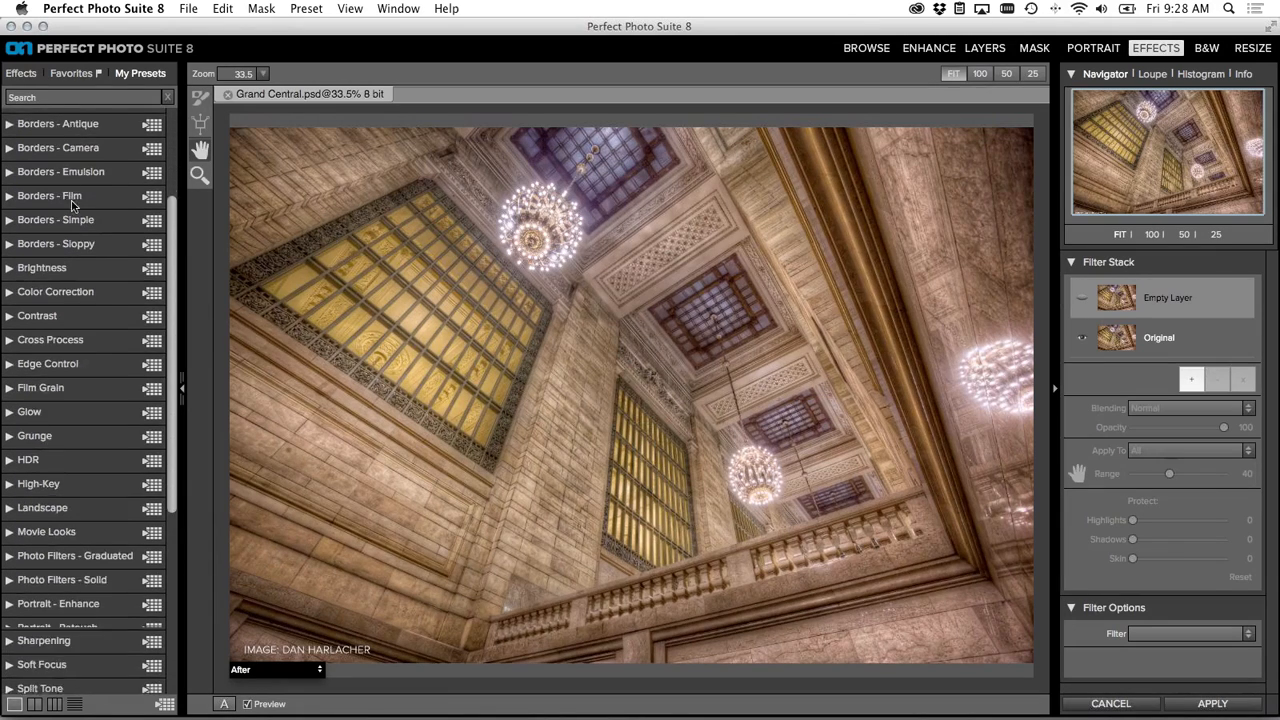
scroll(72, 206, up, 5)
click(30, 73)
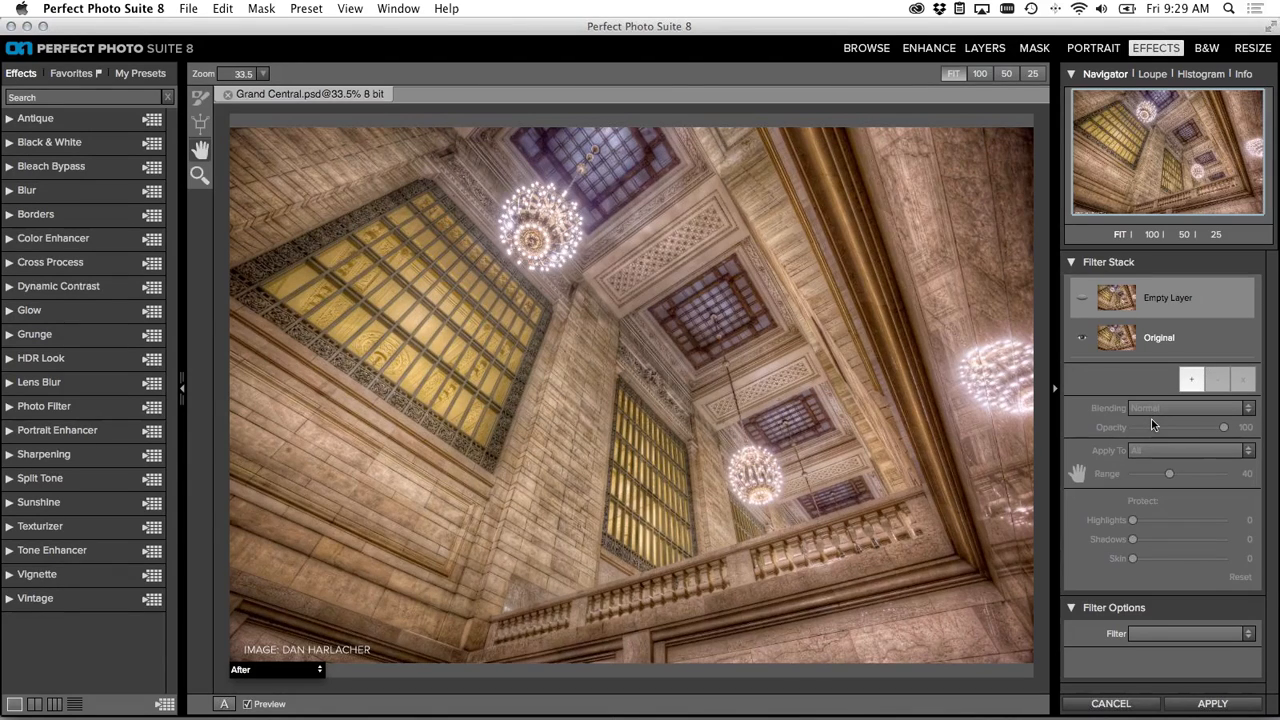
click(1214, 627)
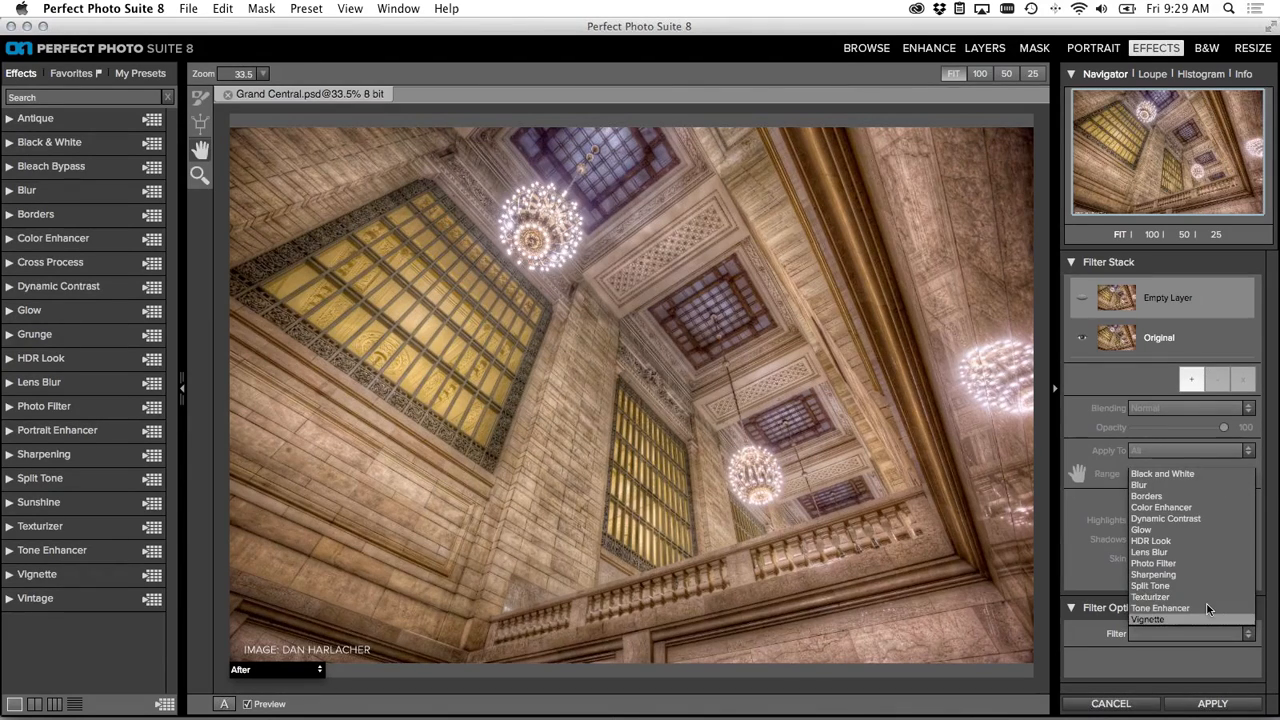
click(1191, 519)
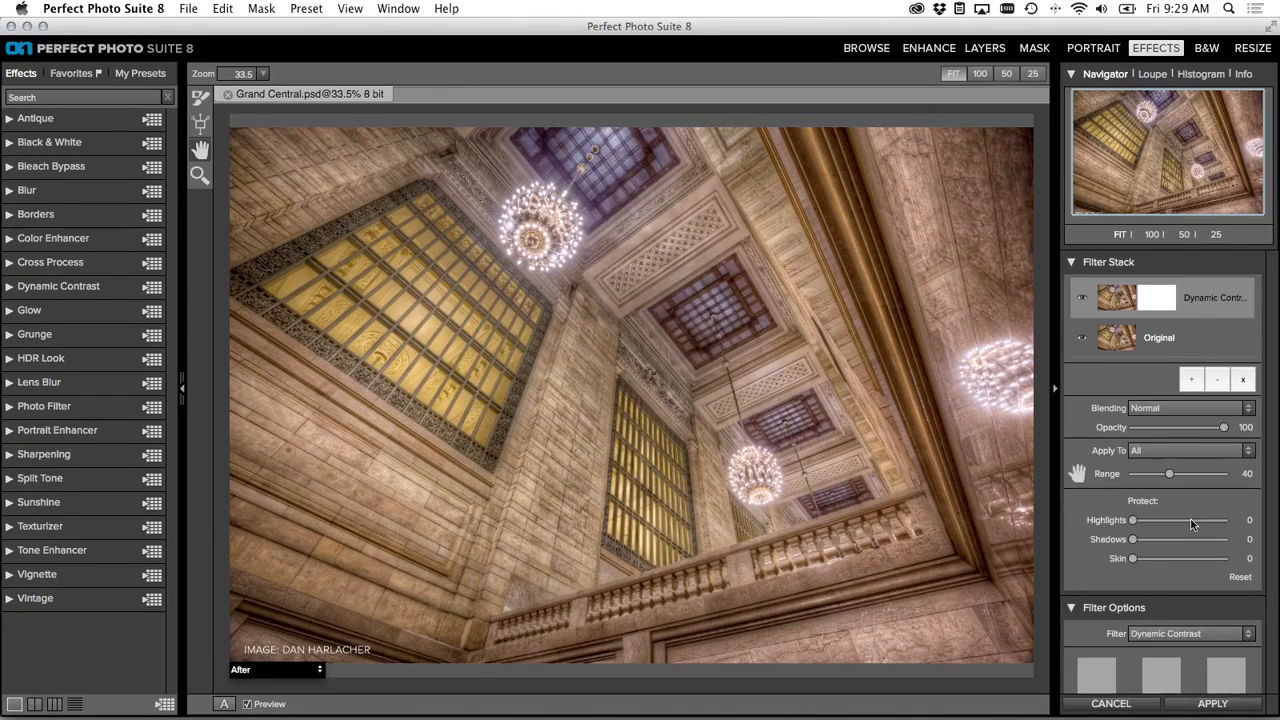
- Set the Dynamic Contrast filter's Large contrast to 46, Small to 28 and Micro to 54, judging detail at 100% zoom
drag(1272, 456, 1267, 624)
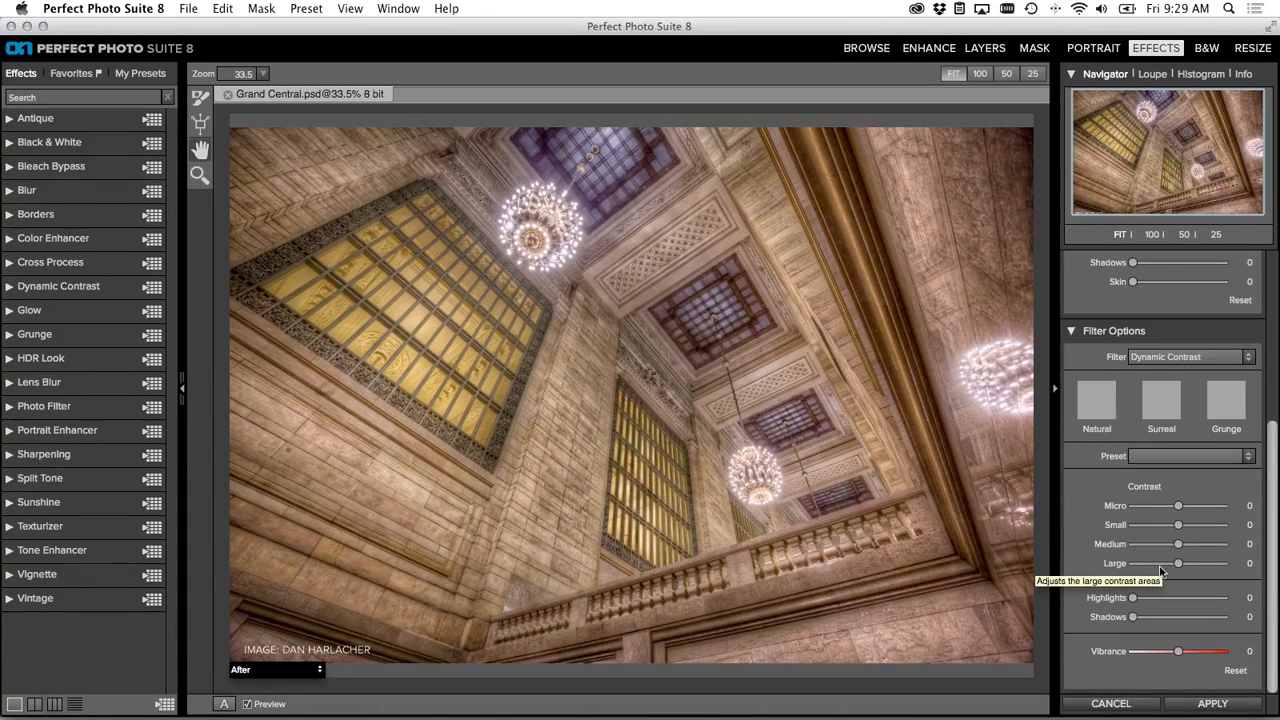
drag(1179, 564, 1200, 567)
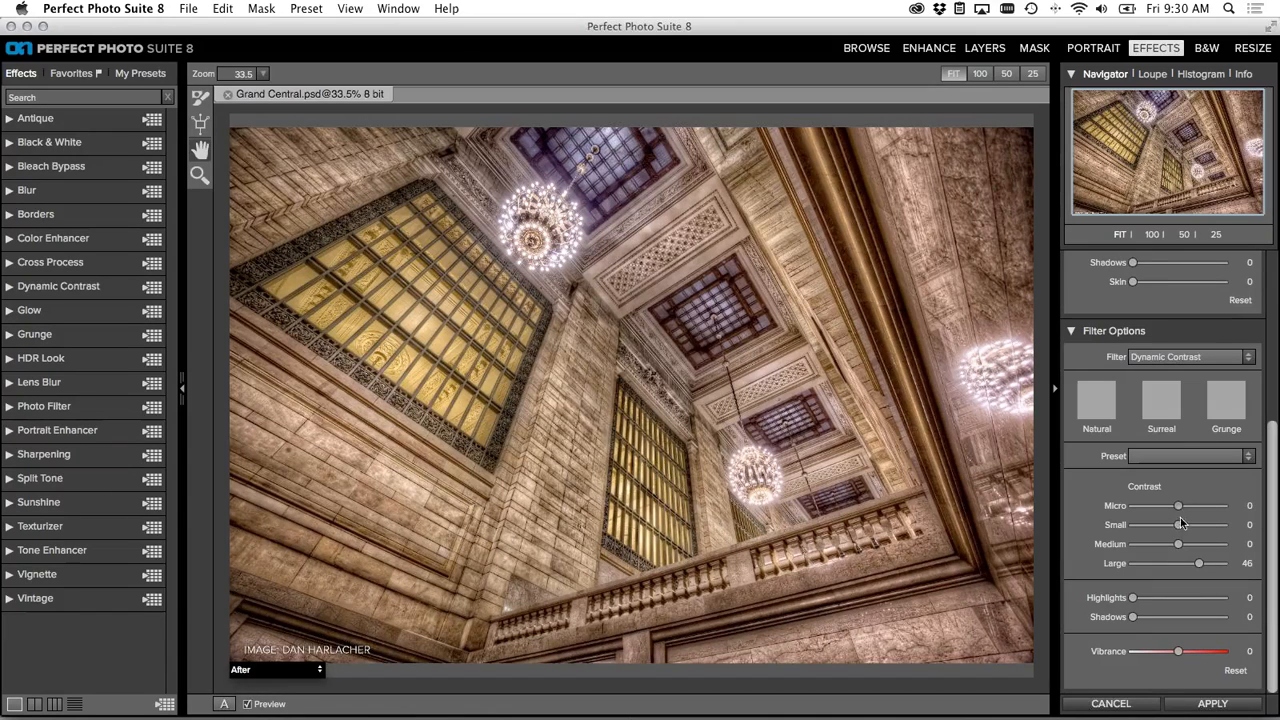
drag(1179, 526, 1190, 524)
click(1153, 236)
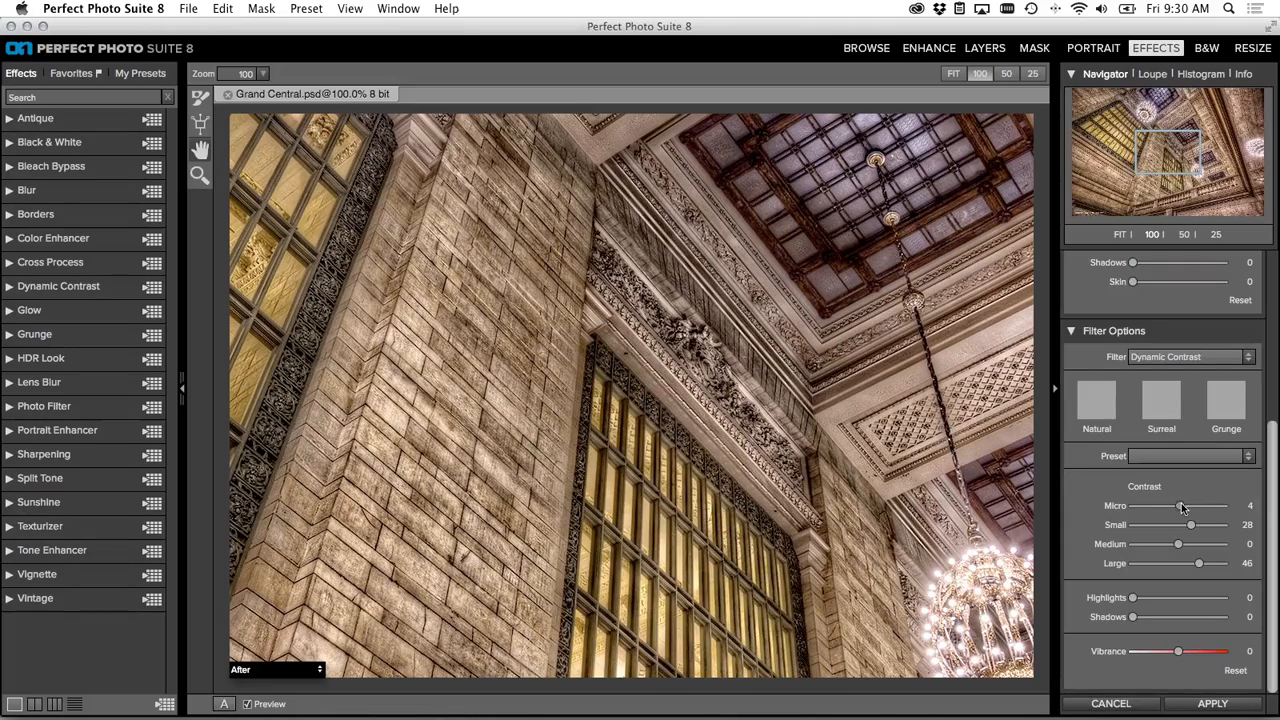
drag(1181, 505, 1203, 505)
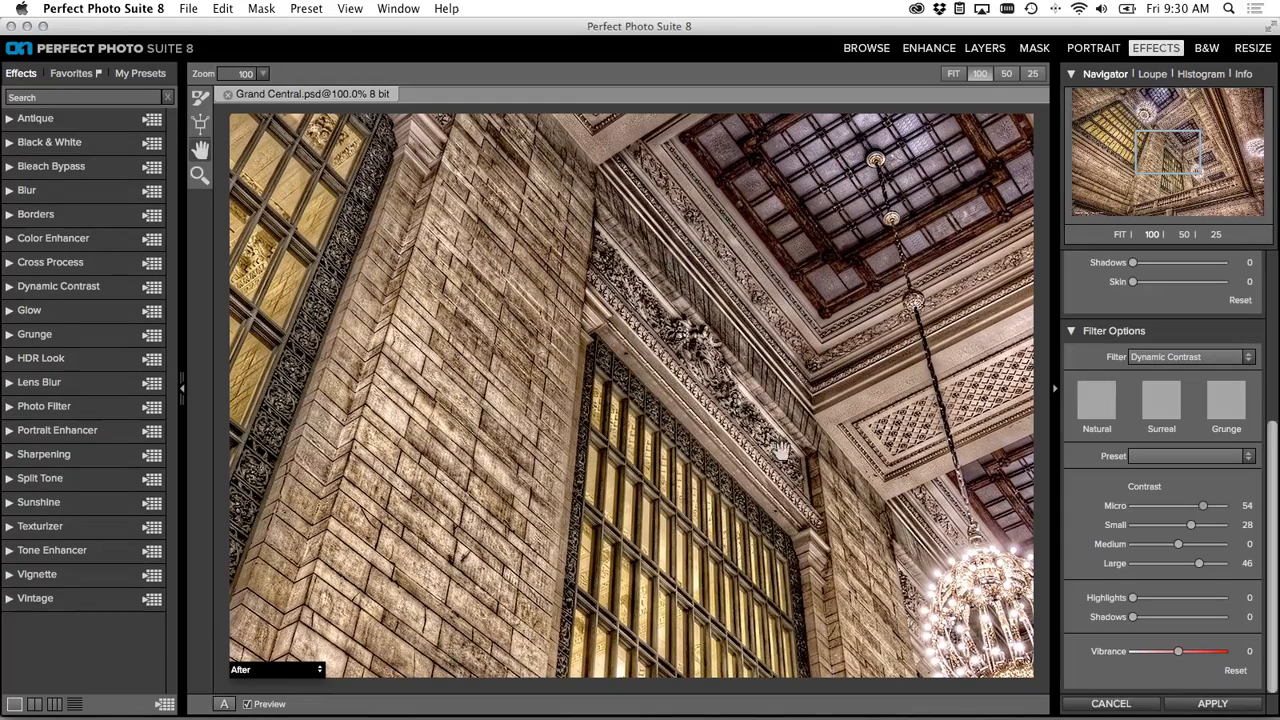
- Compare the whole photo before and after Dynamic Contrast, and set the filter's Shadows to 8 with slightly higher Vibrance
click(1120, 235)
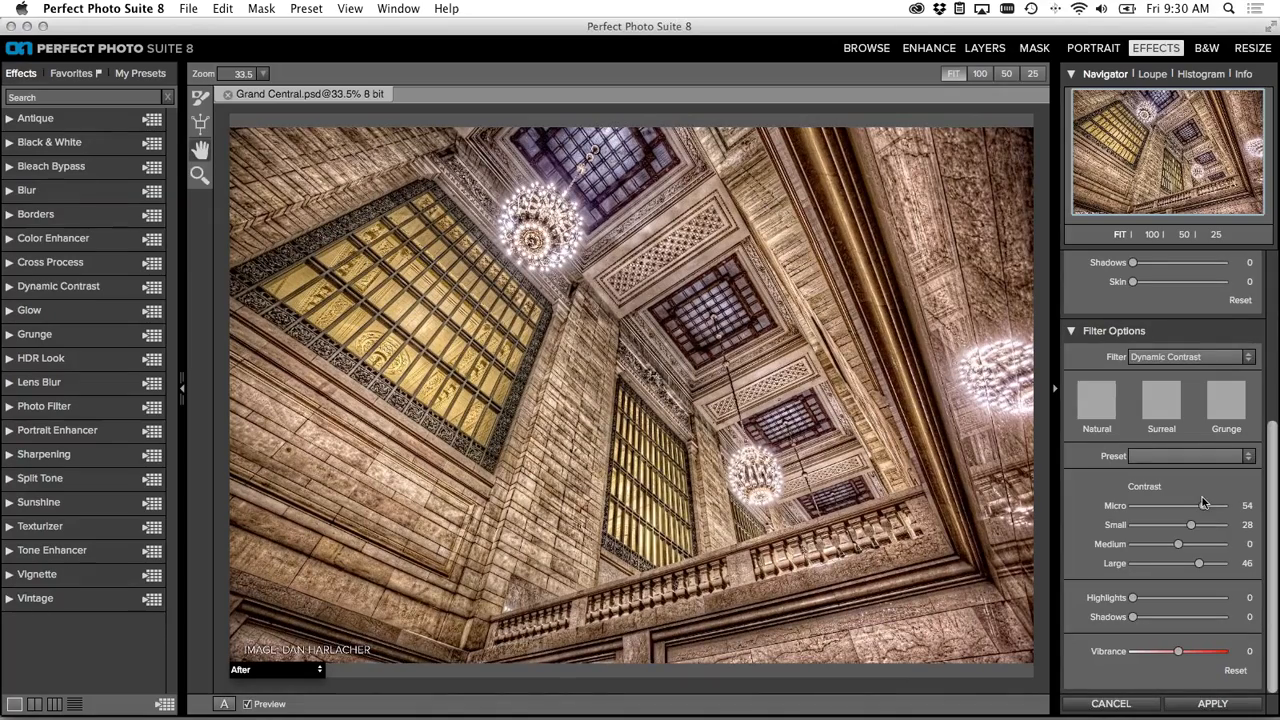
click(248, 705)
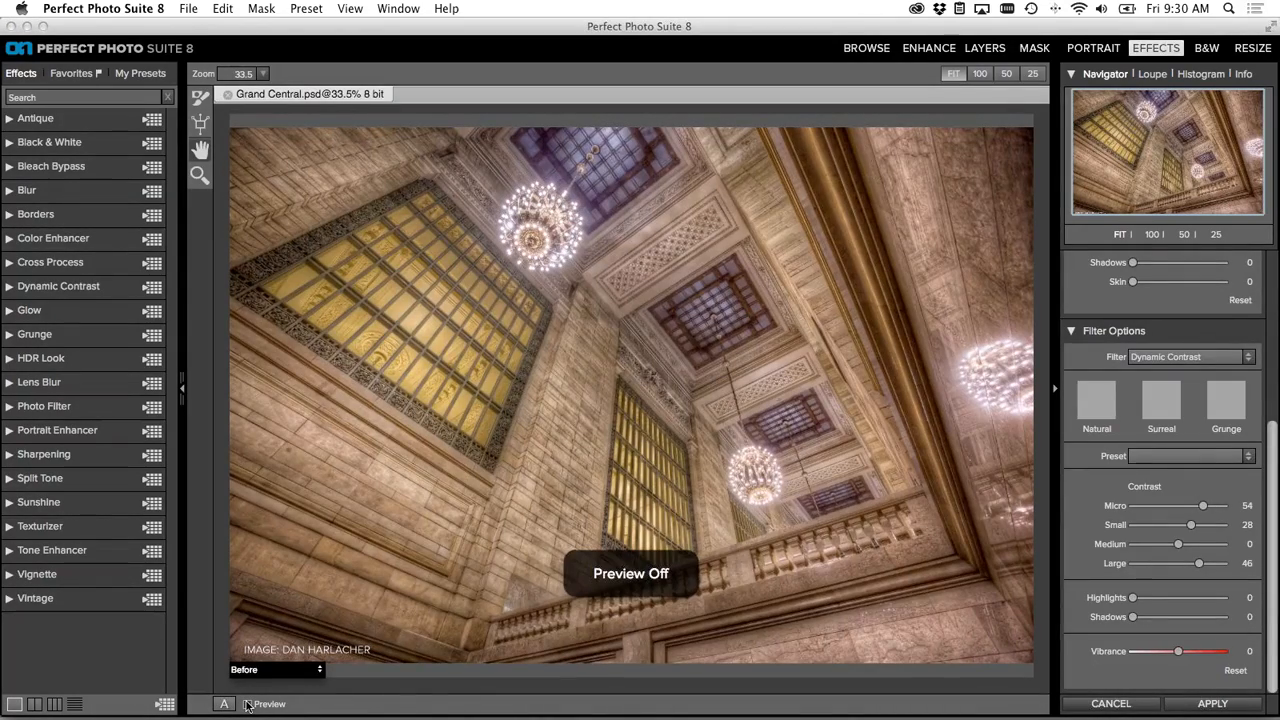
click(248, 705)
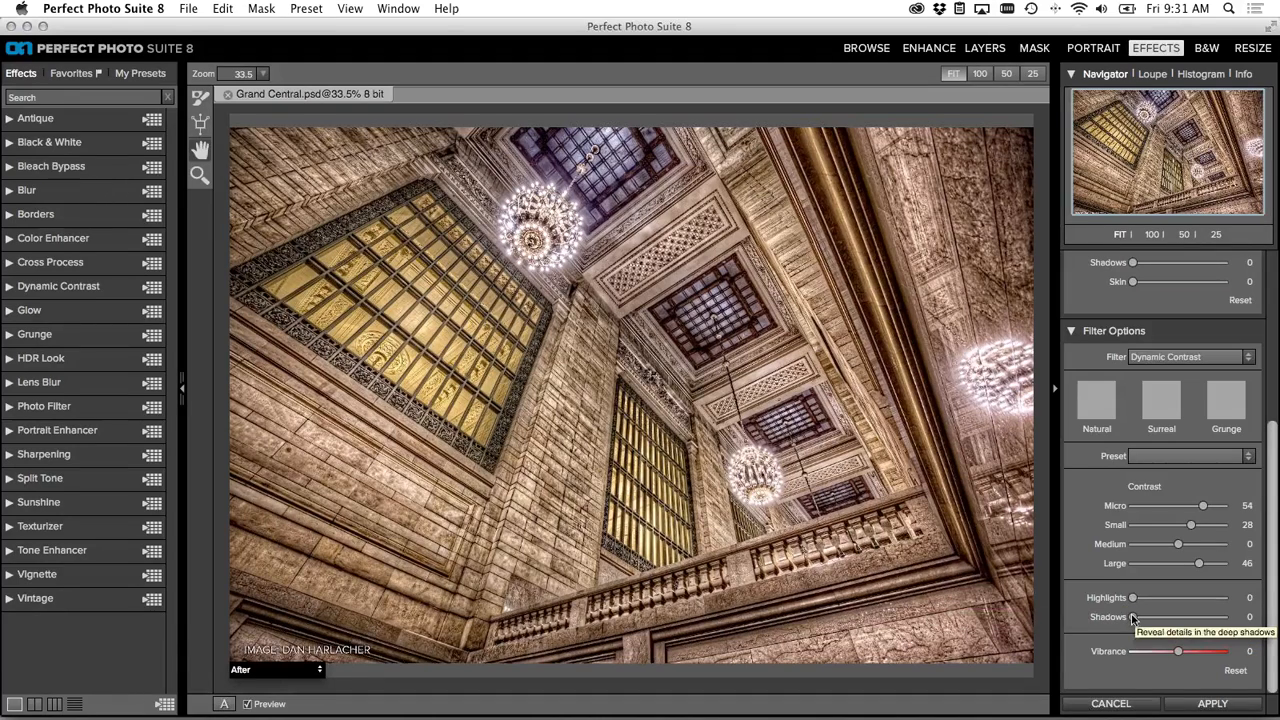
drag(1133, 617, 1142, 620)
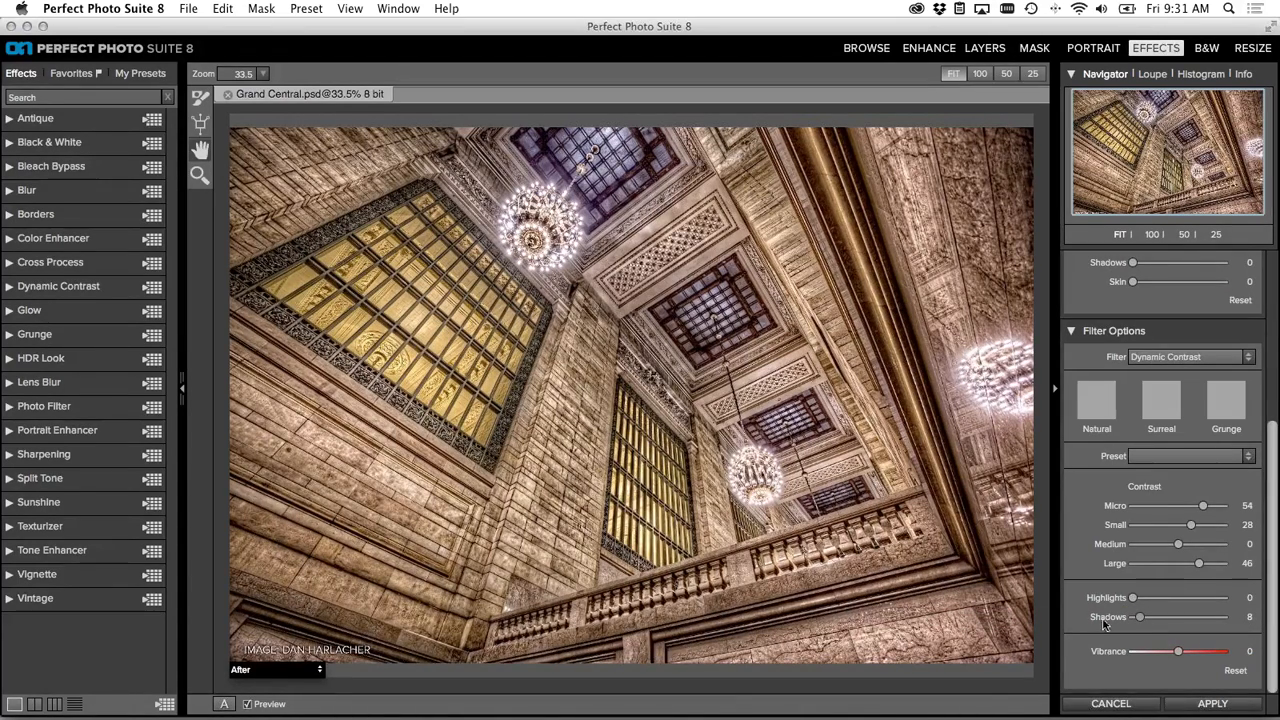
drag(1183, 654, 1187, 655)
- Add a new filter layer above Dynamic Contrast in the filter stack and assign it the Vignette filter
drag(1270, 578, 1265, 420)
click(1192, 381)
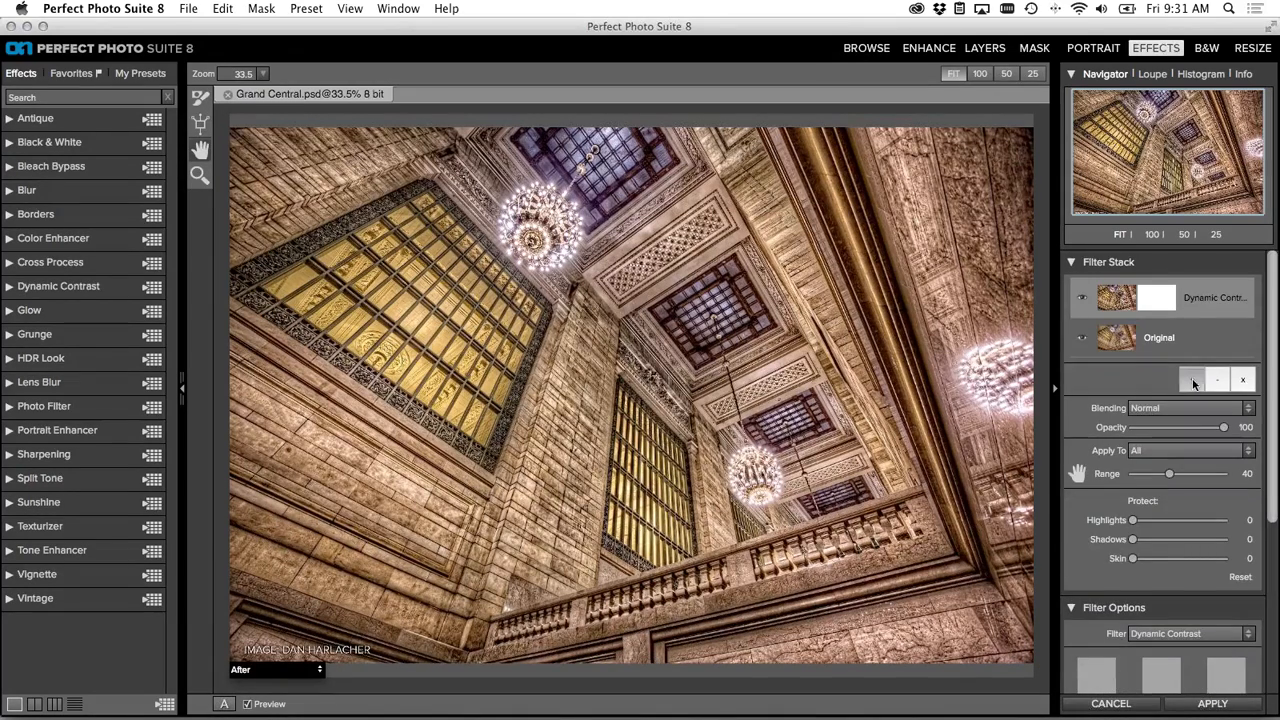
drag(1271, 472, 1274, 564)
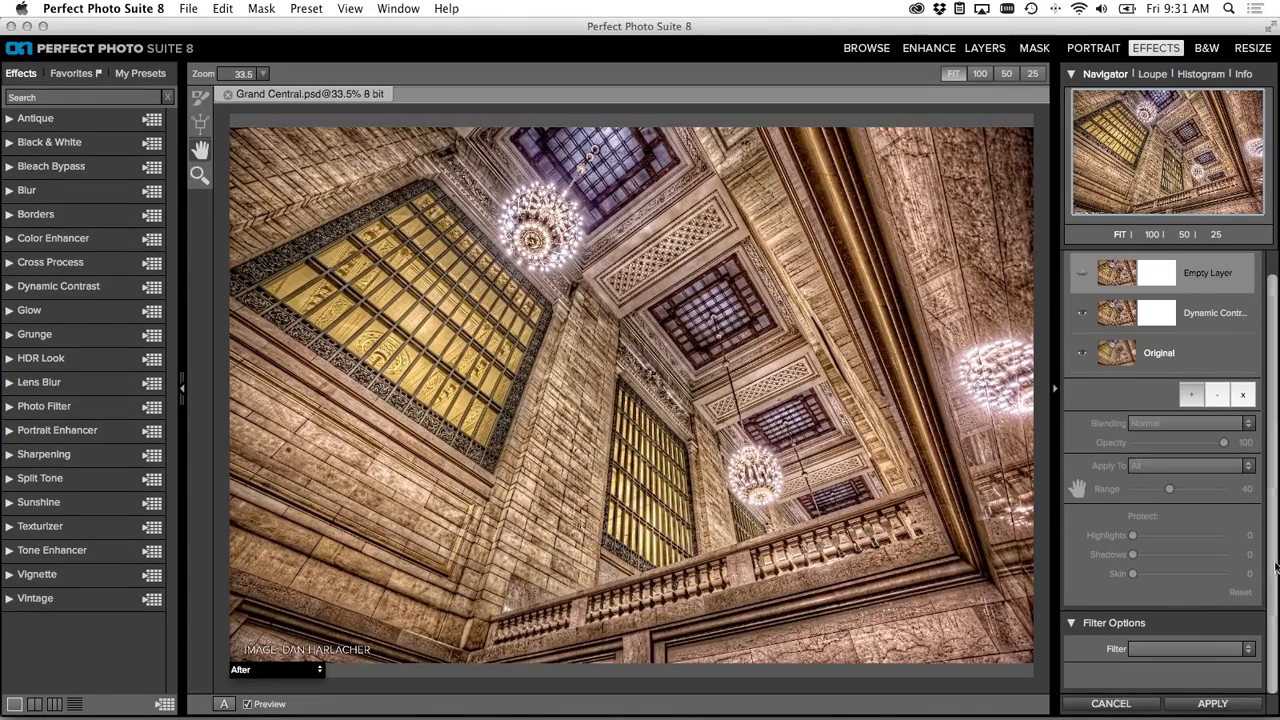
click(1247, 649)
click(1197, 634)
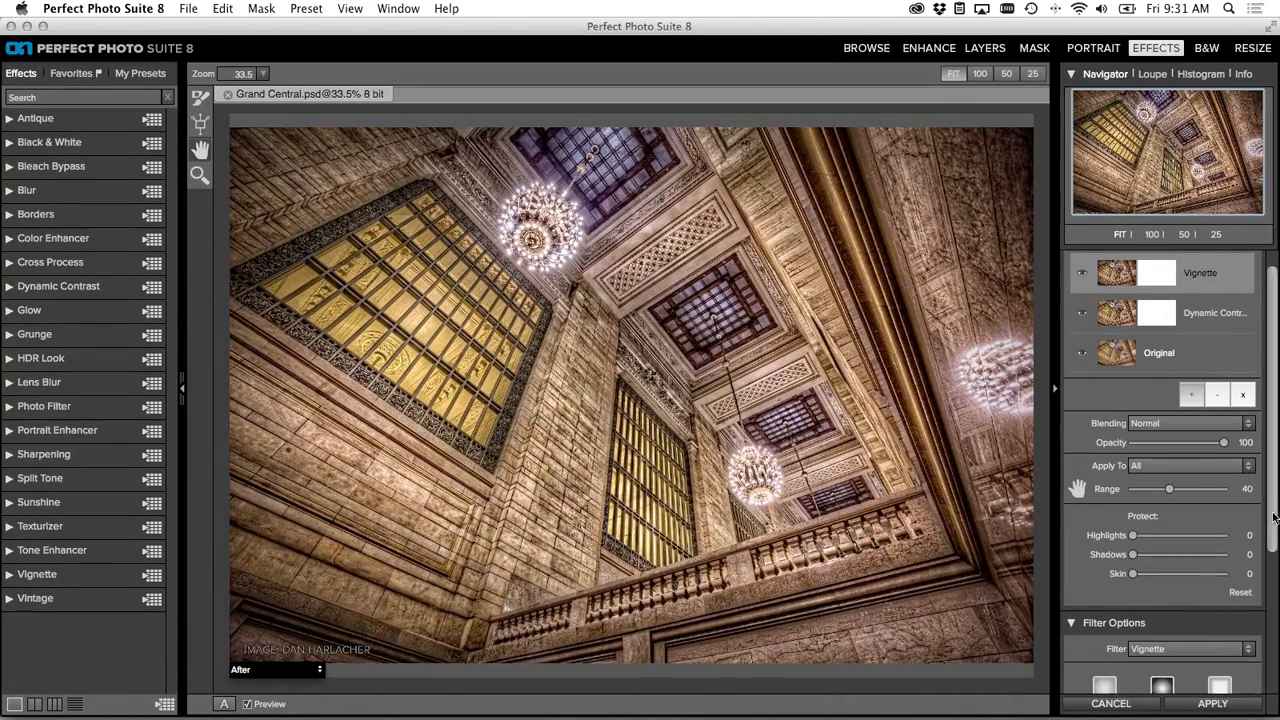
drag(1275, 510, 1275, 664)
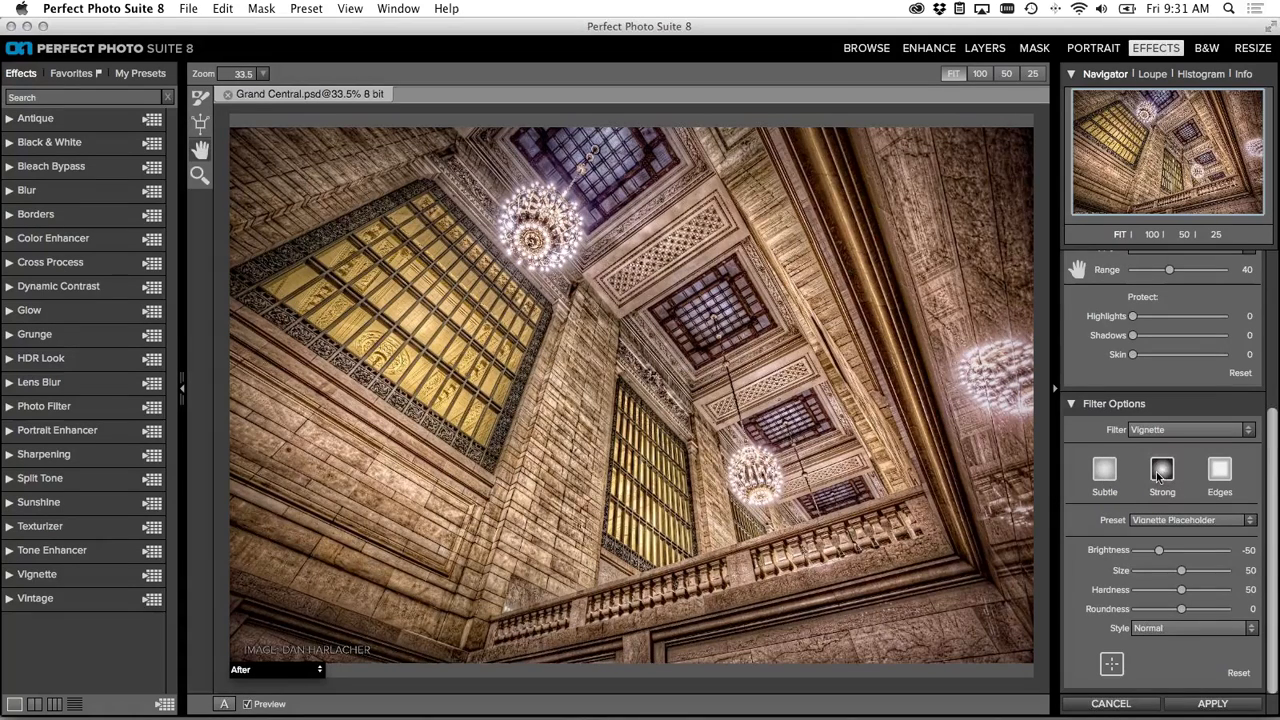
- Set the vignette's style to Subtle and activate its centre-placement tool
click(1148, 629)
click(1146, 652)
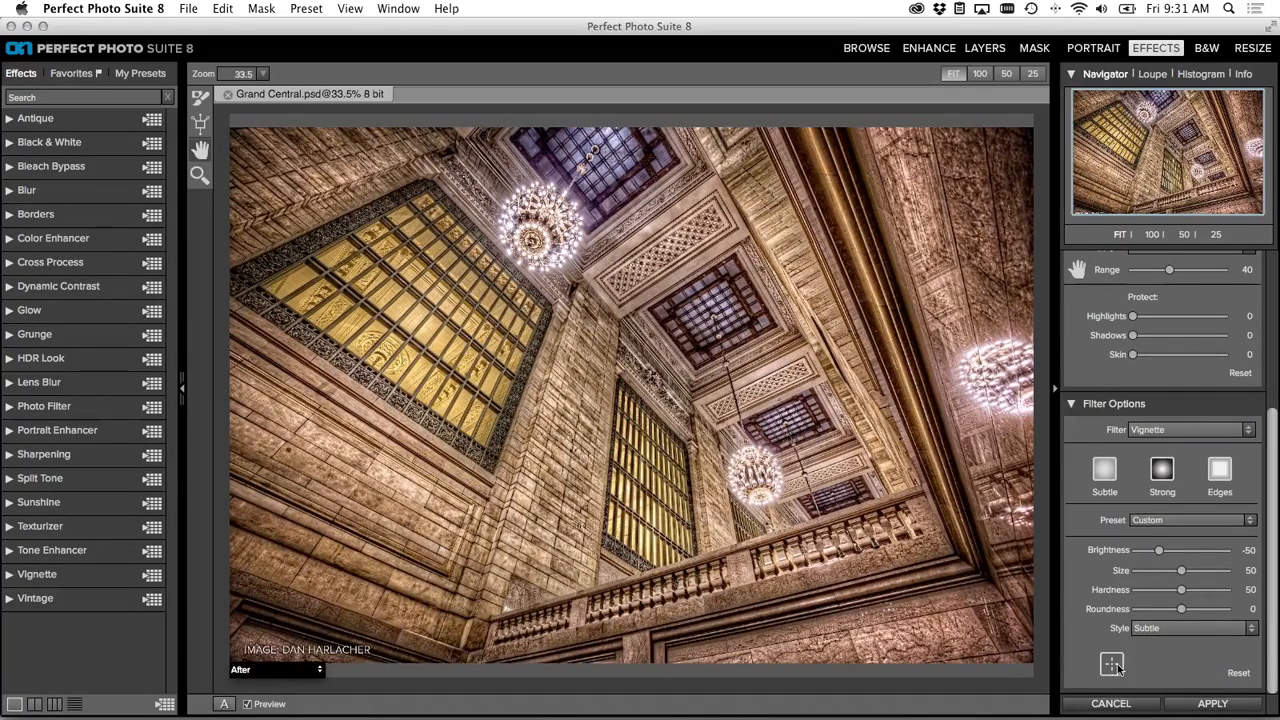
click(1116, 665)
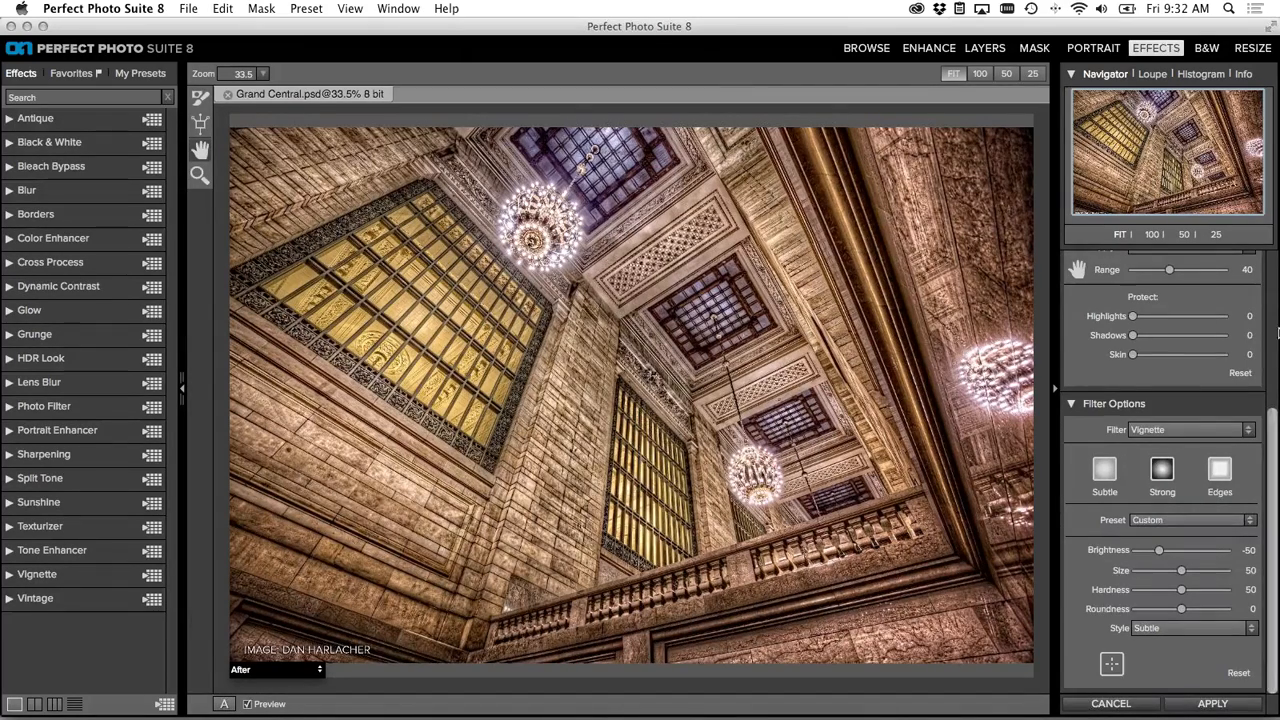
- Compare the Original layer with the filtered result in the filter stack, and leave the Perfect Effects session without applying
scroll(1277, 333, up, 5)
click(1217, 368)
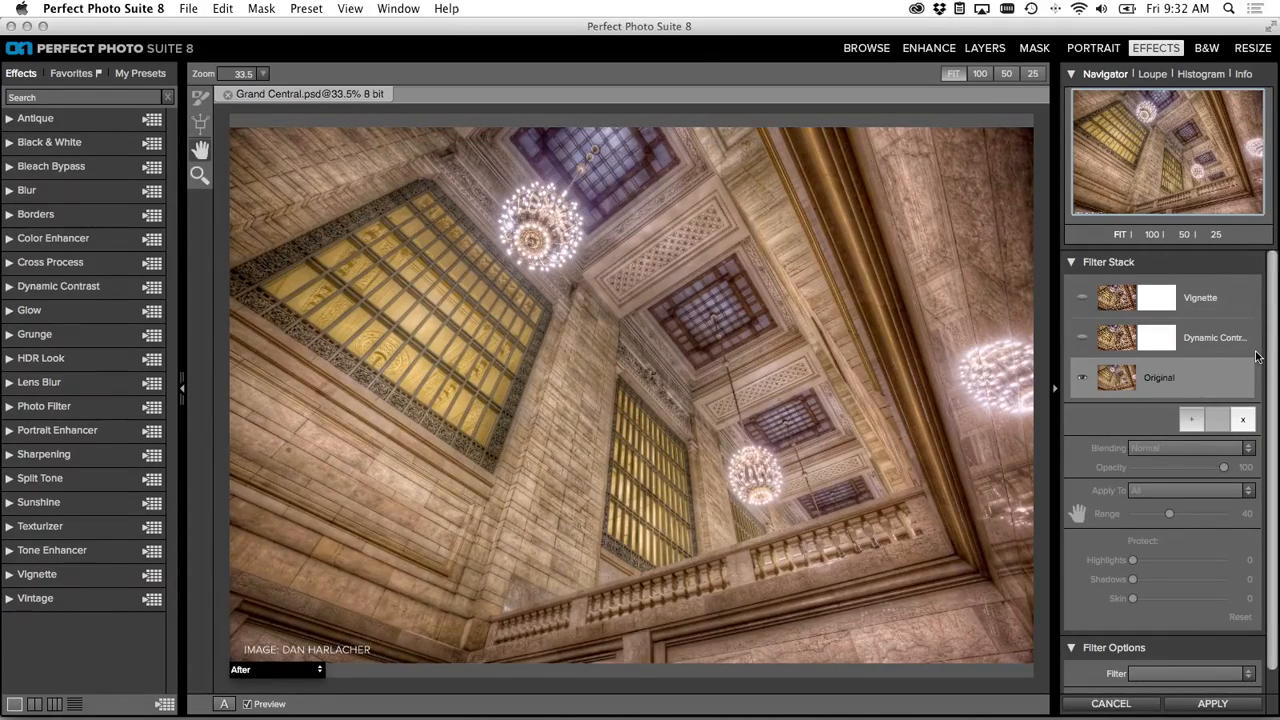
click(1232, 295)
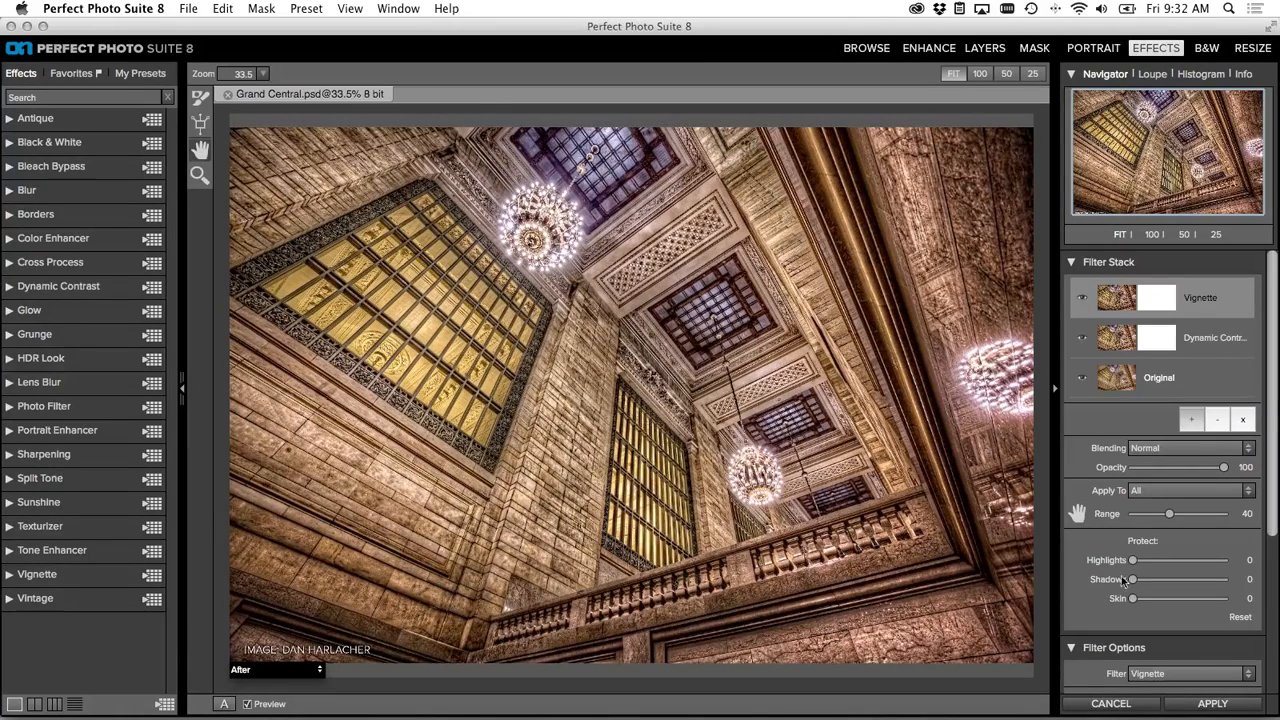
click(1097, 704)
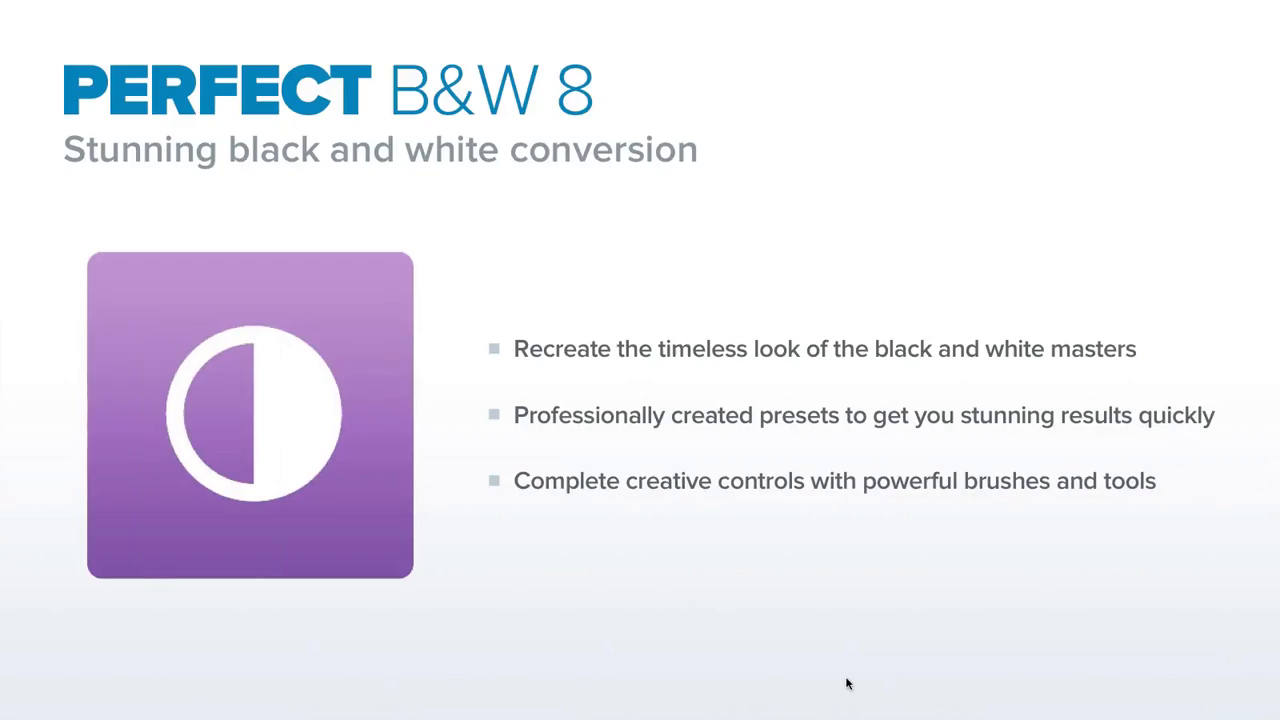
key(Right)
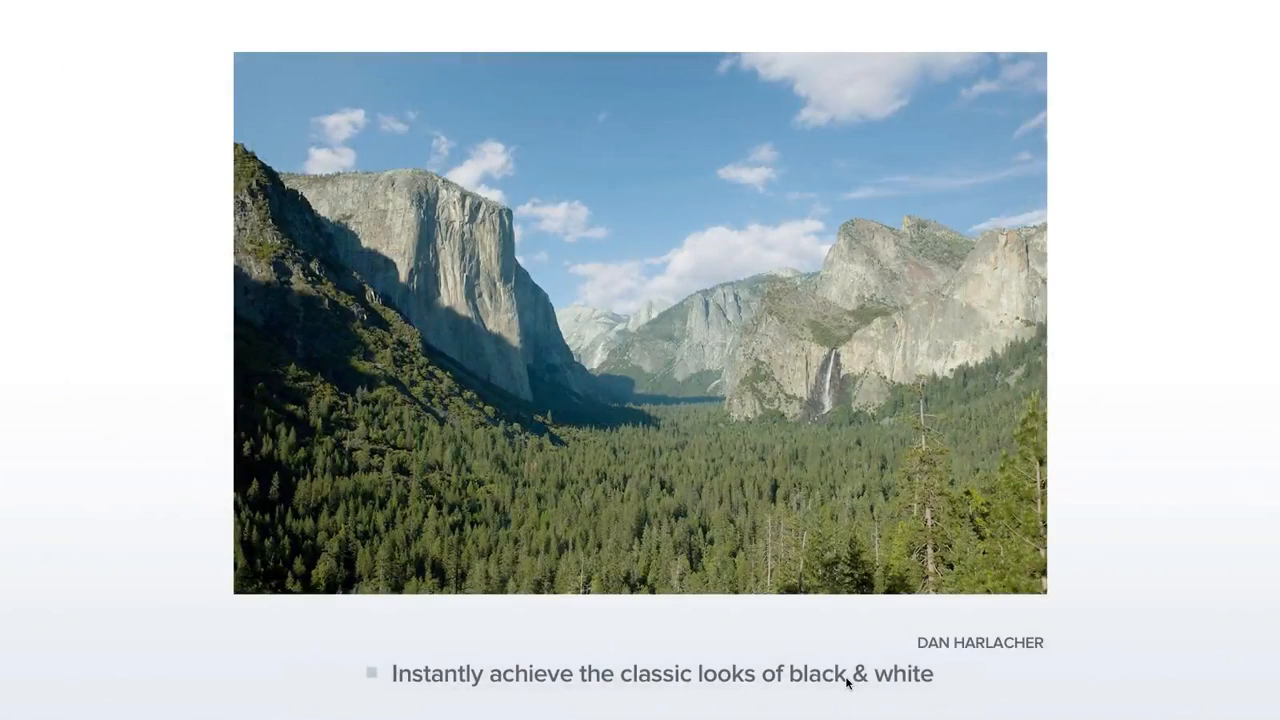
key(Right)
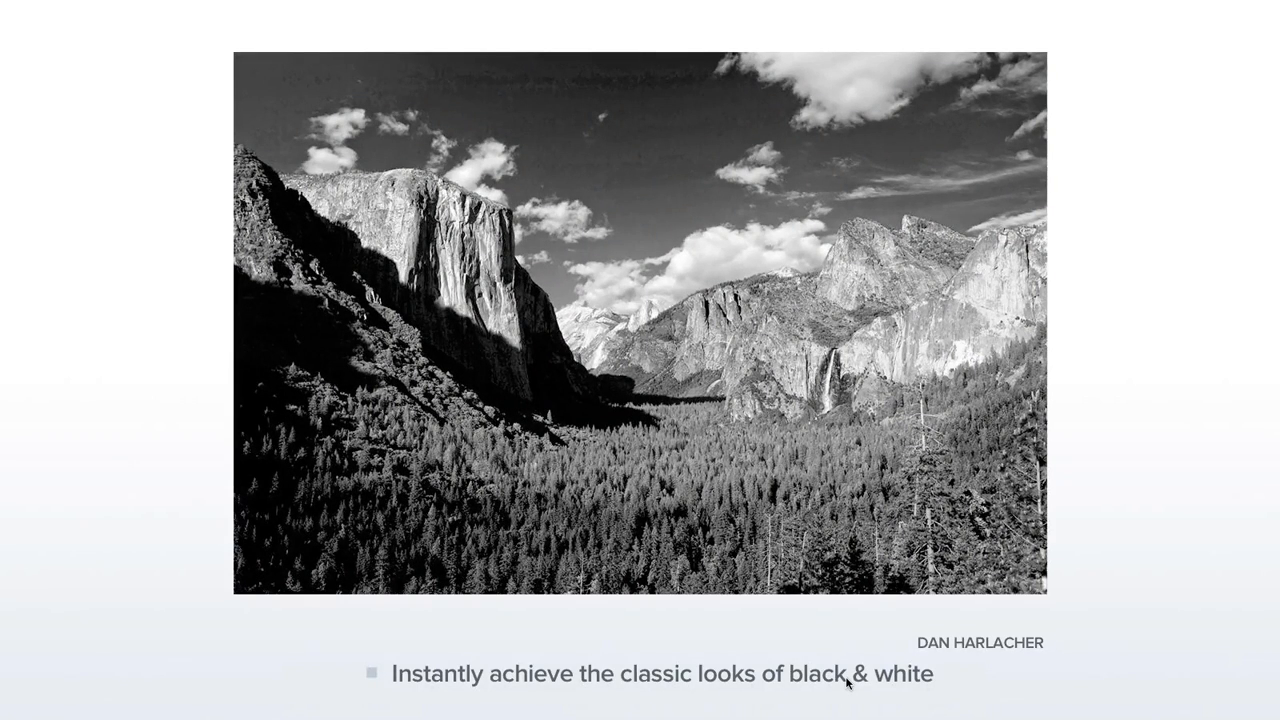
key(Right)
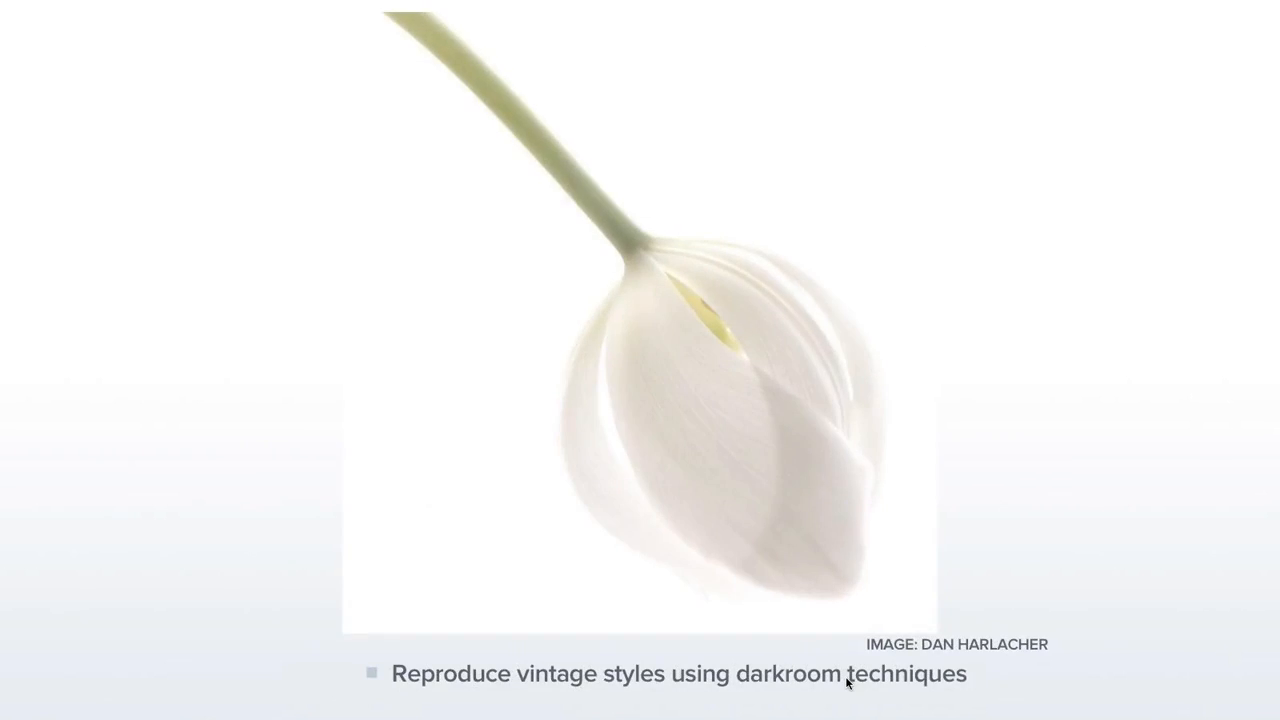
key(Right)
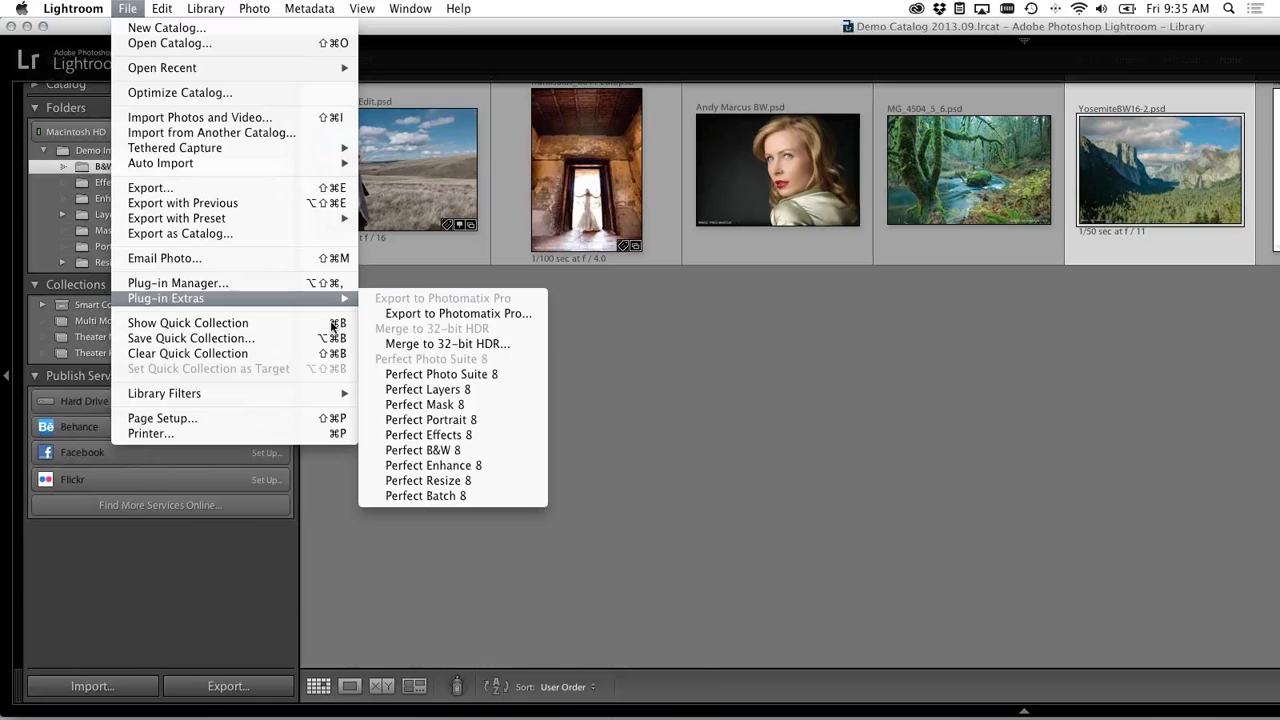
- Open YosemiteBW16-2.psd from Lightroom in the Perfect B&W 8 plug-in and look through its adjustment panes from Tone to Sharpening
click(440, 453)
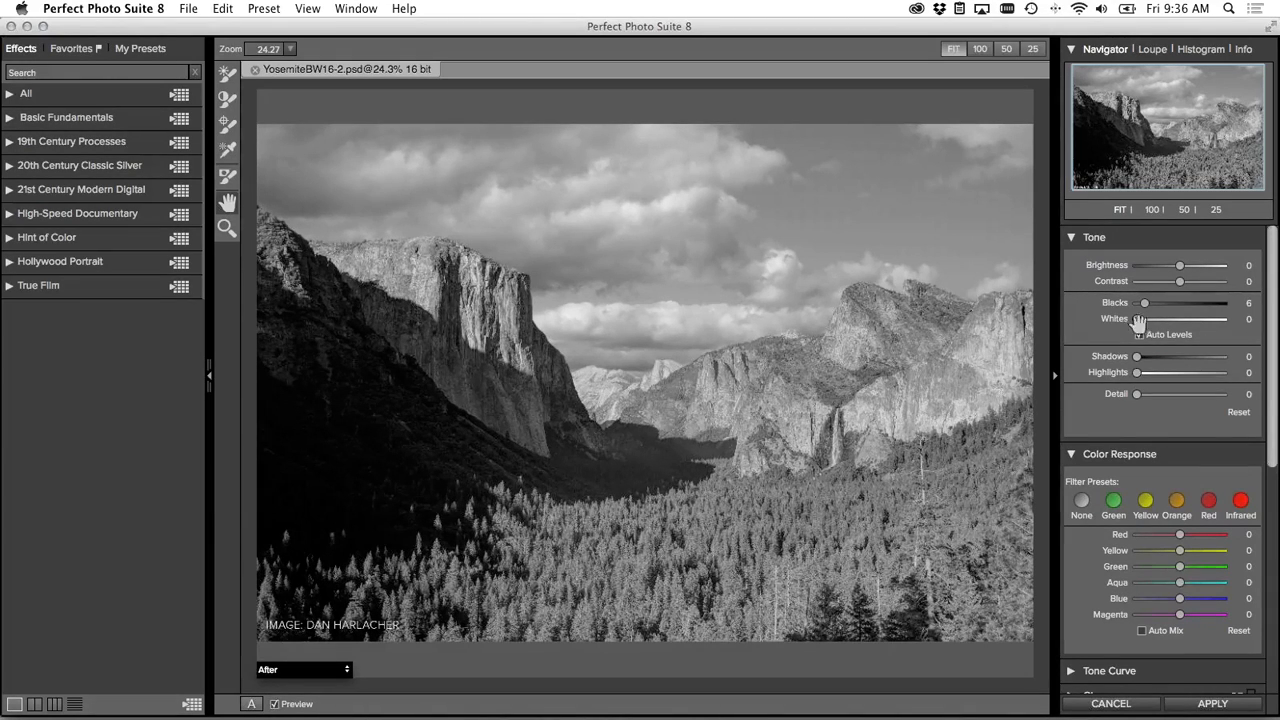
scroll(1185, 312, down, 5)
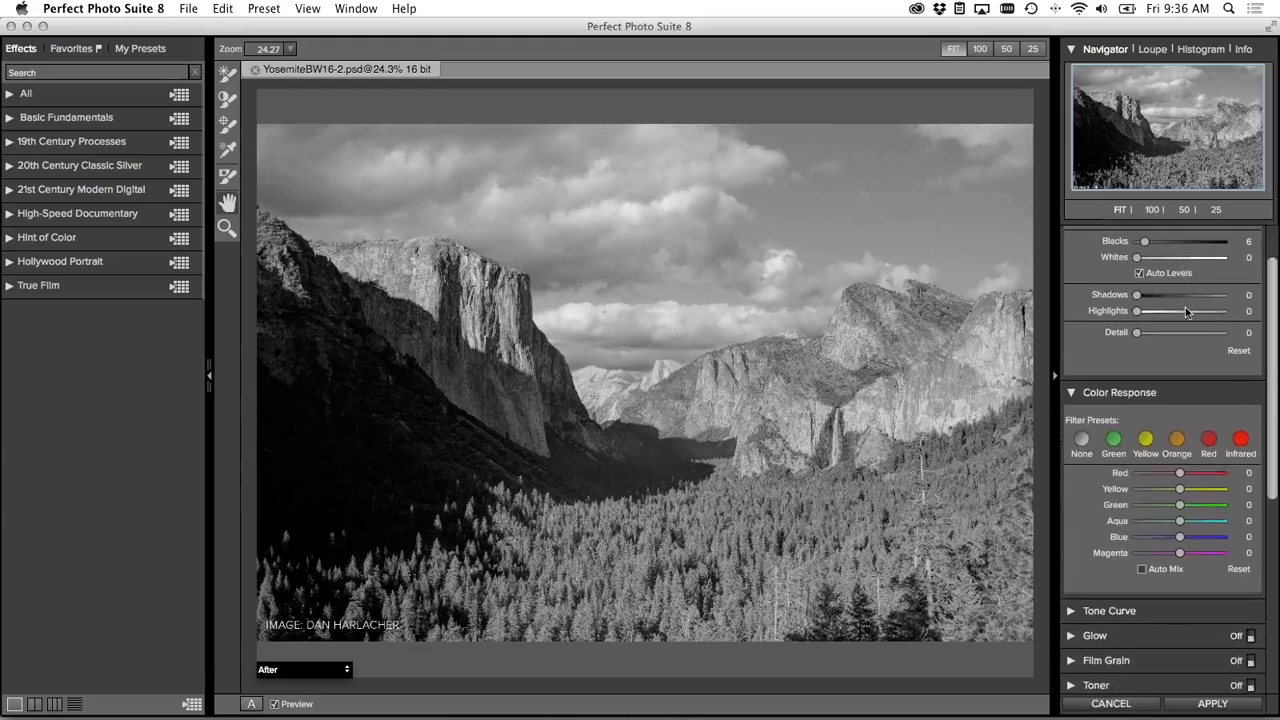
scroll(1185, 312, up, 5)
scroll(1185, 312, down, 6)
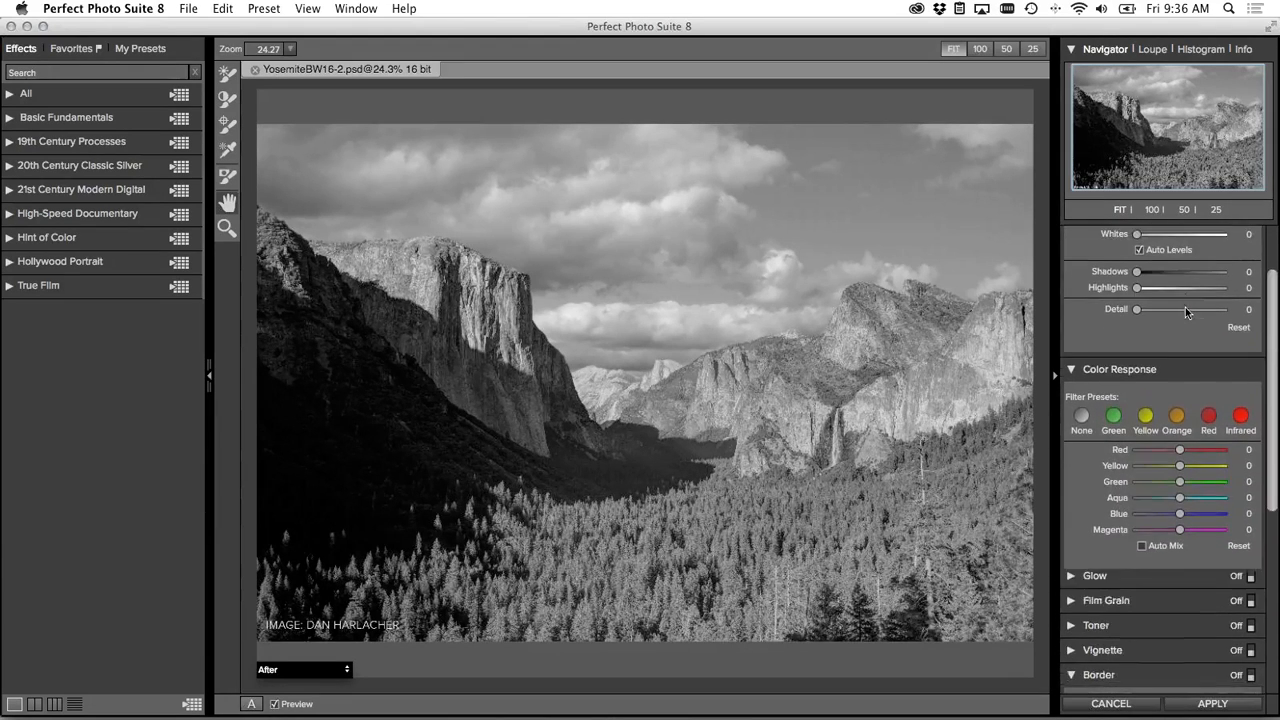
scroll(1185, 312, down, 3)
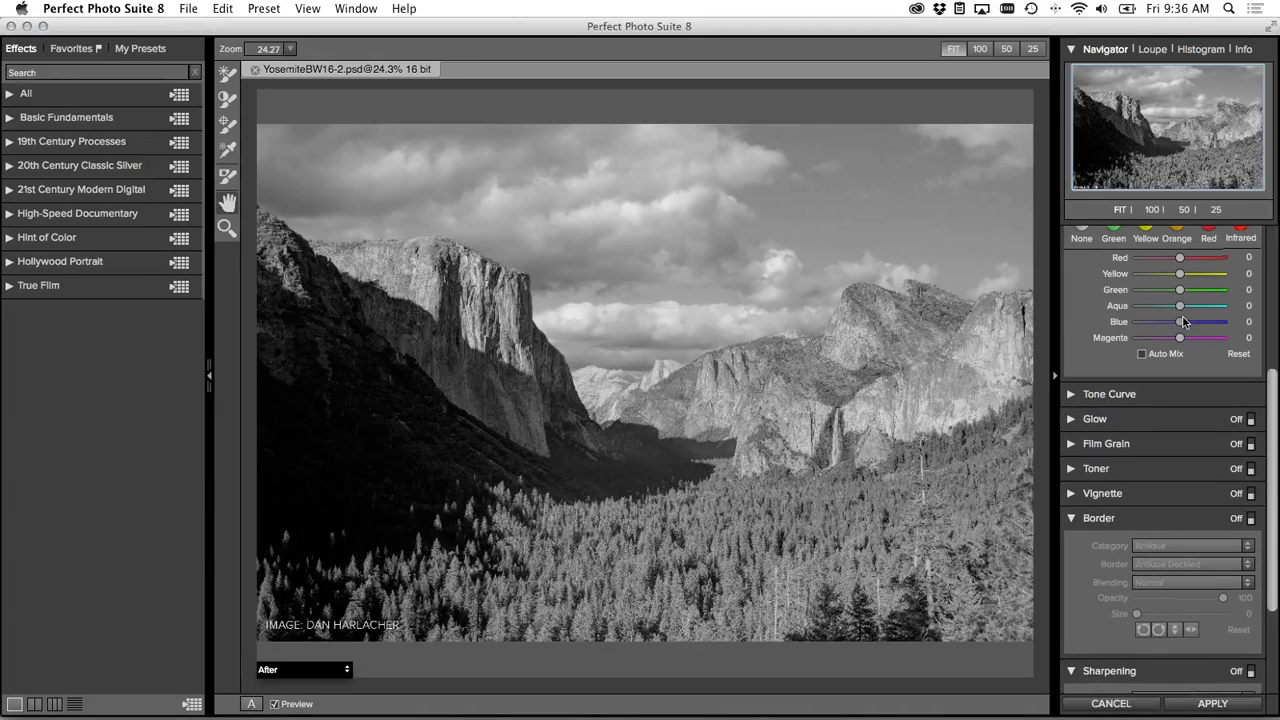
scroll(1184, 316, down, 5)
scroll(1183, 320, up, 6)
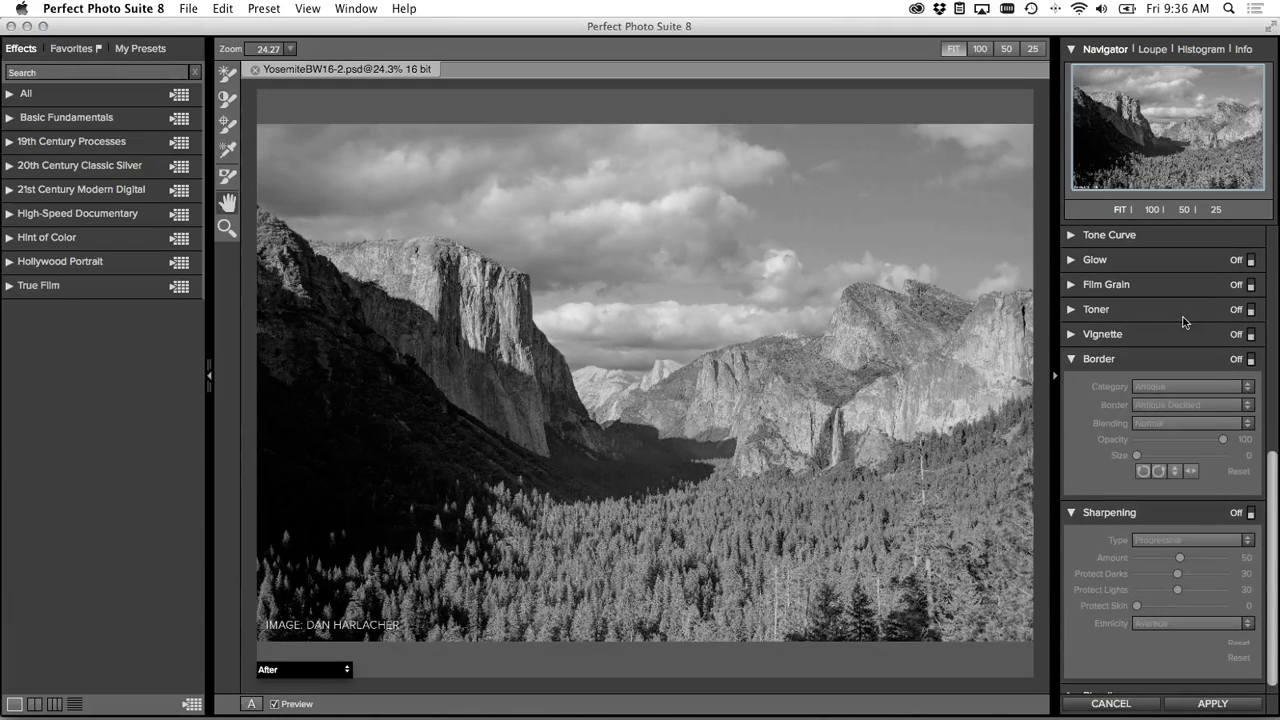
scroll(1183, 318, up, 6)
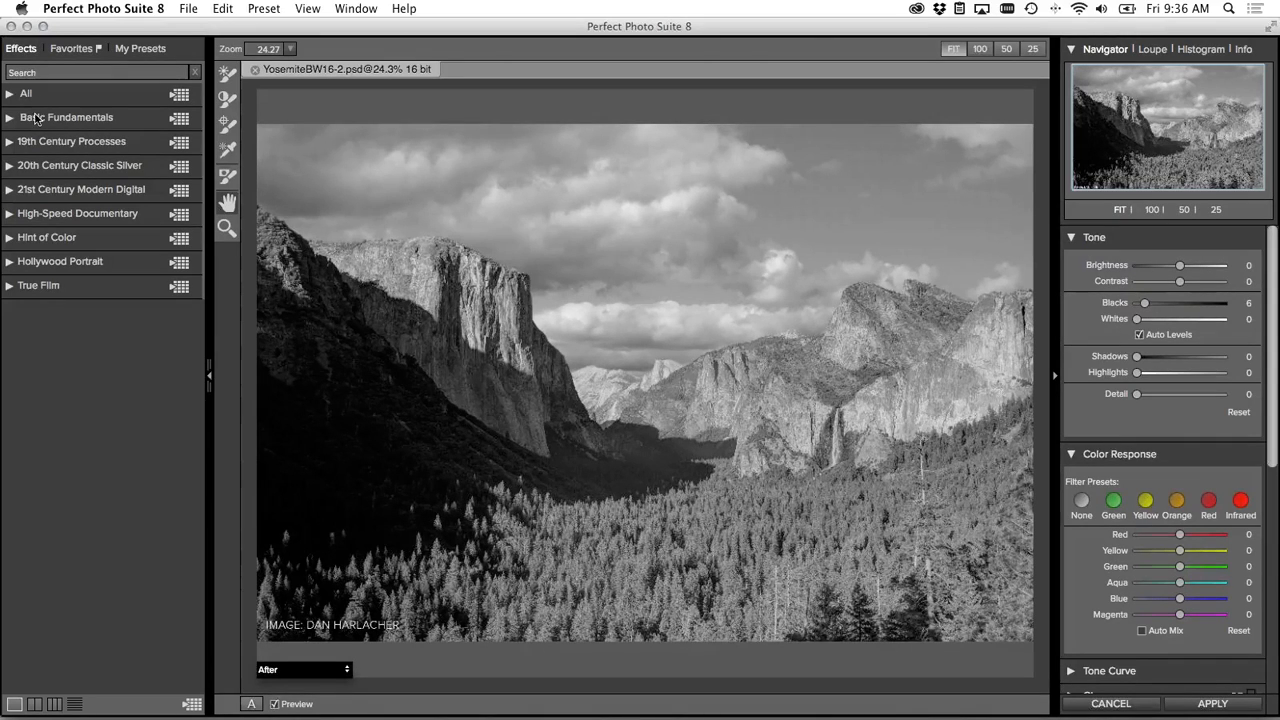
- Expand the 20th Century Classic Silver preset category and look through its preset previews
click(10, 171)
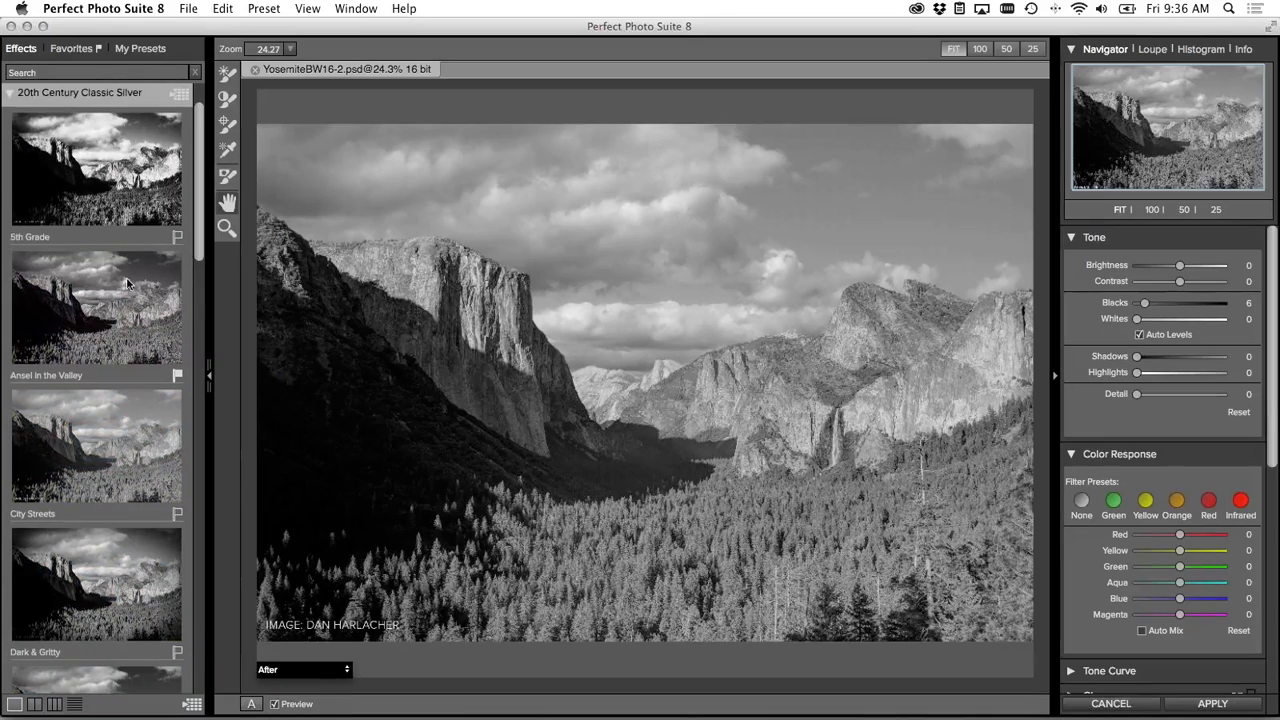
scroll(128, 285, down, 5)
scroll(128, 285, down, 10)
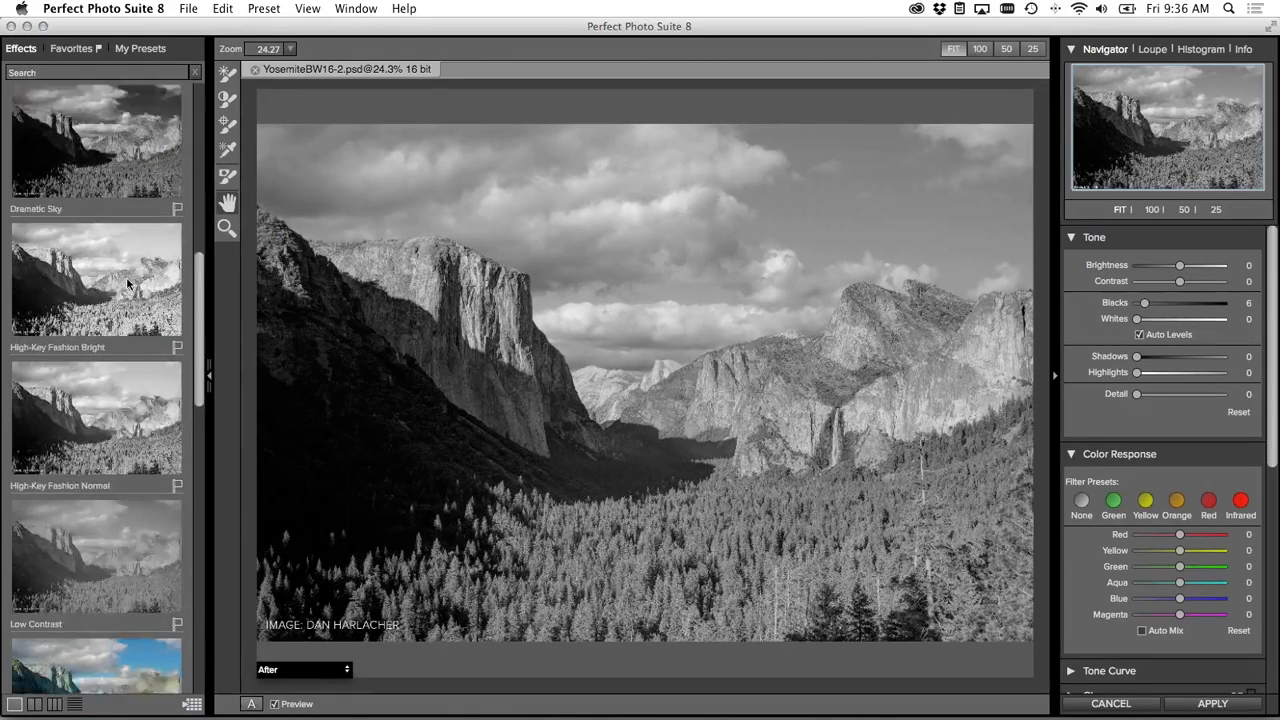
scroll(128, 285, up, 20)
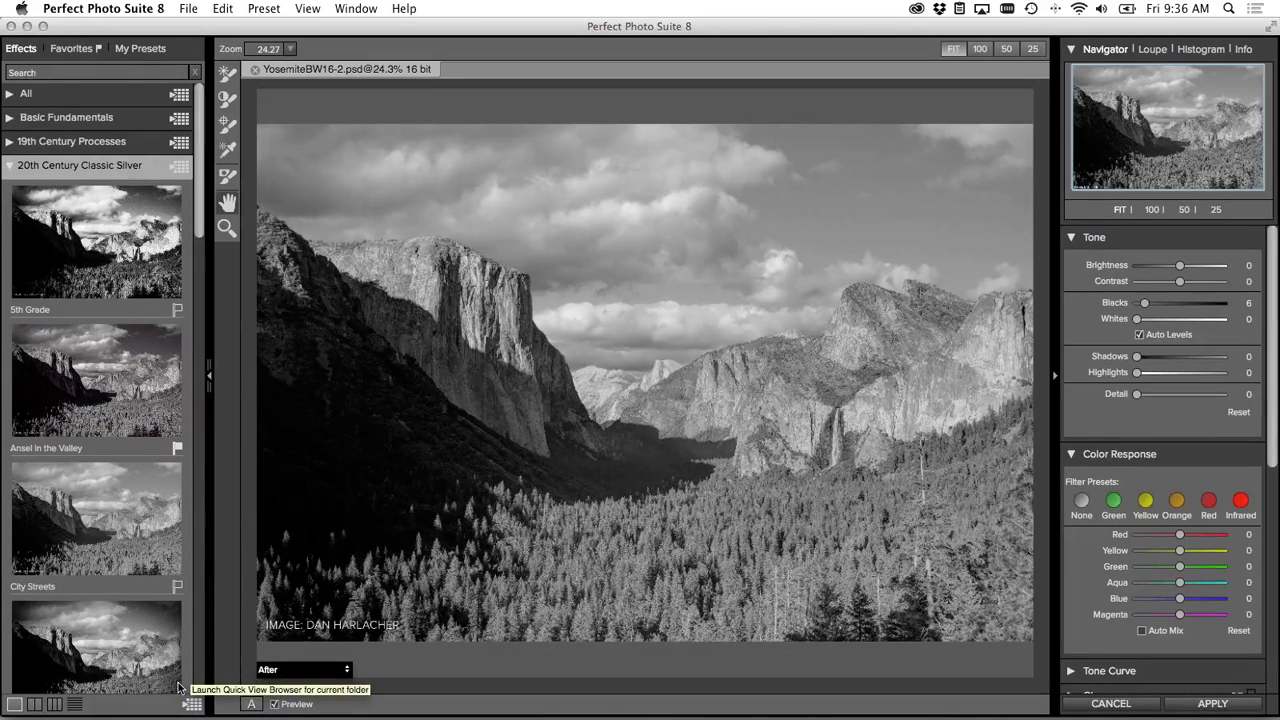
- Compare the 20th Century Classic Silver presets at different thumbnail sizes in the Quick View Browser and apply Ansel in the Valley
click(181, 170)
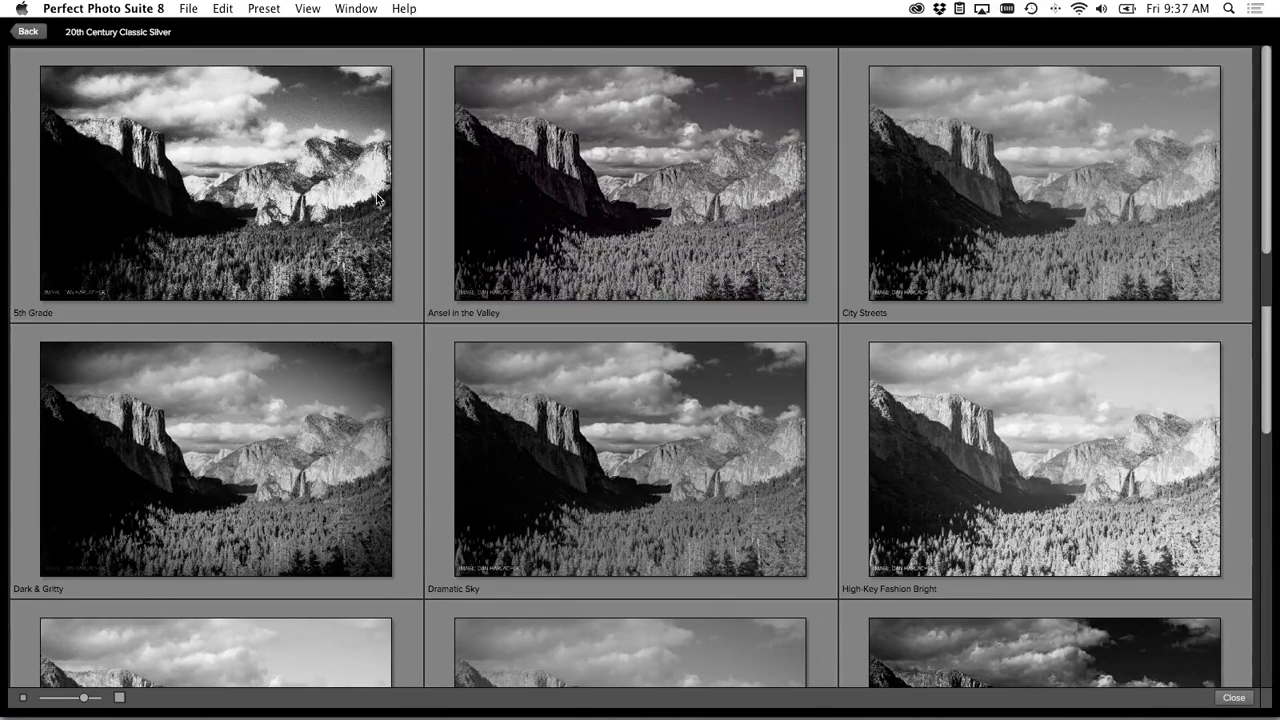
key(super+minus)
key(super+minus)
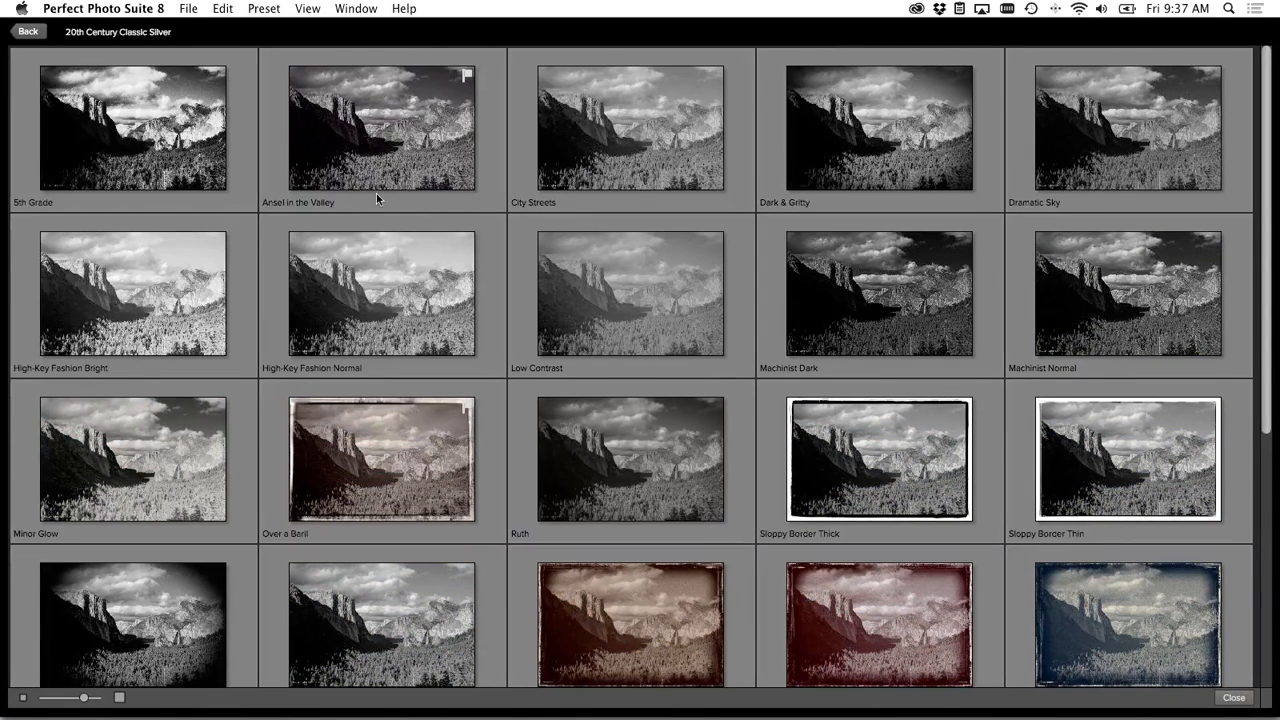
key(super+plus)
key(super+plus)
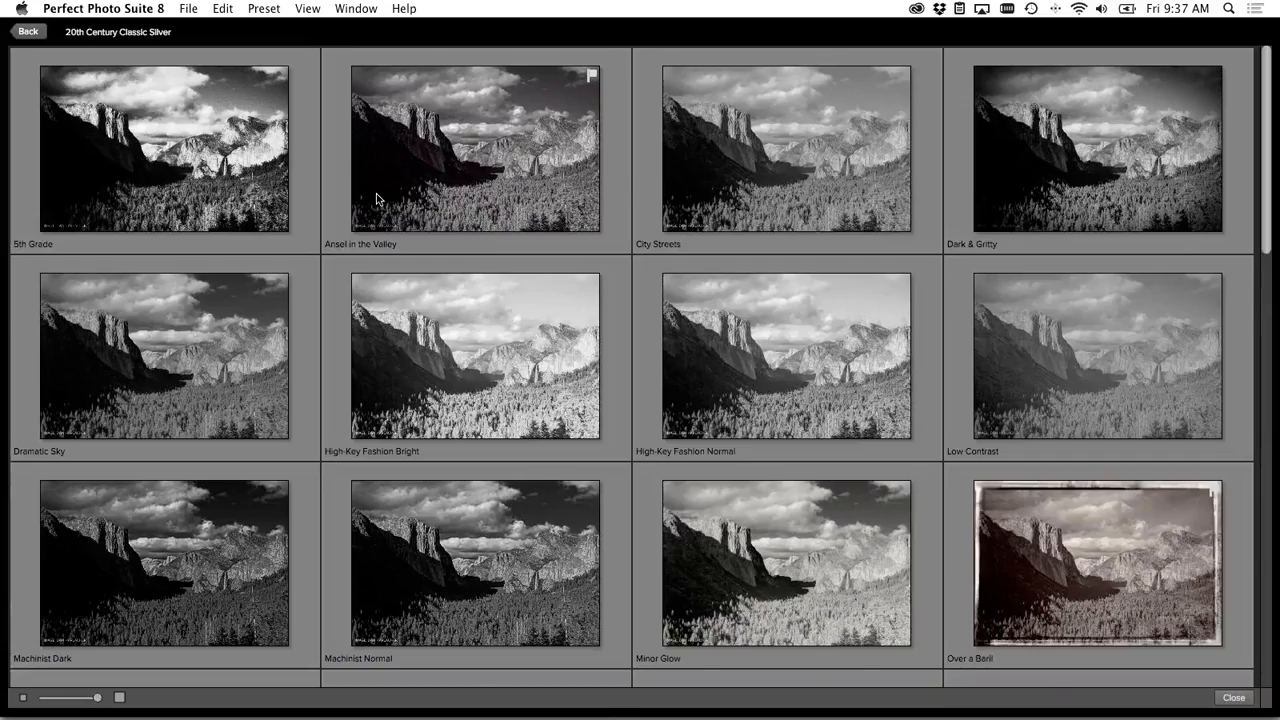
scroll(452, 293, down, 20)
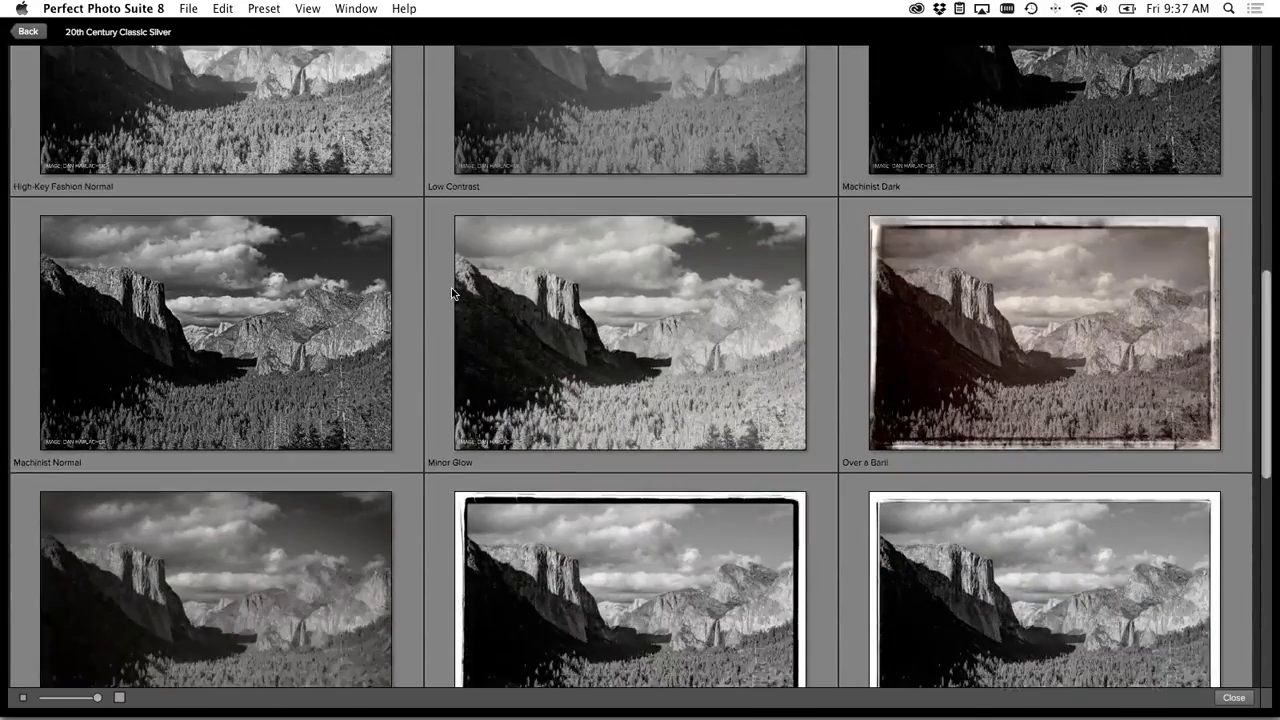
scroll(452, 293, down, 5)
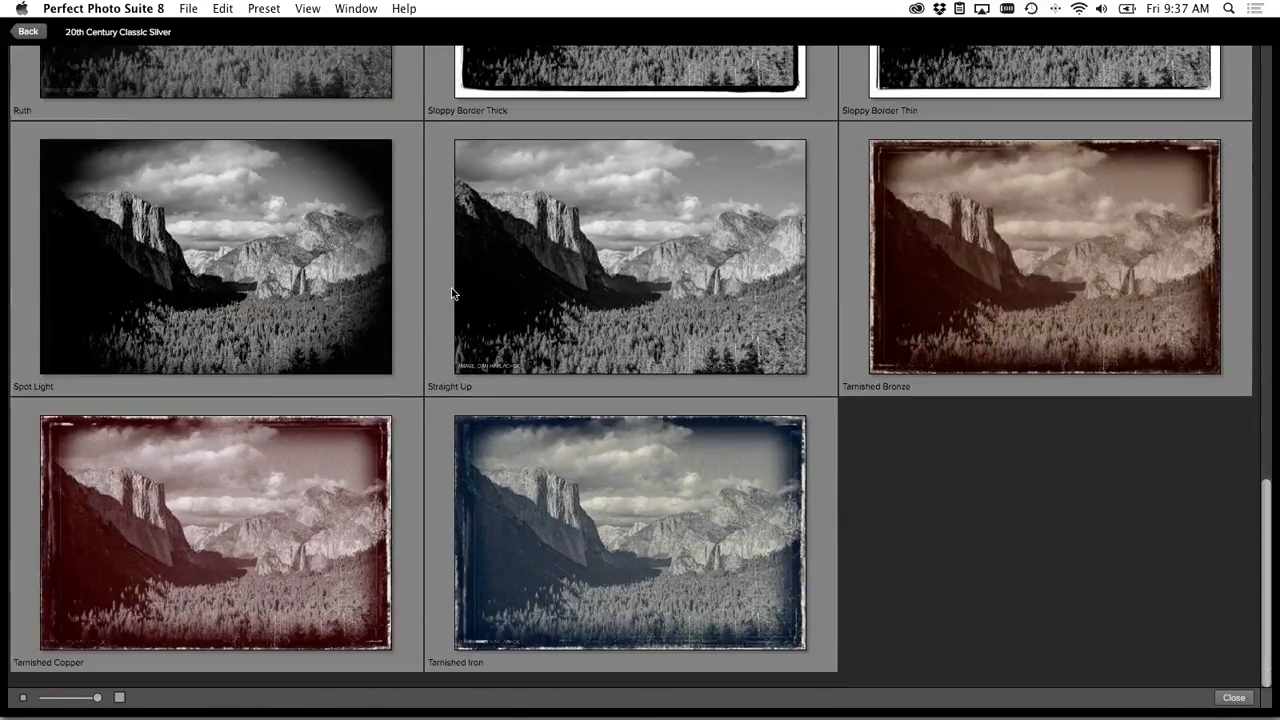
scroll(452, 293, up, 20)
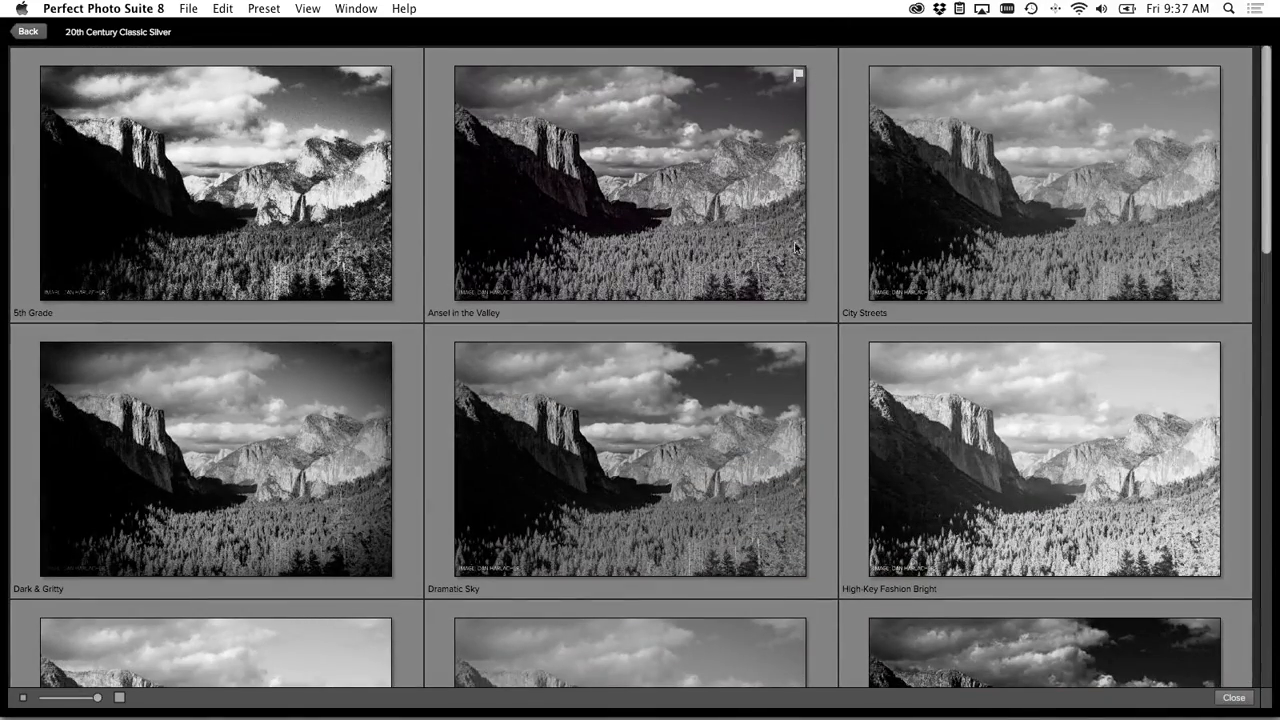
double_click(666, 244)
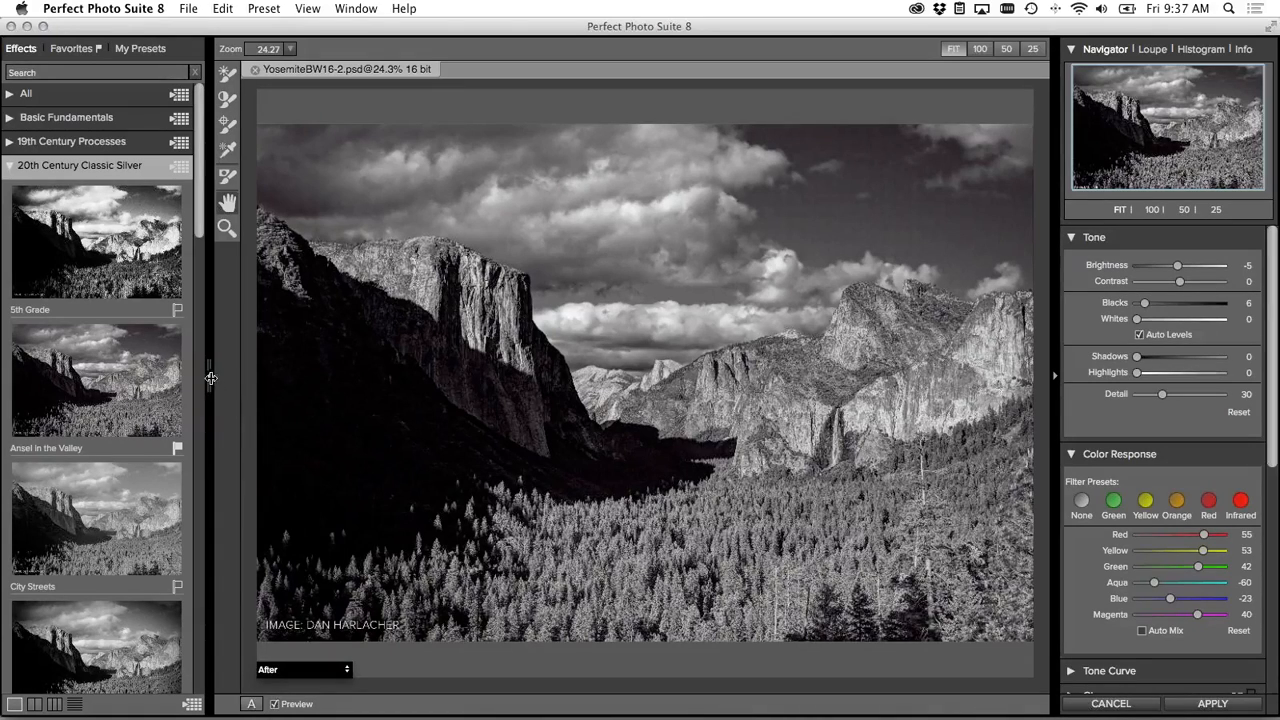
- Collapse the presets pane to enlarge the photo and set the Tone Shadows to 44
drag(192, 378, 40, 374)
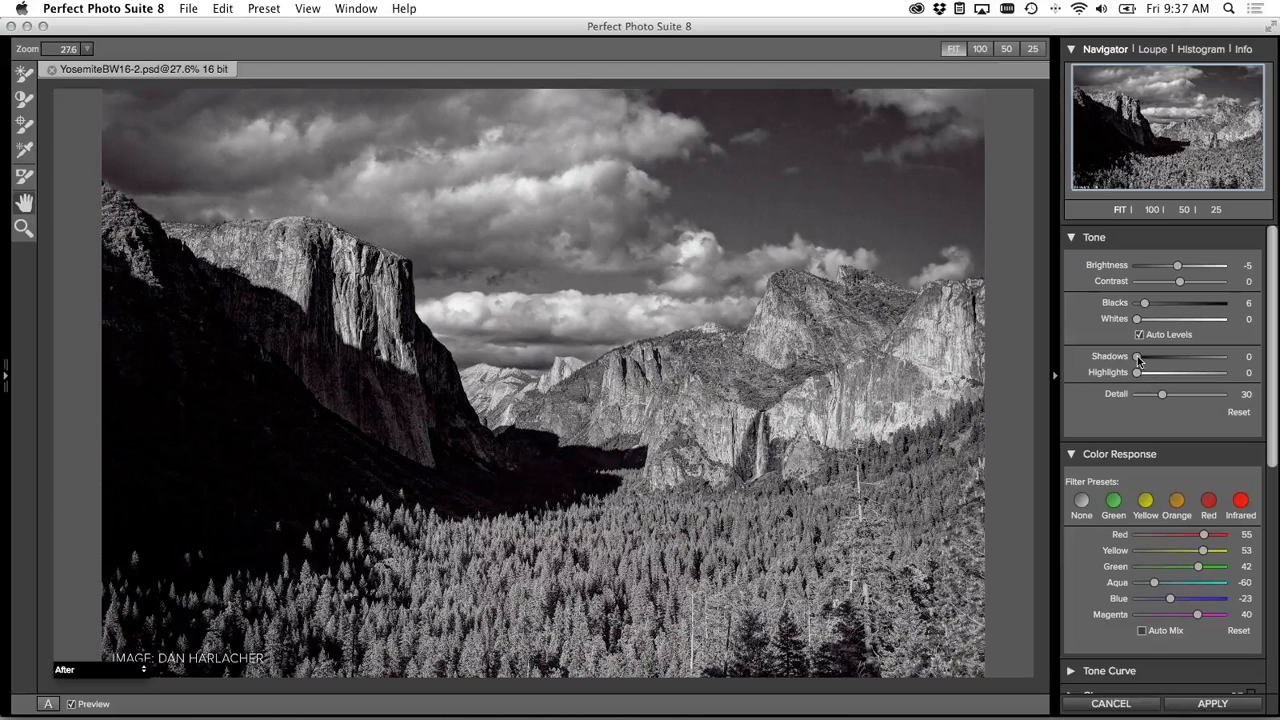
drag(1137, 357, 1175, 360)
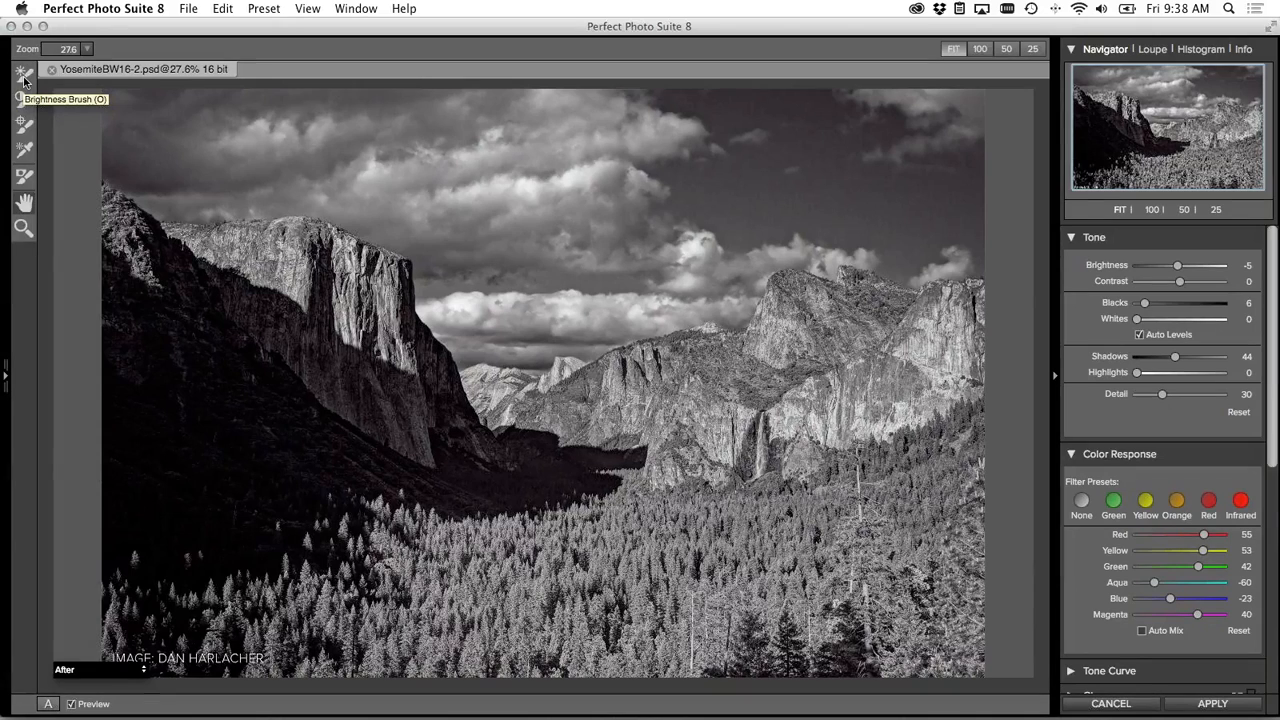
- Darken the blue sky to a Blue response of -83 and the forest to a Yellow response of 11 with the targeted brightness tool
click(24, 147)
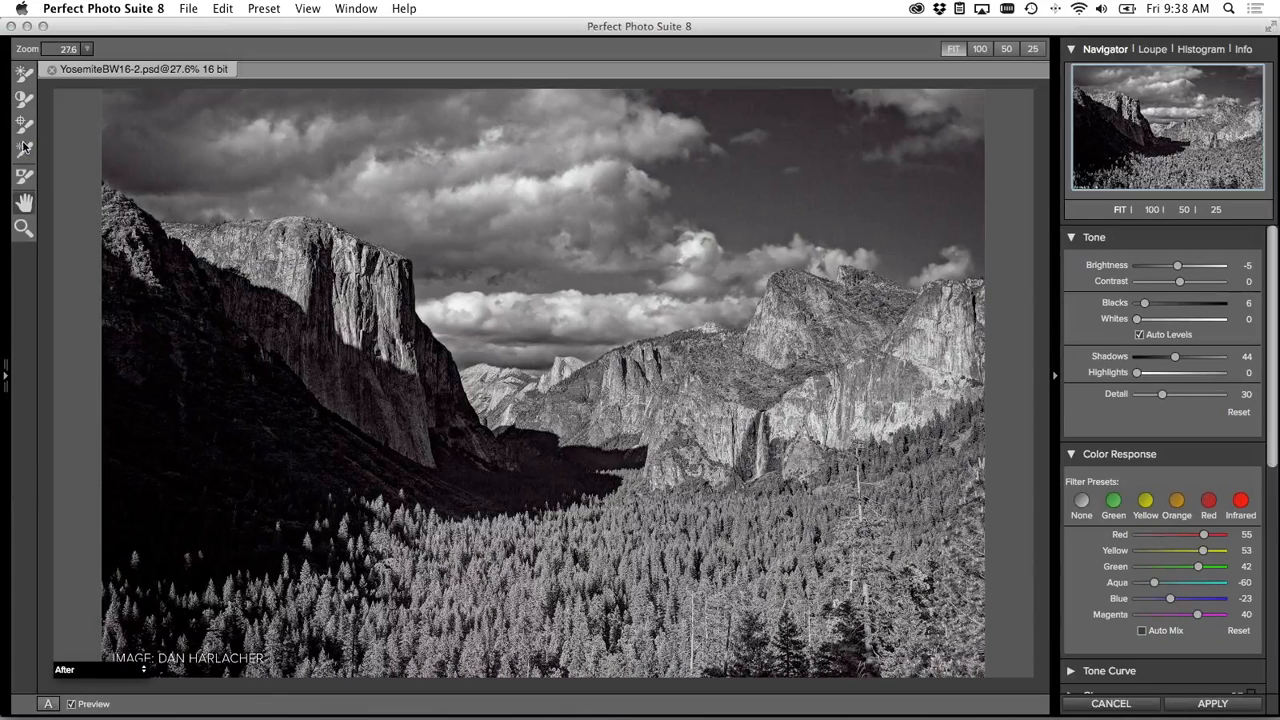
click(24, 147)
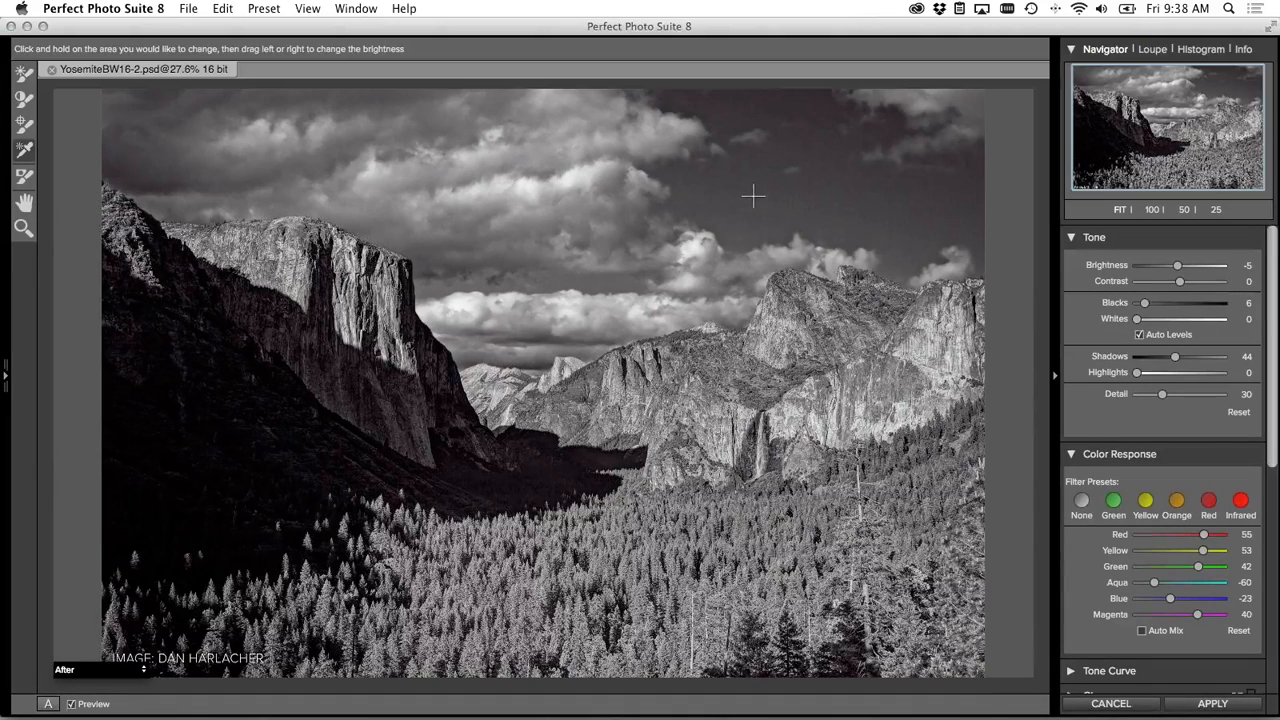
drag(753, 196, 700, 197)
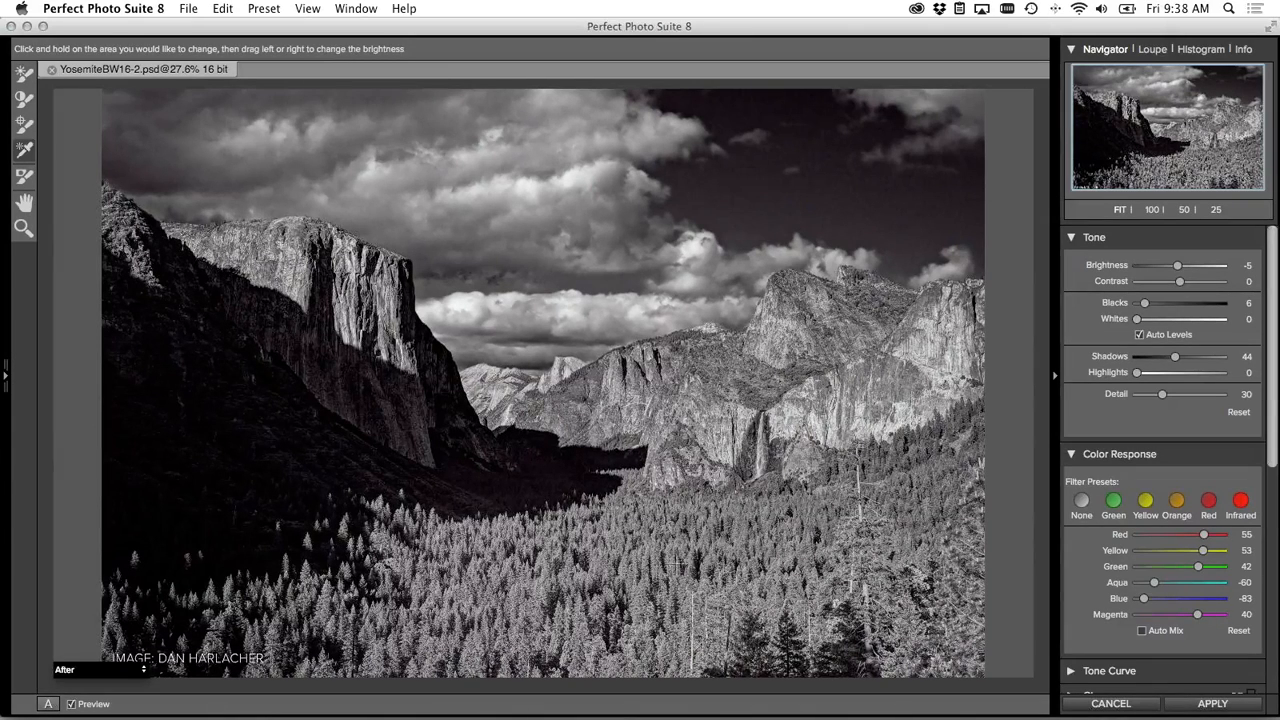
drag(674, 566, 487, 567)
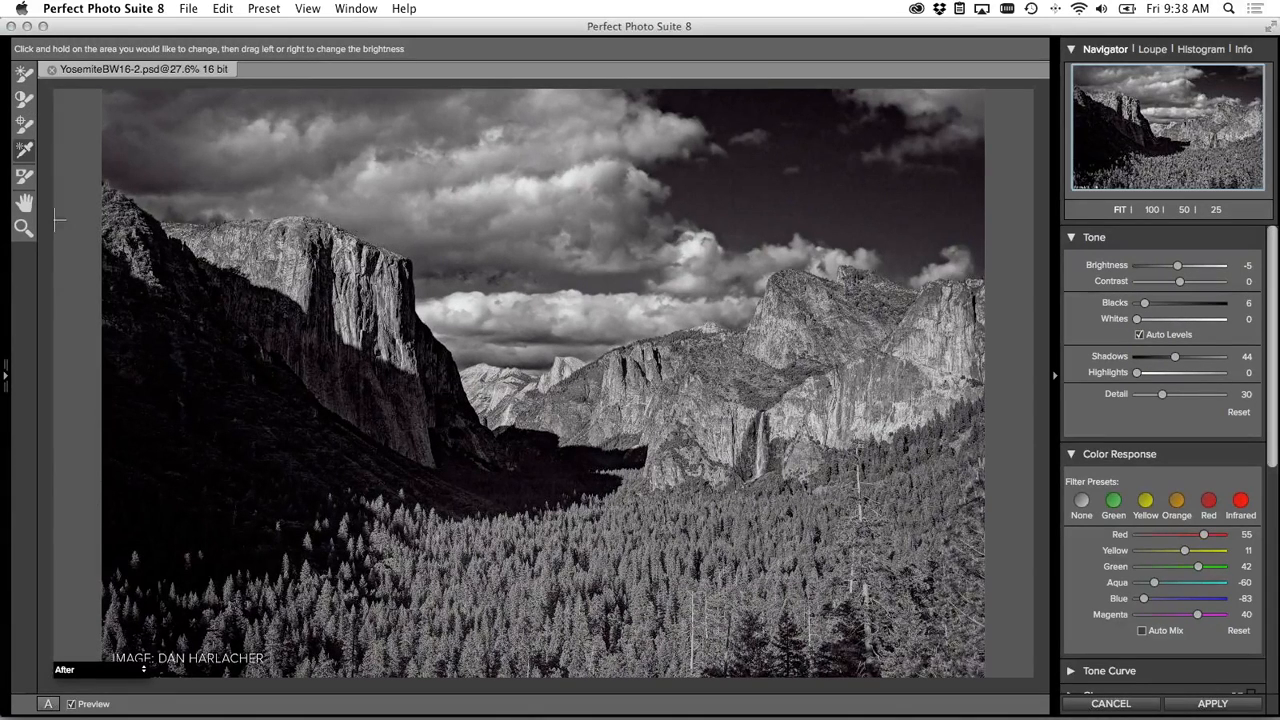
- Paint over the waterfall with the Contrast Brush in More Contrast mode, reducing the brush size to 100
click(24, 100)
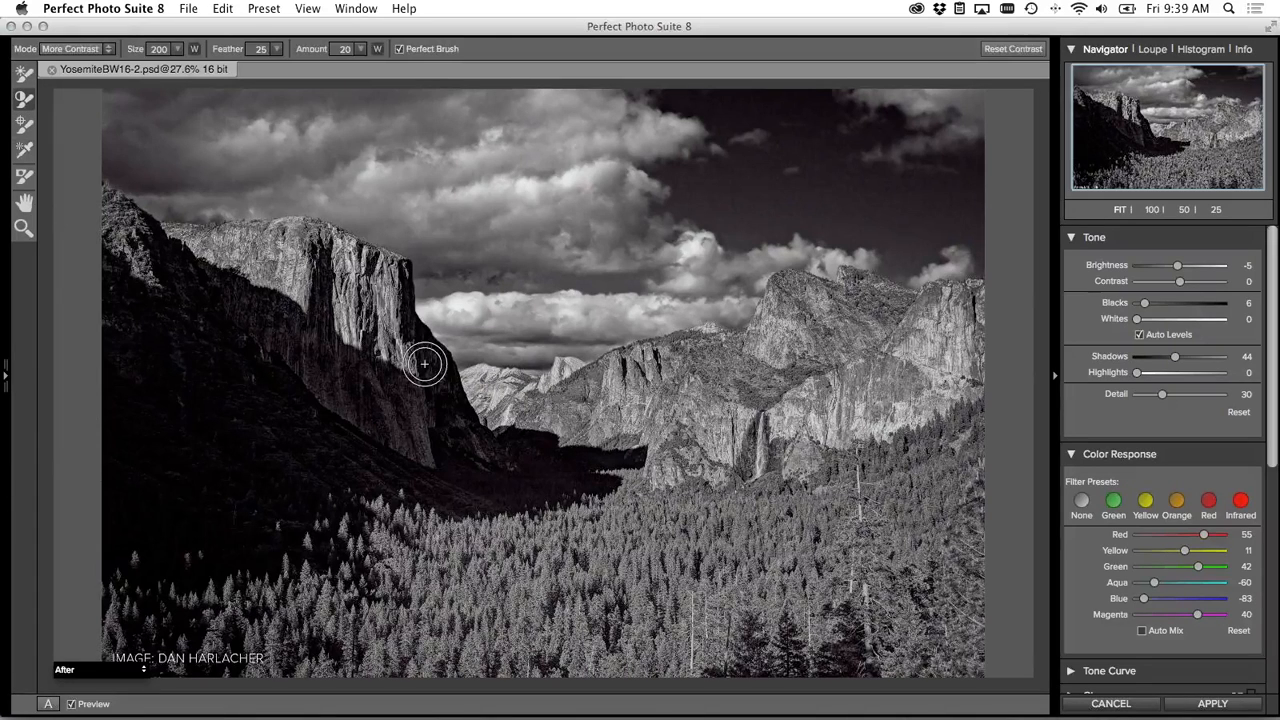
key(bracketleft)
key(bracketleft)
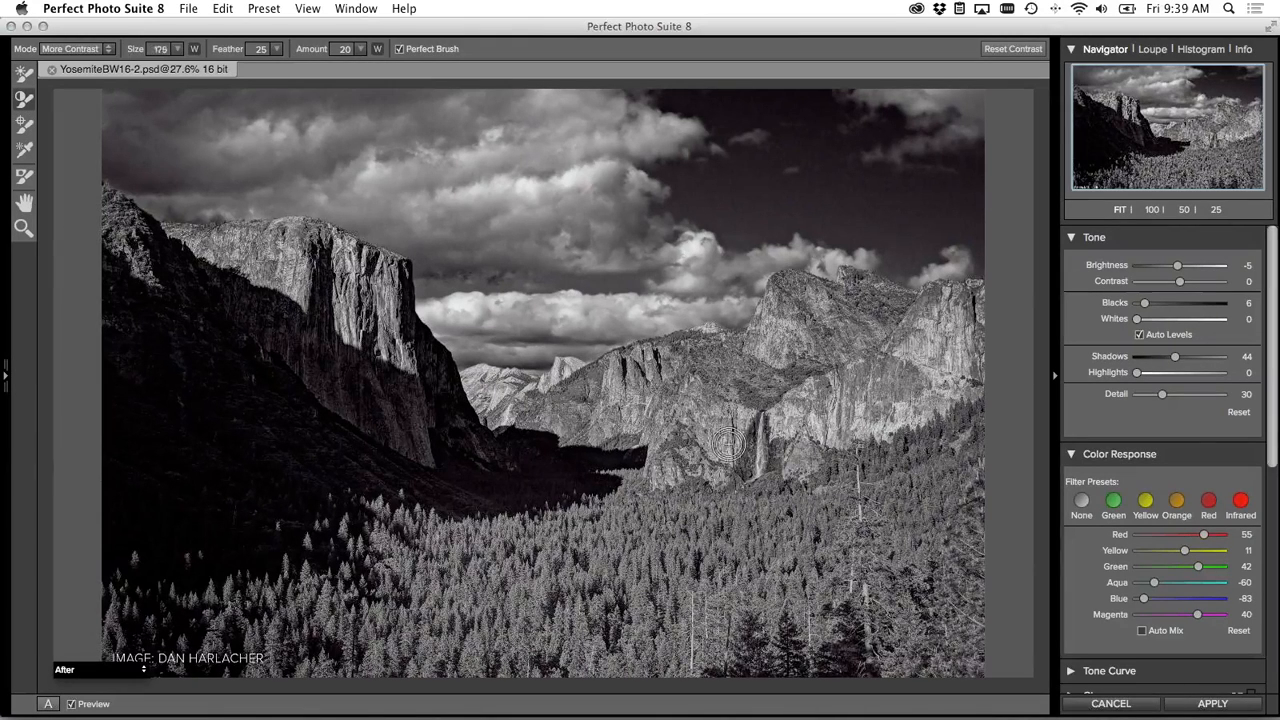
mouse_move(761, 421)
mouse_down()
mouse_move(757, 465)
mouse_move(755, 438)
mouse_move(737, 475)
mouse_move(754, 432)
mouse_move(748, 463)
mouse_move(761, 475)
mouse_move(740, 477)
mouse_move(755, 416)
mouse_move(750, 469)
mouse_move(764, 417)
mouse_move(767, 473)
mouse_up()
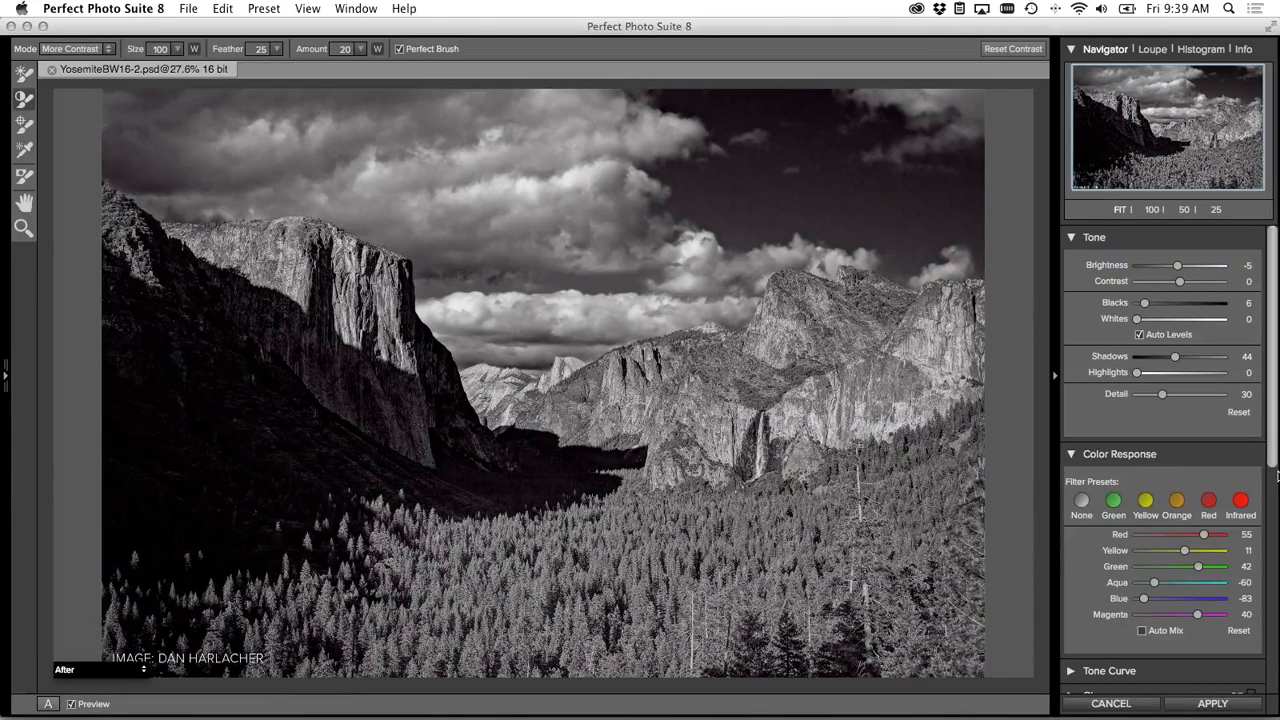
- Turn on the border and set it to Film Large Format from the Film category
drag(1273, 467, 1274, 595)
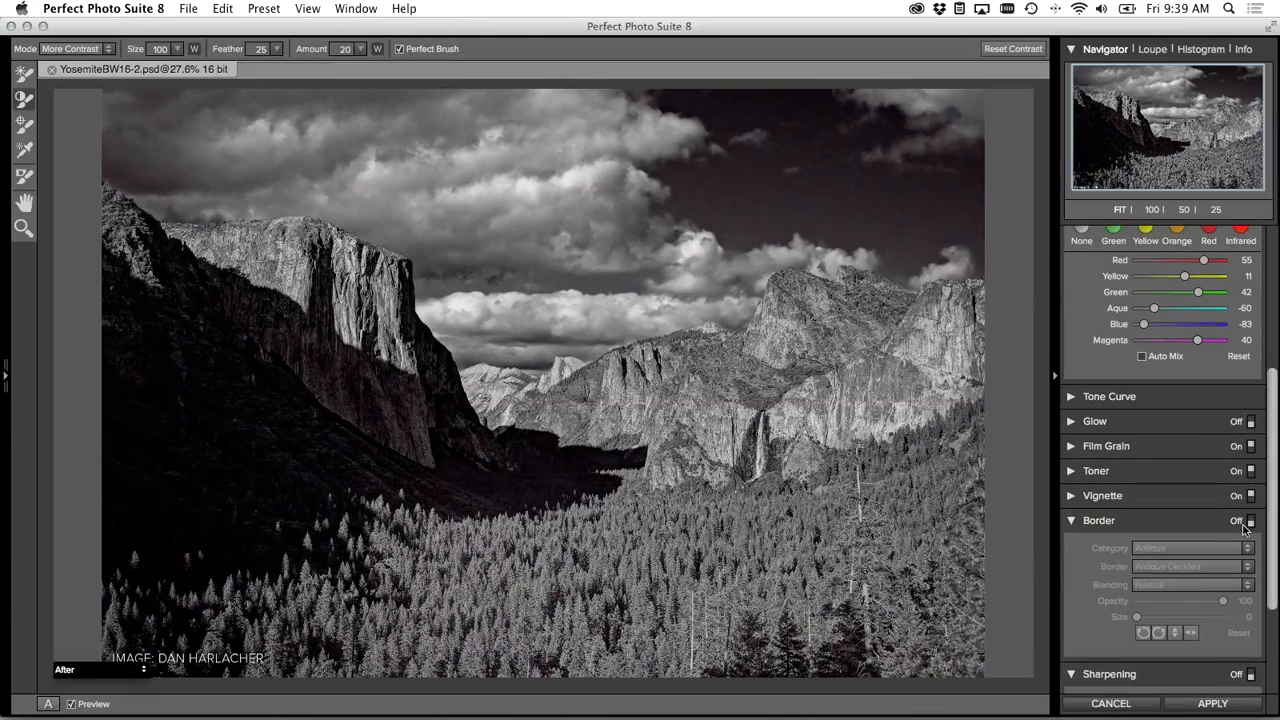
click(1246, 522)
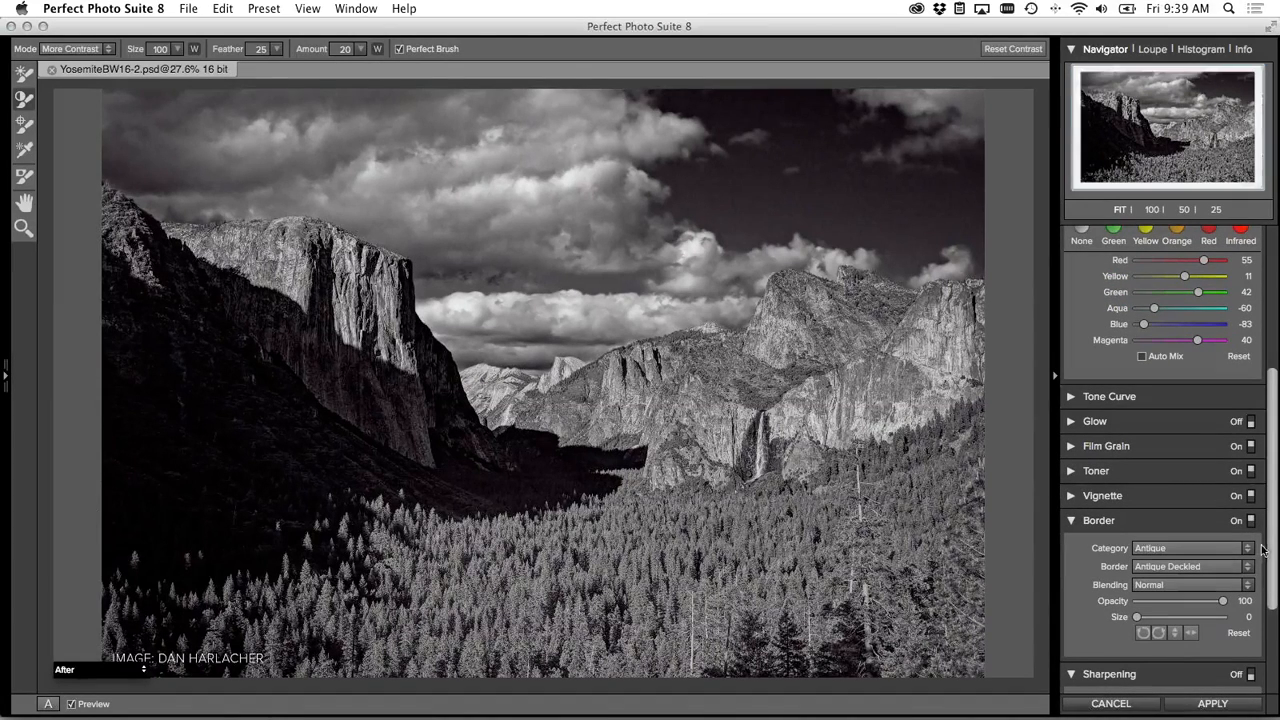
drag(1273, 584, 1273, 604)
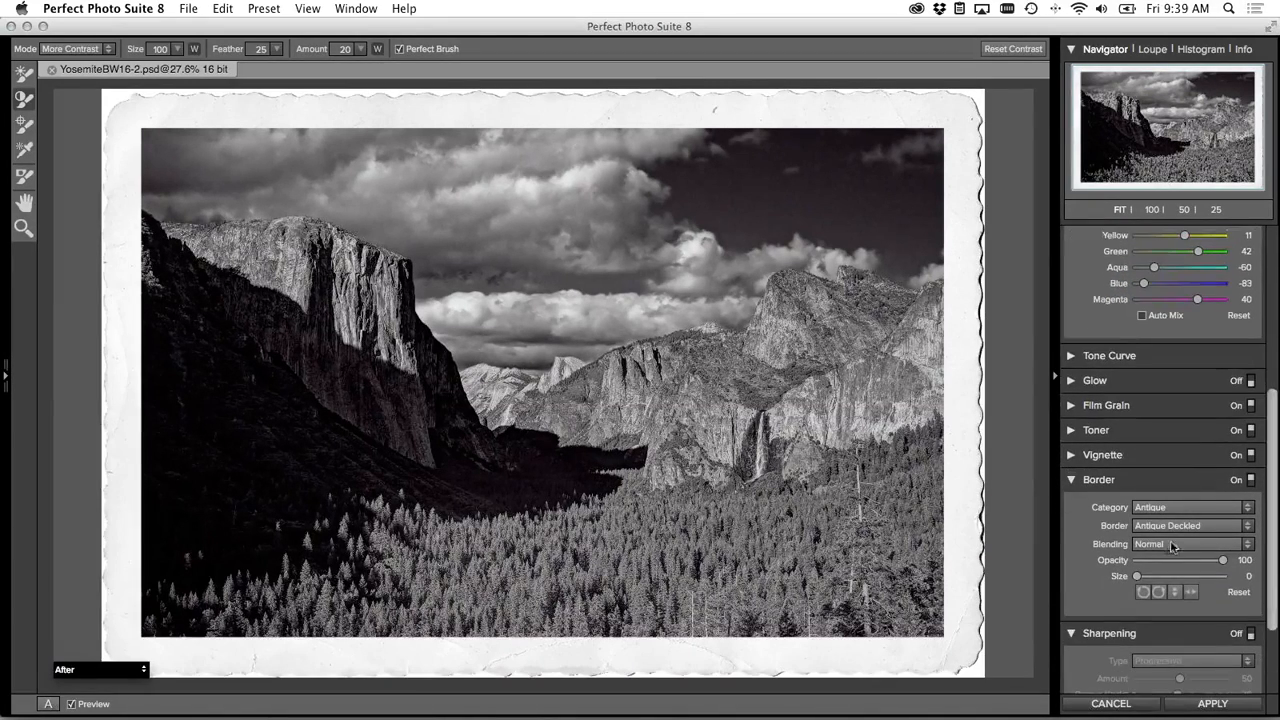
click(1150, 507)
click(1161, 554)
click(1155, 527)
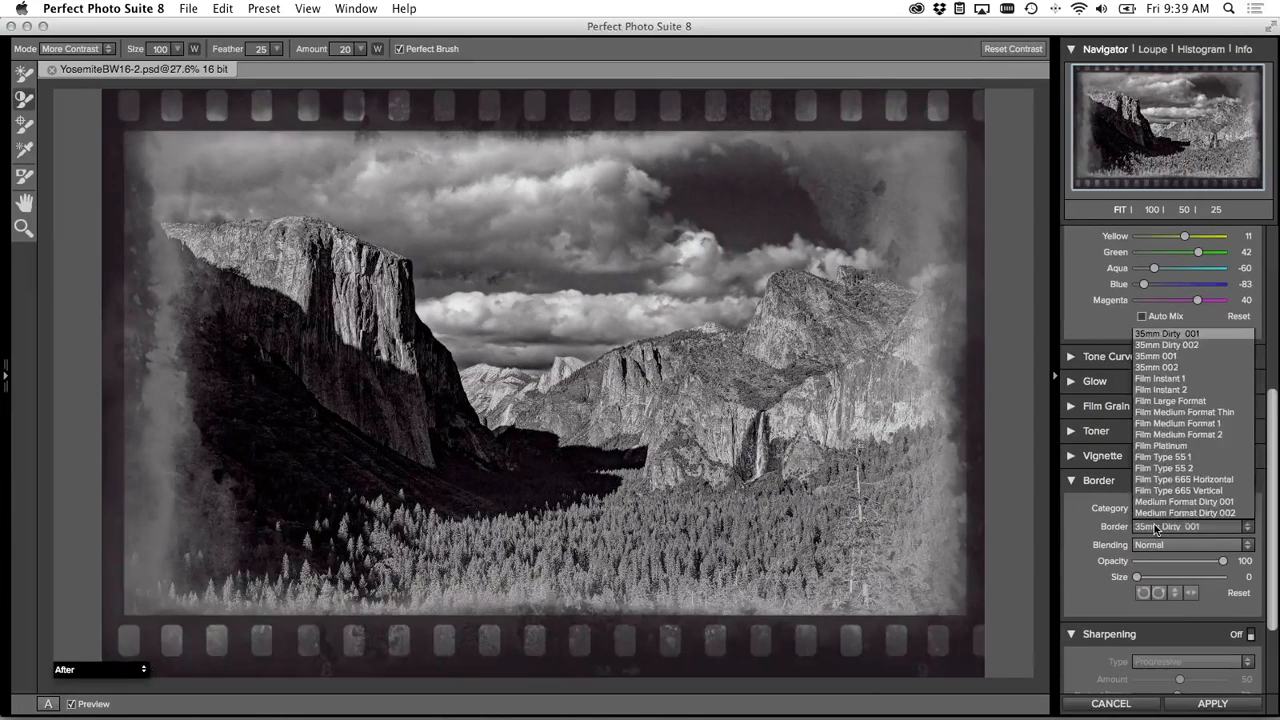
click(1168, 401)
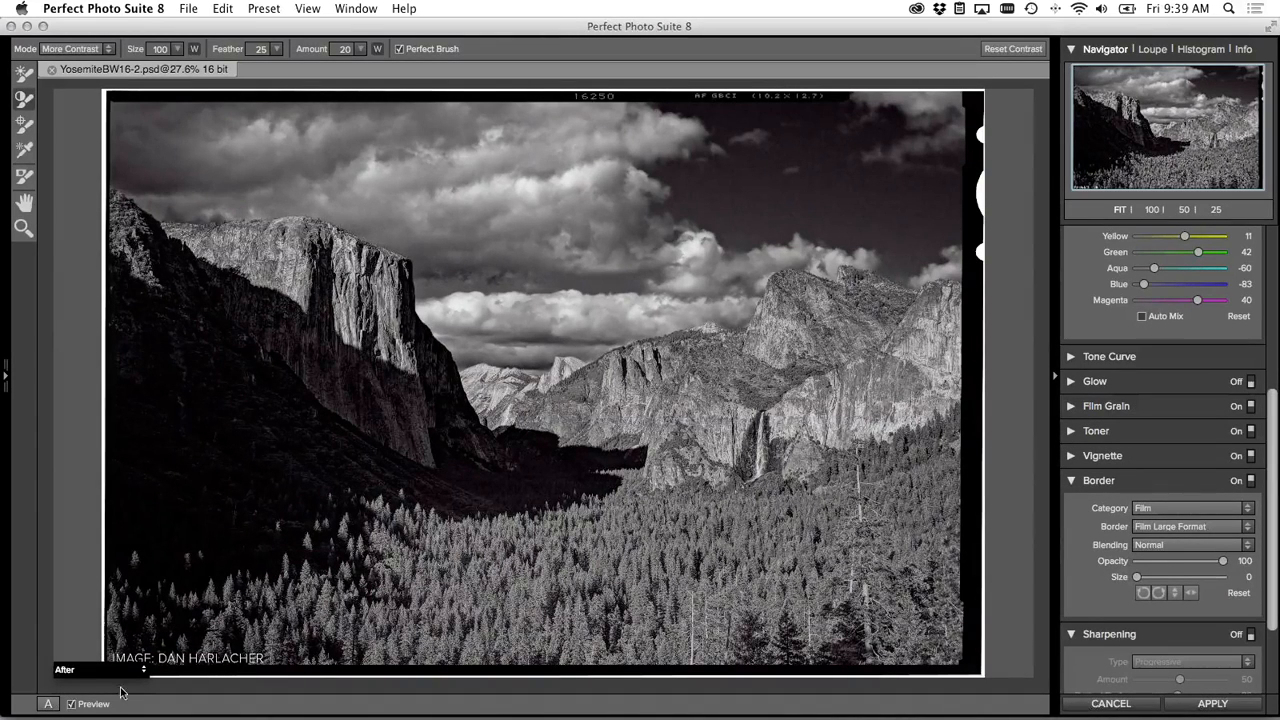
- Compare the black-and-white result with the original photo and cancel editing, discarding the changes
click(71, 705)
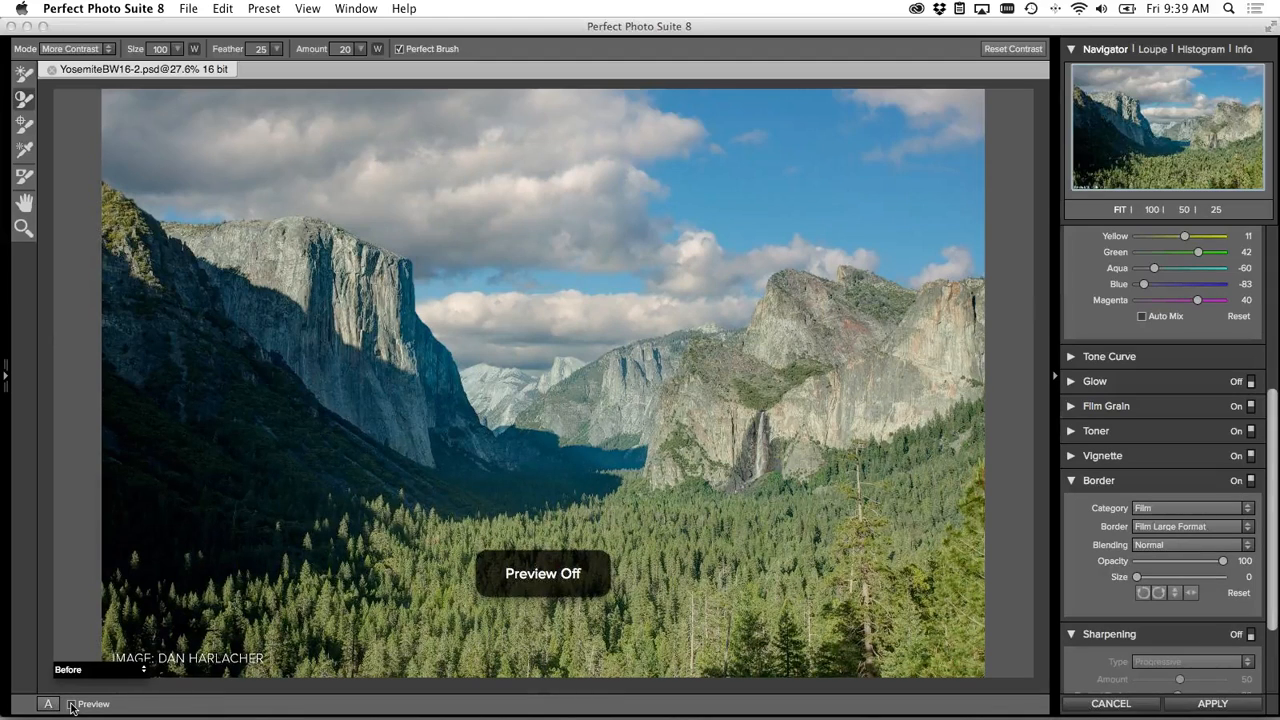
click(71, 704)
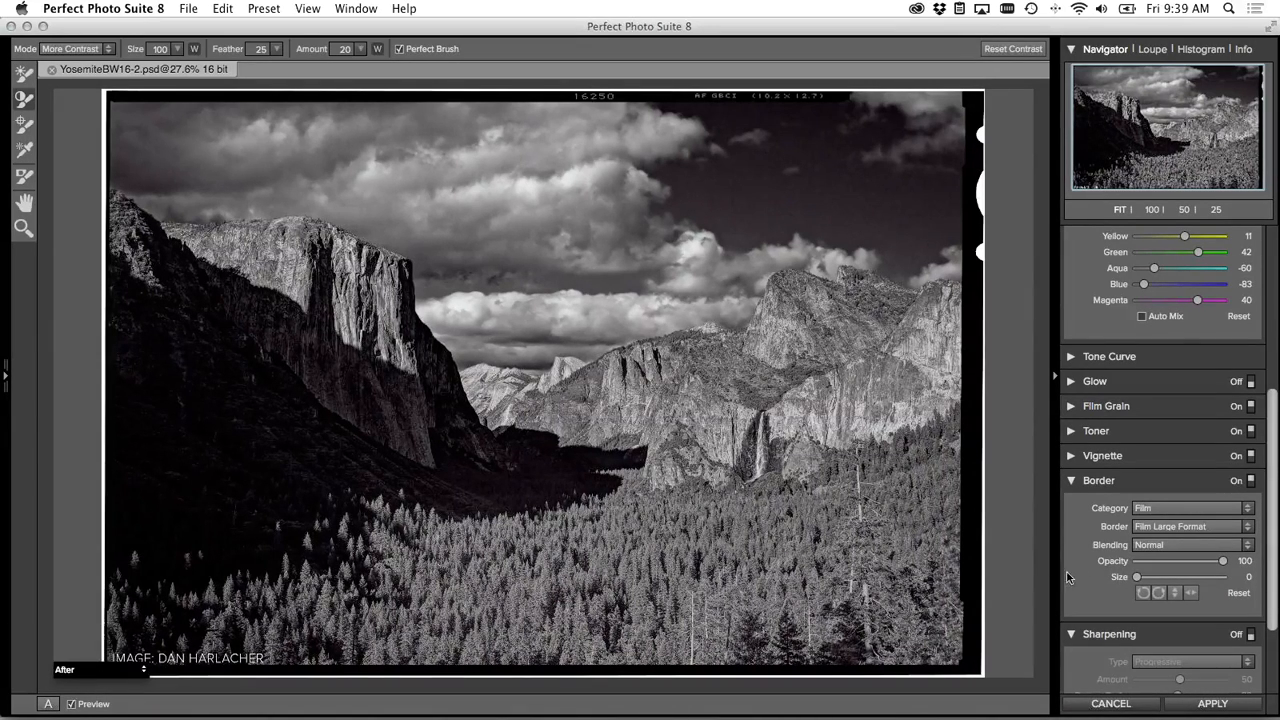
click(1108, 703)
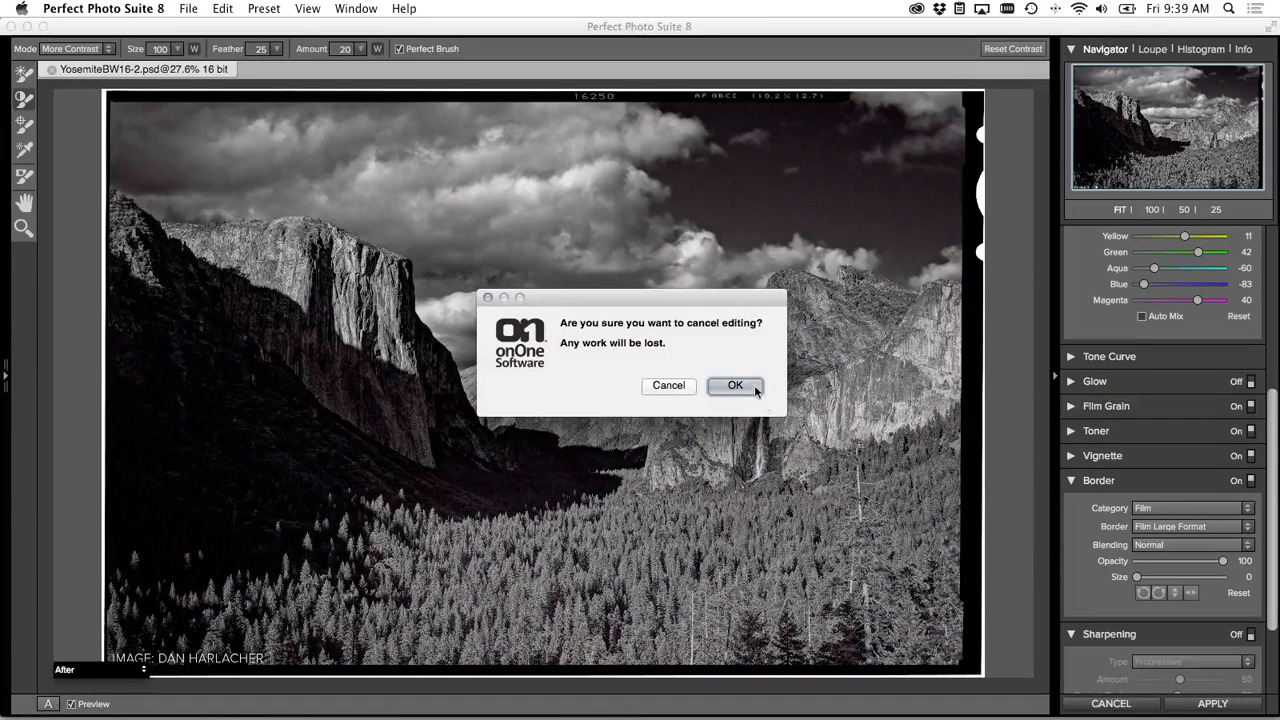
click(752, 386)
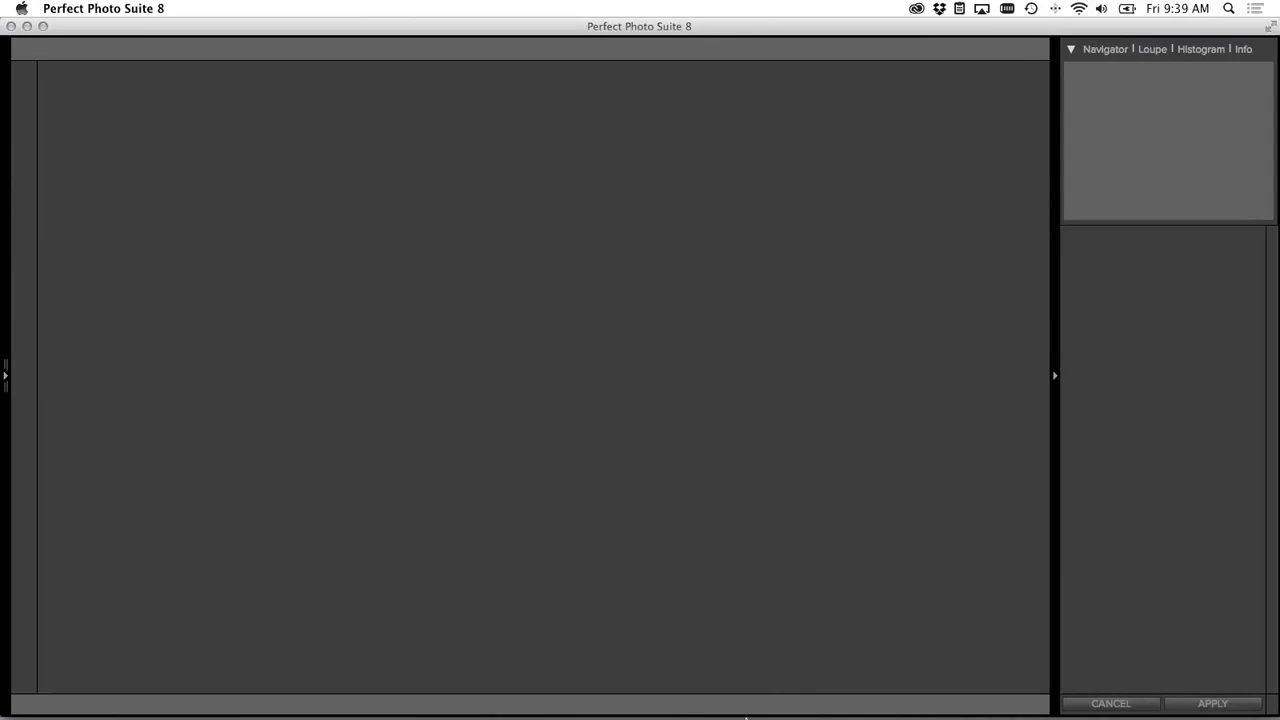
mouse_move(746, 718)
click(847, 687)
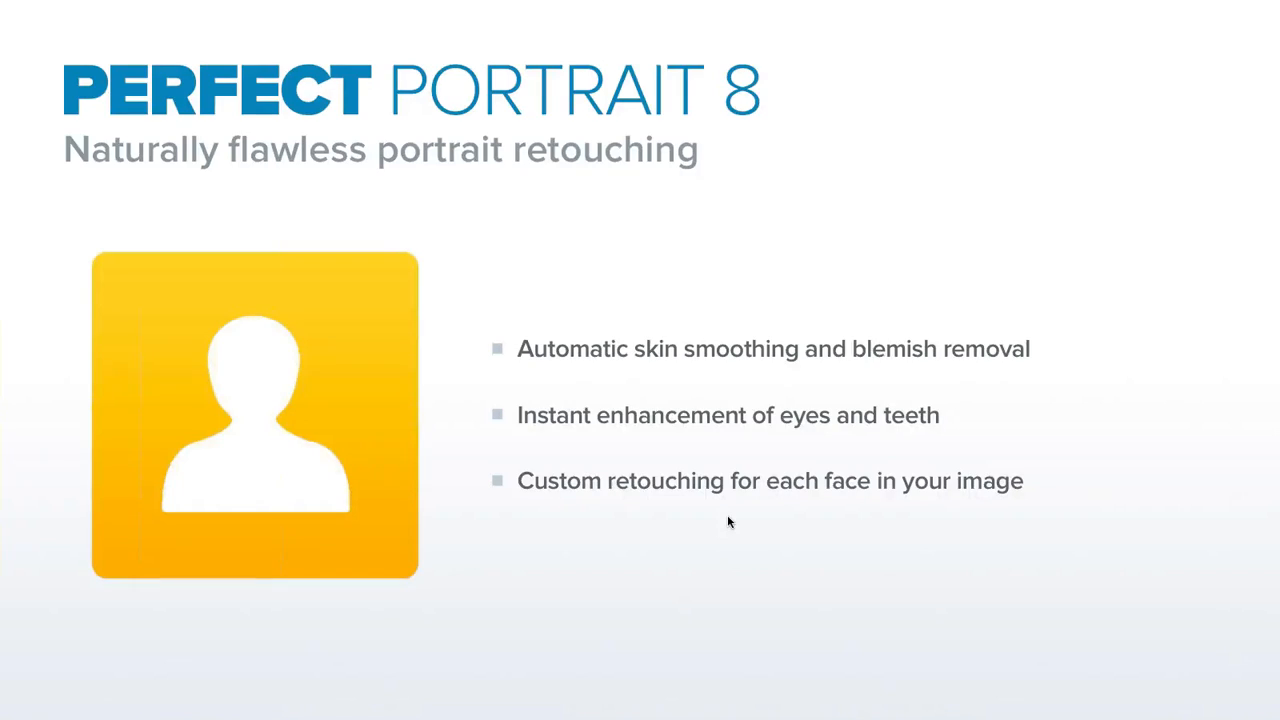
key(Right)
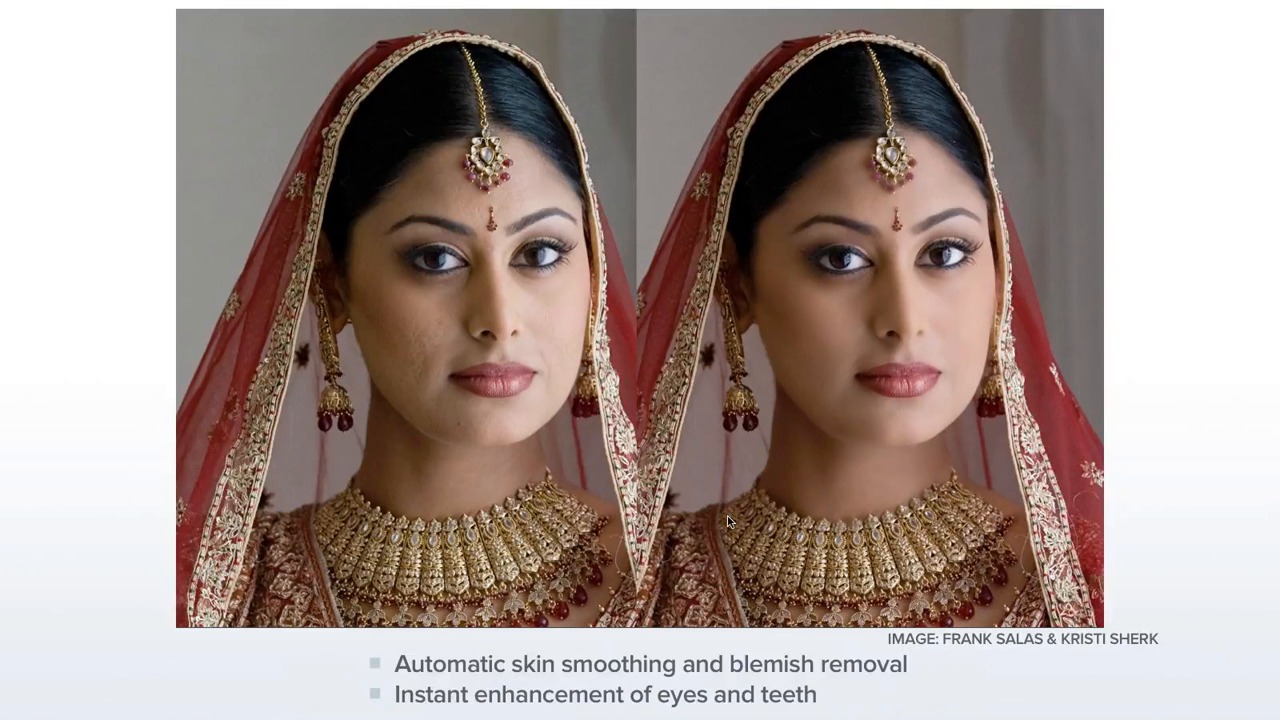
key(Right)
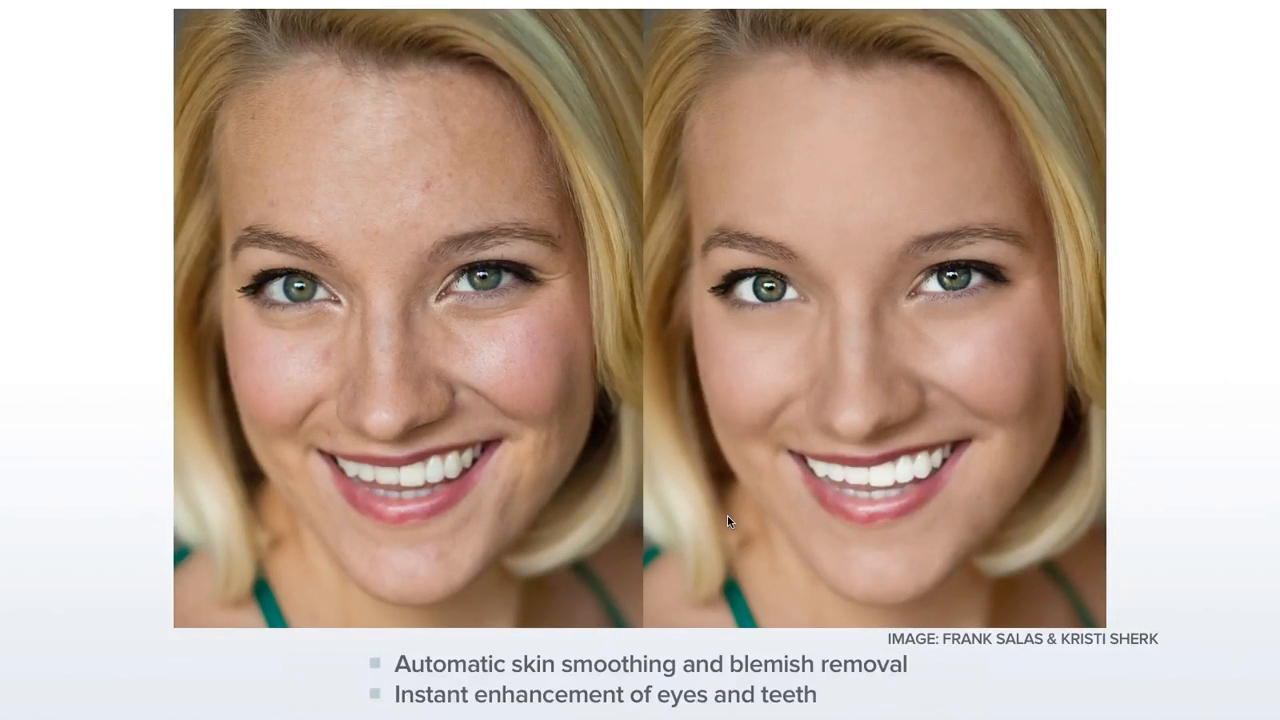
key(Right)
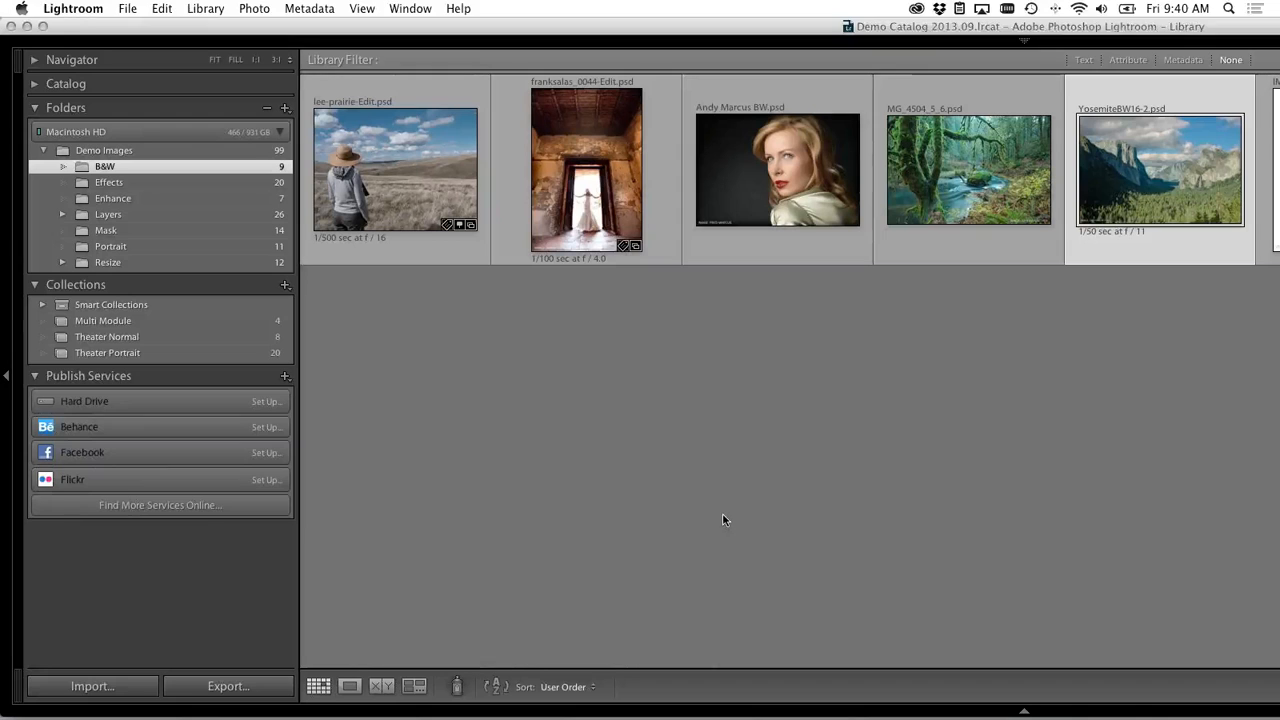
- Open PPortrait_Theatre_3.psd from Lightroom's Portrait folder in the Perfect Portrait 8 plug-in
click(414, 381)
click(112, 246)
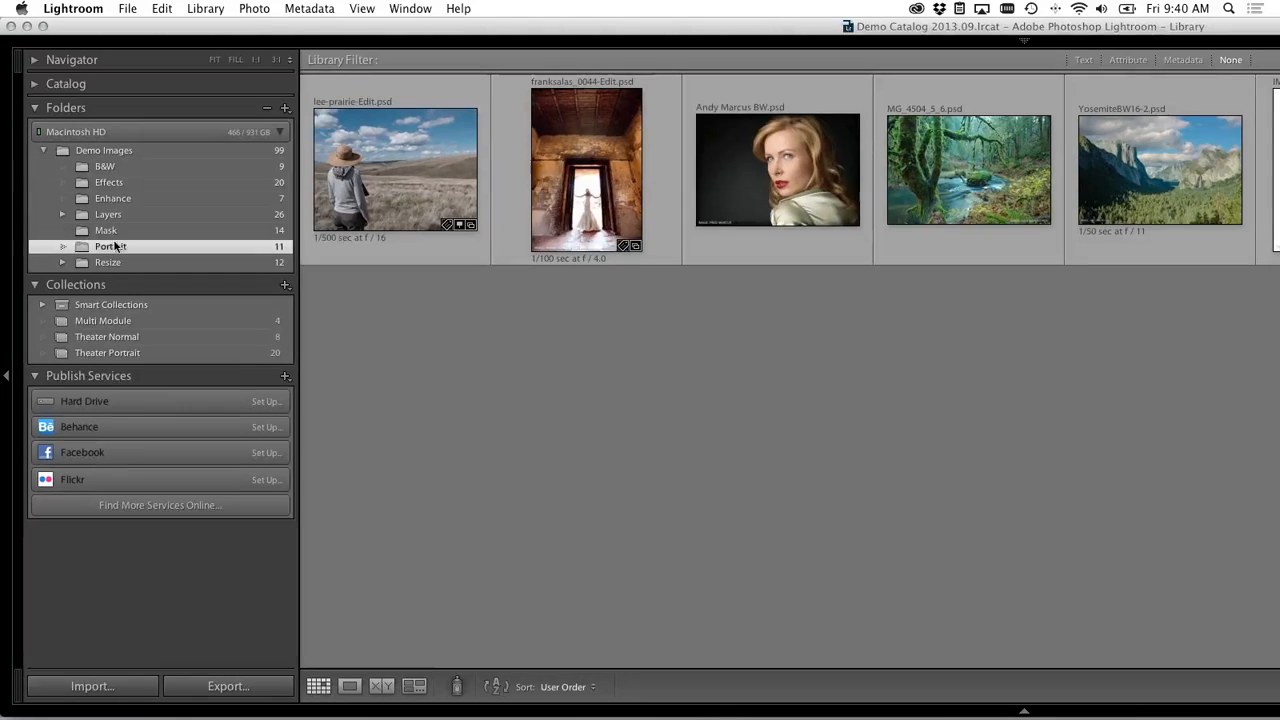
click(552, 362)
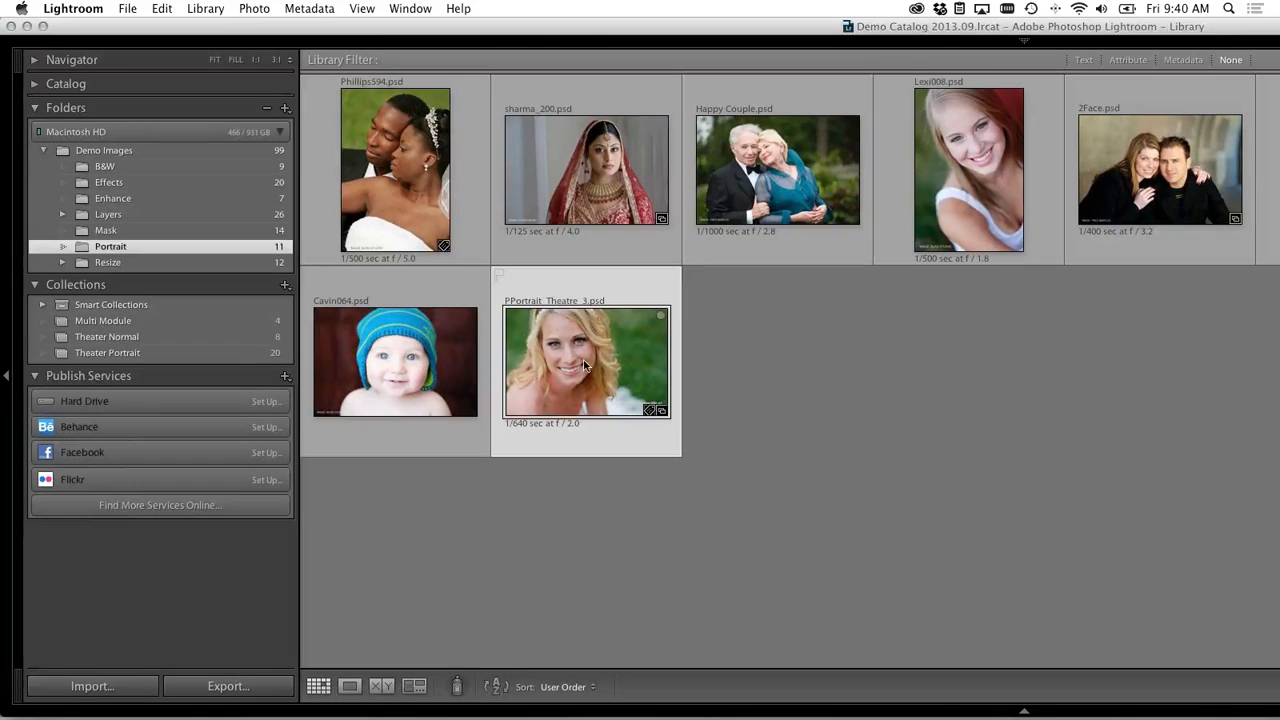
click(124, 9)
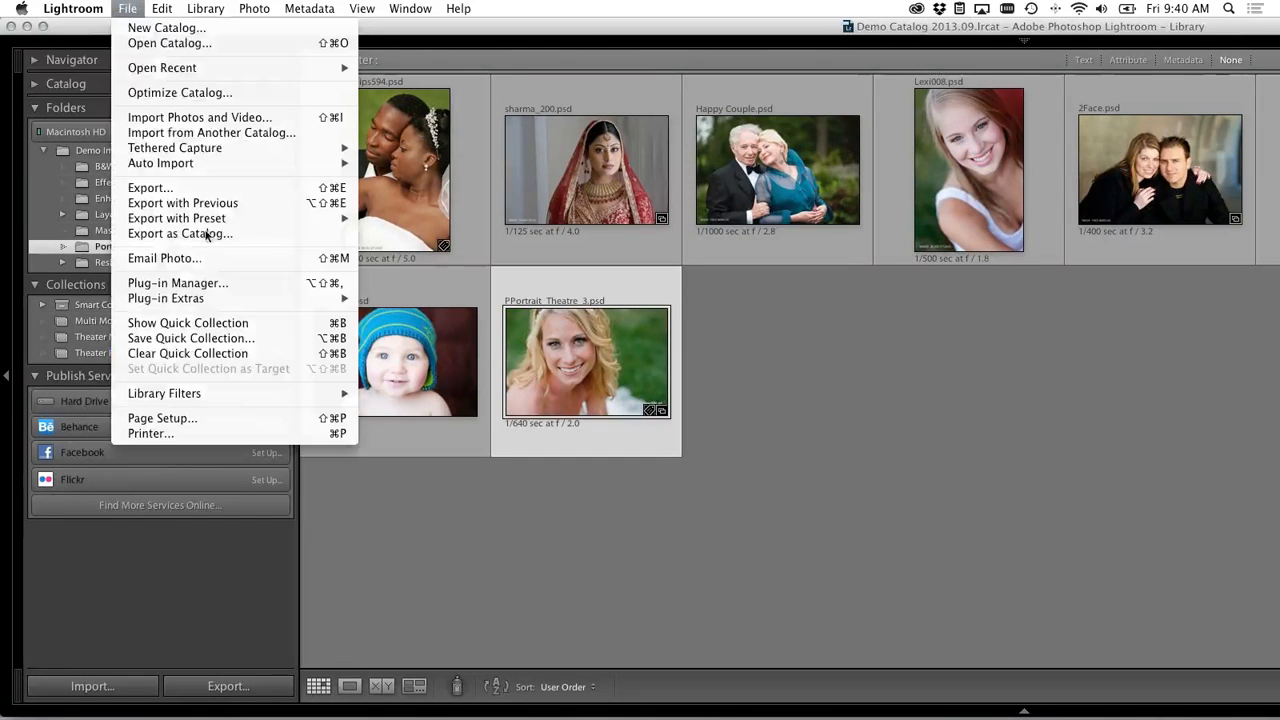
mouse_move(298, 300)
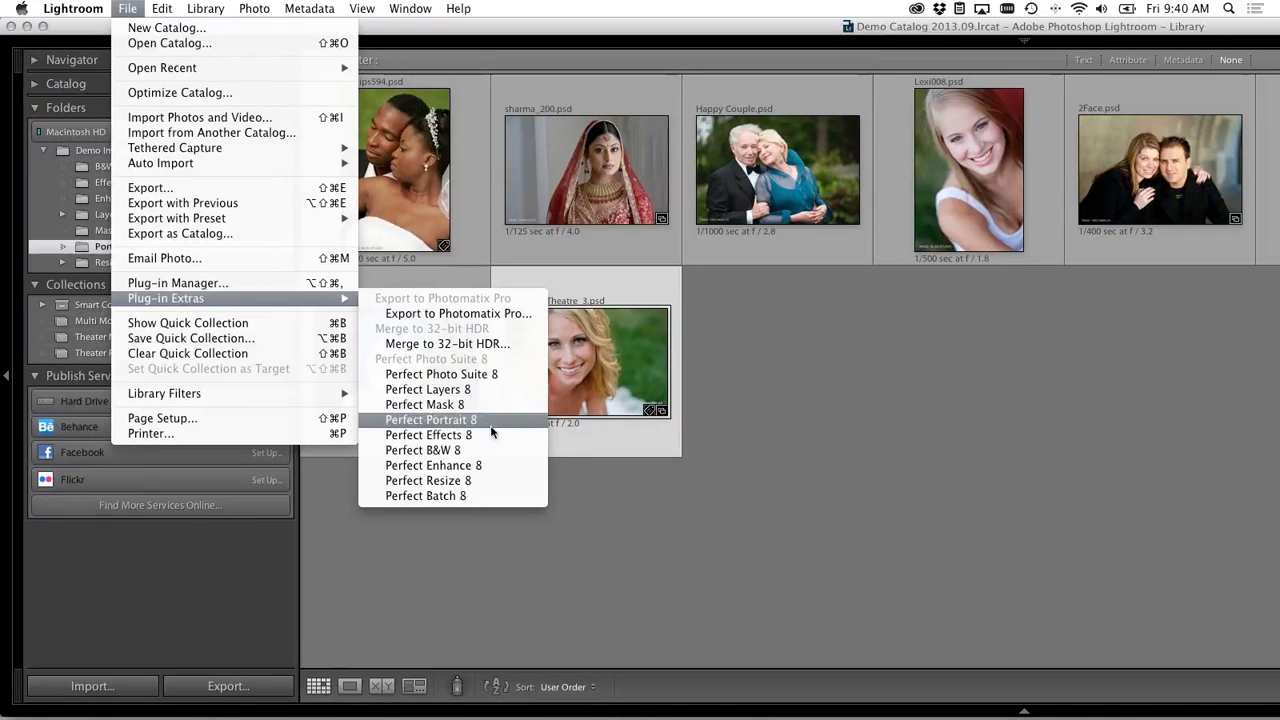
click(698, 411)
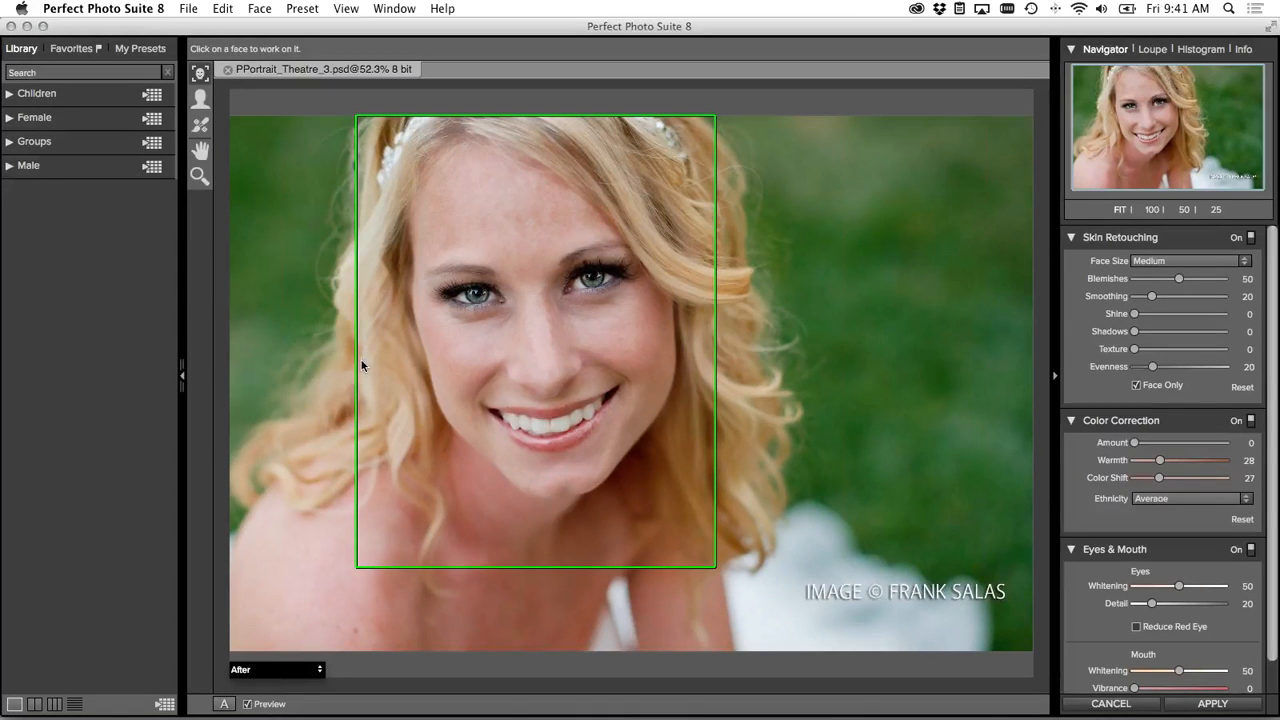
- Choose the detected face for retouching and fit the mouth control points to the lip corners and around the teeth
click(547, 289)
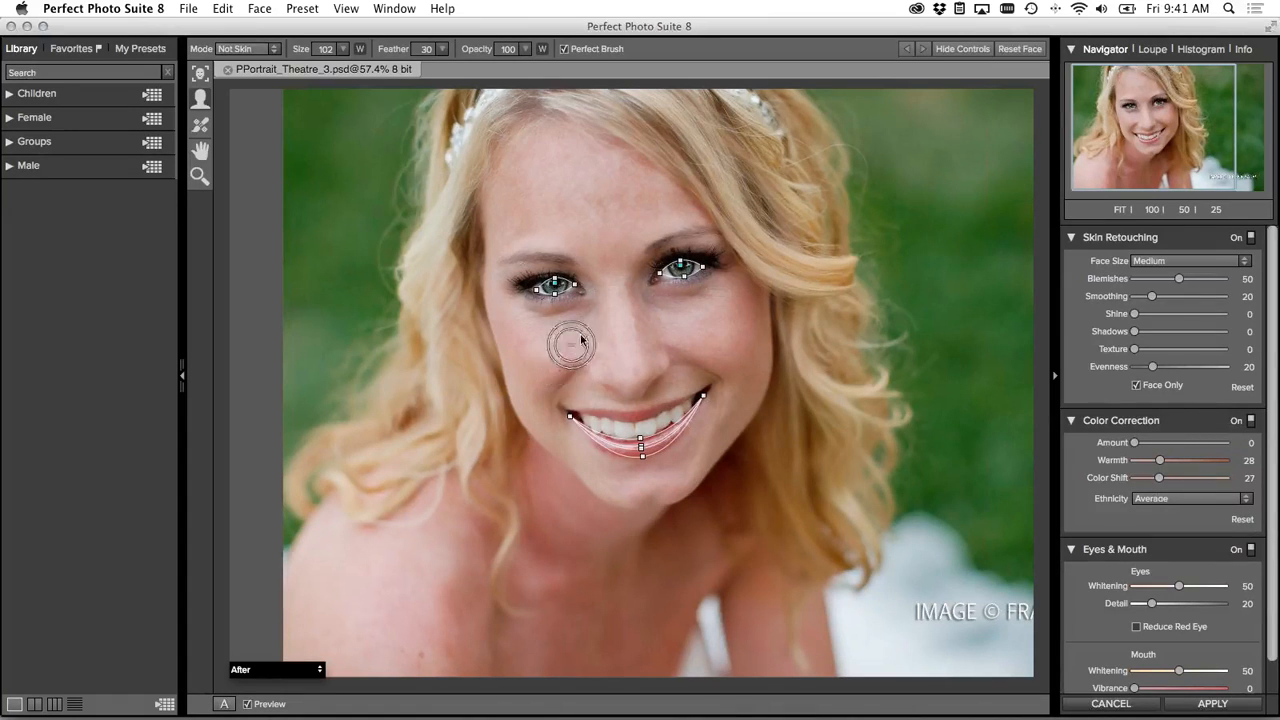
drag(570, 418, 567, 411)
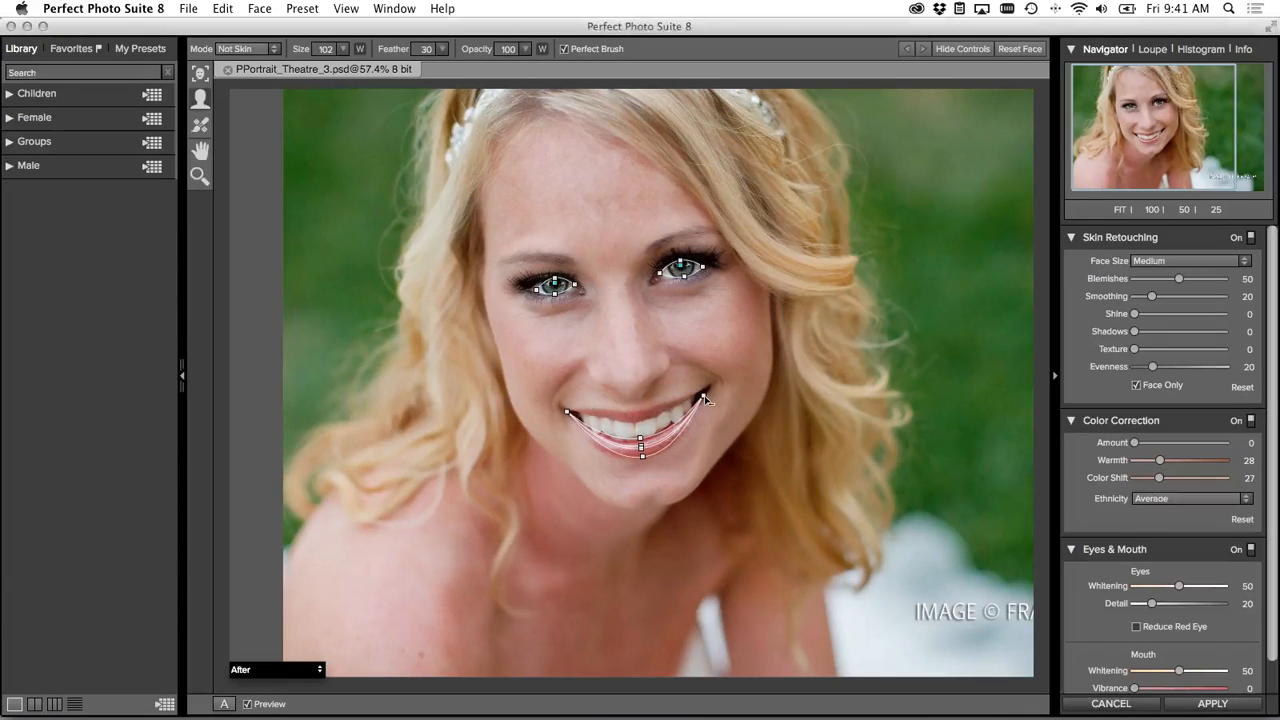
drag(703, 397, 715, 383)
drag(642, 441, 562, 408)
drag(641, 446, 640, 421)
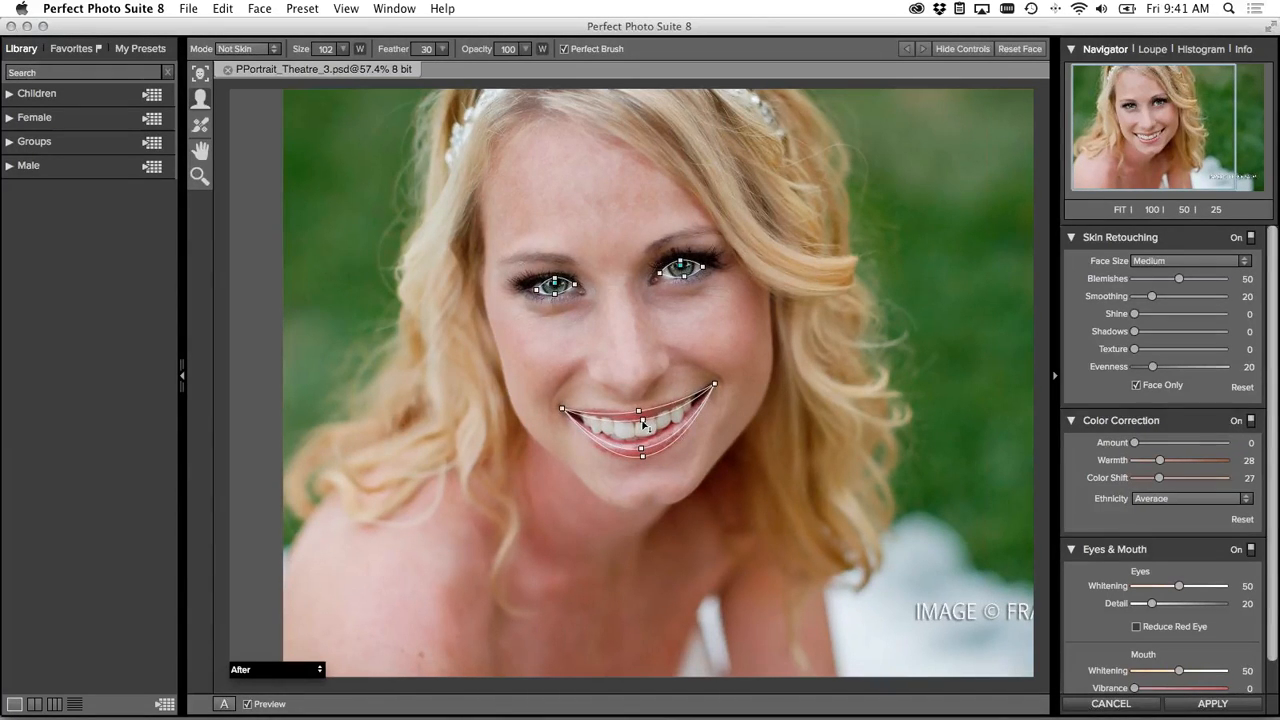
drag(642, 452, 643, 456)
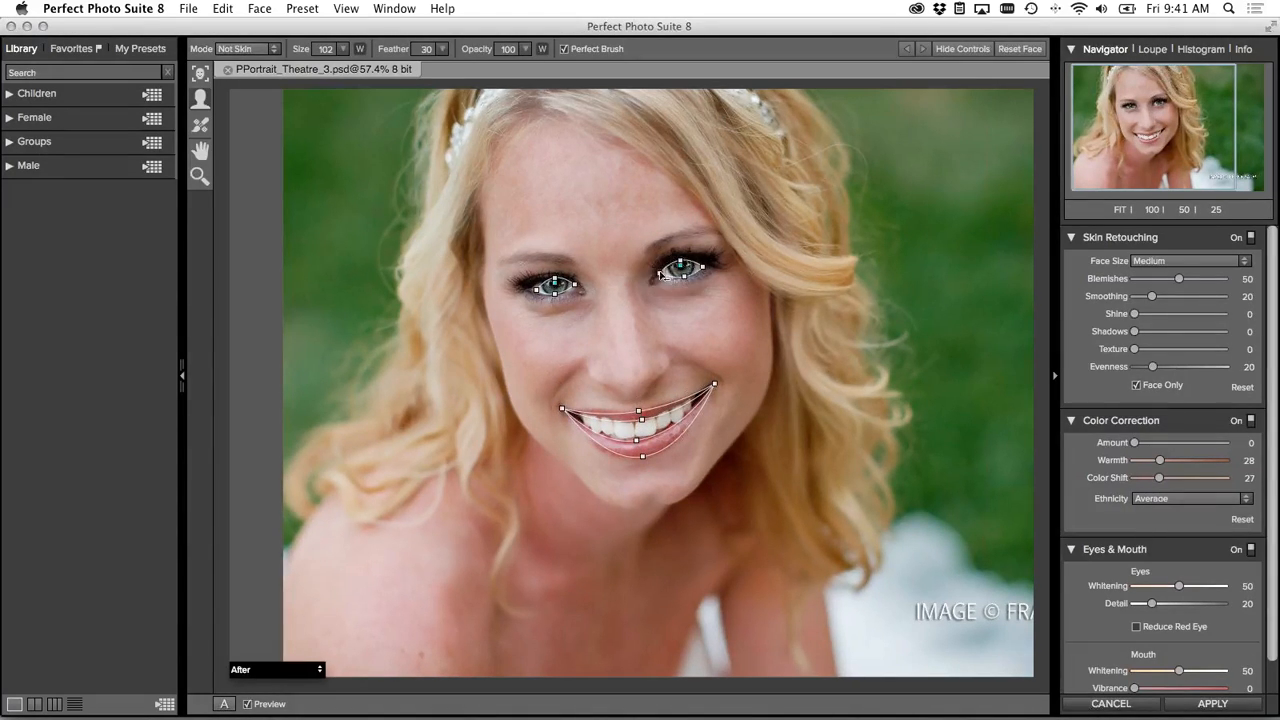
- Fit the control points to the corners of both eyes and hide the controls to compare the face with the original
drag(657, 275, 706, 266)
drag(537, 290, 581, 288)
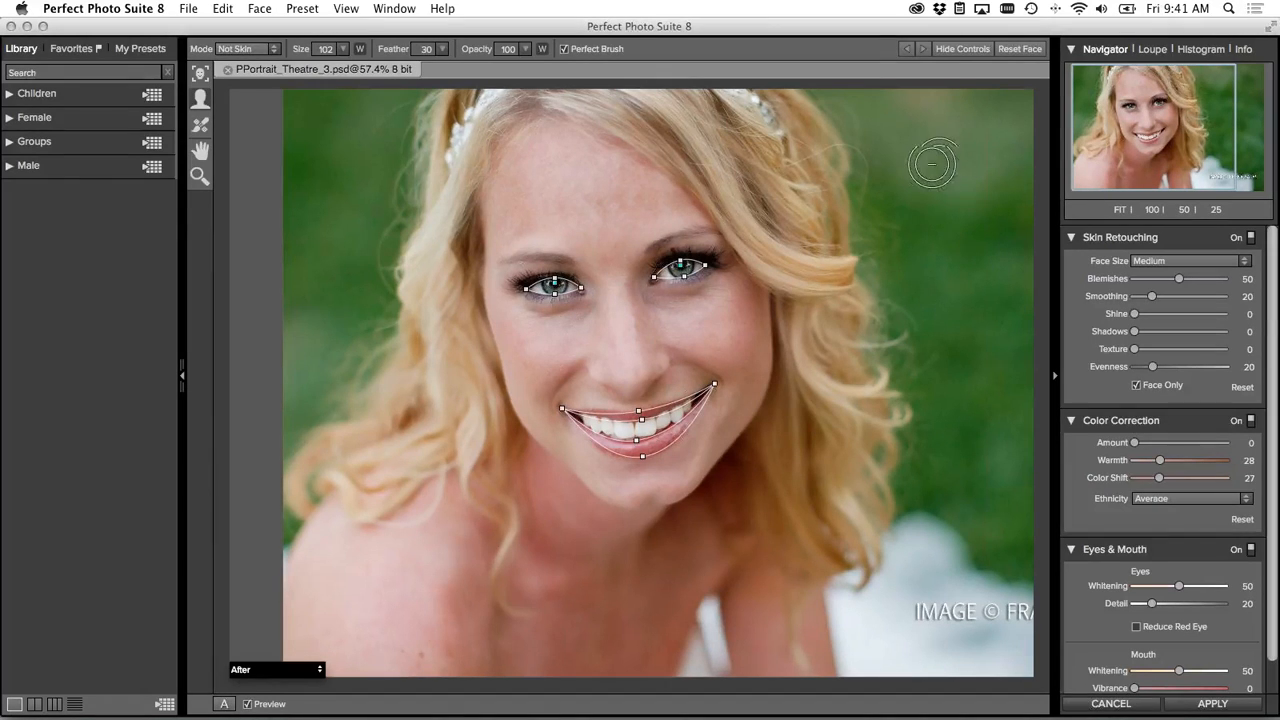
click(960, 50)
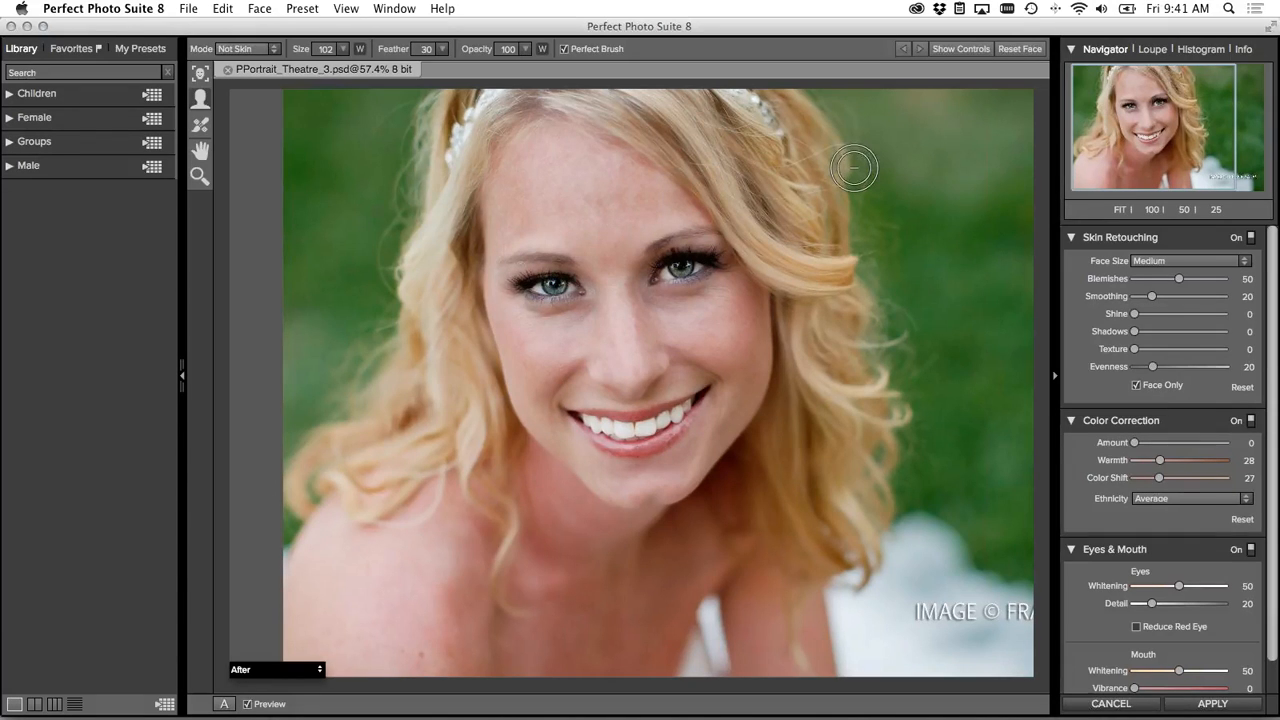
click(247, 704)
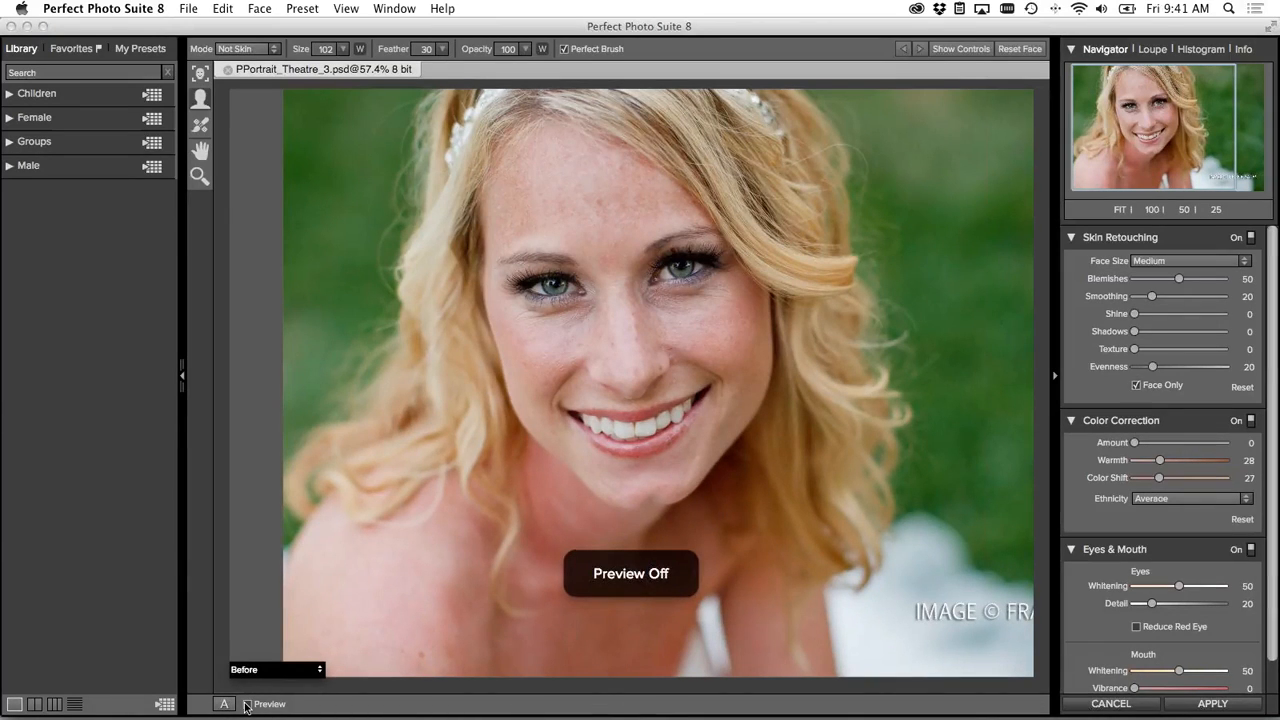
click(247, 704)
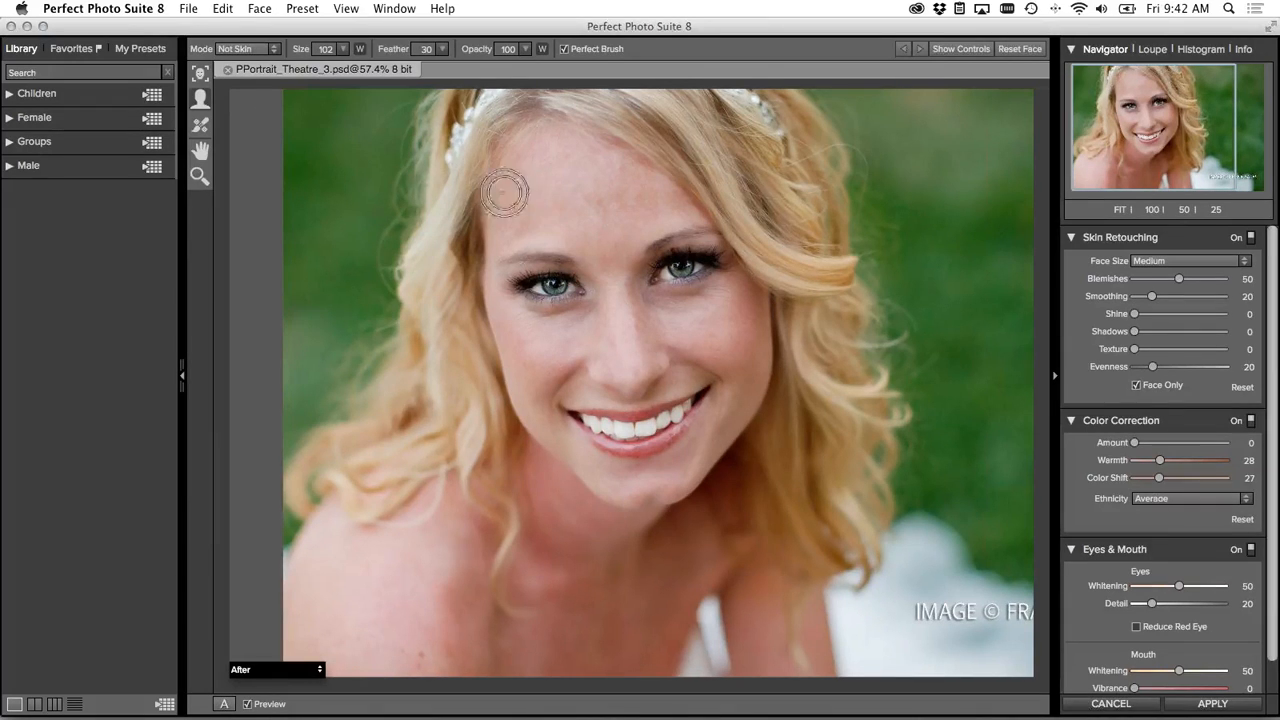
- Enlarge the Not Skin face brush to a size of 175
key(bracketright)
key(bracketright)
key(bracketright)
key(bracketright)
key(bracketright)
key(bracketright)
key(bracketright)
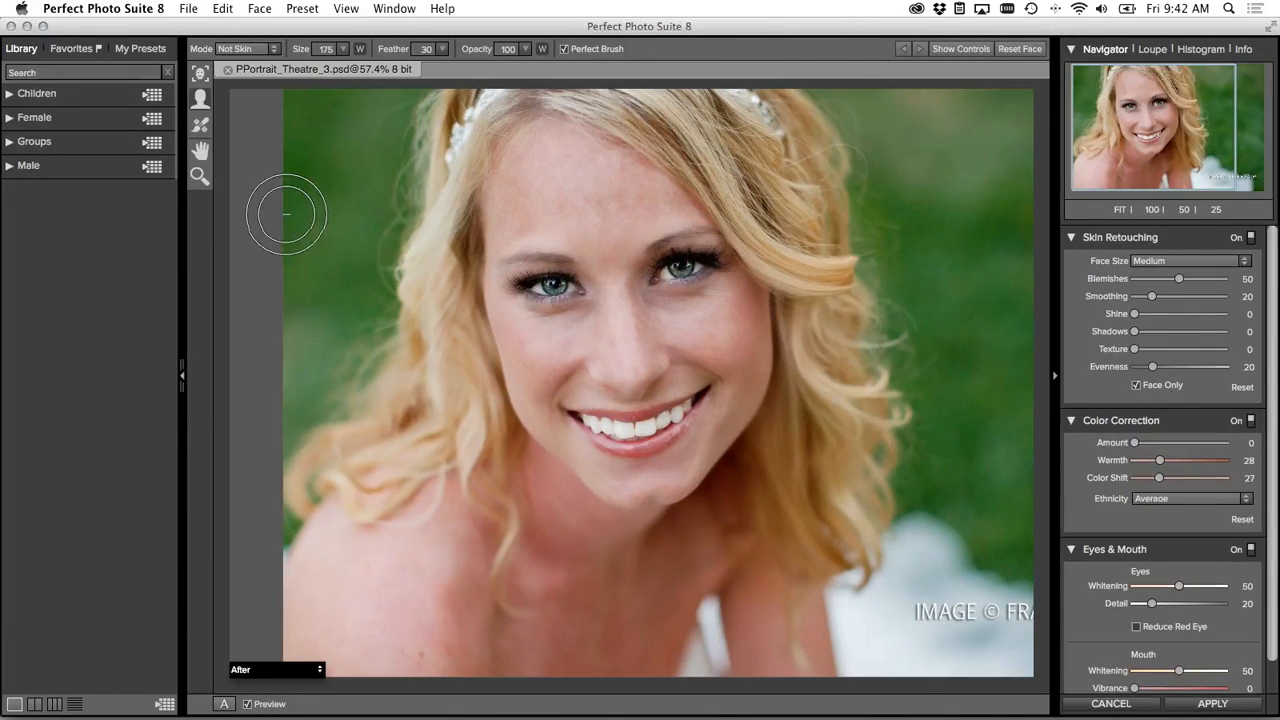
- Apply the Shine Reducer preset from the Female category and set the skin Evenness to 41
click(150, 119)
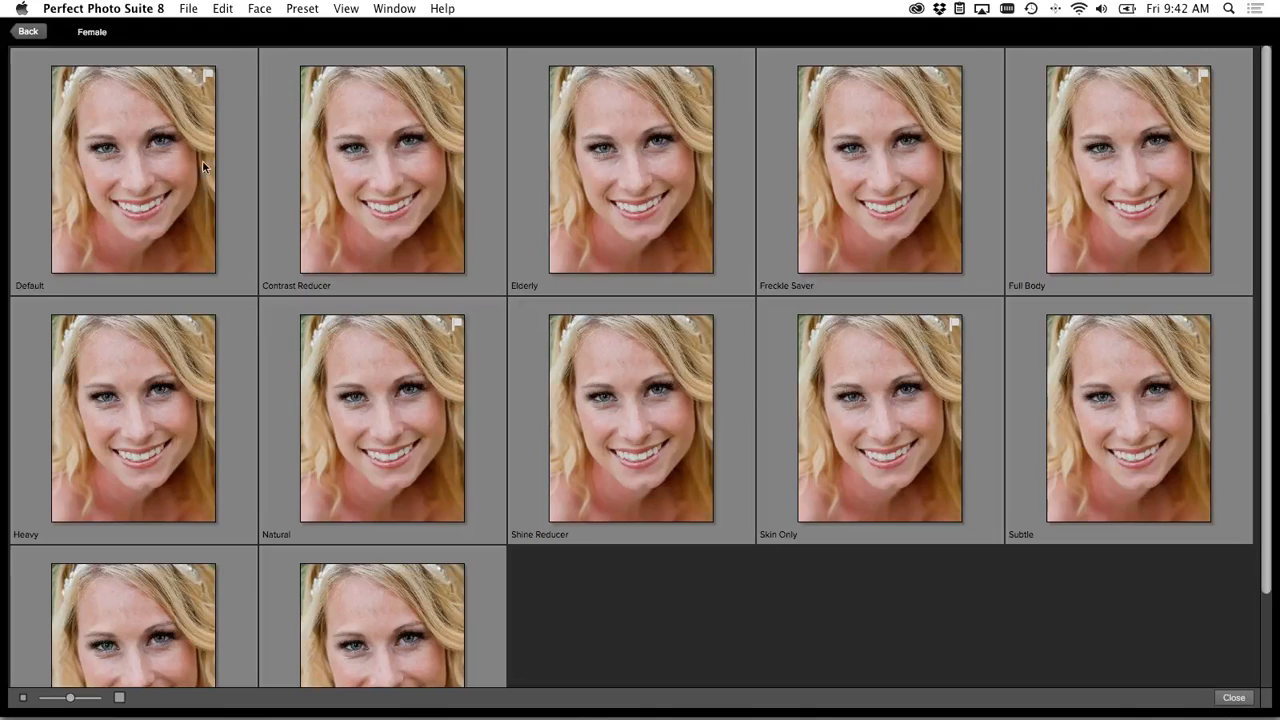
click(630, 420)
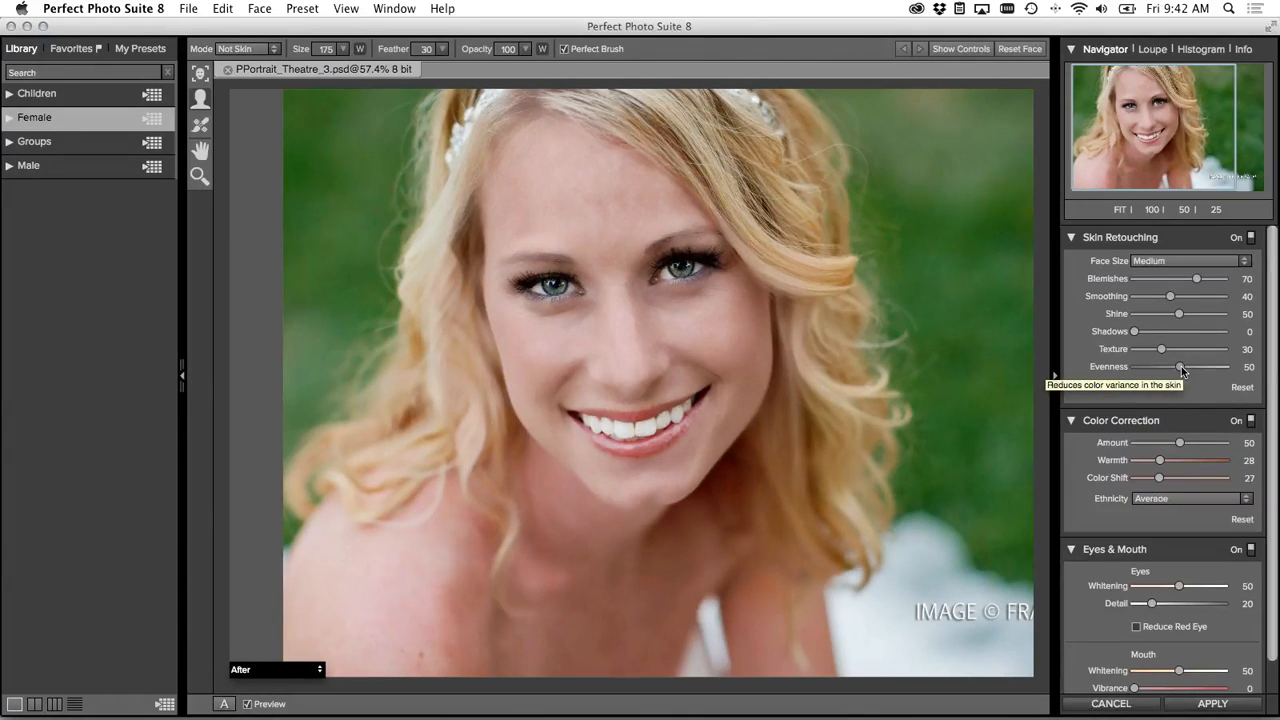
drag(1181, 366, 1173, 371)
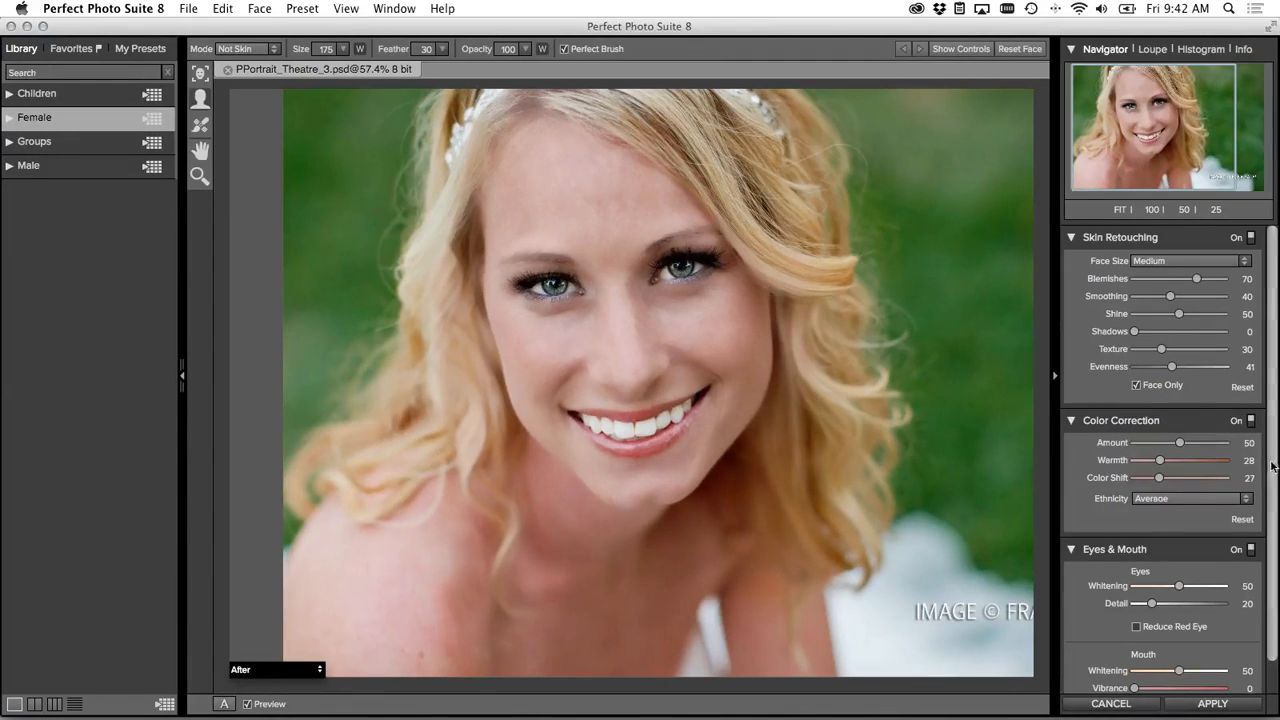
- Compare the original and retouched portrait side by side, with the whole face in both views
scroll(1260, 500, down, 2)
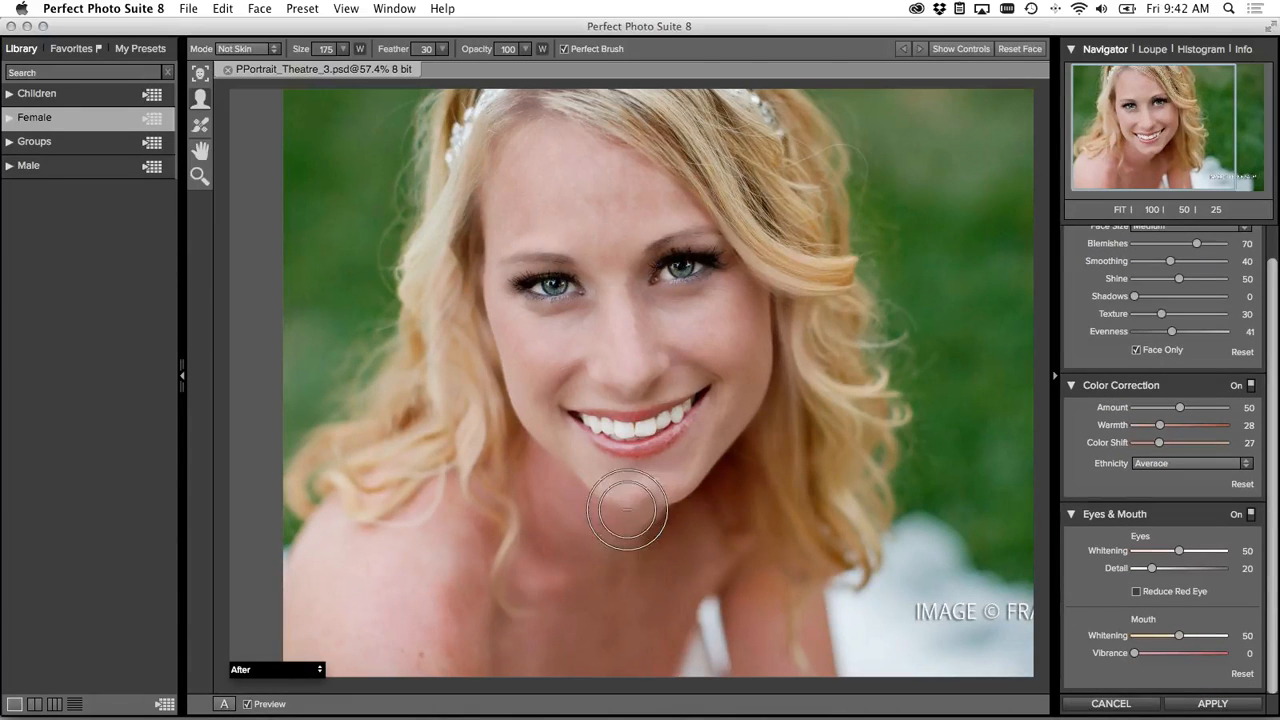
click(226, 704)
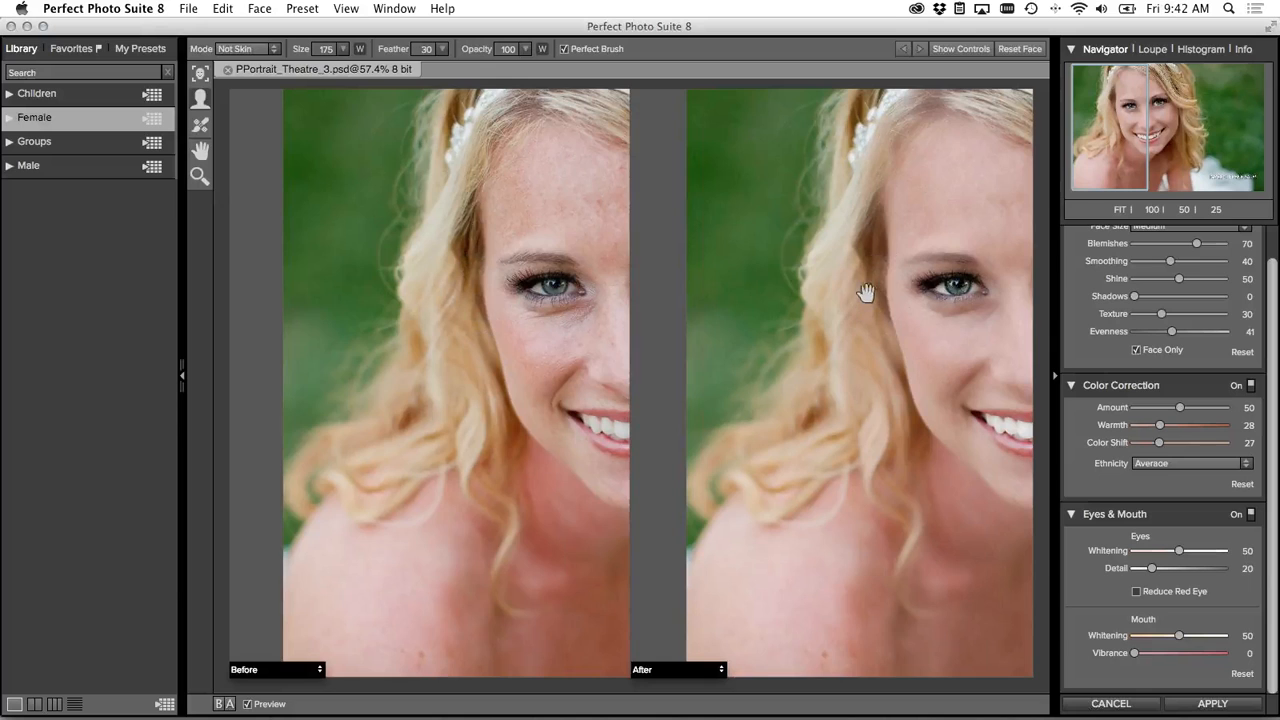
drag(863, 286, 688, 305)
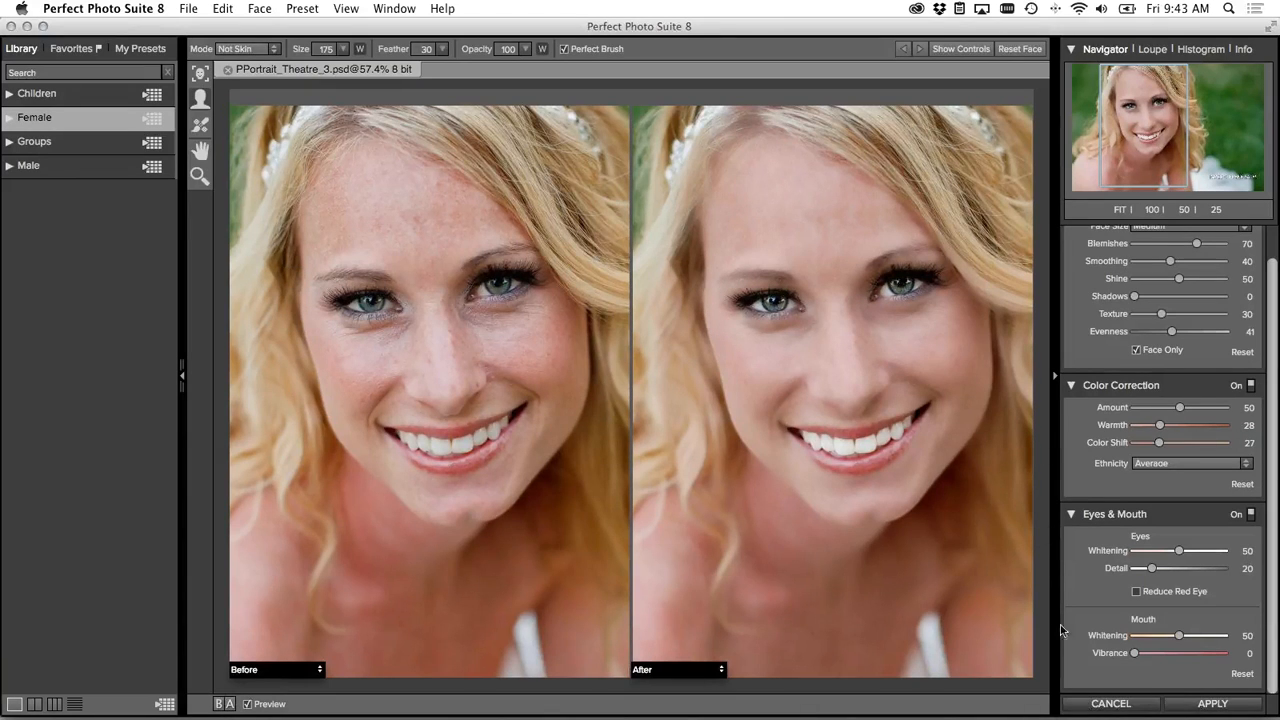
- Cancel editing of the portrait and discard the retouching work
click(1115, 705)
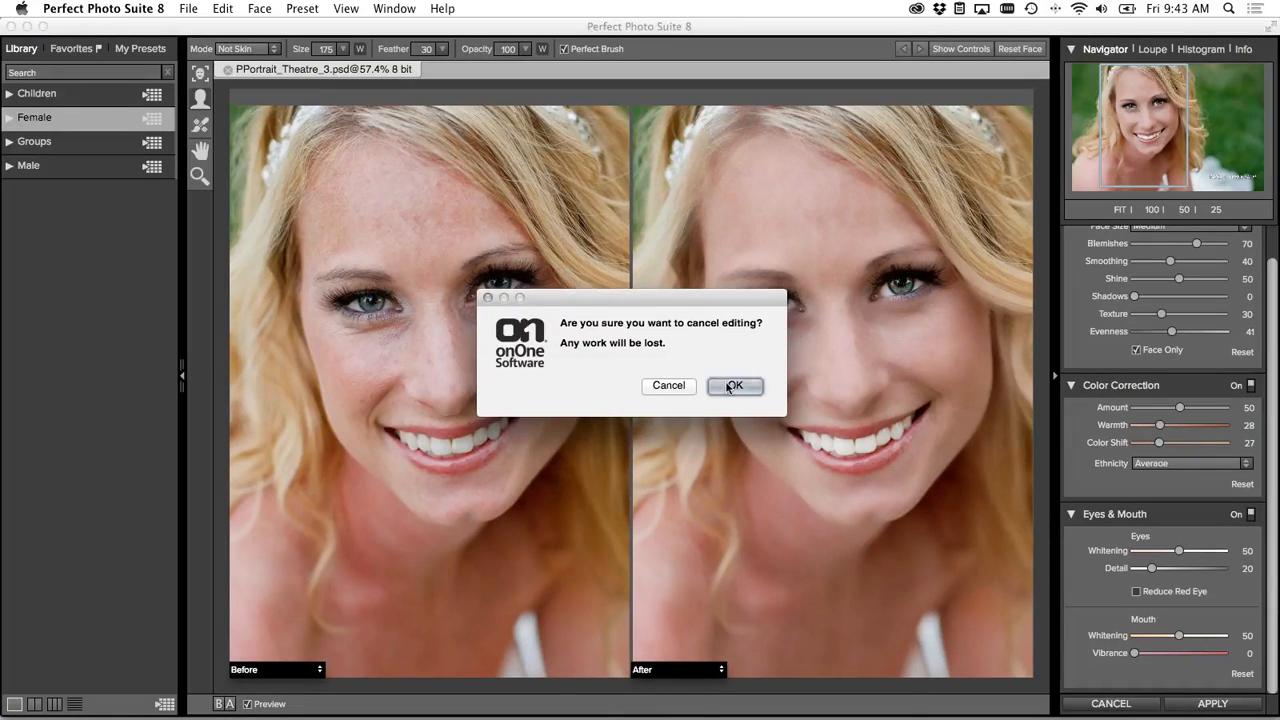
click(737, 385)
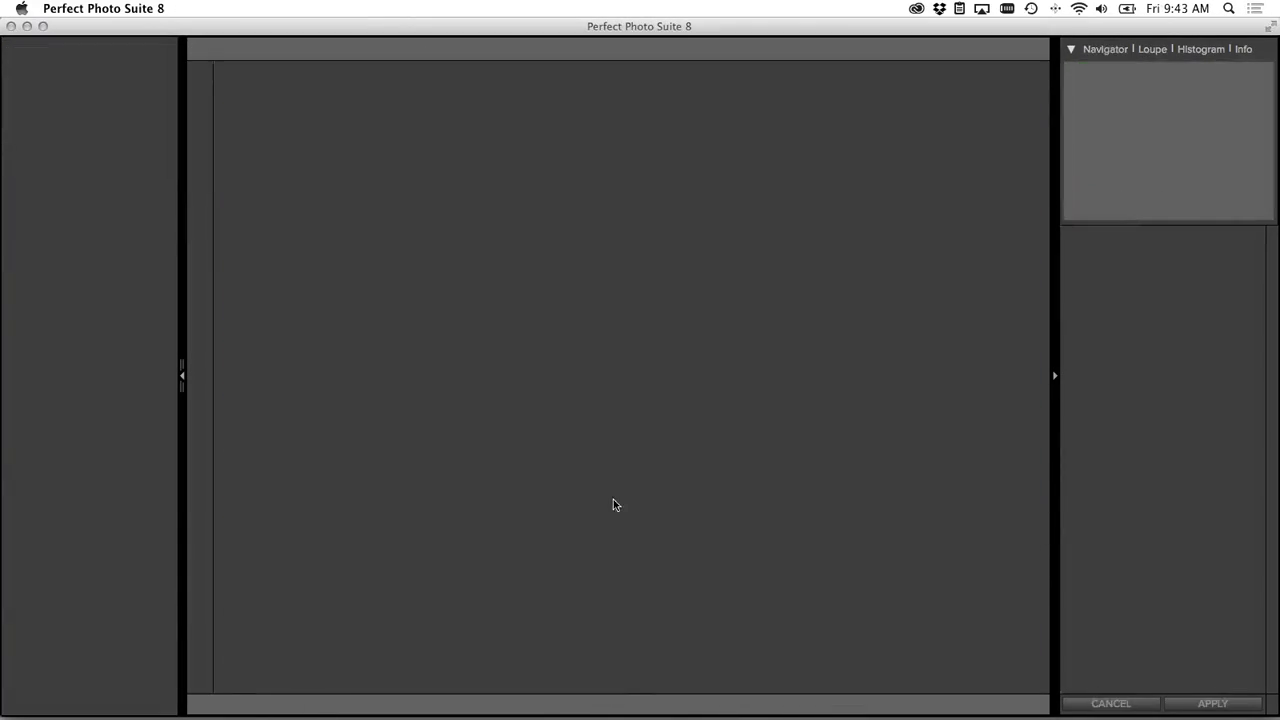
mouse_move(697, 713)
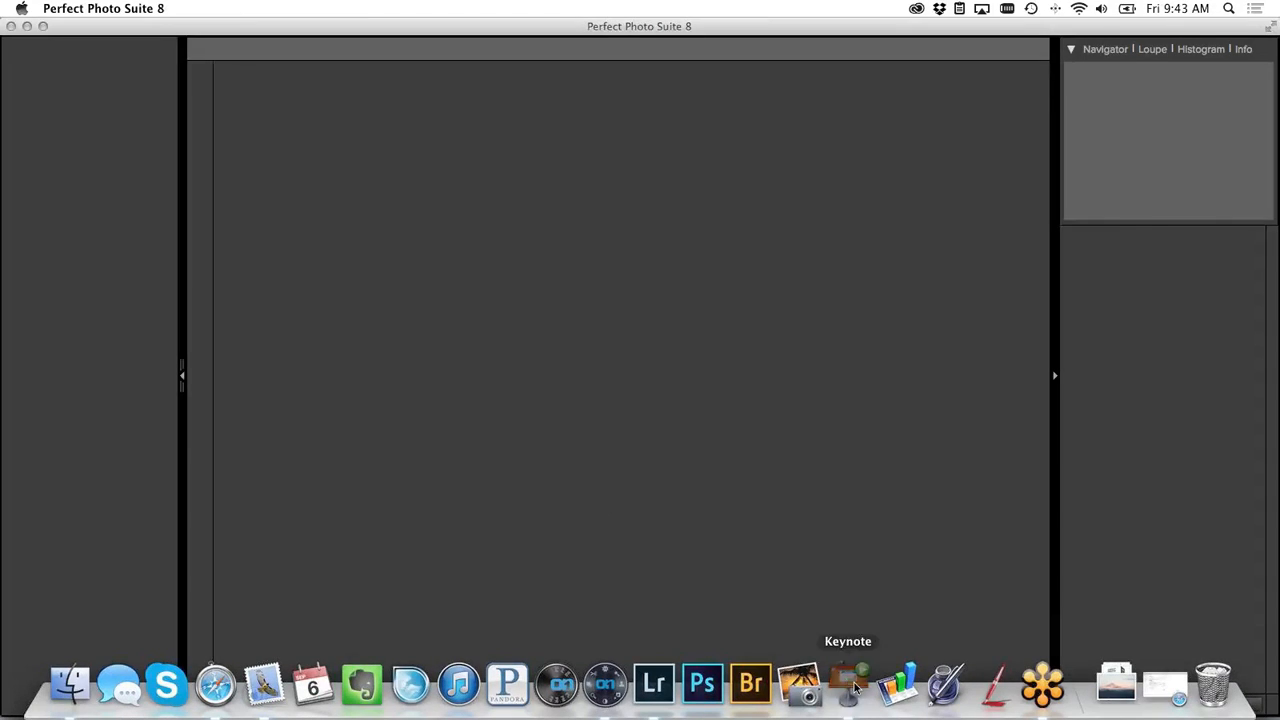
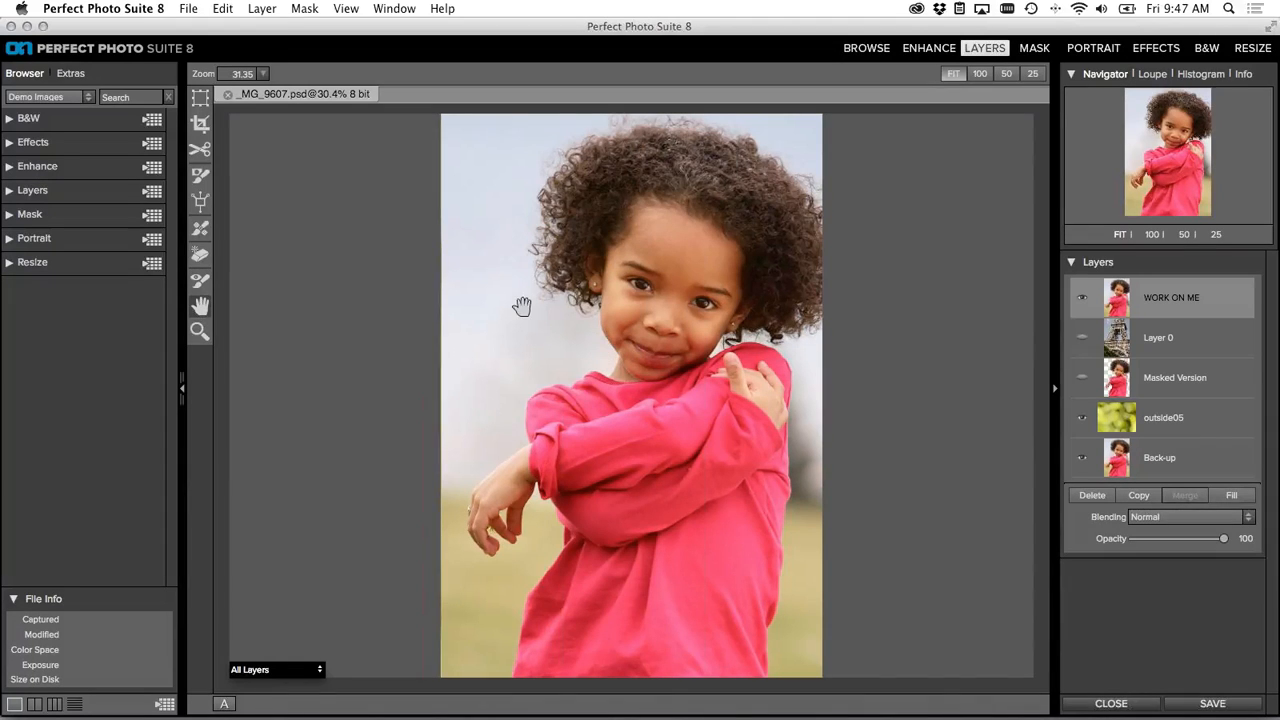
- Add outside05.jpg from the Outside backgrounds in the Extras to _MG_9607.psd as a new layer
click(68, 74)
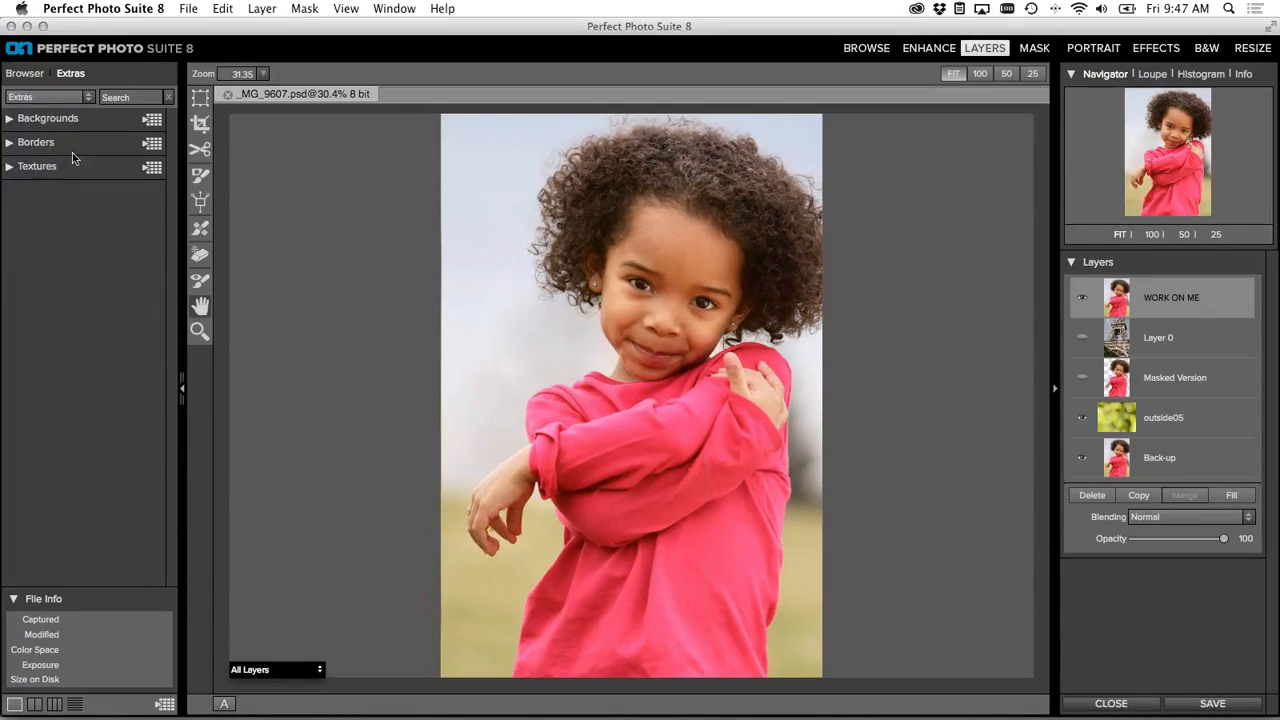
click(152, 120)
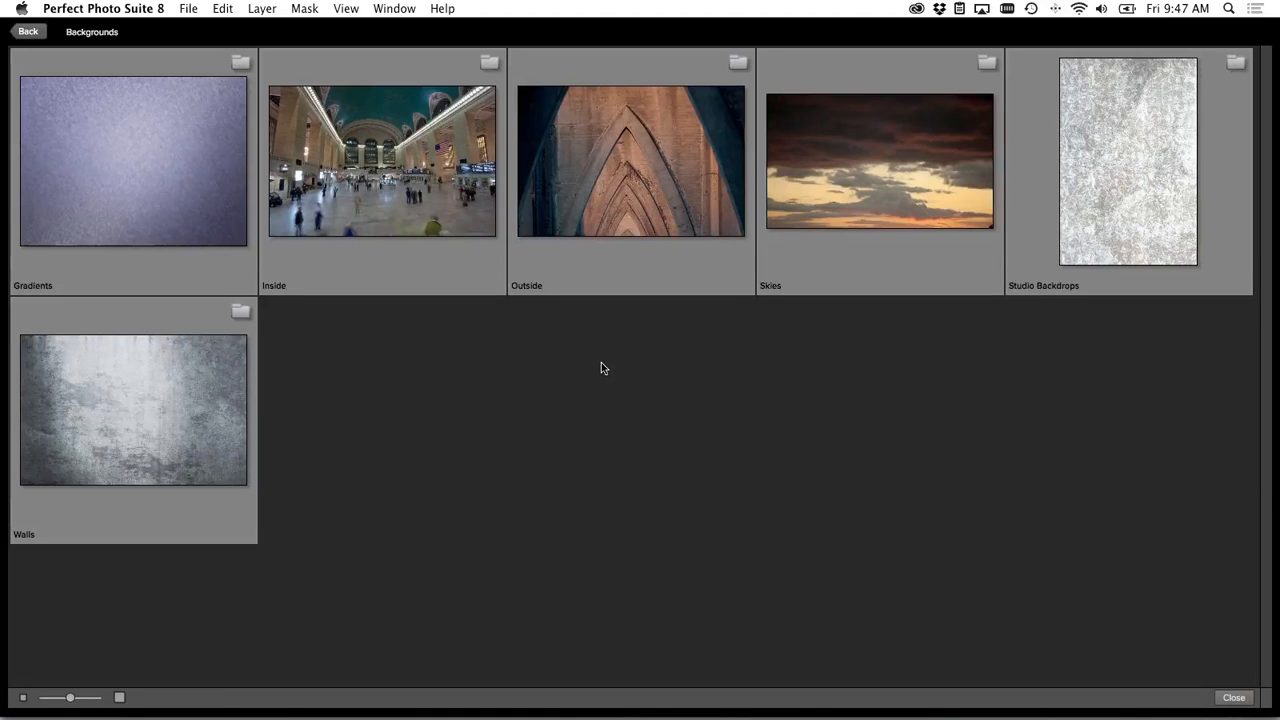
double_click(628, 227)
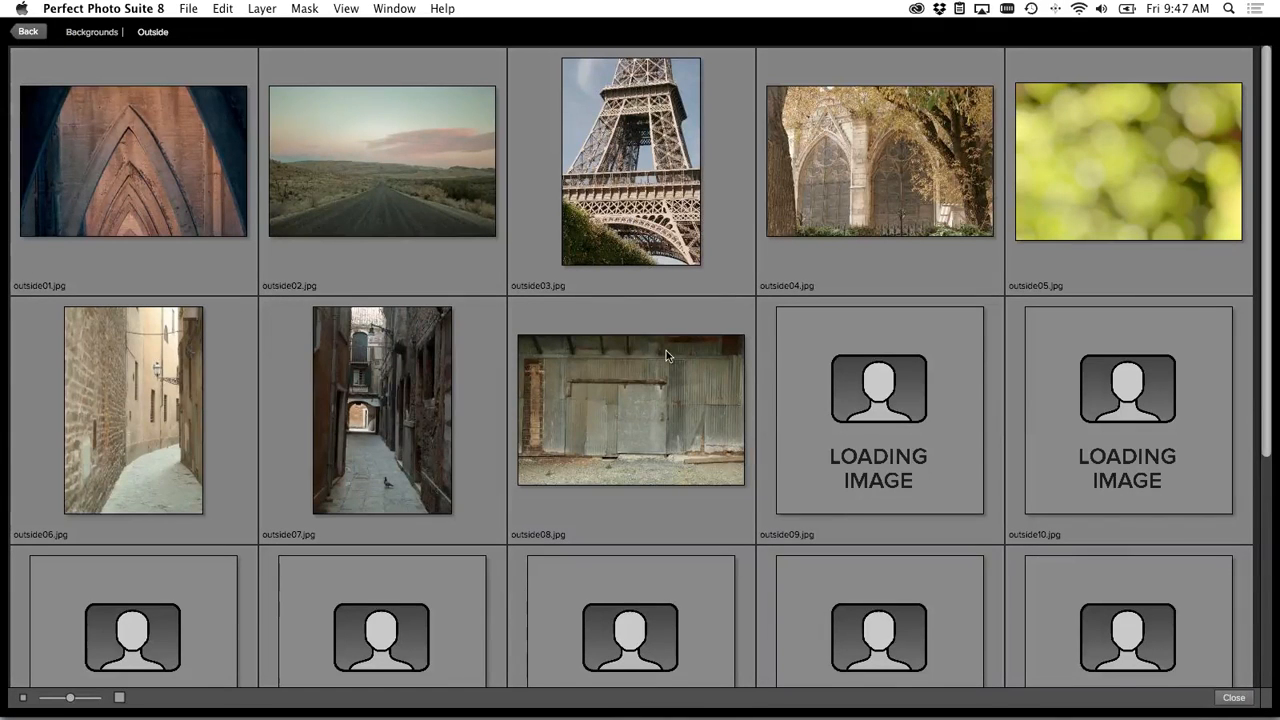
scroll(666, 350, down, 5)
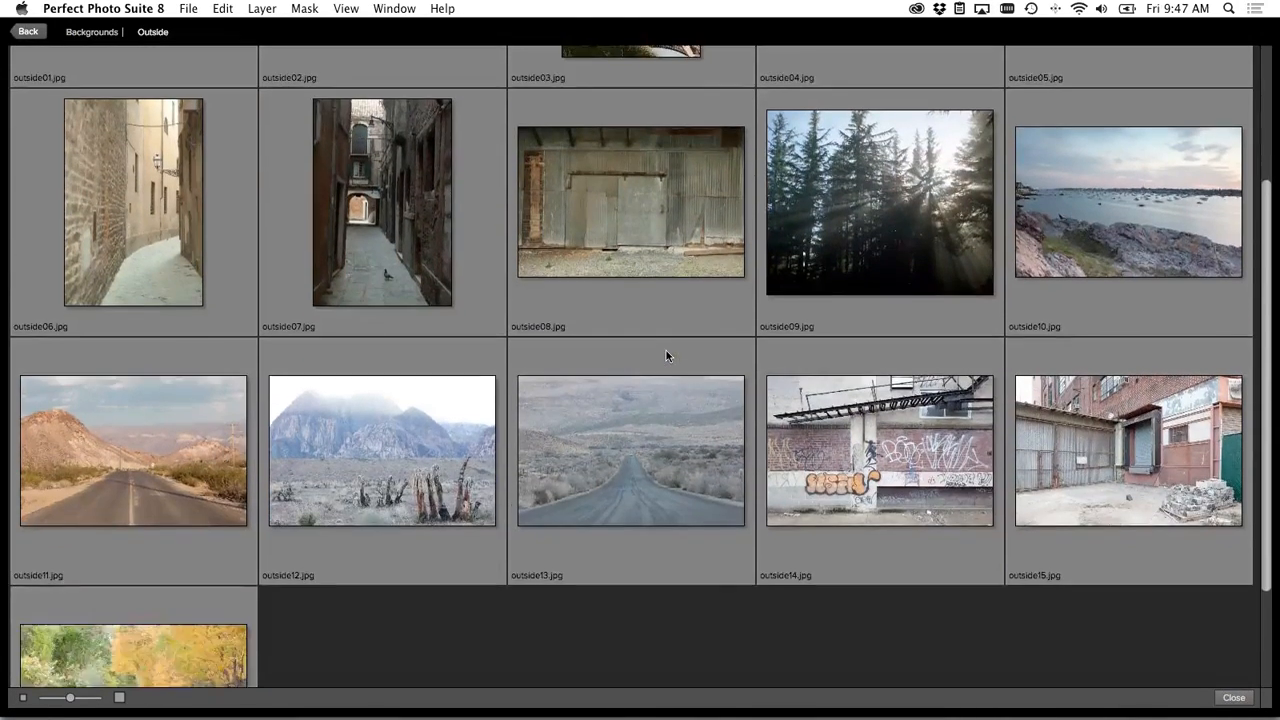
scroll(666, 350, up, 5)
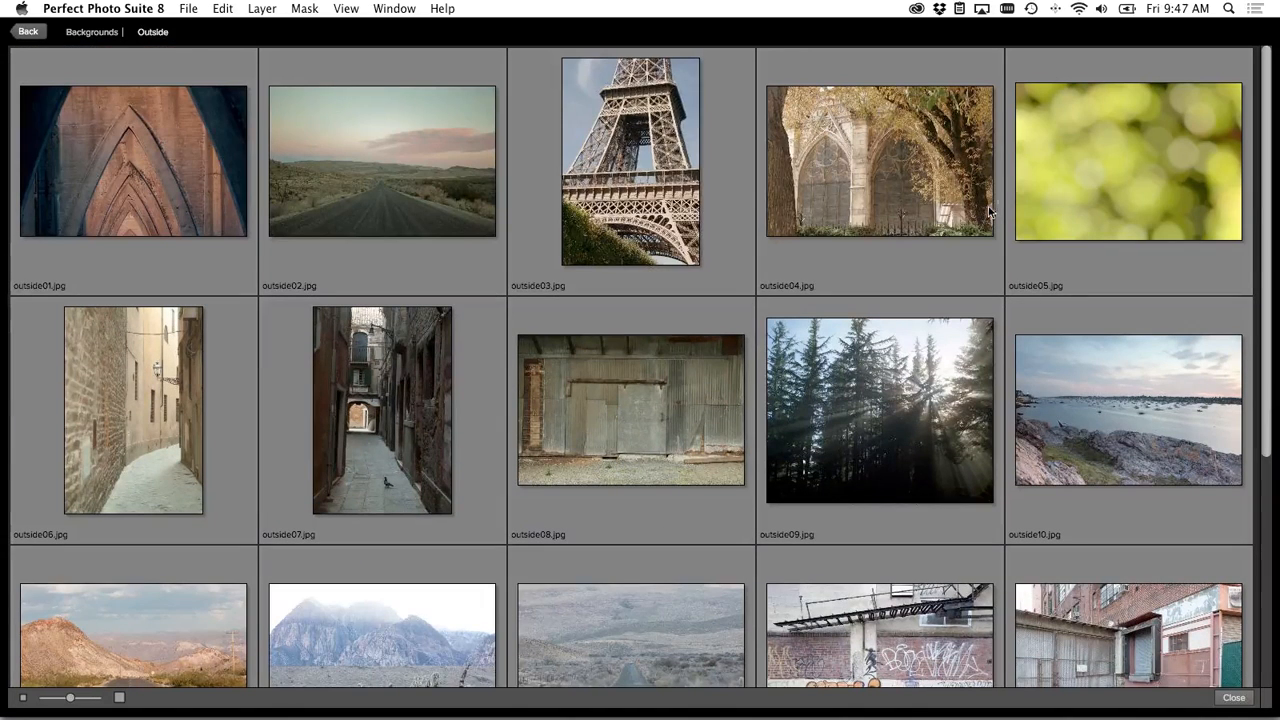
double_click(1108, 185)
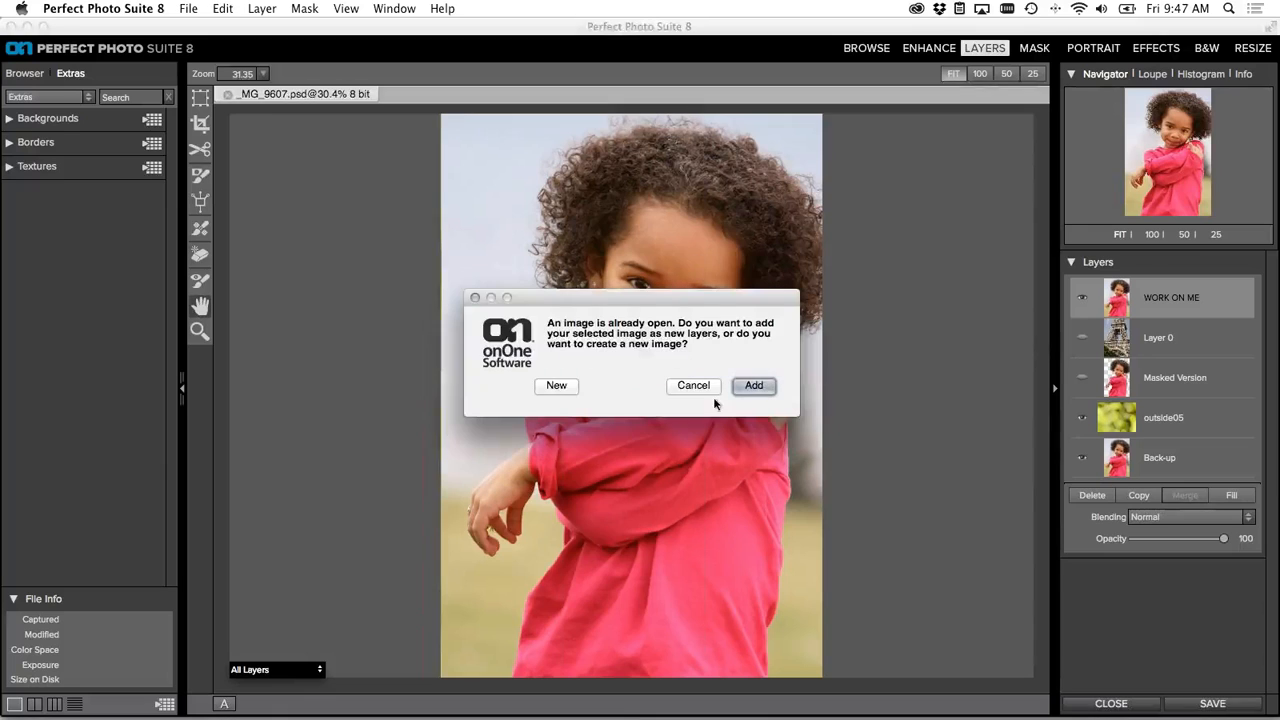
click(753, 386)
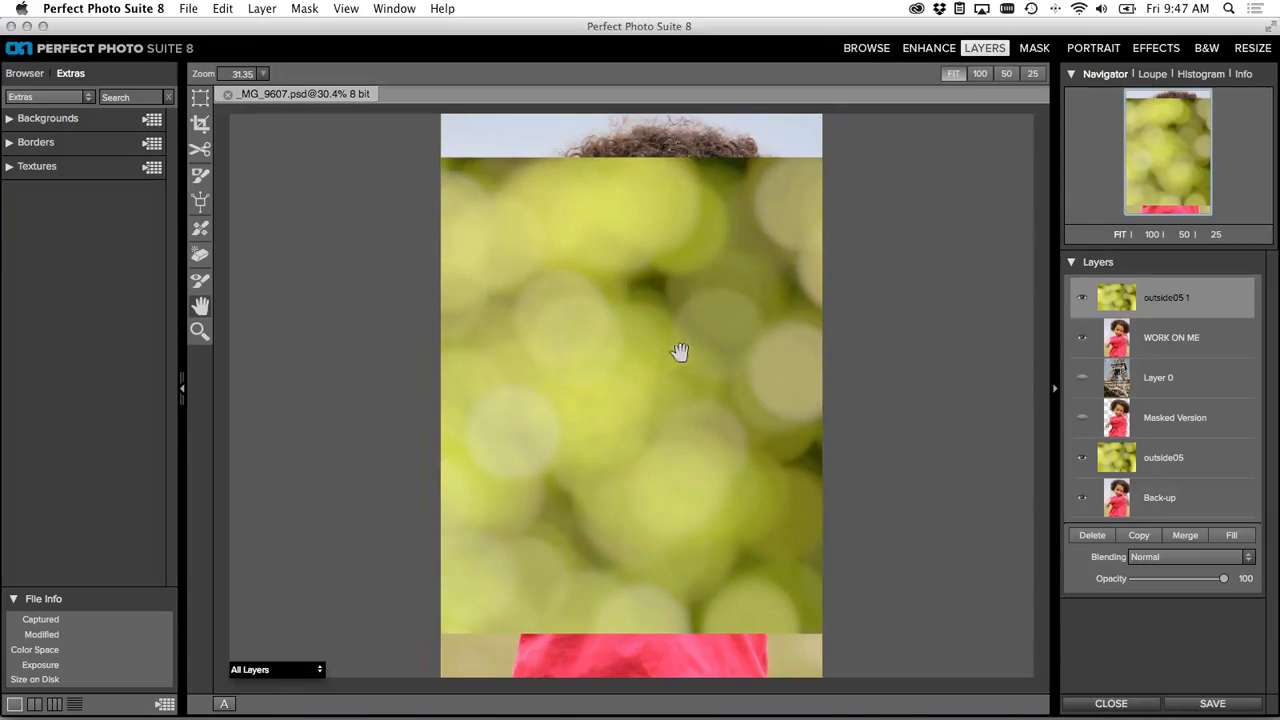
- Scale the new green background layer to 120, shift it to the left over the canvas, and apply the transform
click(200, 97)
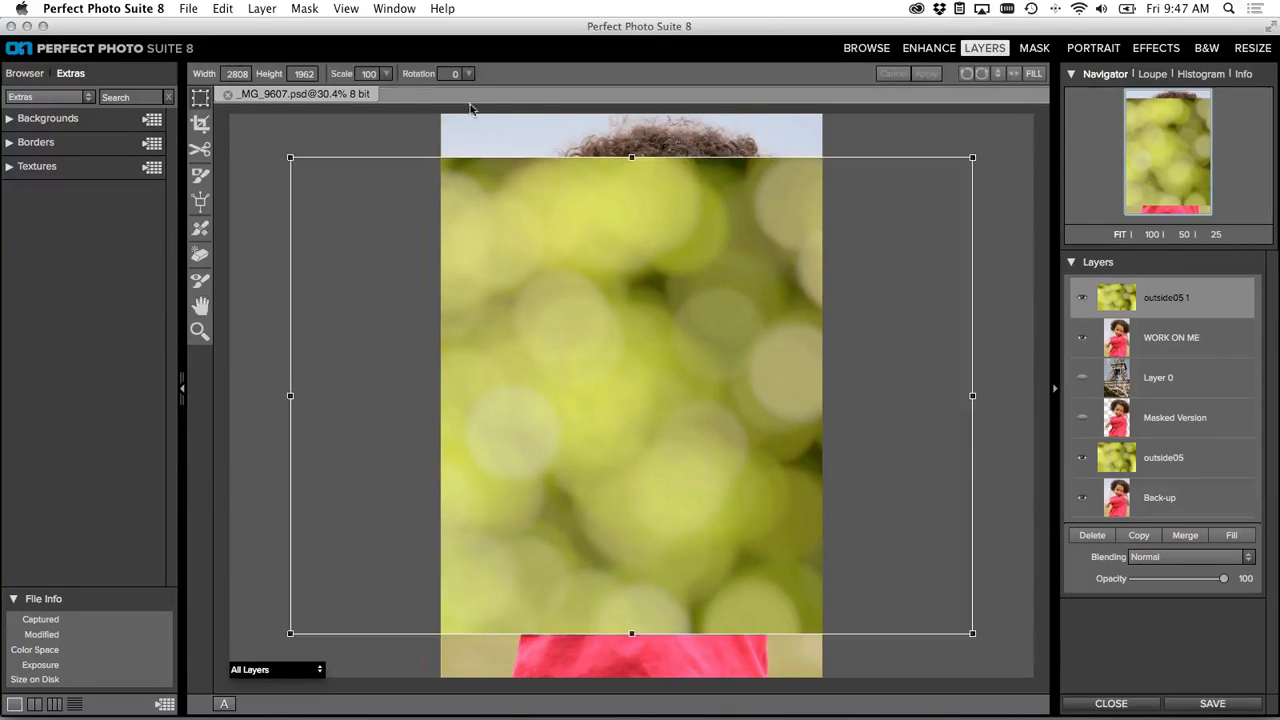
drag(343, 75, 347, 77)
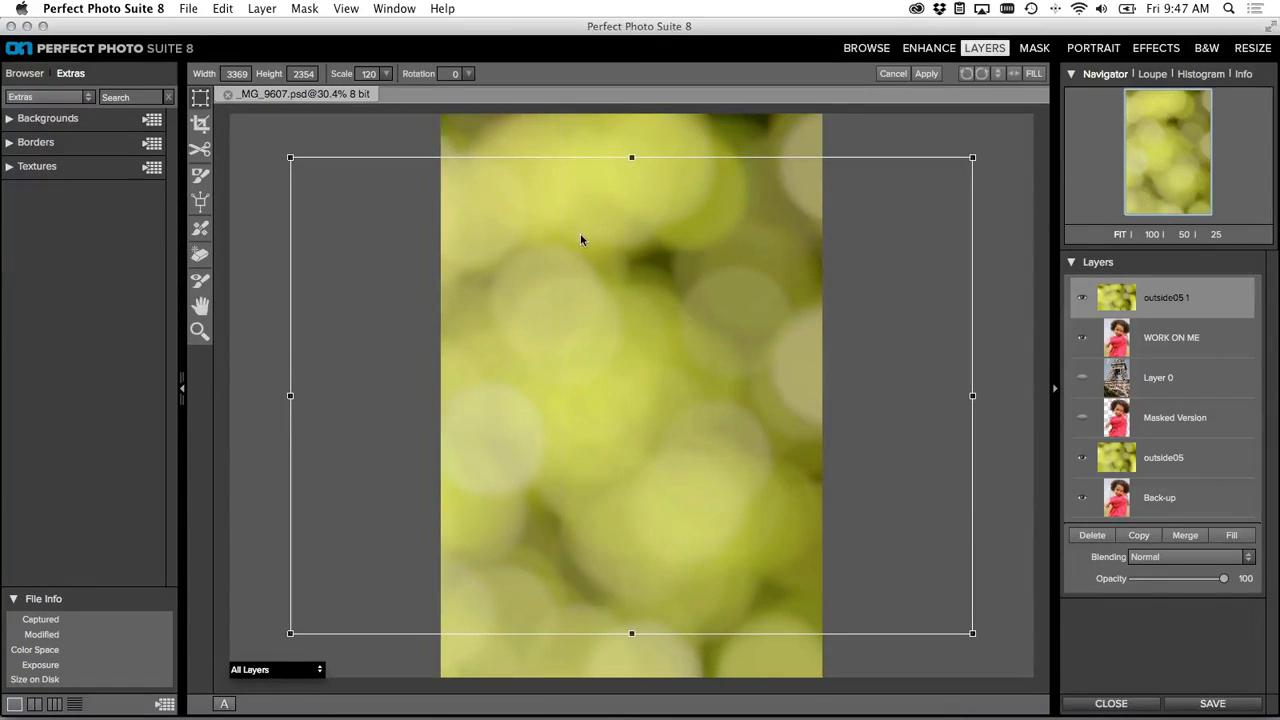
drag(683, 266, 540, 266)
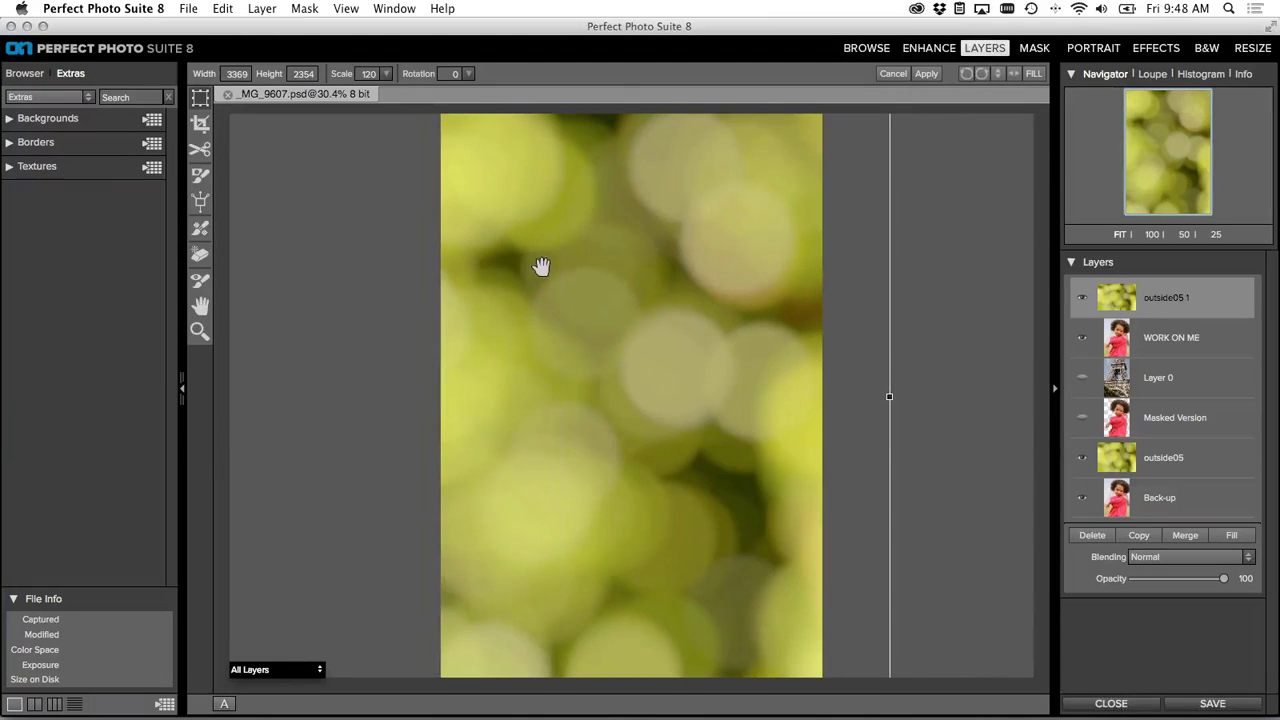
click(923, 76)
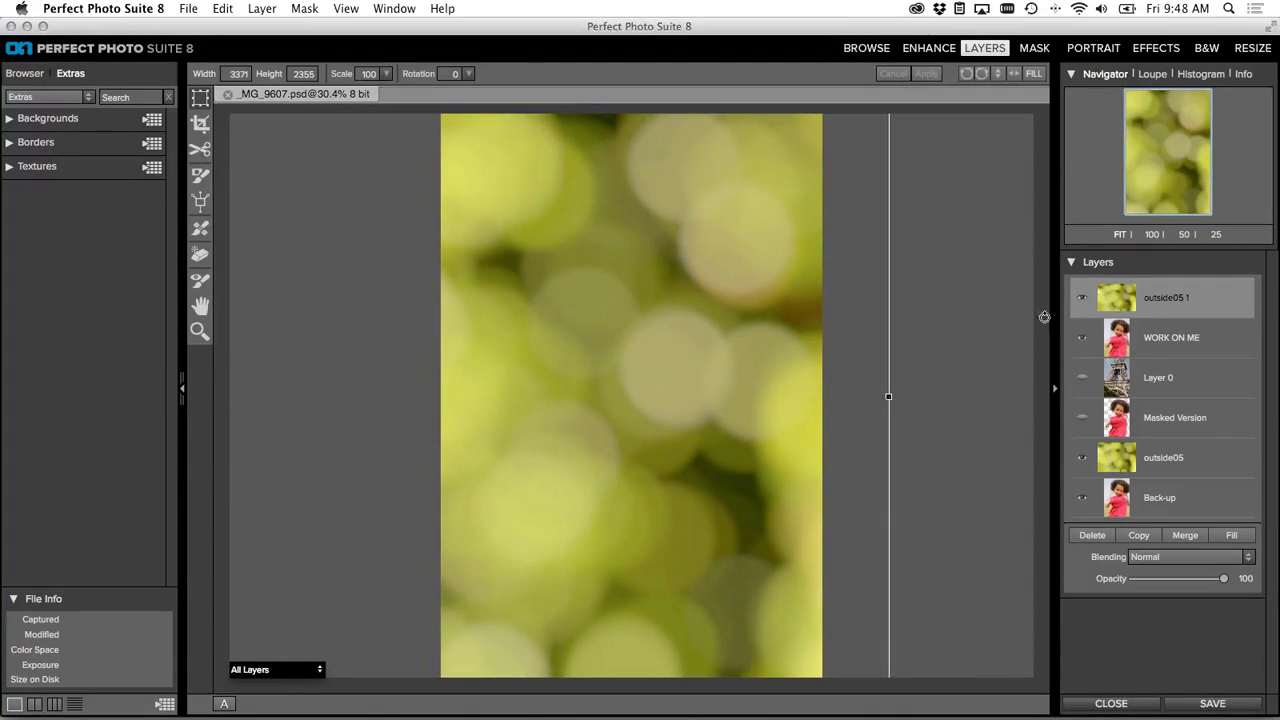
- Move the WORK ON ME layer above the new background layer and toggle its visibility to check the backdrop beneath
drag(1160, 340, 1150, 303)
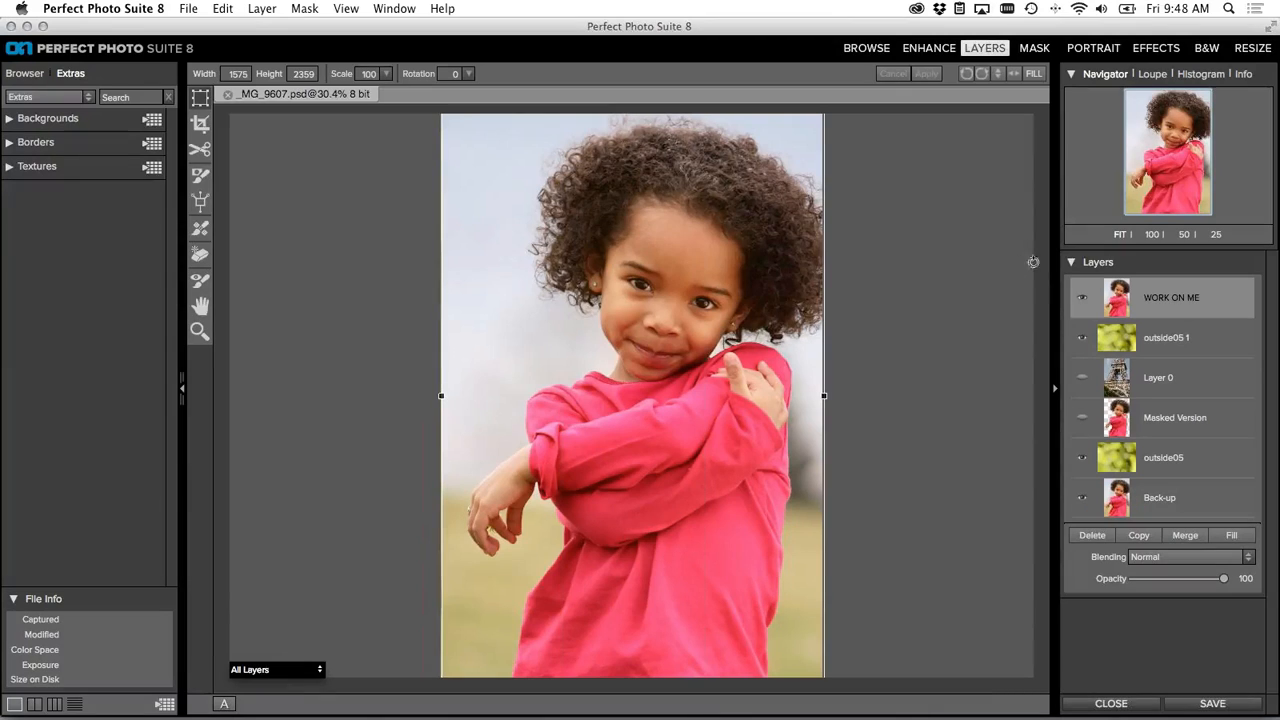
click(1080, 297)
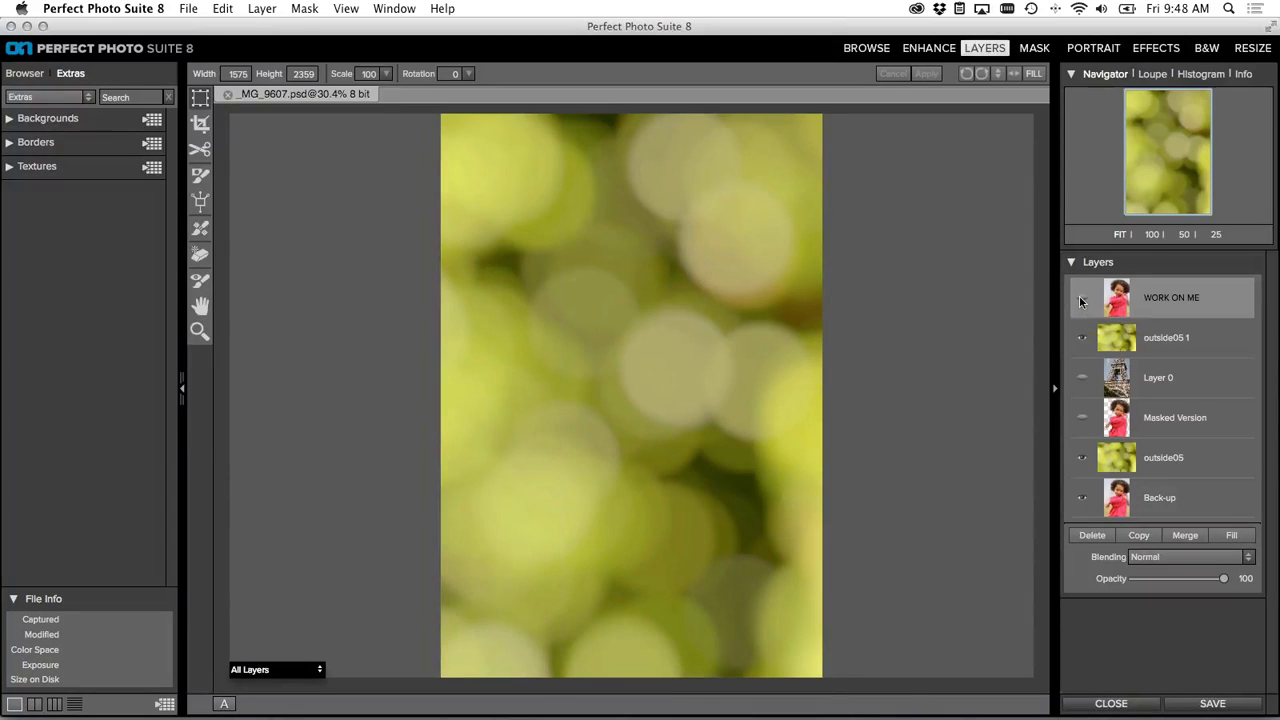
click(1080, 297)
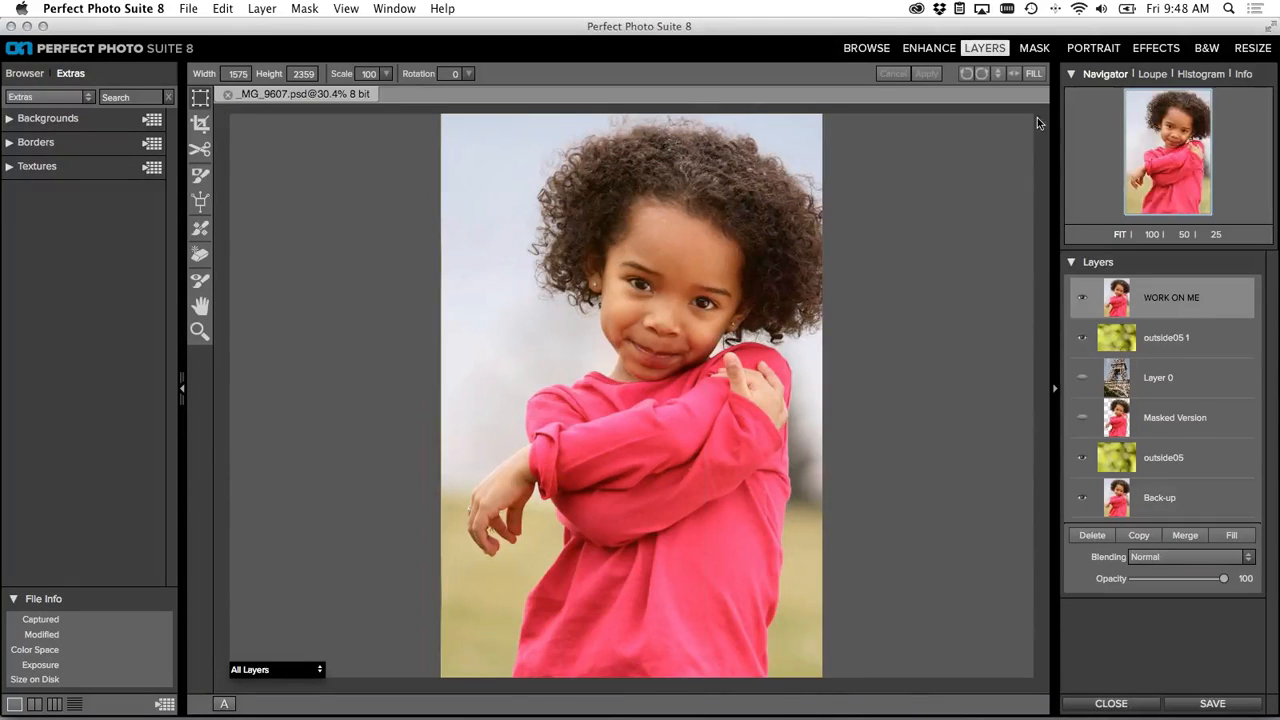
- Send the WORK ON ME layer to the Mask module and preview its Segments view before returning to All Layers
click(1038, 49)
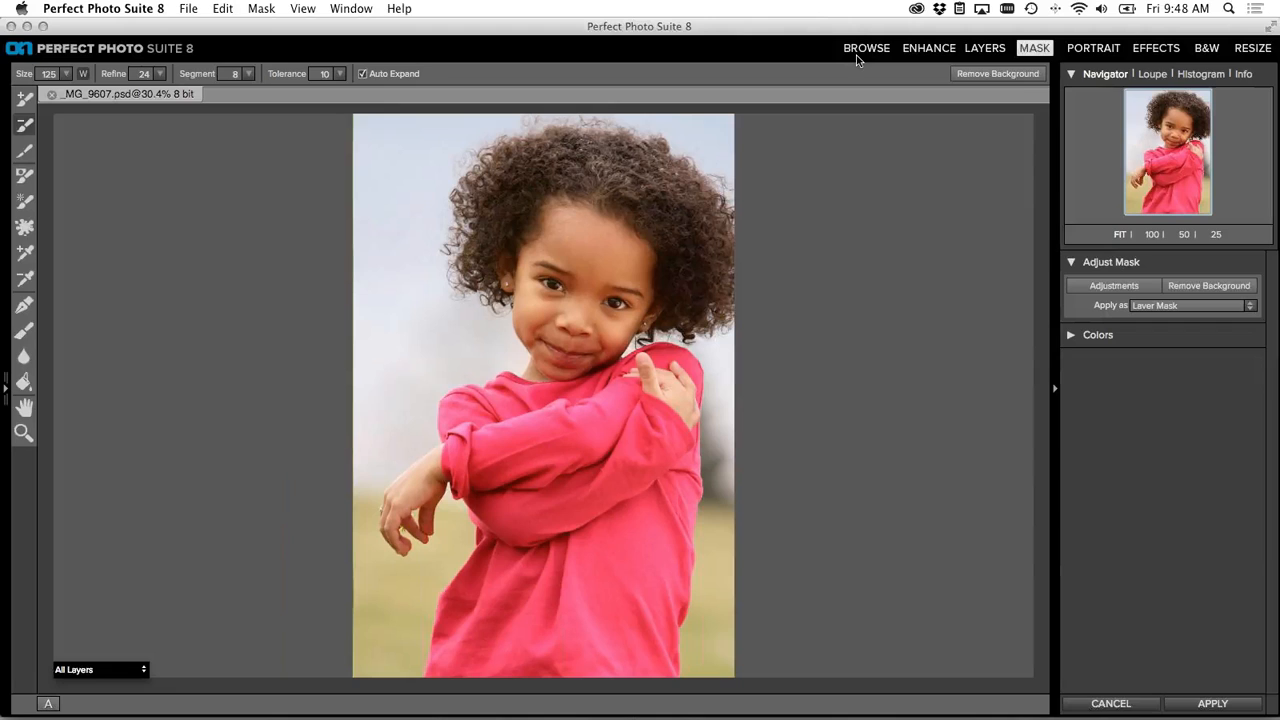
click(120, 669)
click(89, 658)
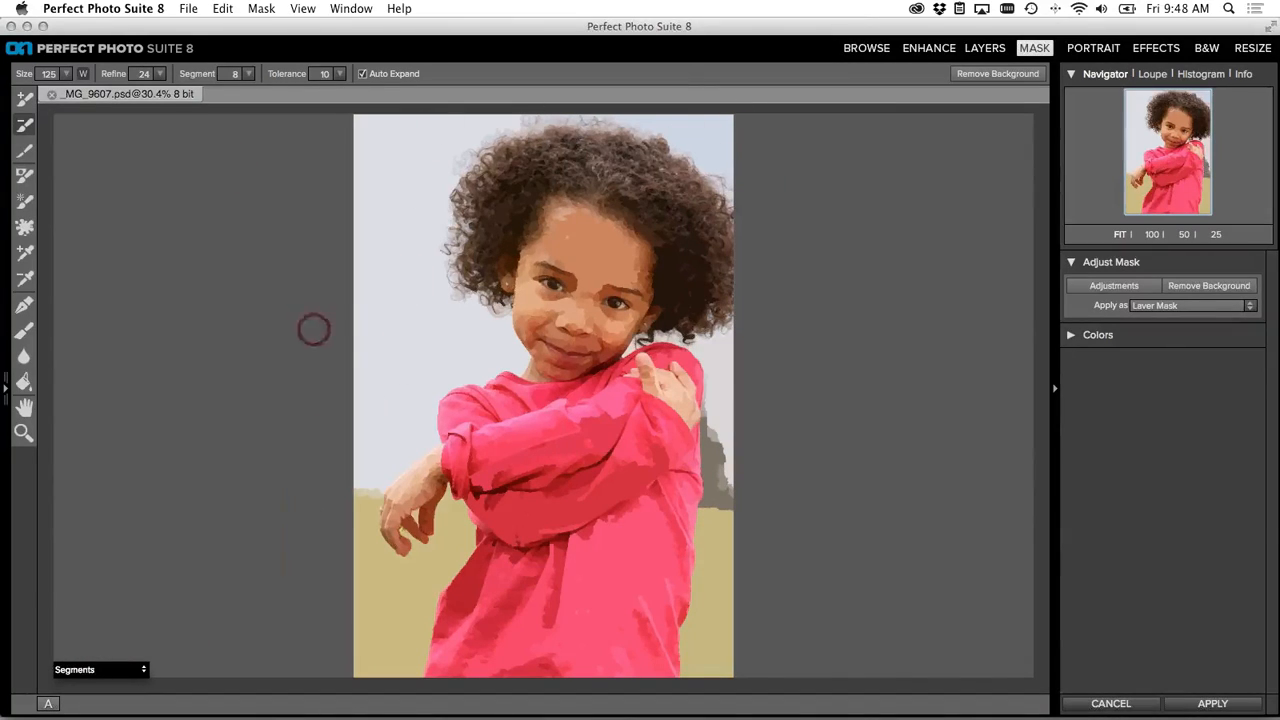
click(100, 669)
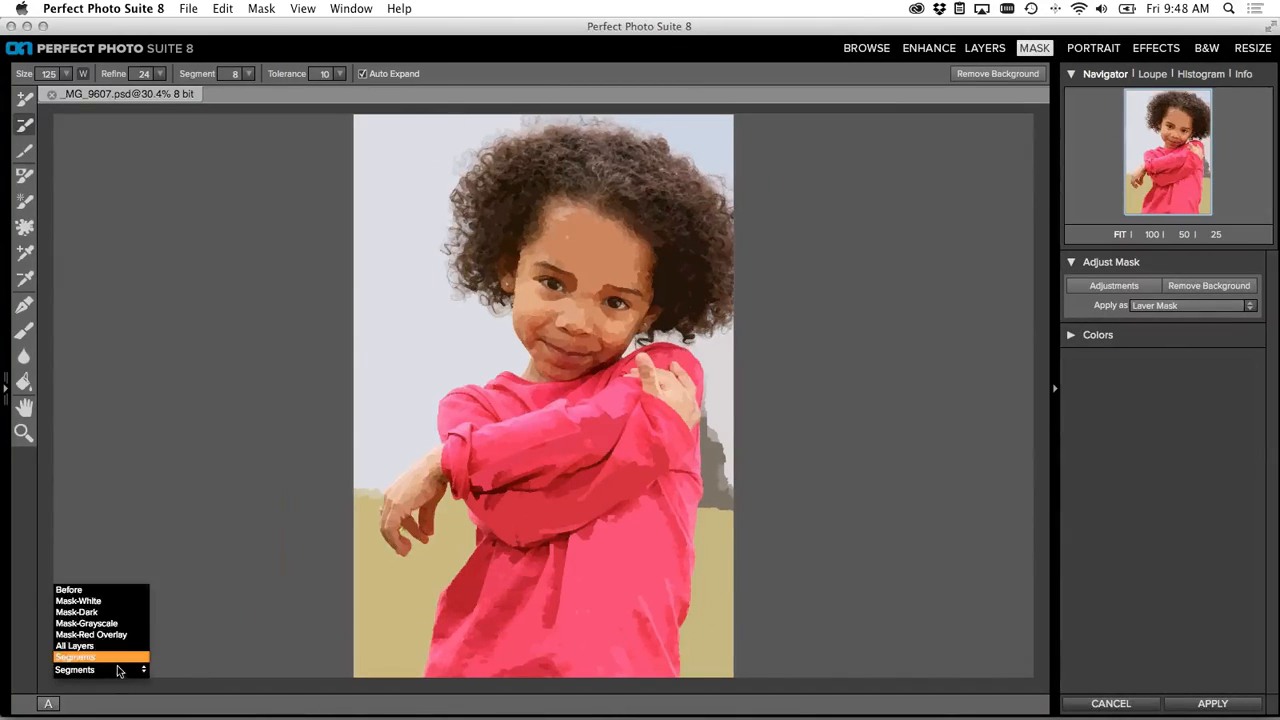
click(93, 656)
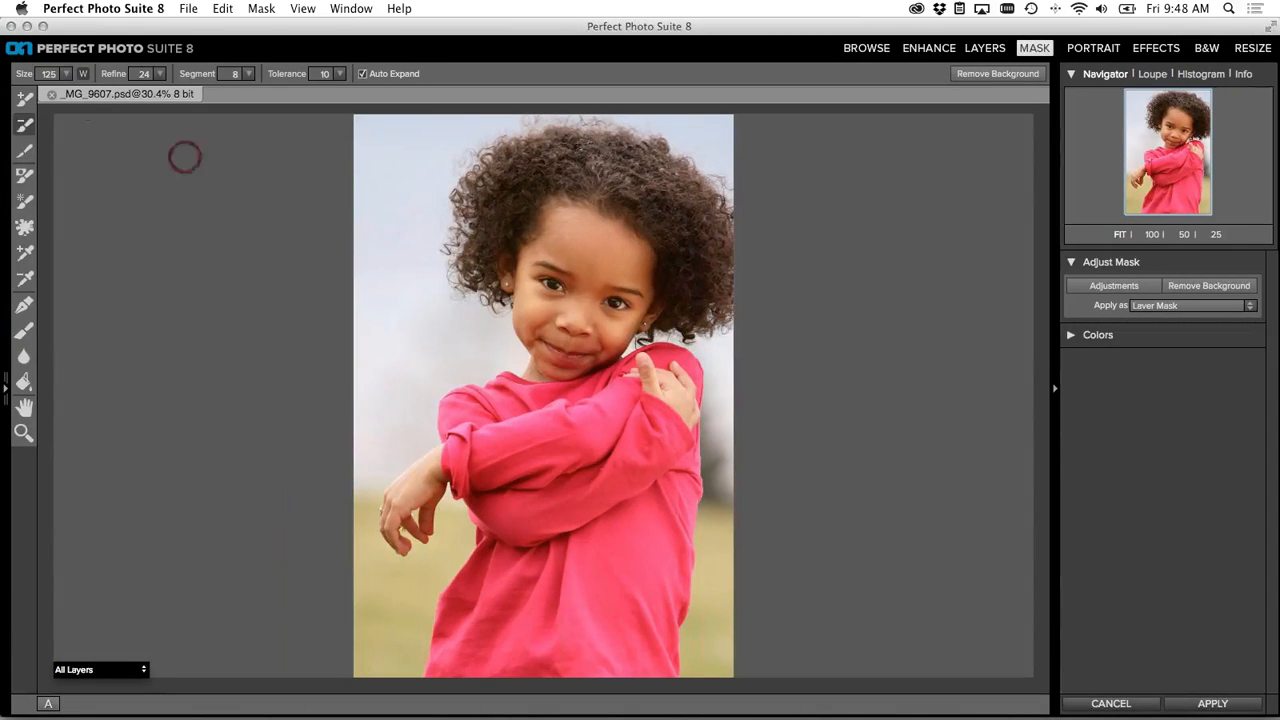
- Mask out the sky and grass on both sides of the girl with the size 125 auto-expanding removal brush
mouse_move(414, 143)
mouse_down()
mouse_move(380, 244)
mouse_move(400, 389)
mouse_move(352, 487)
mouse_move(337, 565)
mouse_move(360, 633)
mouse_move(409, 592)
mouse_up()
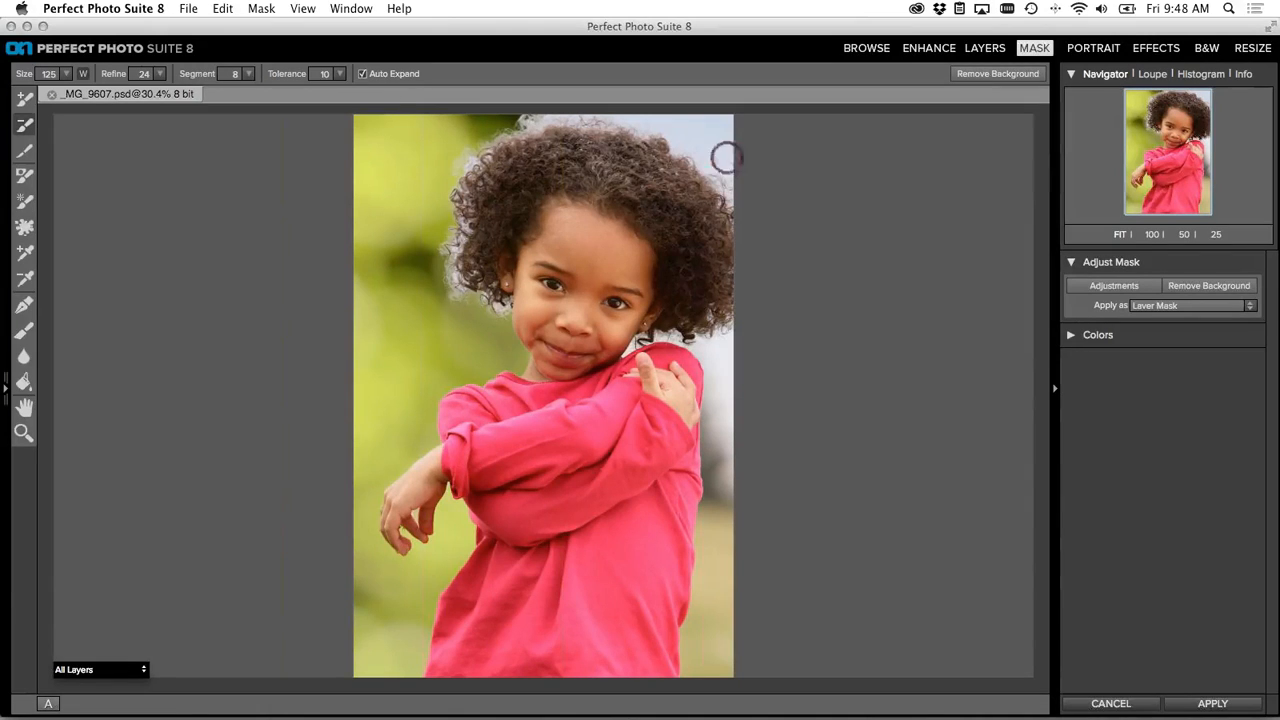
click(706, 128)
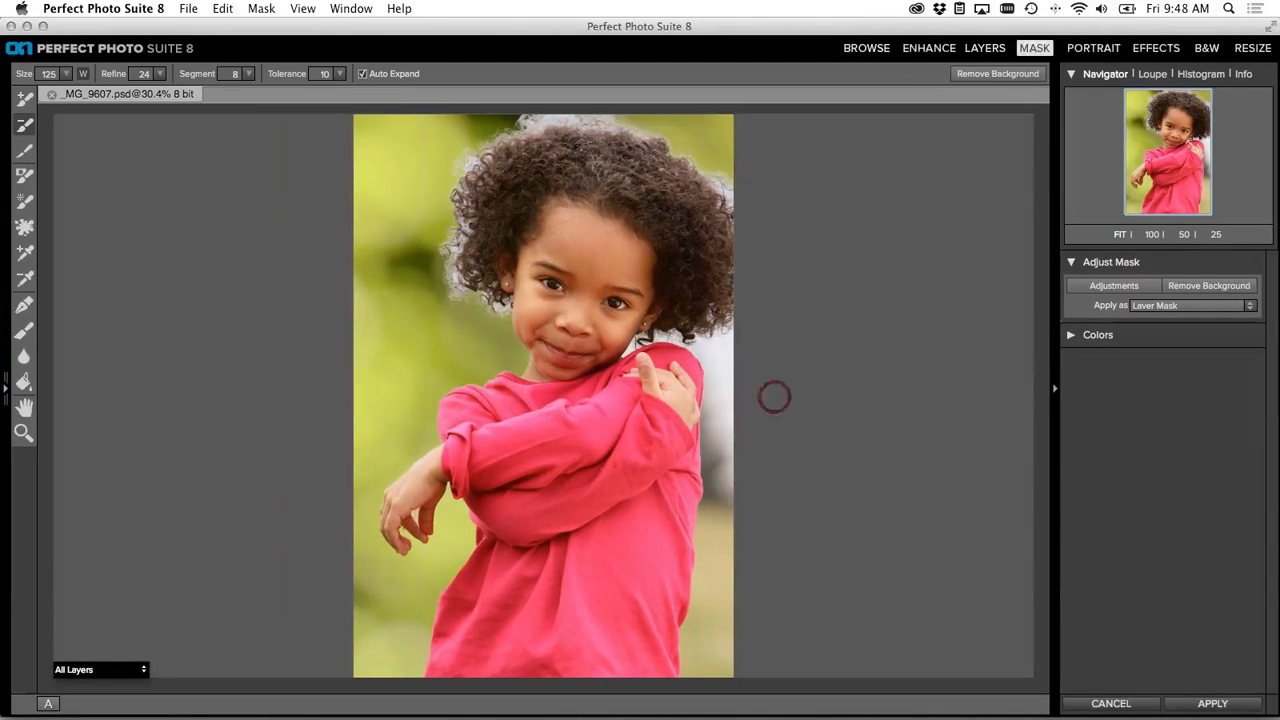
mouse_move(733, 373)
mouse_down()
mouse_move(706, 662)
mouse_move(717, 663)
mouse_up()
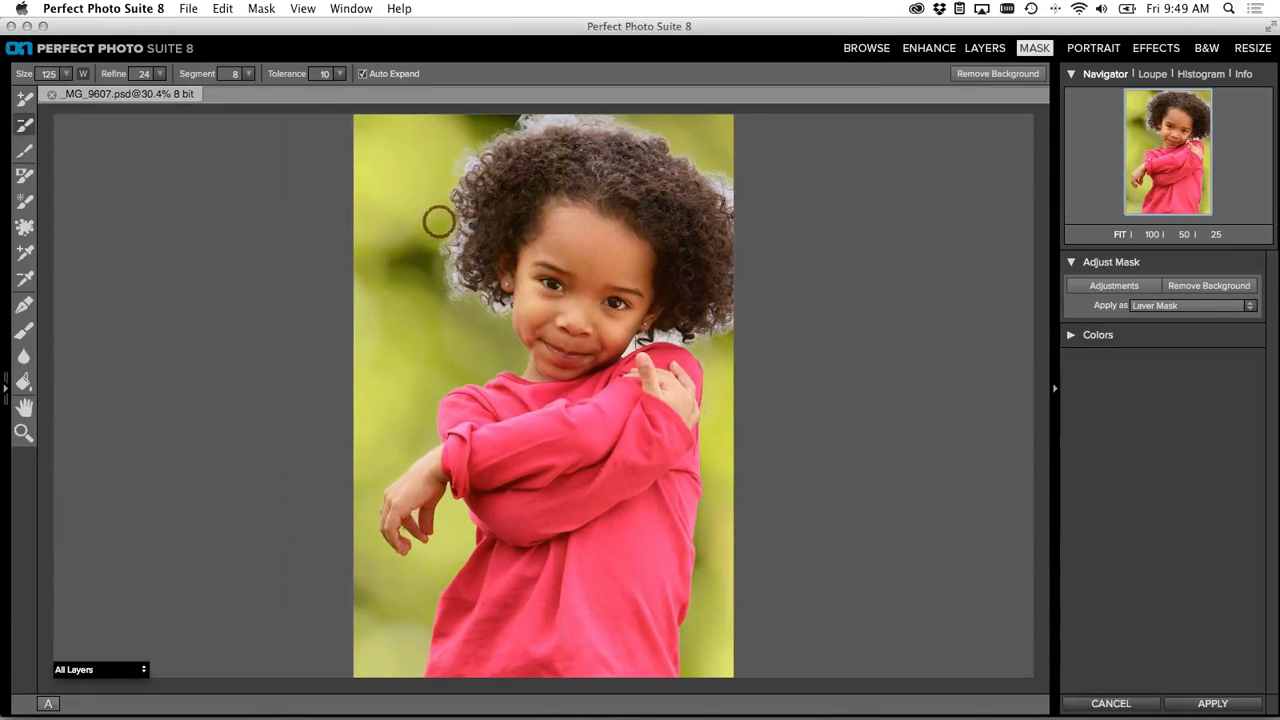
- Refine the mask along the edges of the girl's curly hair with a size 150 brush and Color Decontamination
click(19, 153)
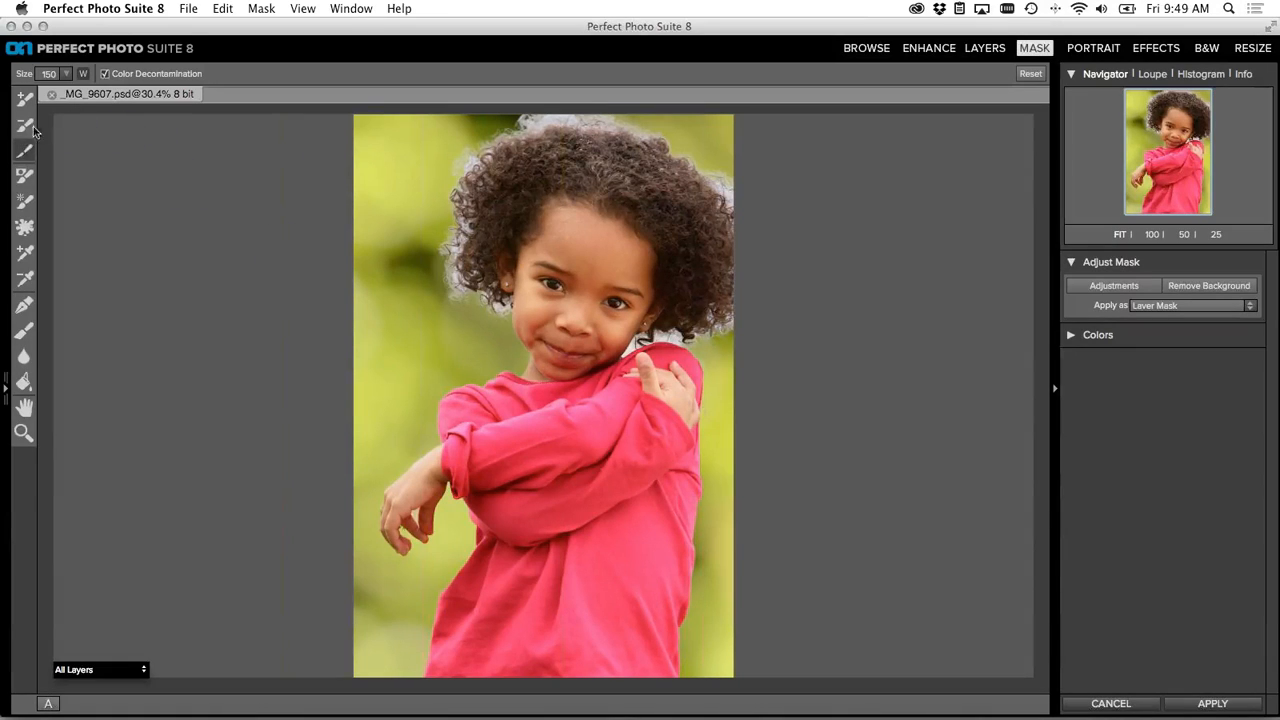
mouse_move(500, 298)
mouse_down()
mouse_move(462, 292)
mouse_move(448, 256)
mouse_move(468, 160)
mouse_move(550, 125)
mouse_move(665, 145)
mouse_move(728, 195)
mouse_move(735, 300)
mouse_move(695, 335)
mouse_move(638, 348)
mouse_up()
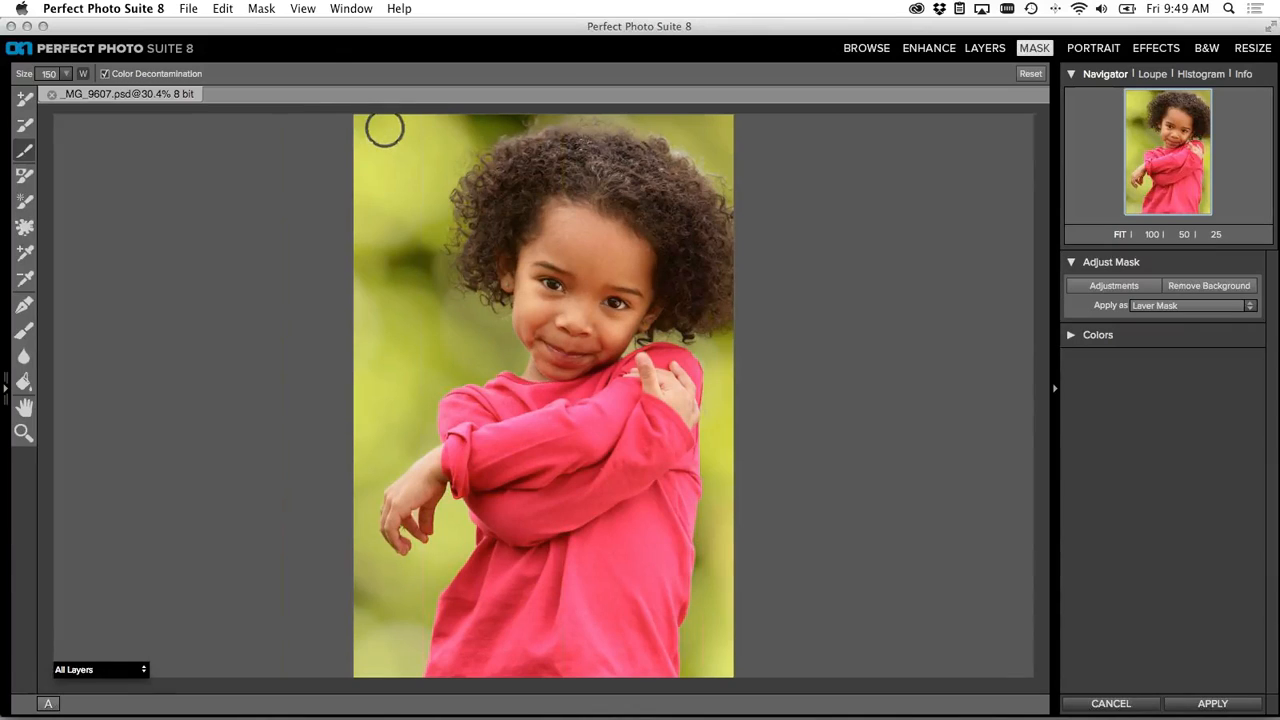
- Check the mask in grayscale and apply it to the WORK ON ME layer as a layer mask
key(super+m)
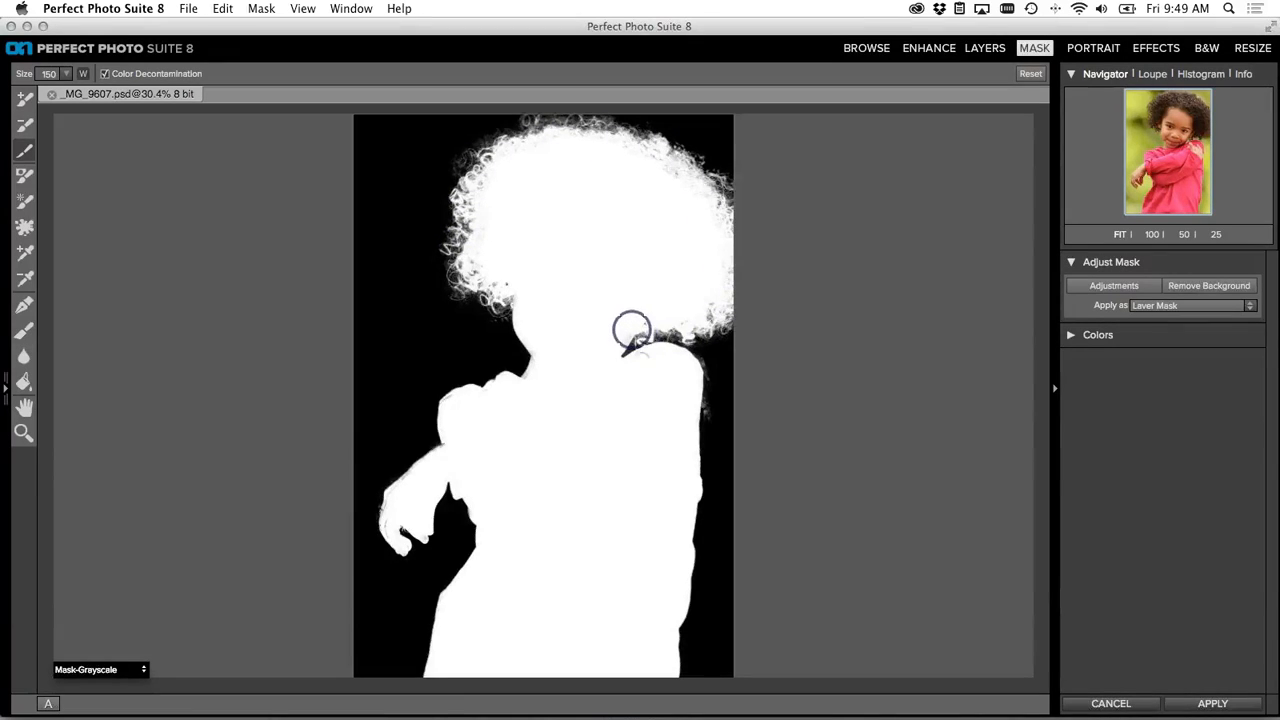
key(ctrl+m)
click(1210, 704)
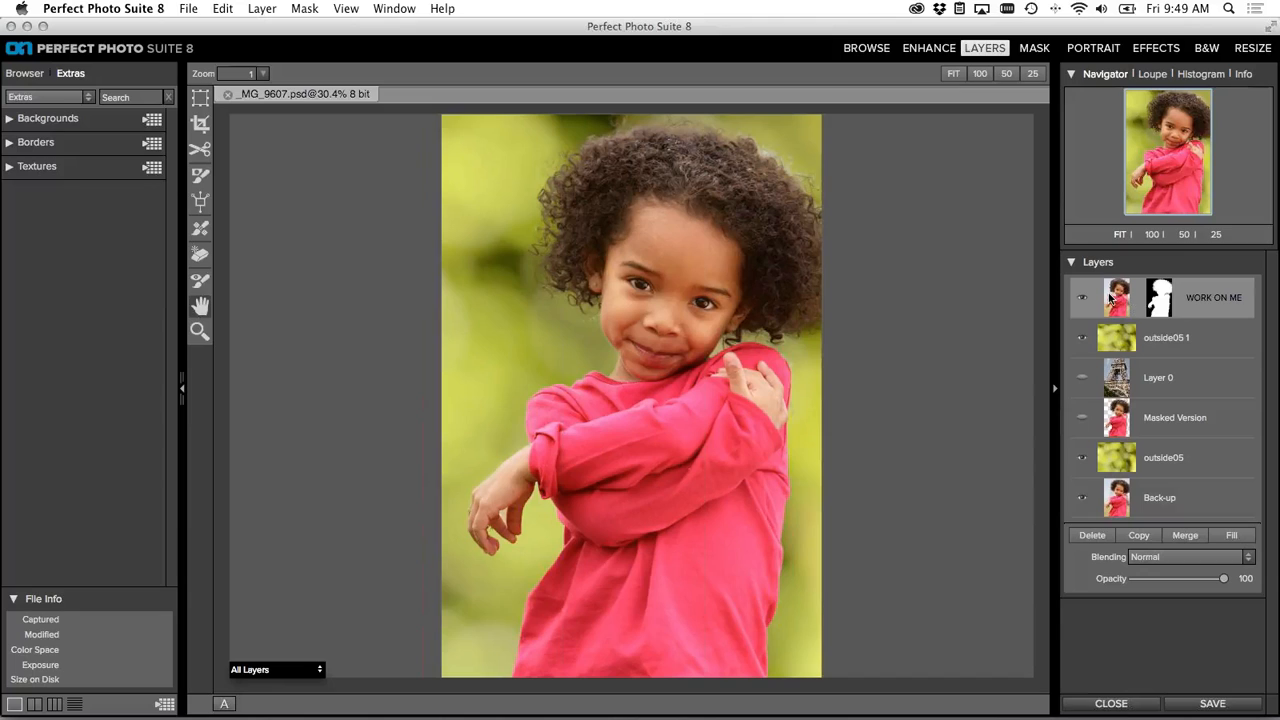
- Try to reposition the outside05 1 background layer behind the girl with the Transform tool
click(1146, 342)
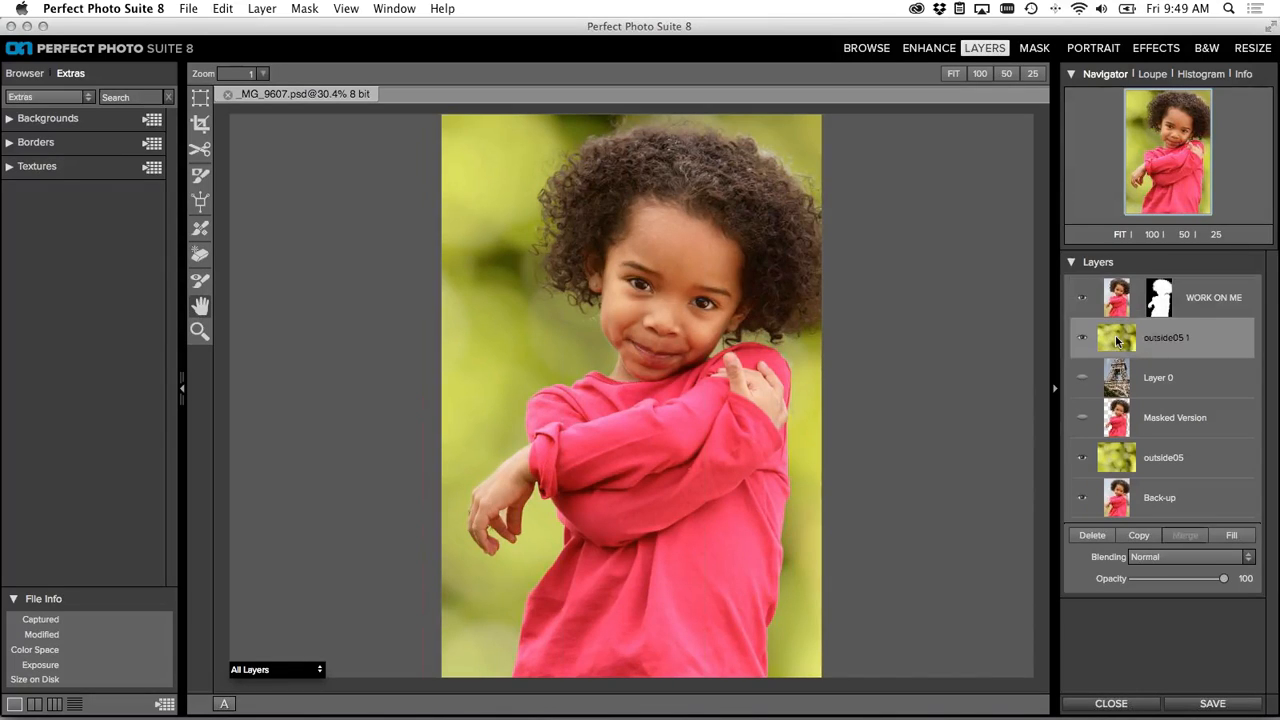
click(200, 122)
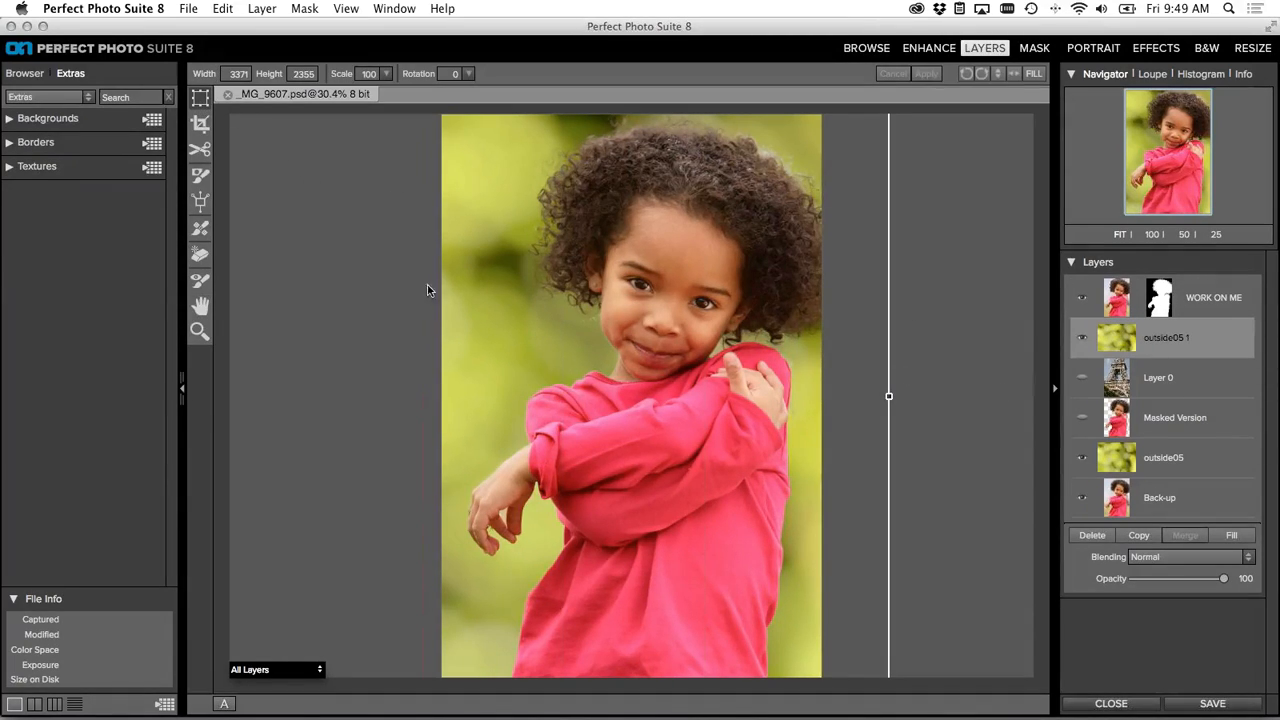
drag(474, 309, 594, 217)
- Close the _MG_9607.psd document and switch to Keynote
mouse_move(264, 700)
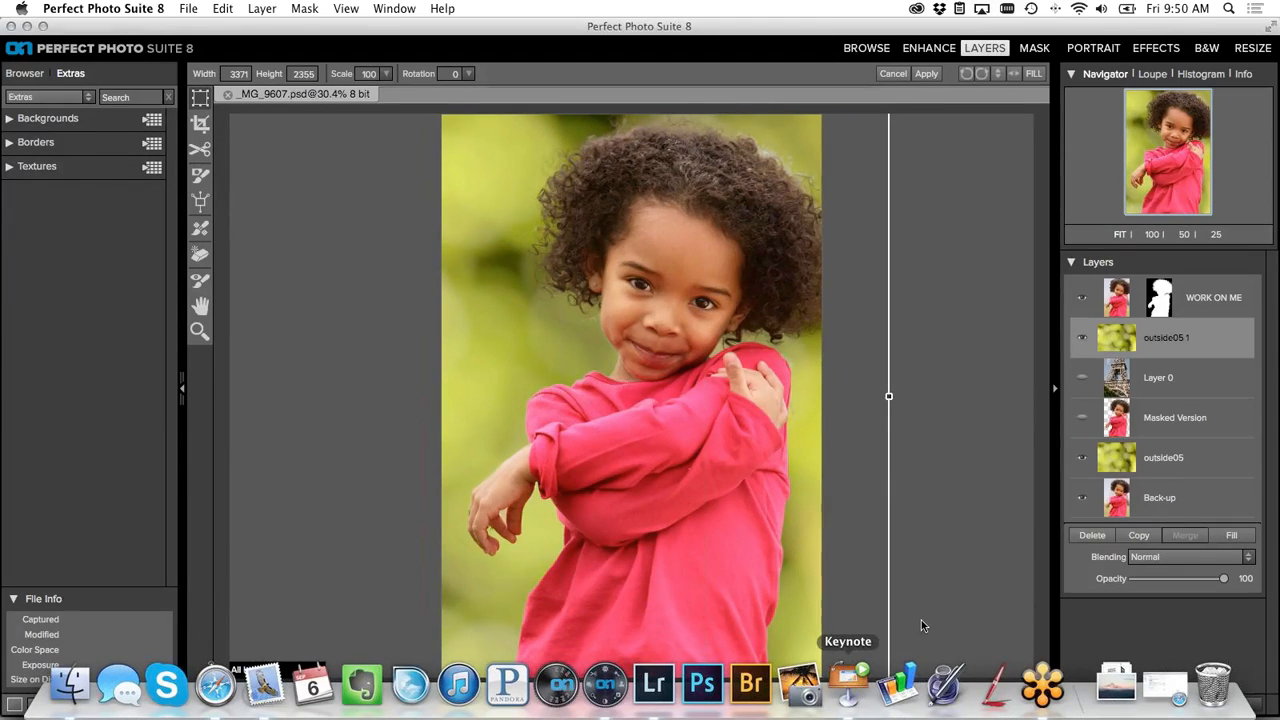
click(1110, 704)
click(590, 388)
click(853, 692)
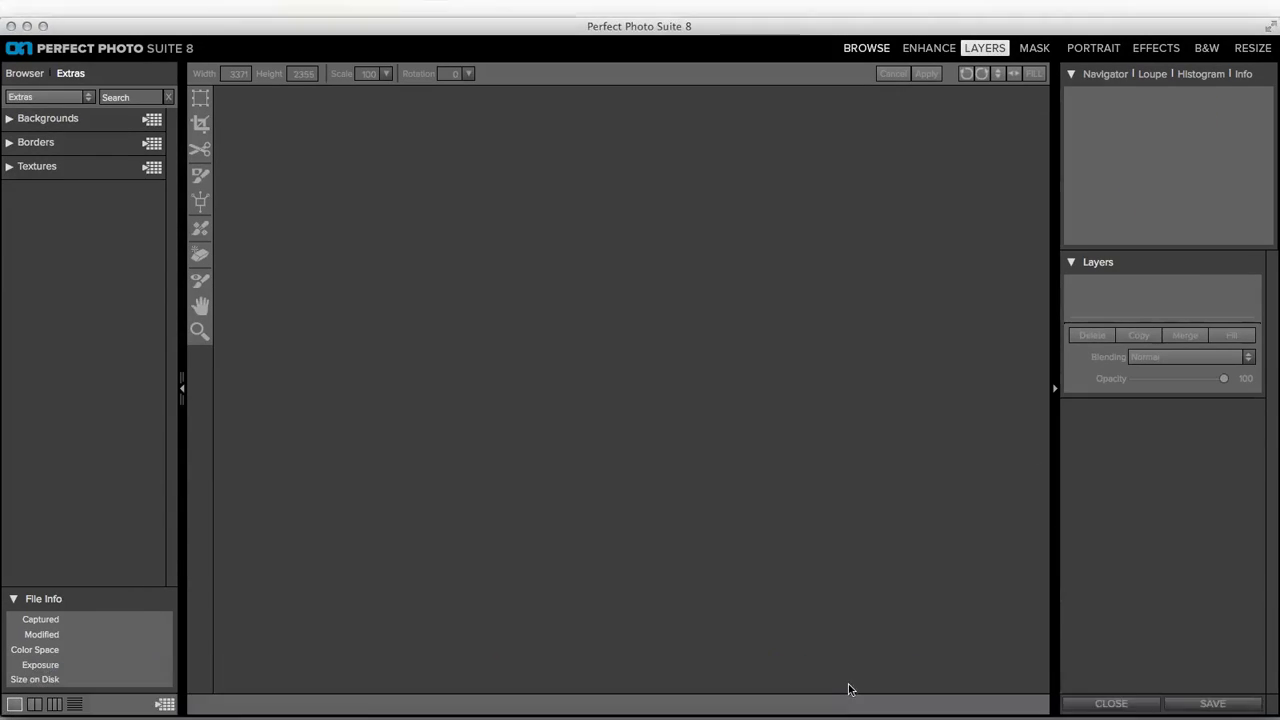
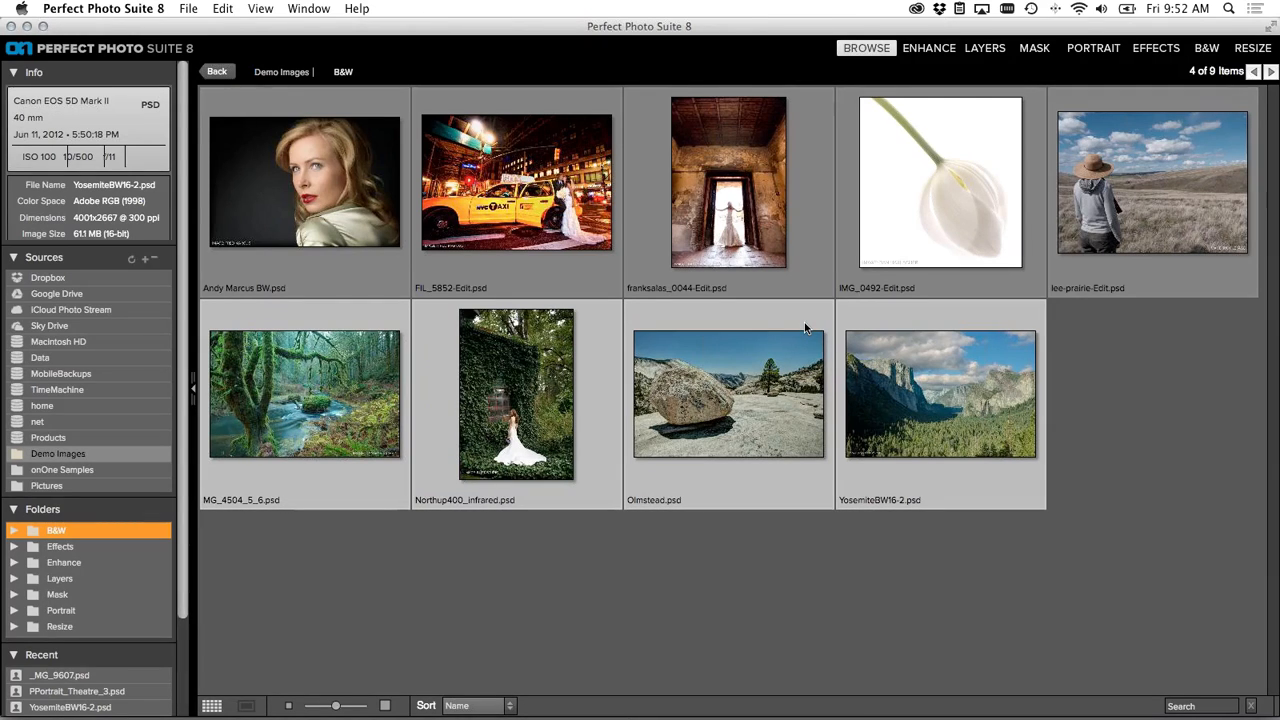
- Open Batch processing for the selected B&W folder photos and look over its settings from Source to Destination
click(188, 9)
click(270, 169)
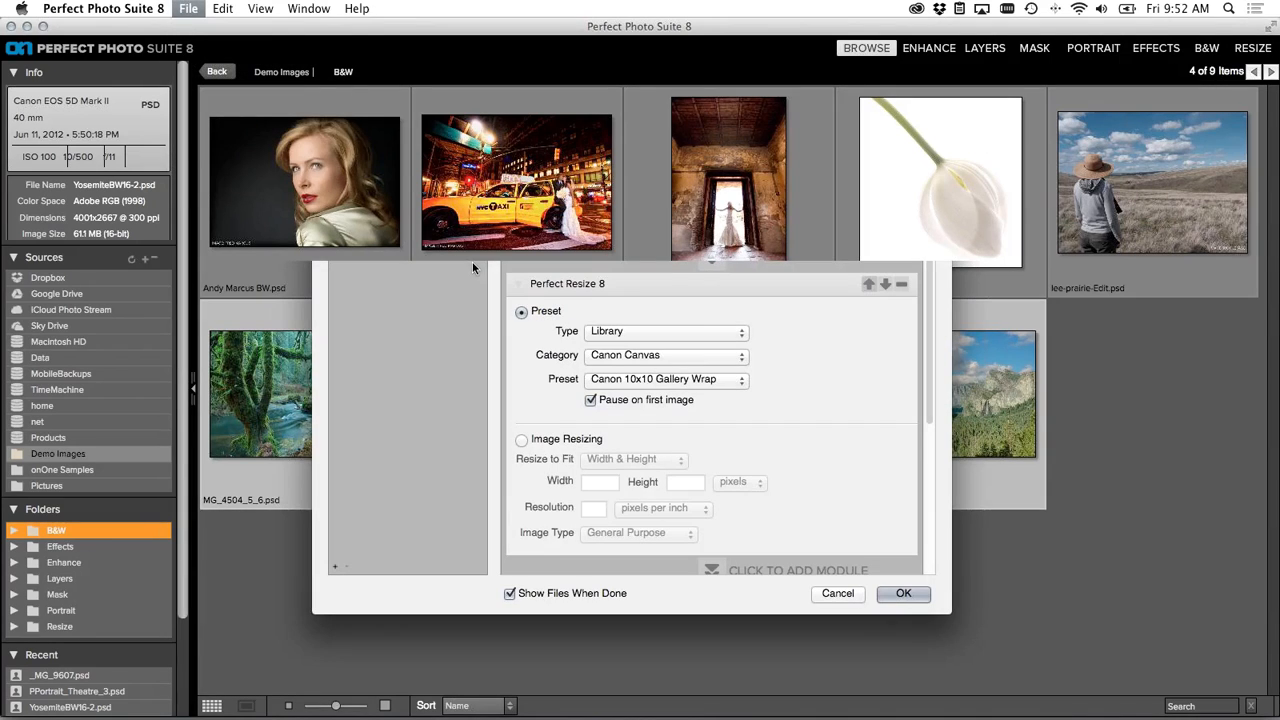
drag(570, 107, 567, 60)
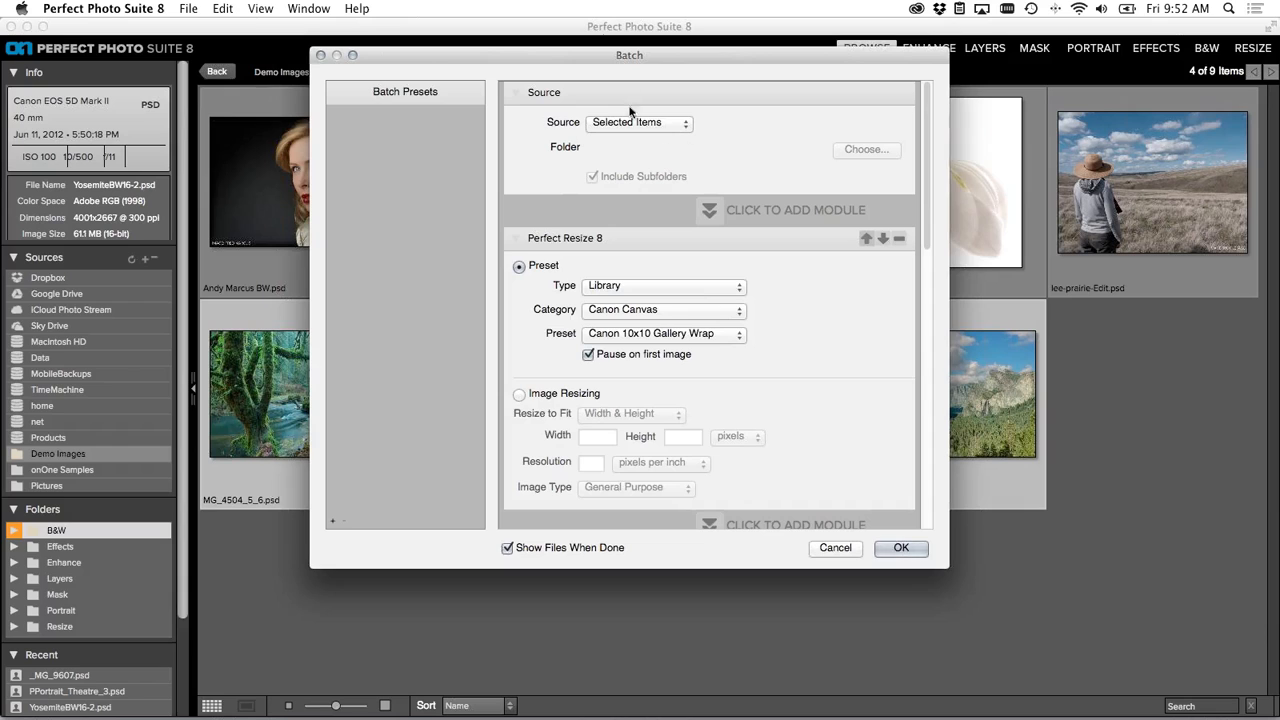
scroll(563, 169, down, 10)
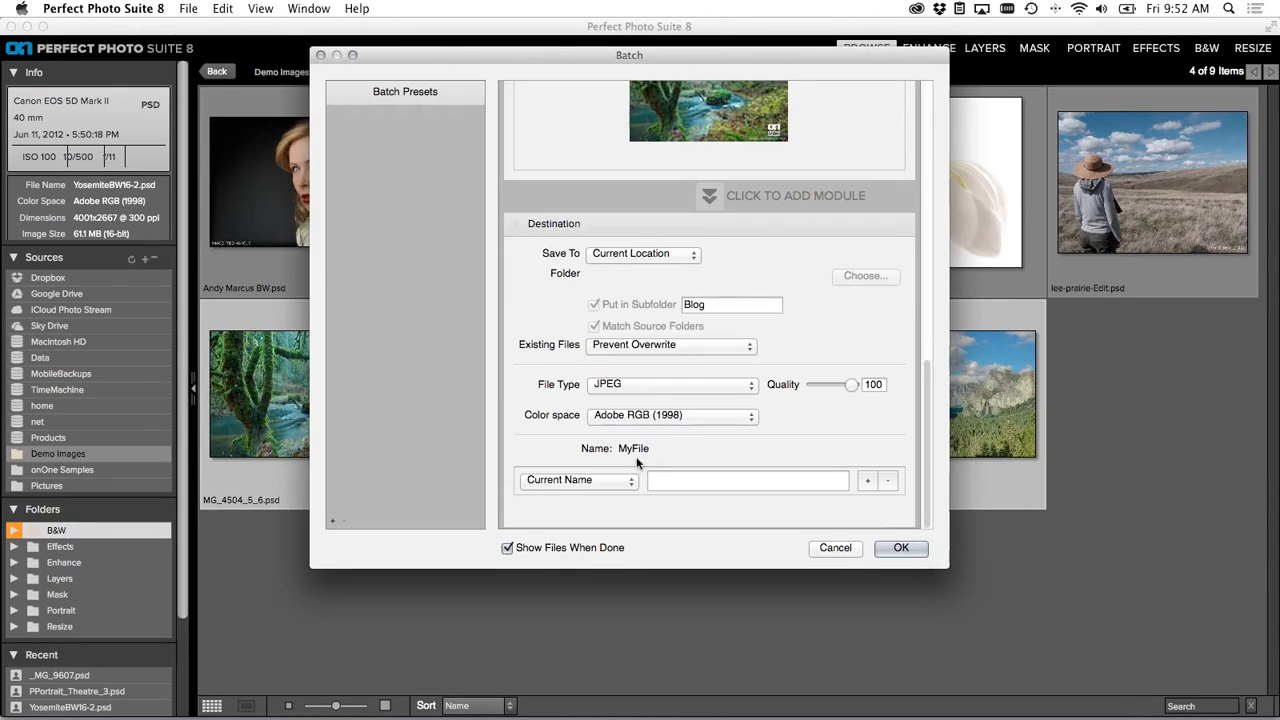
scroll(718, 422, up, 10)
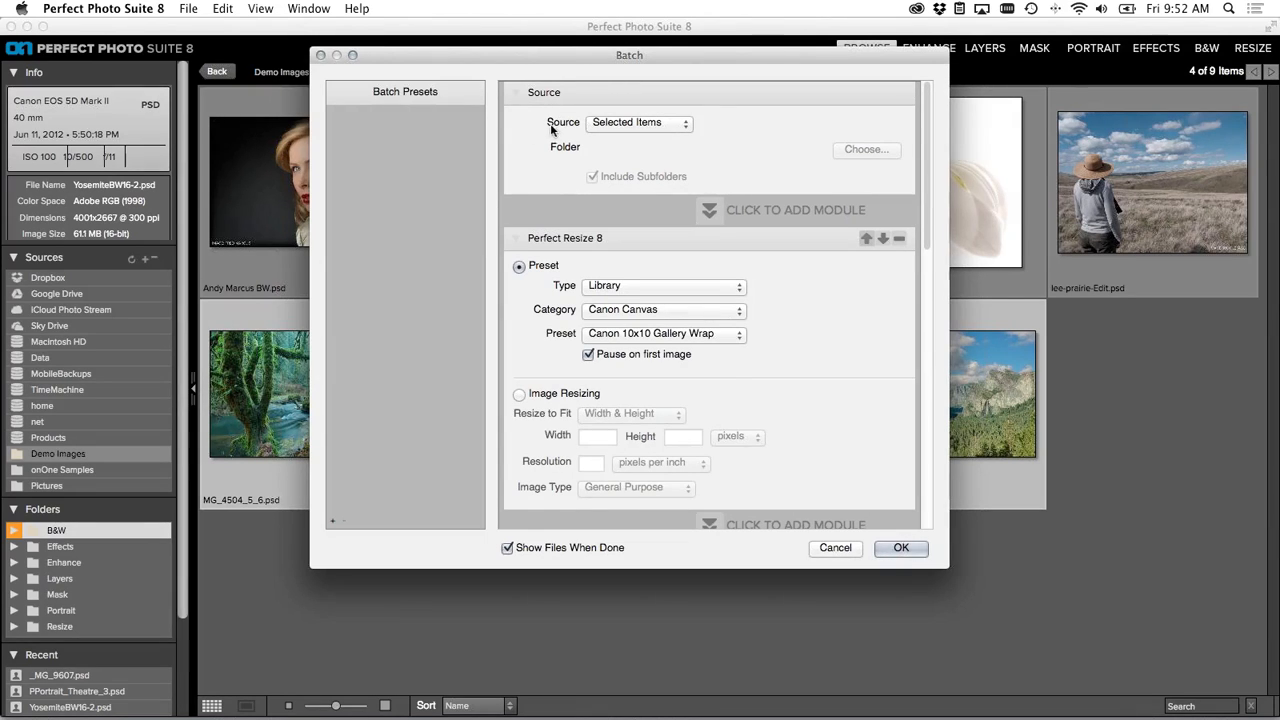
- Check the batch's Source options and the modules that can be added to it
click(611, 125)
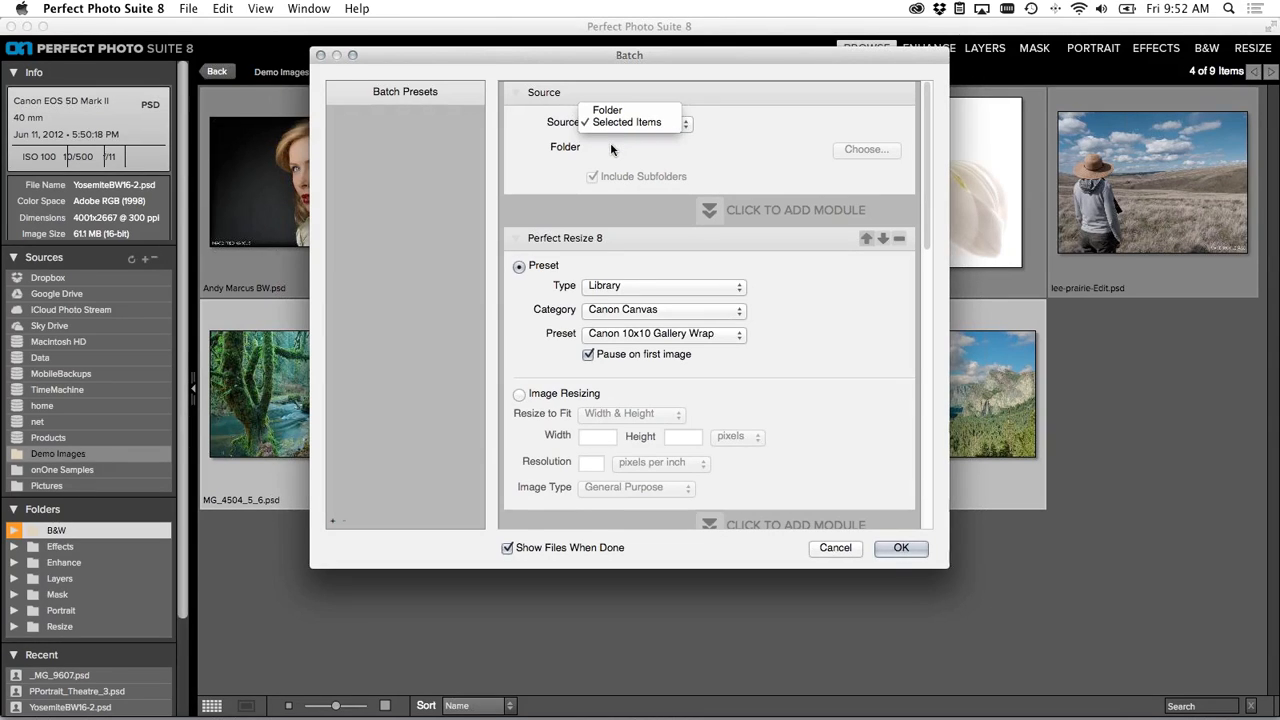
click(612, 149)
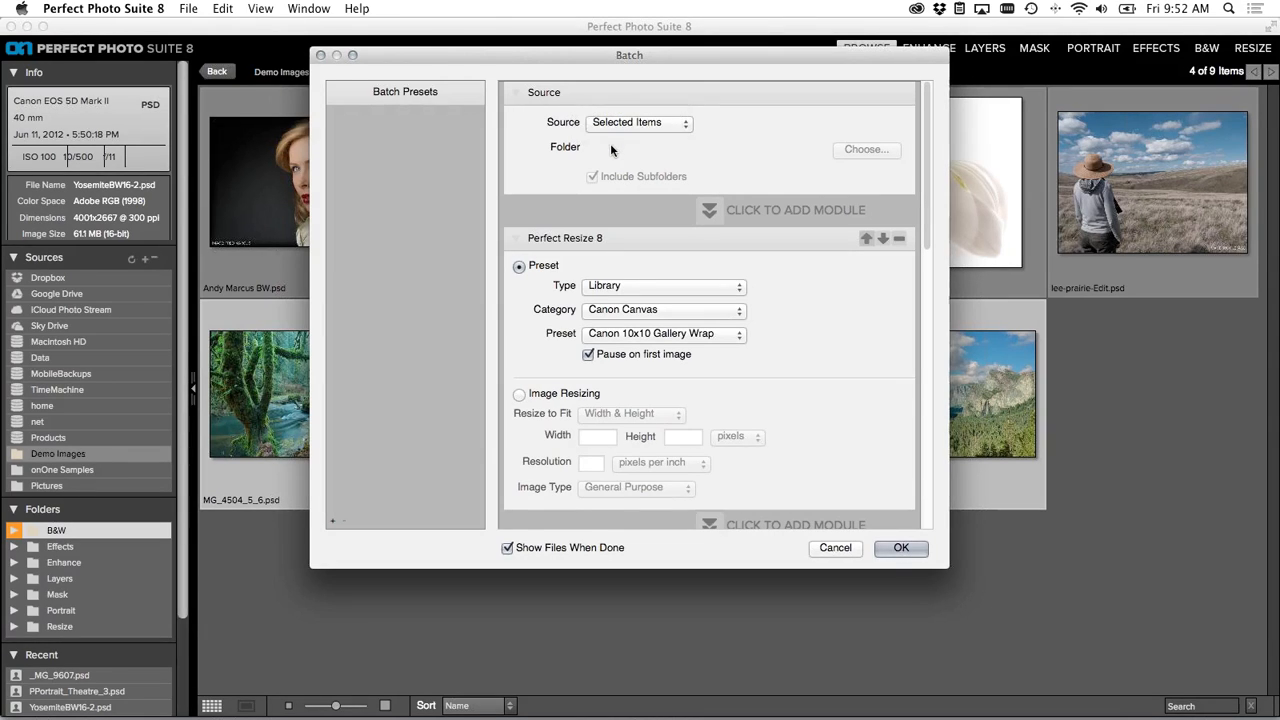
click(714, 207)
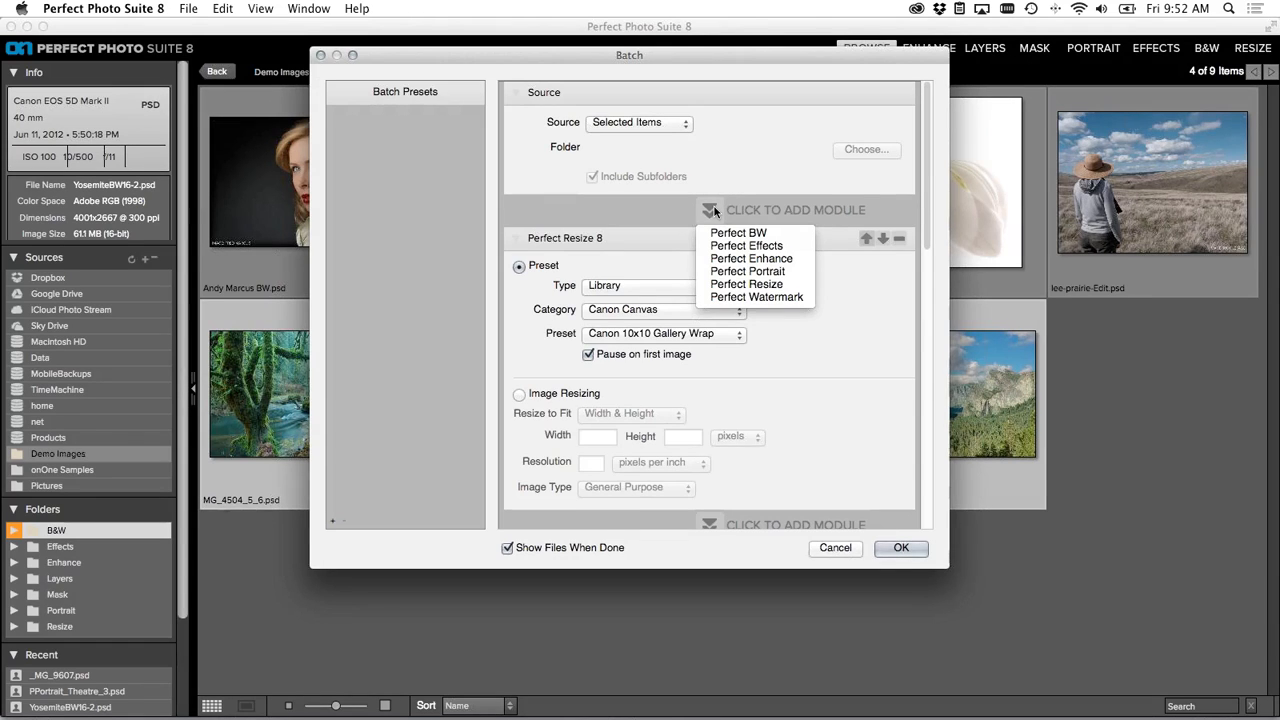
click(673, 203)
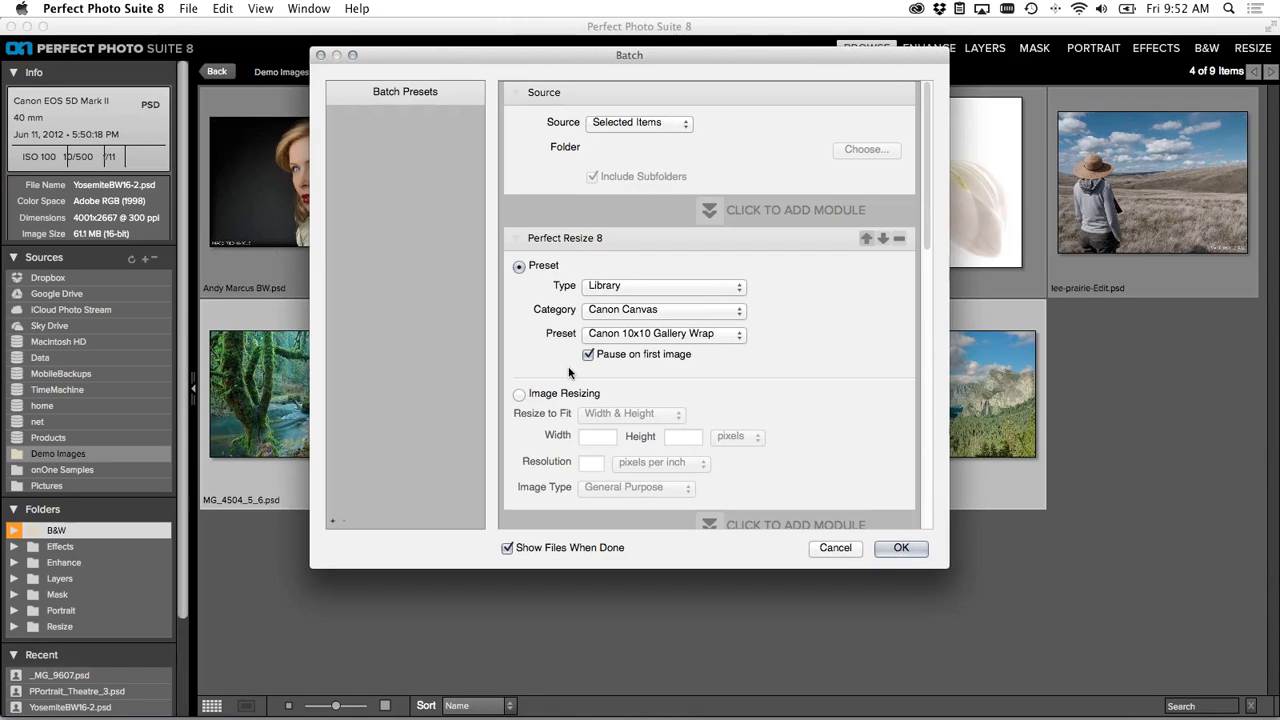
- Set Perfect Resize 8 to Image Resizing with a long edge of 700 pixels and a resolution of 72 pixels per inch
scroll(763, 381, down, 1)
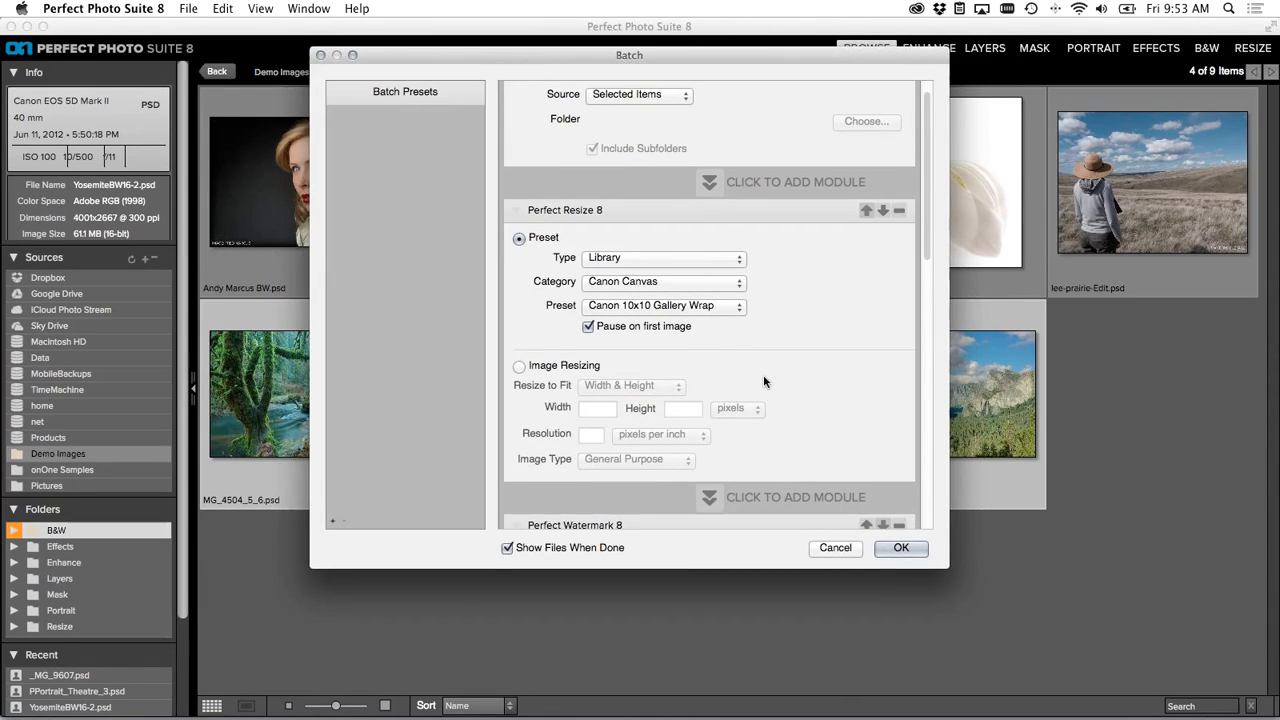
scroll(521, 369, down, 1)
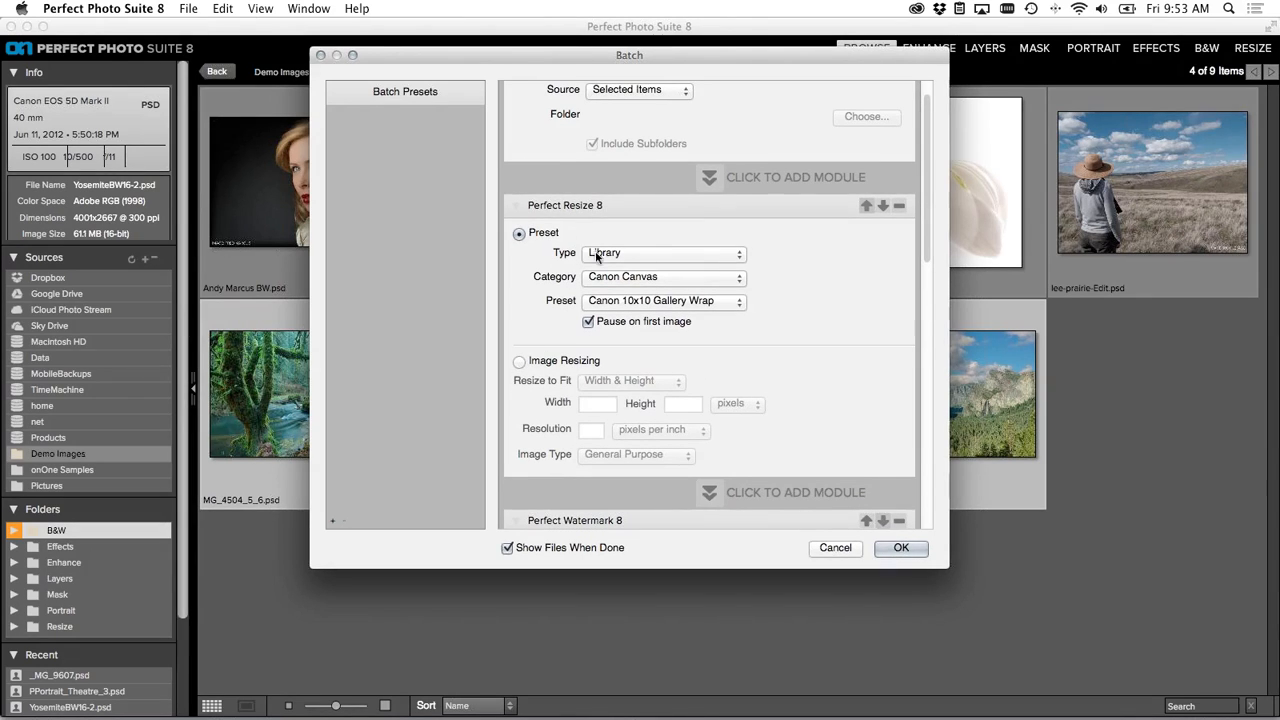
click(519, 362)
click(628, 382)
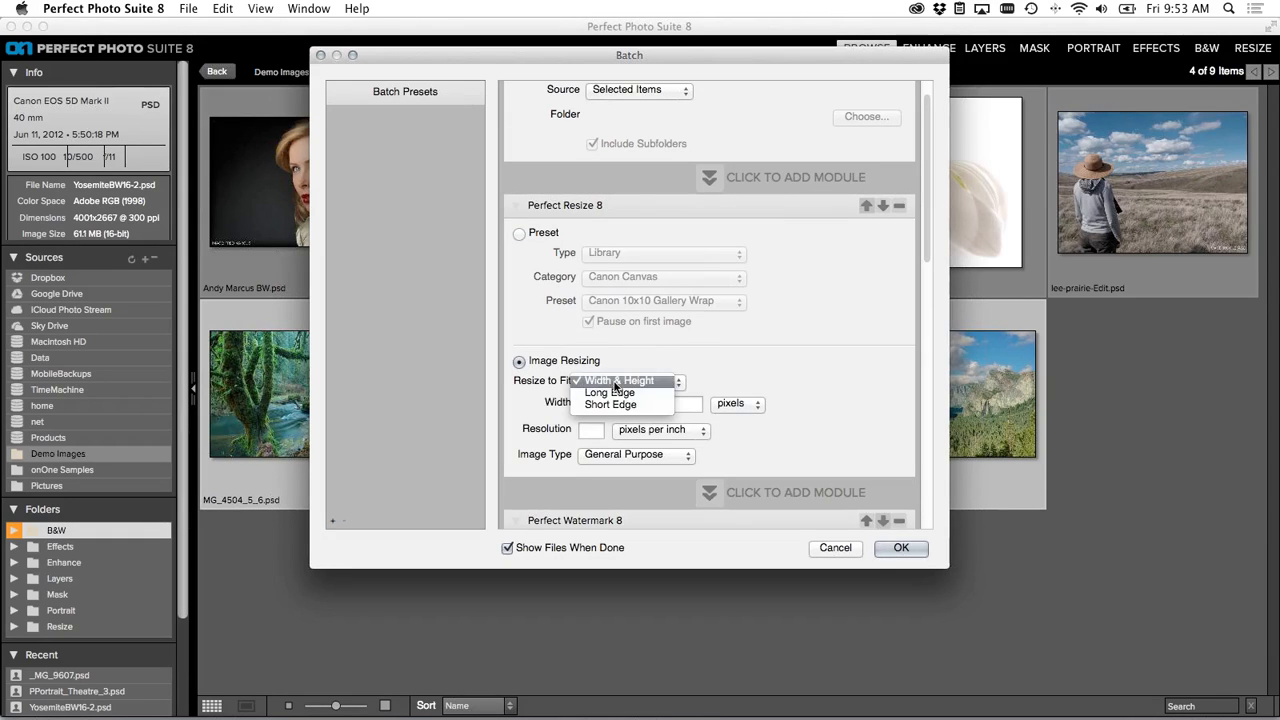
click(613, 393)
click(600, 405)
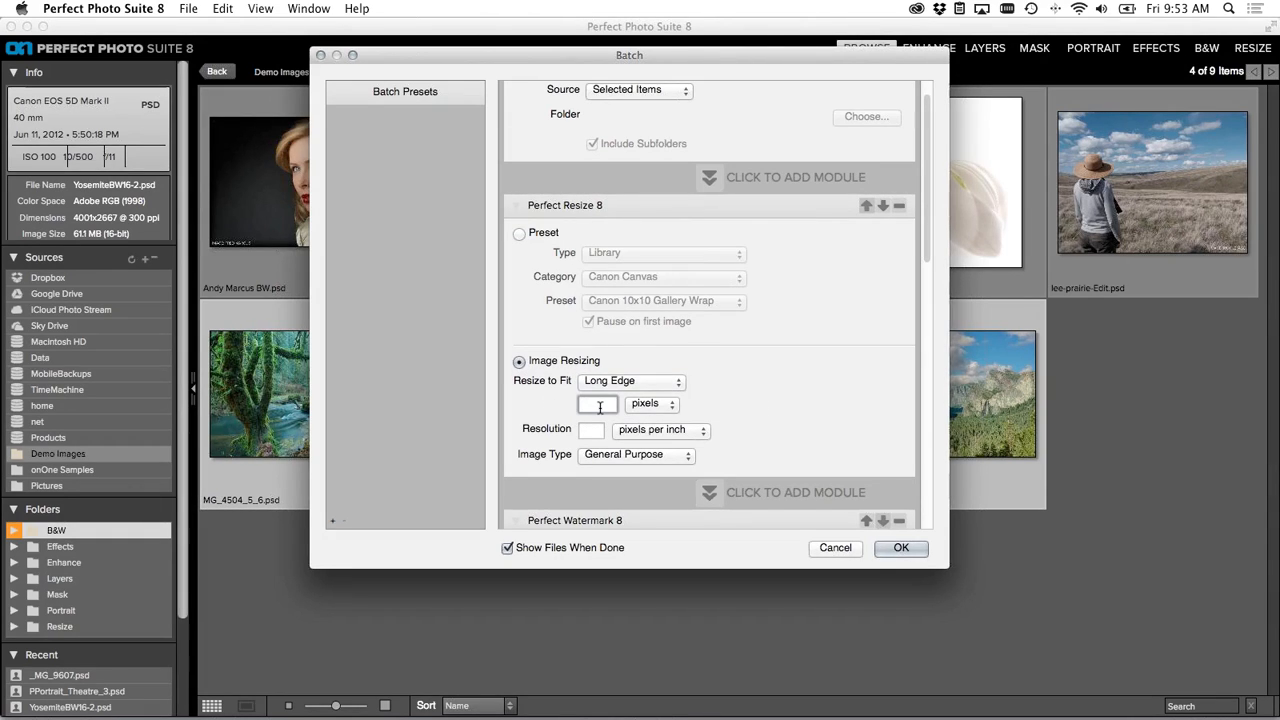
text(700)
click(593, 428)
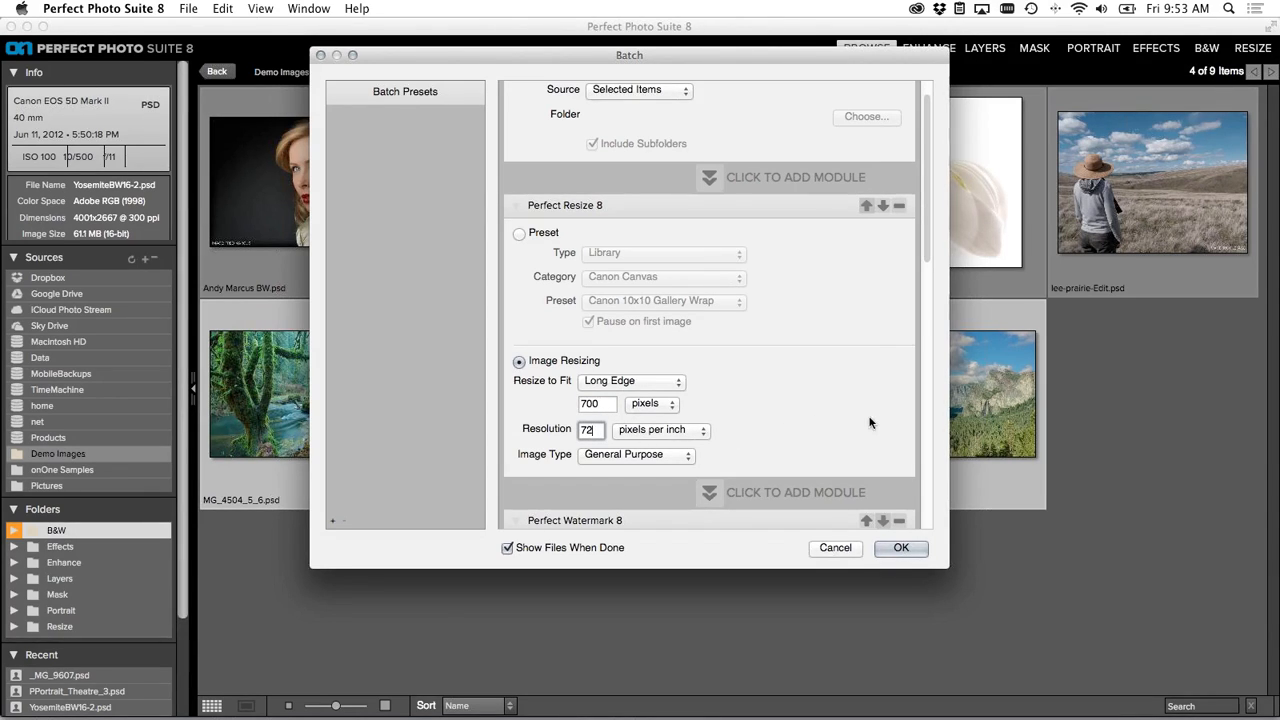
- Add a Perfect Effects module to the batch between Perfect Resize and Perfect Watermark
scroll(870, 423, down, 3)
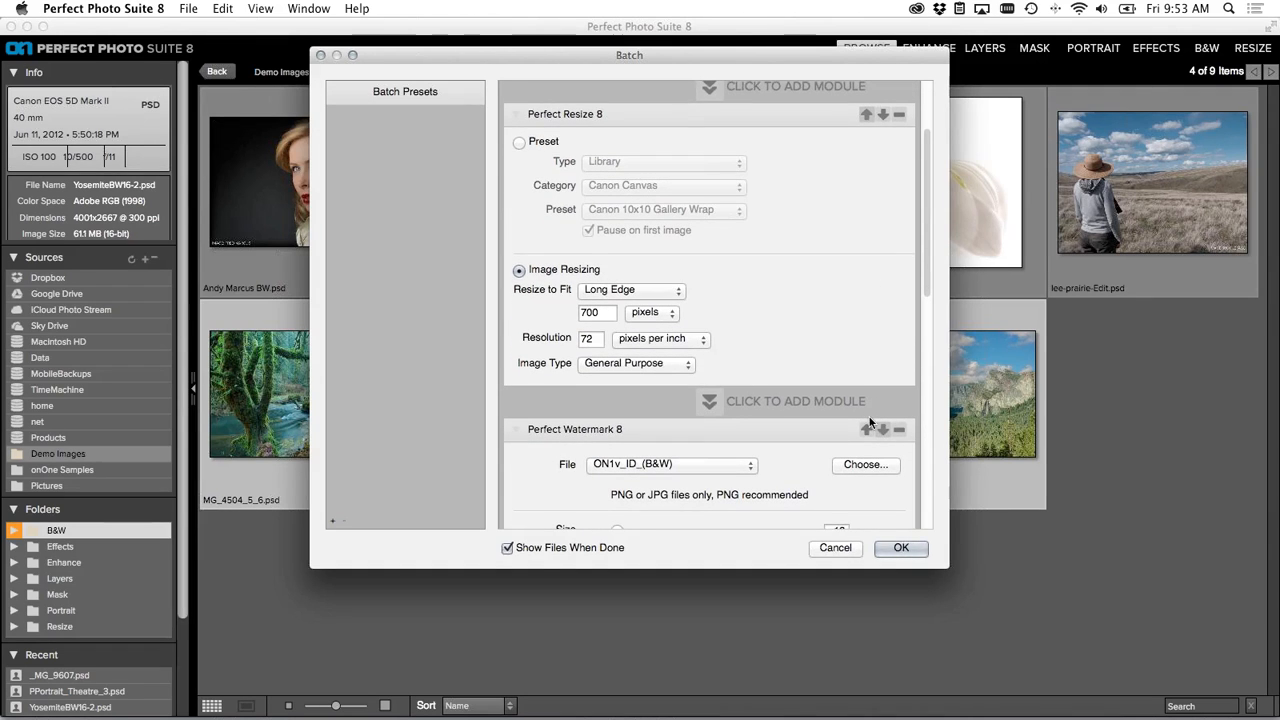
scroll(870, 423, down, 10)
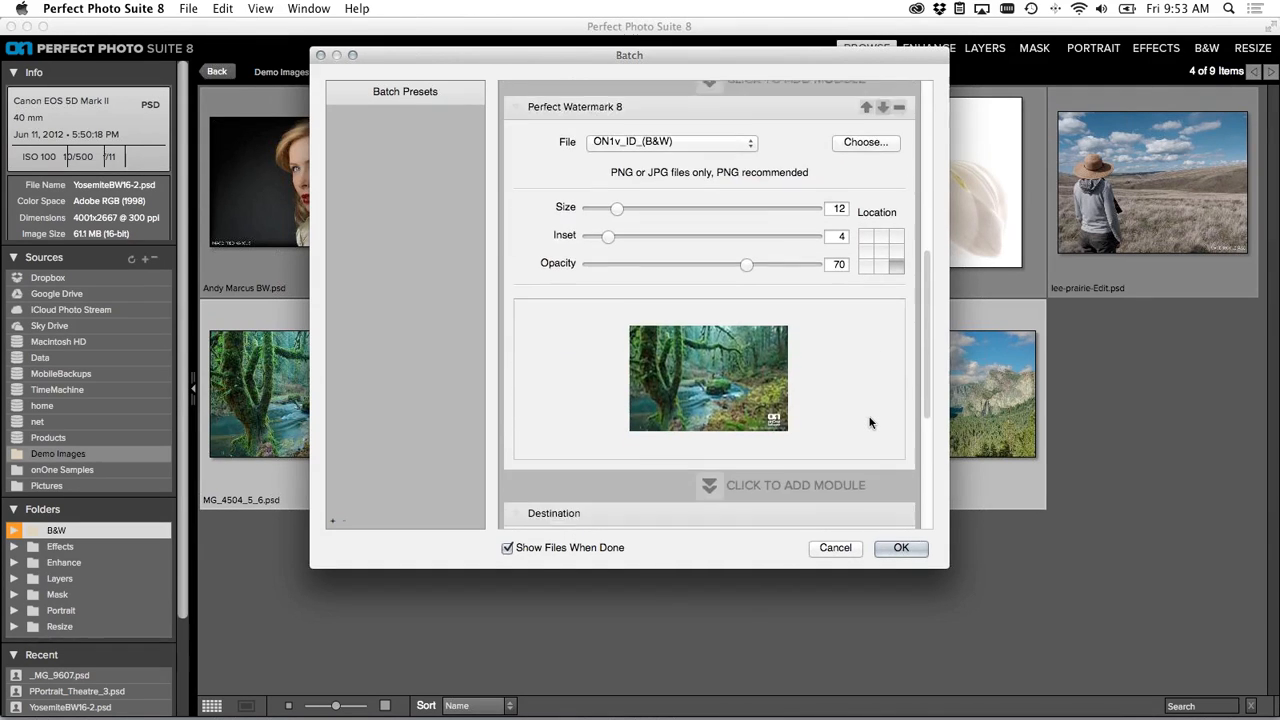
scroll(870, 423, up, 7)
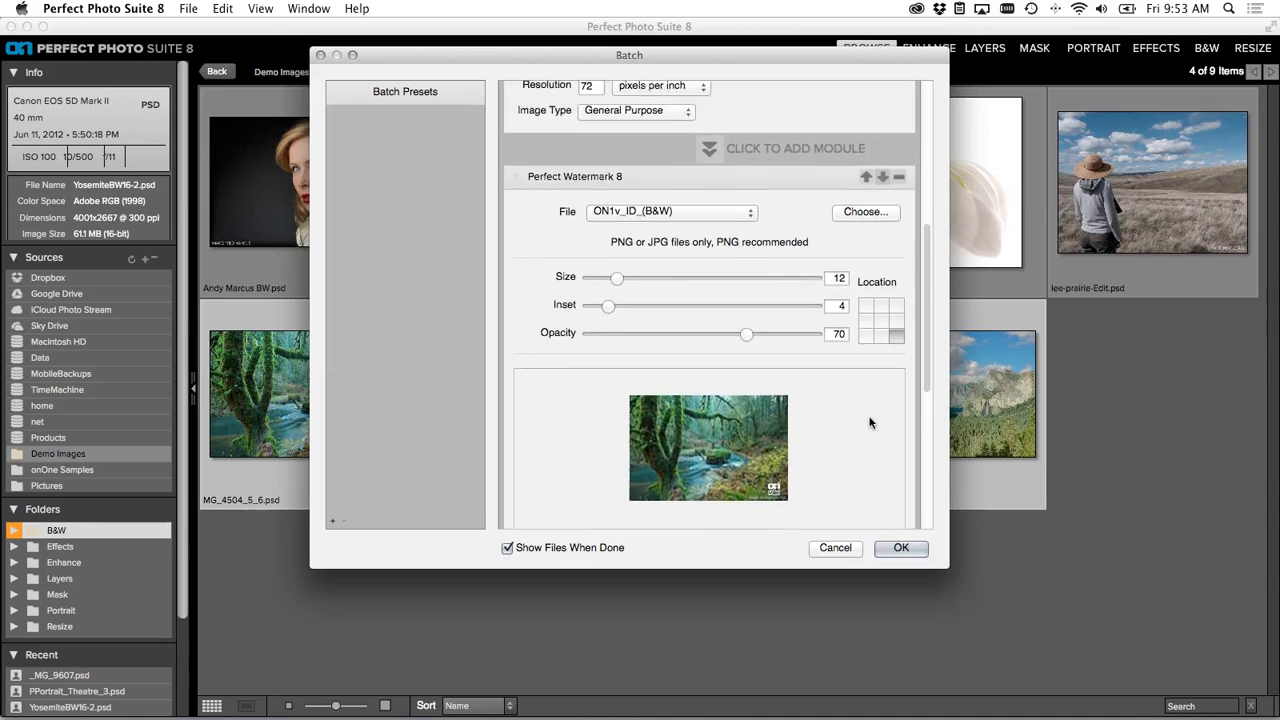
scroll(870, 423, up, 1)
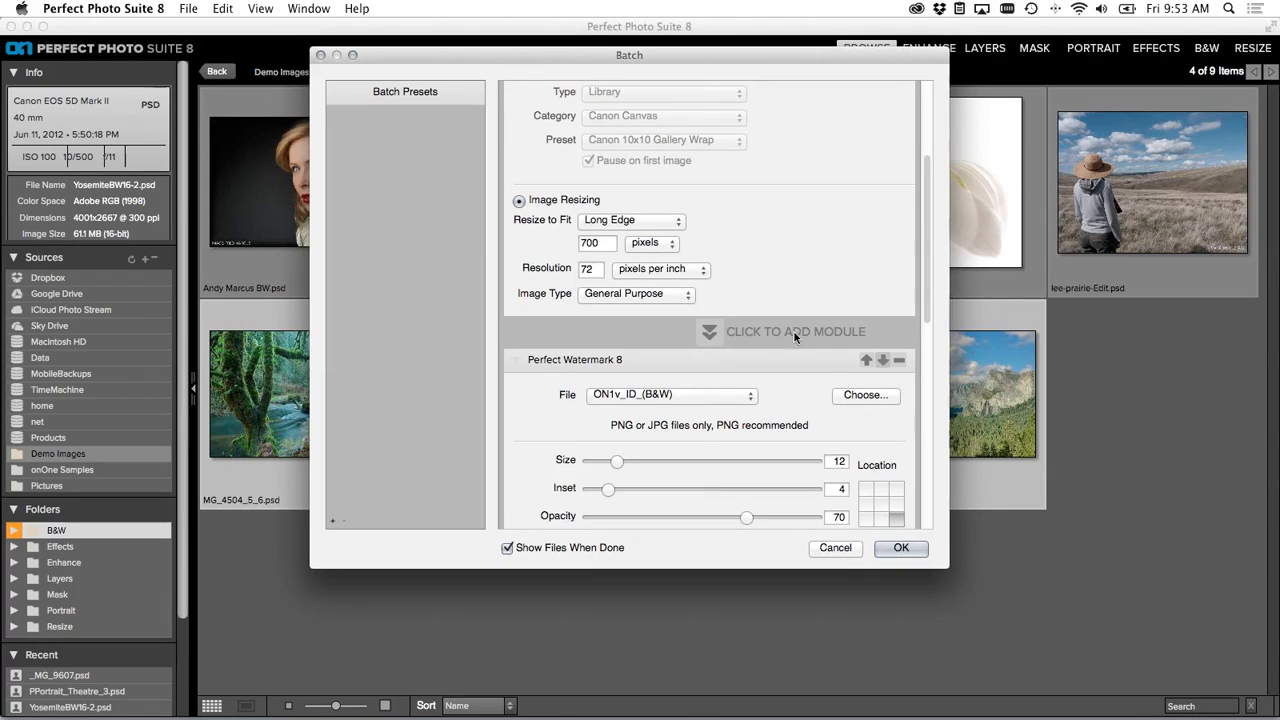
click(714, 326)
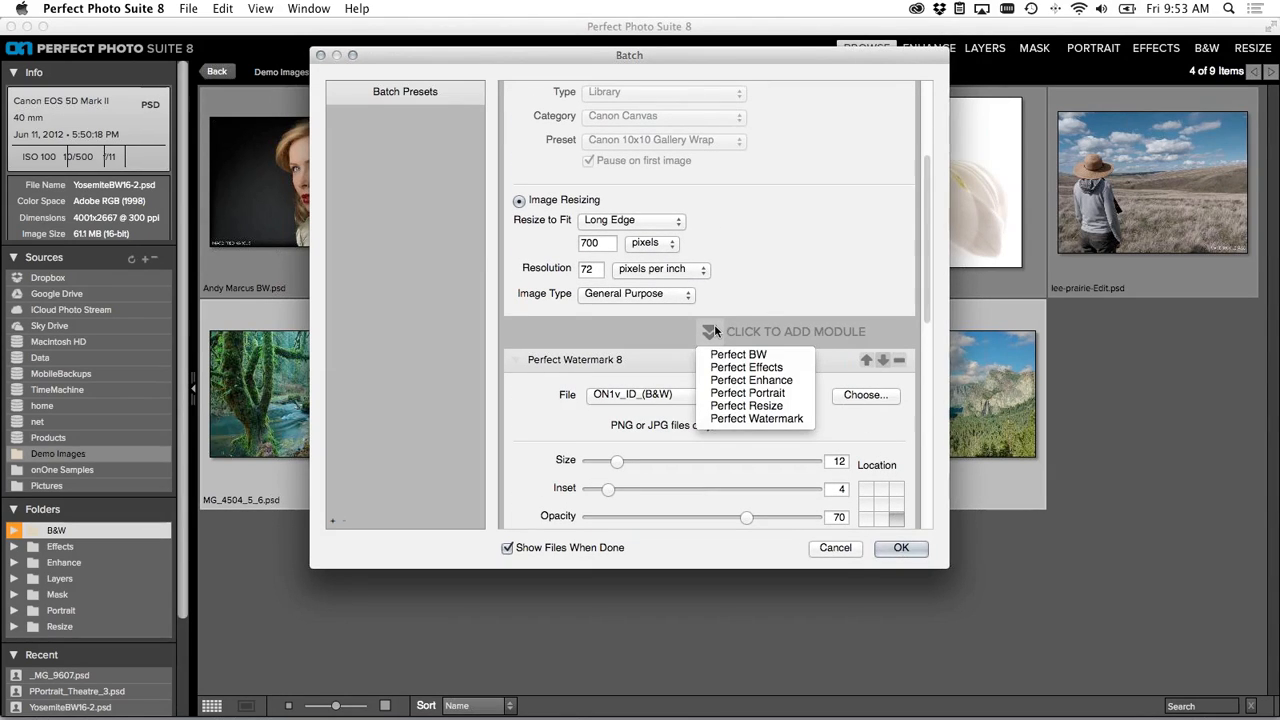
click(733, 367)
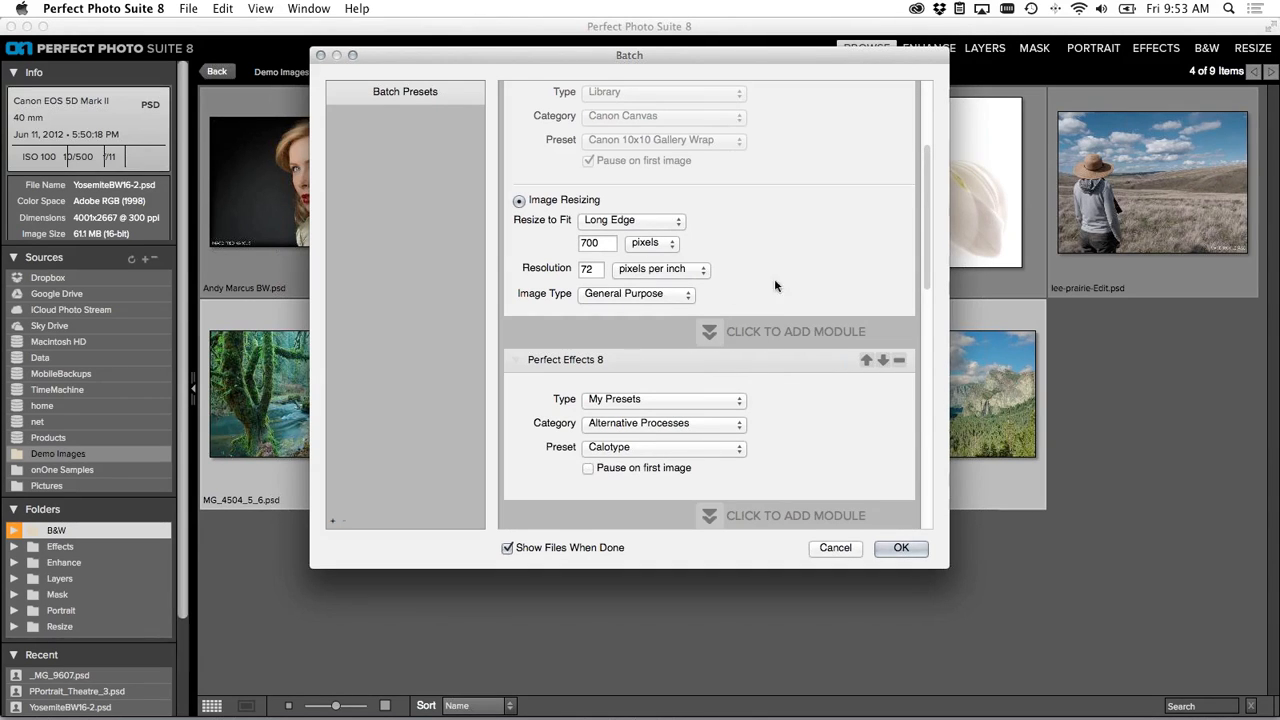
- Set the Perfect Effects 8 module to the Ansel preset from the Borders - Film category of My Presets
scroll(767, 357, down, 3)
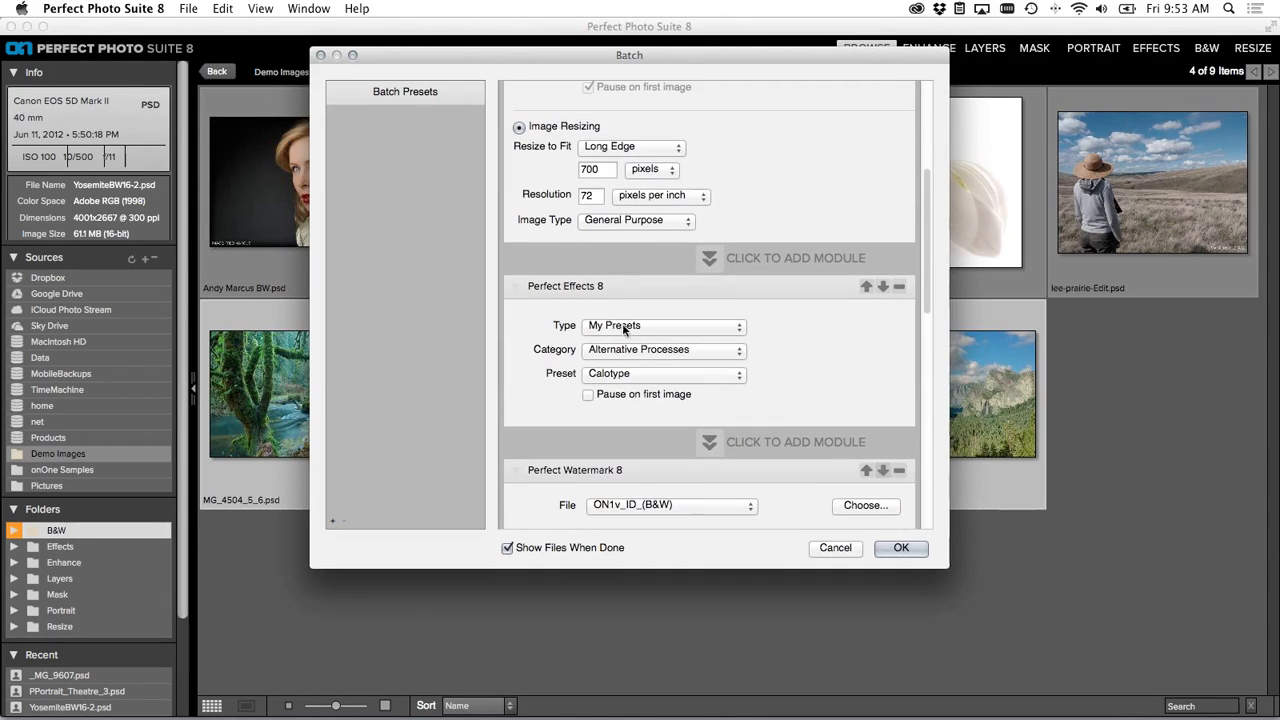
click(629, 327)
click(629, 327)
click(650, 349)
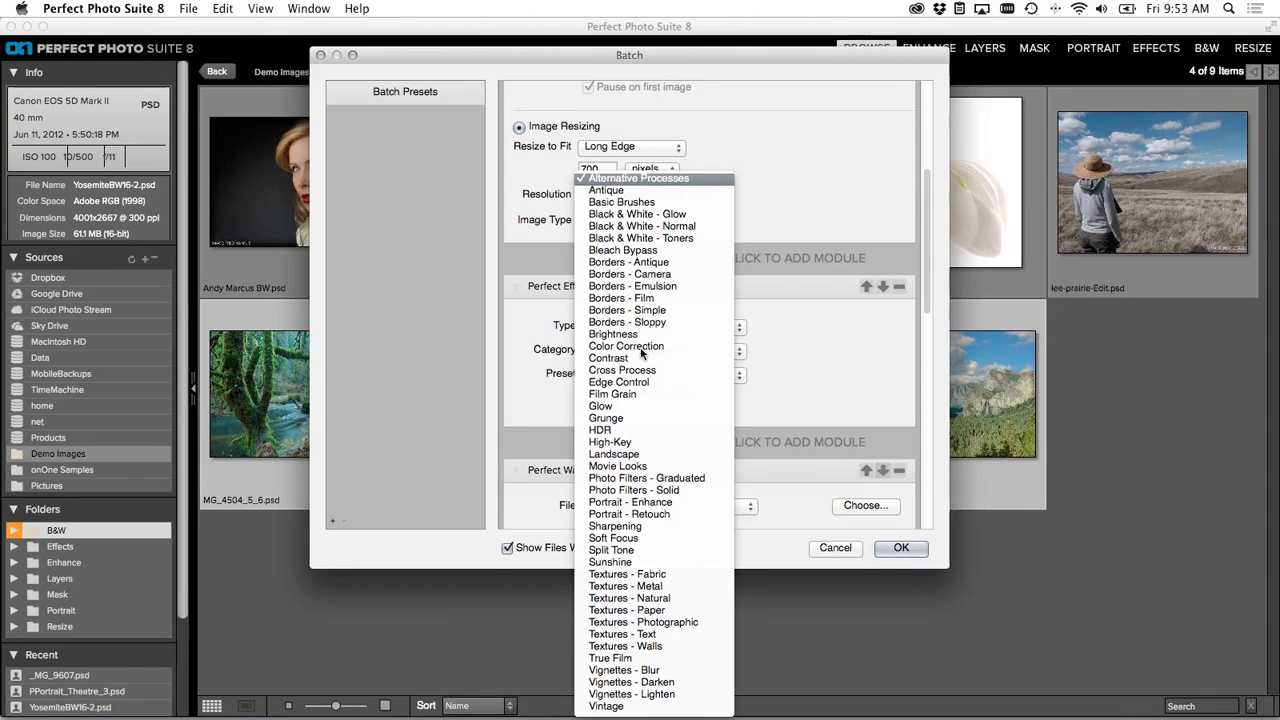
click(670, 298)
click(665, 374)
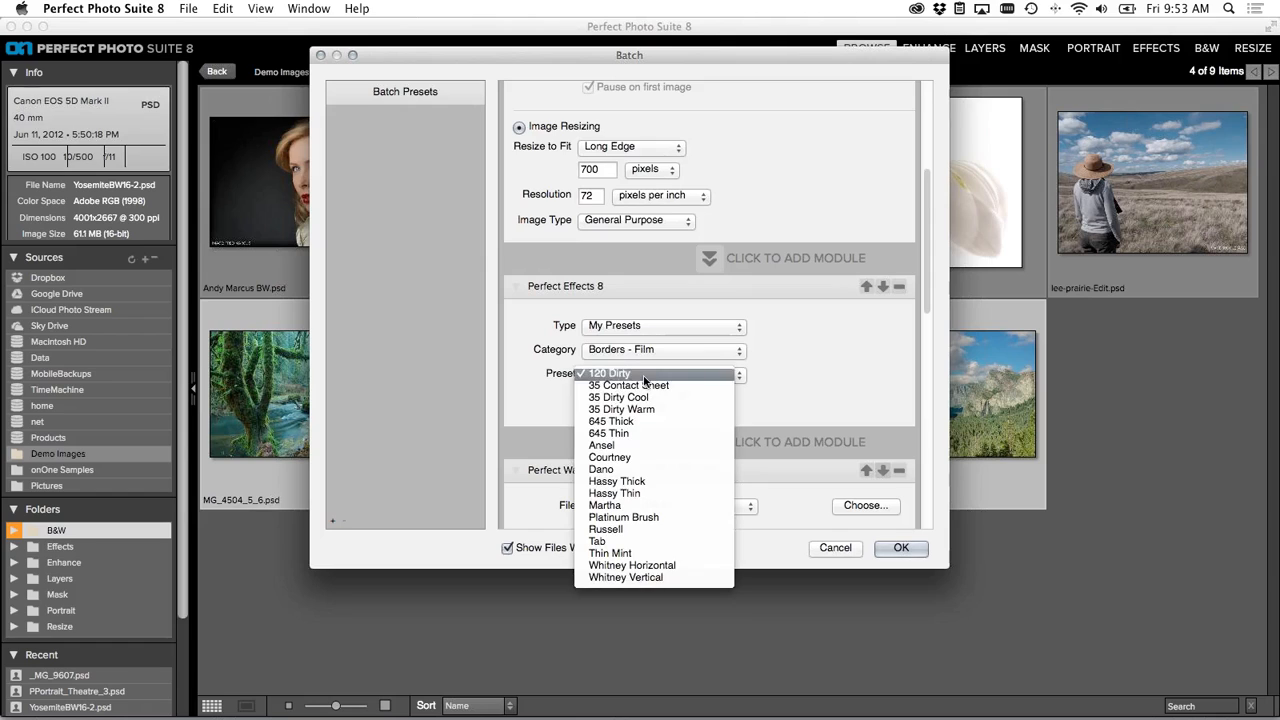
click(648, 446)
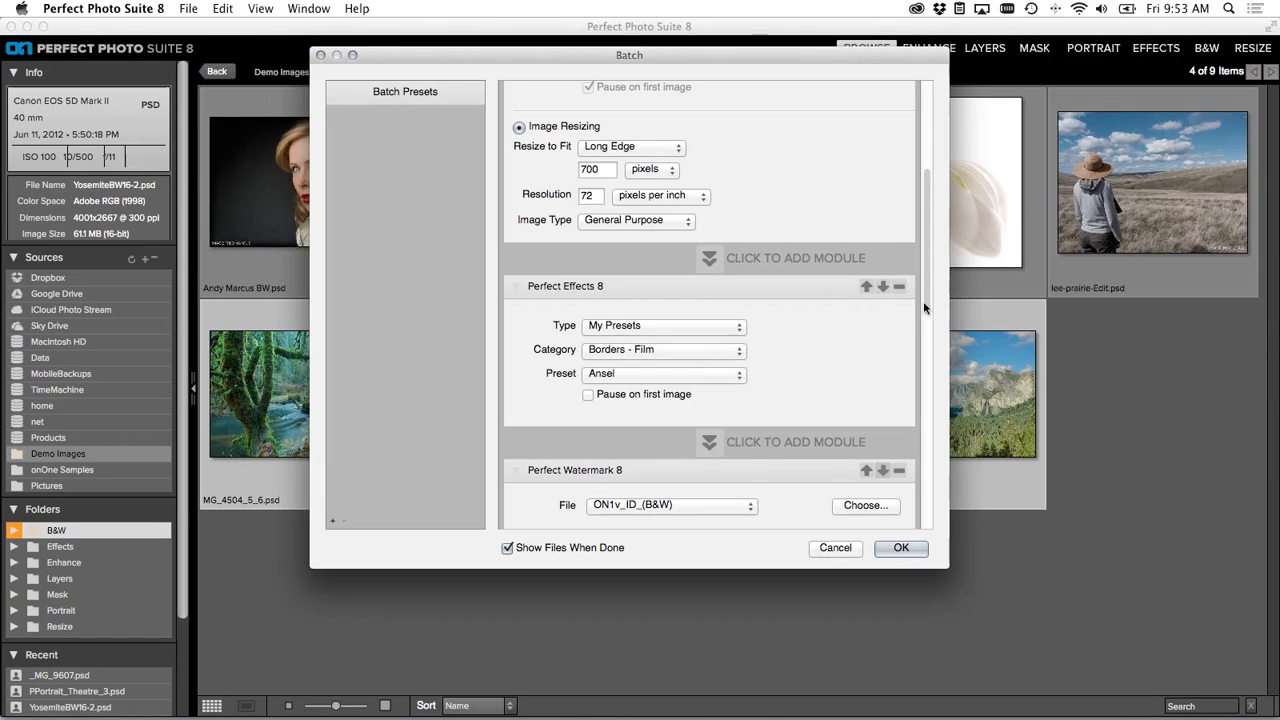
- Set the watermark to size 14 and inset 5, located in the photo's bottom-right corner
scroll(926, 316, down, 2)
drag(926, 316, 923, 408)
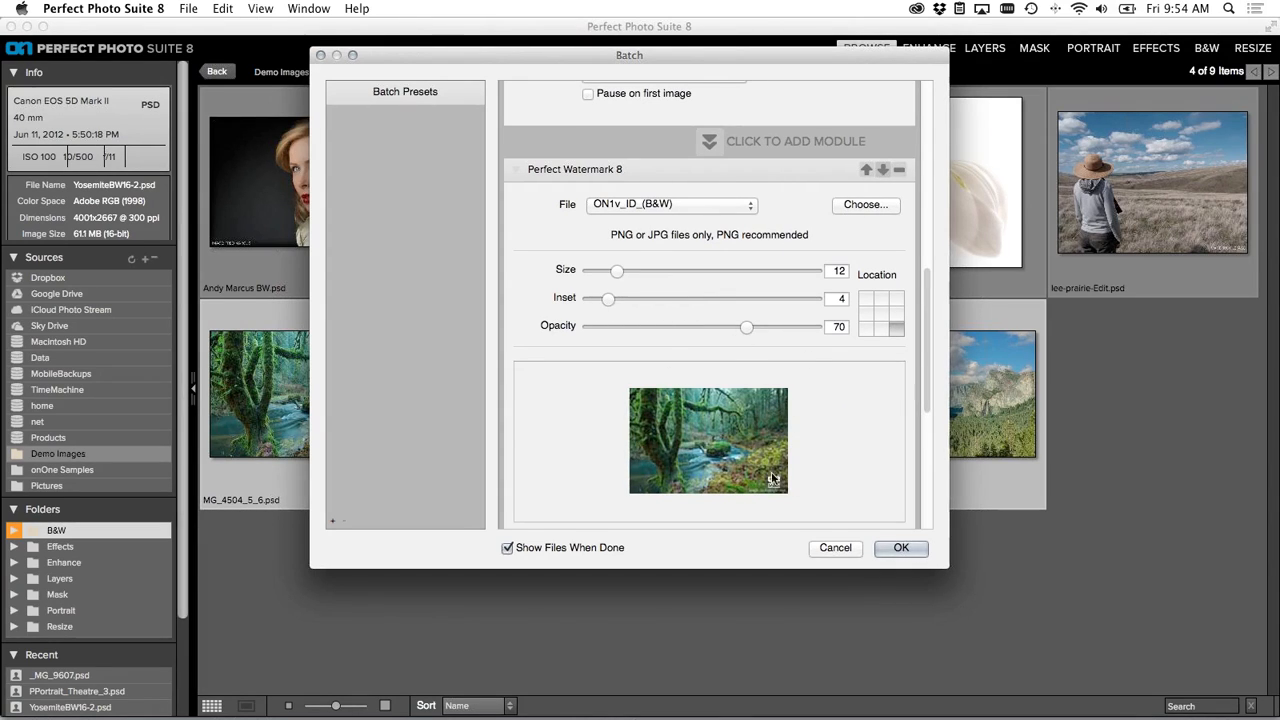
mouse_move(614, 271)
mouse_down()
mouse_move(813, 271)
mouse_move(631, 276)
mouse_up()
click(862, 297)
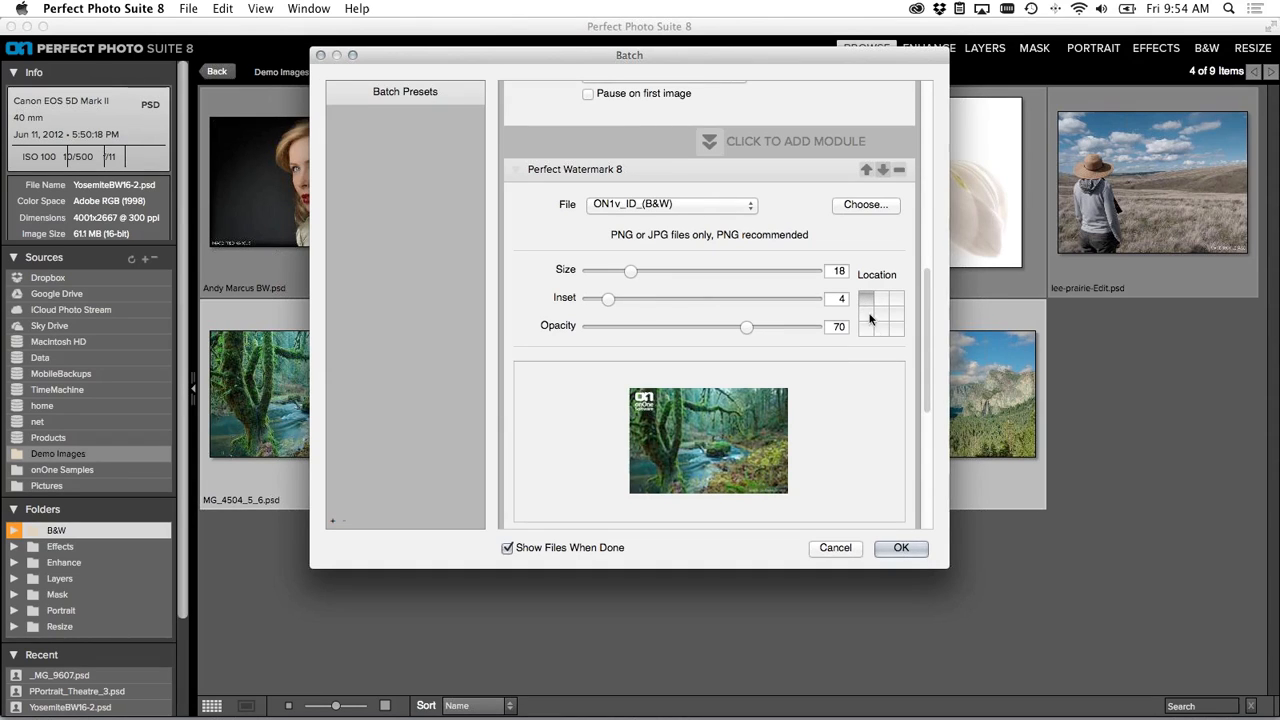
click(883, 326)
click(894, 326)
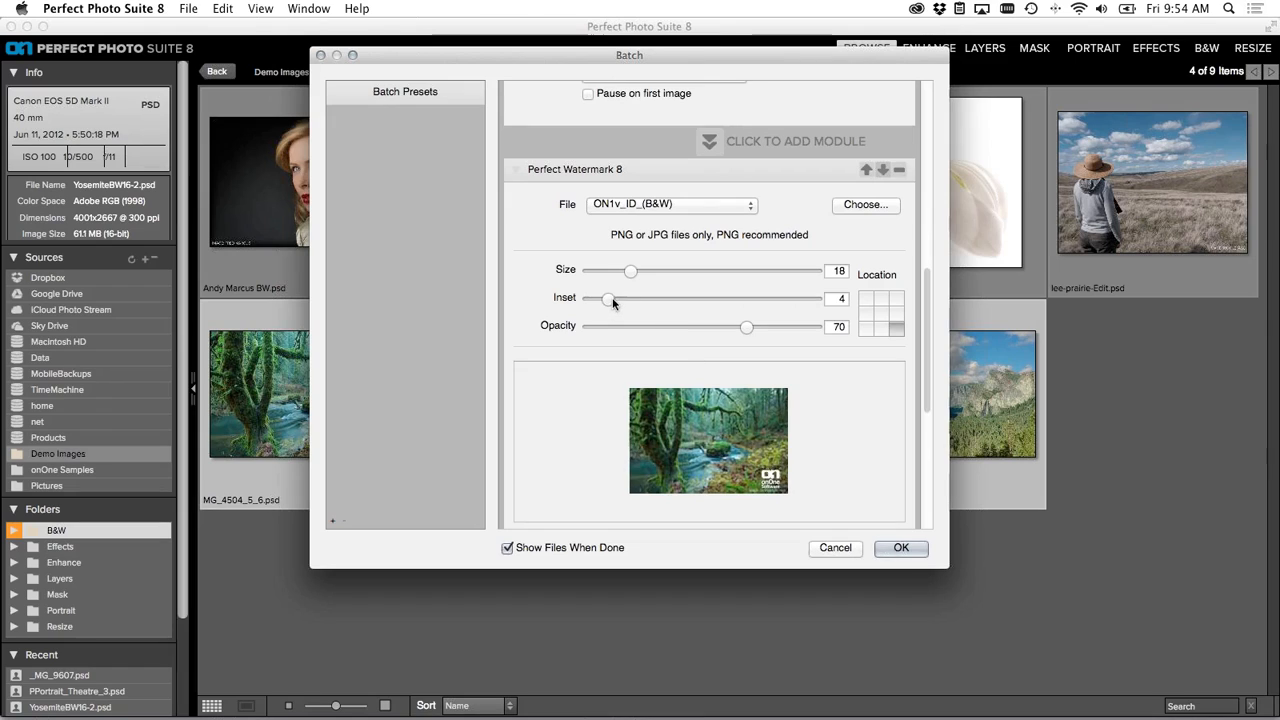
drag(612, 297, 621, 270)
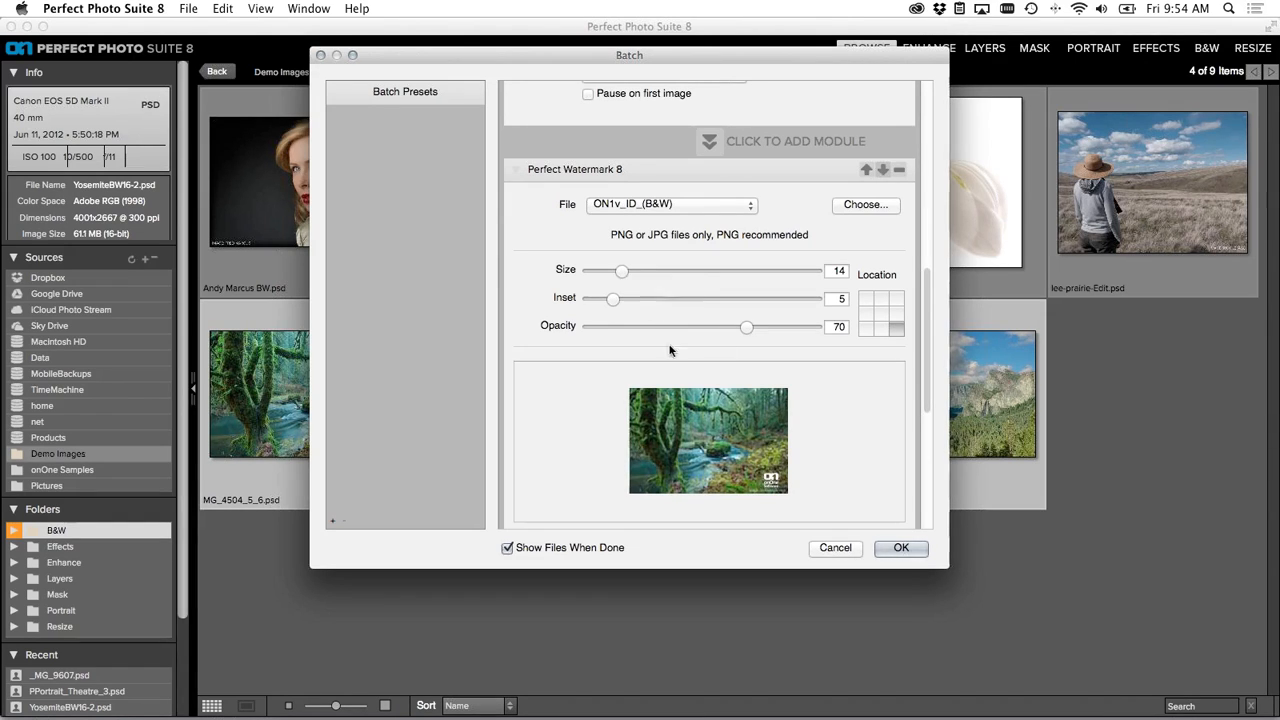
- Set the batch destination to save to a folder instead of the current location
drag(927, 386, 922, 515)
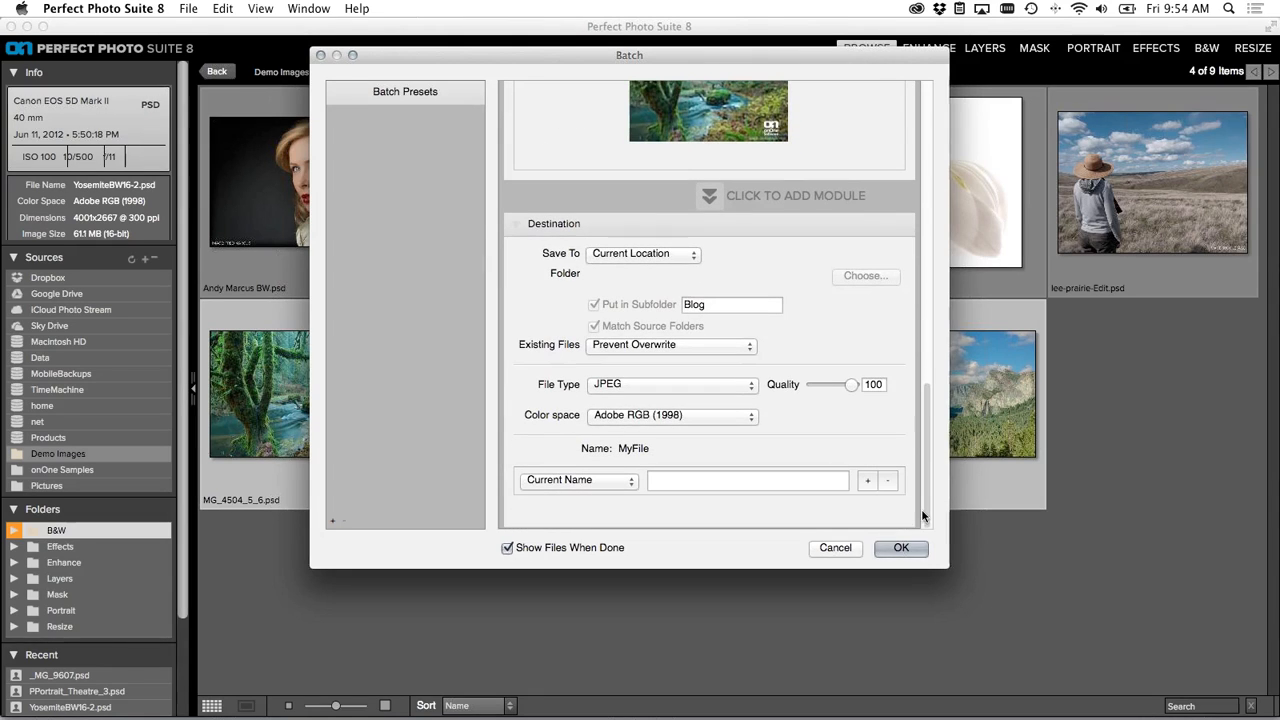
click(676, 253)
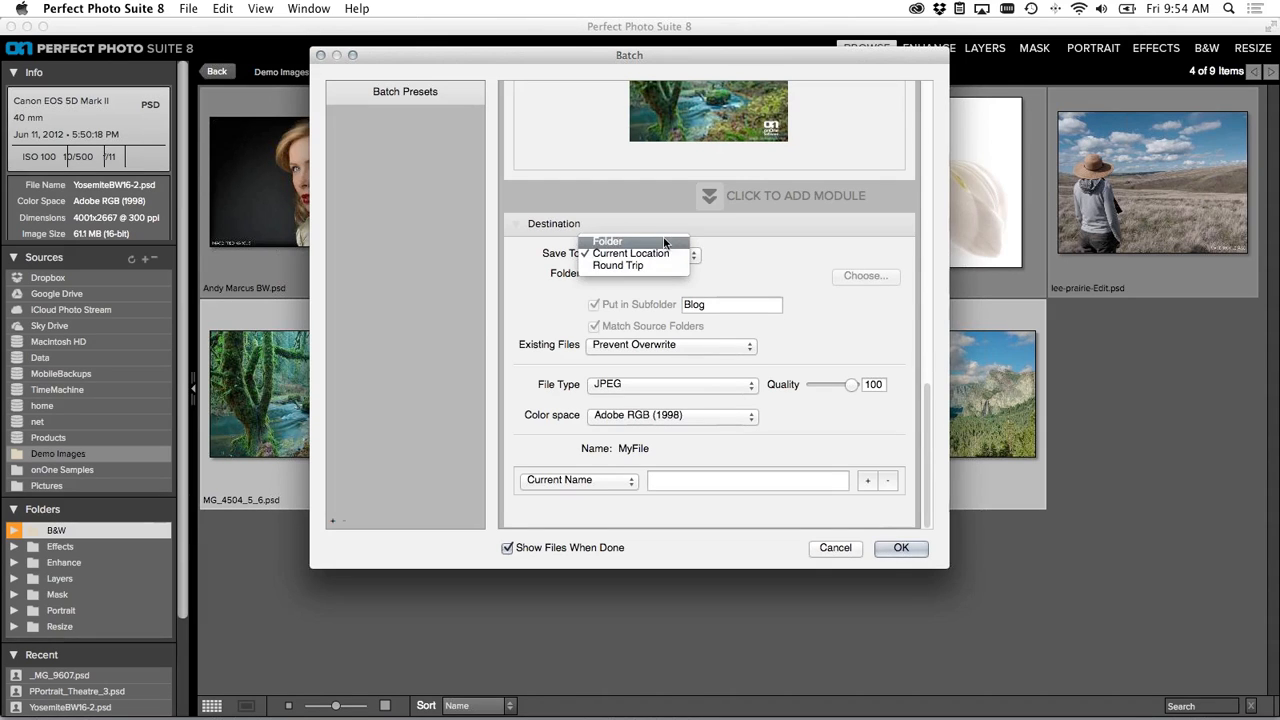
click(663, 238)
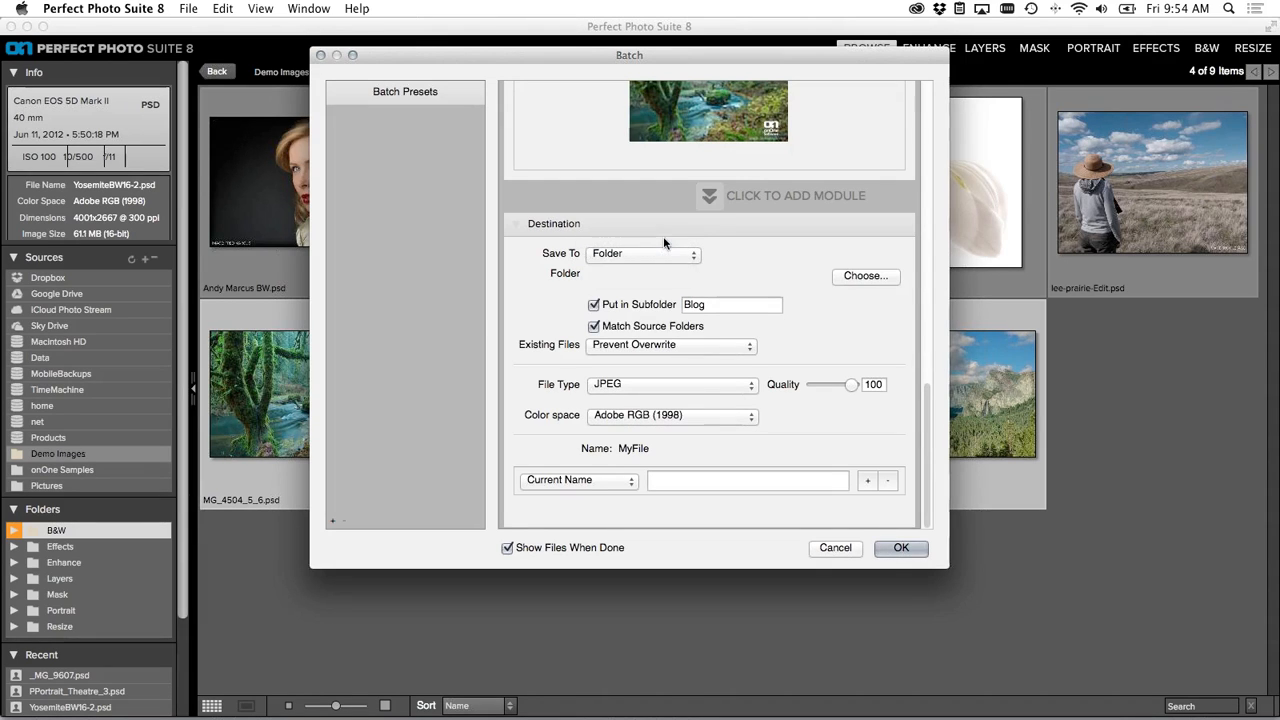
- Choose the Desktop as the batch destination folder that will hold the Blog subfolder
click(868, 277)
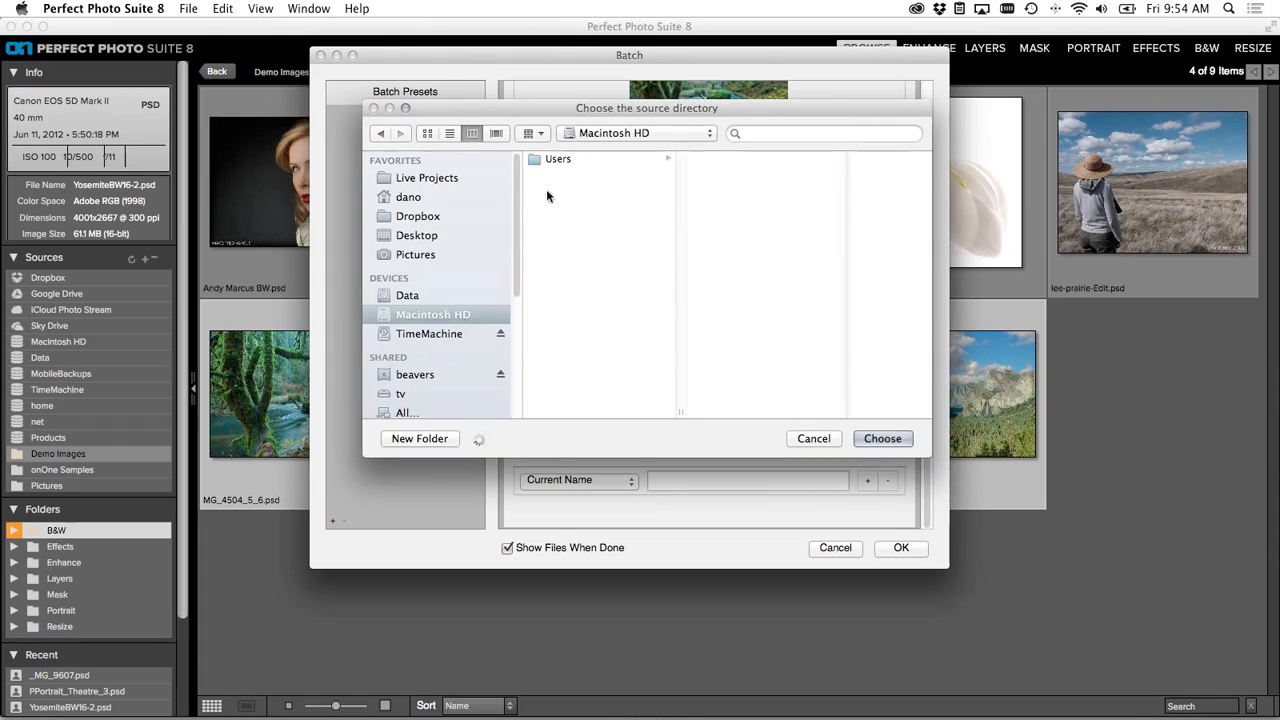
click(416, 235)
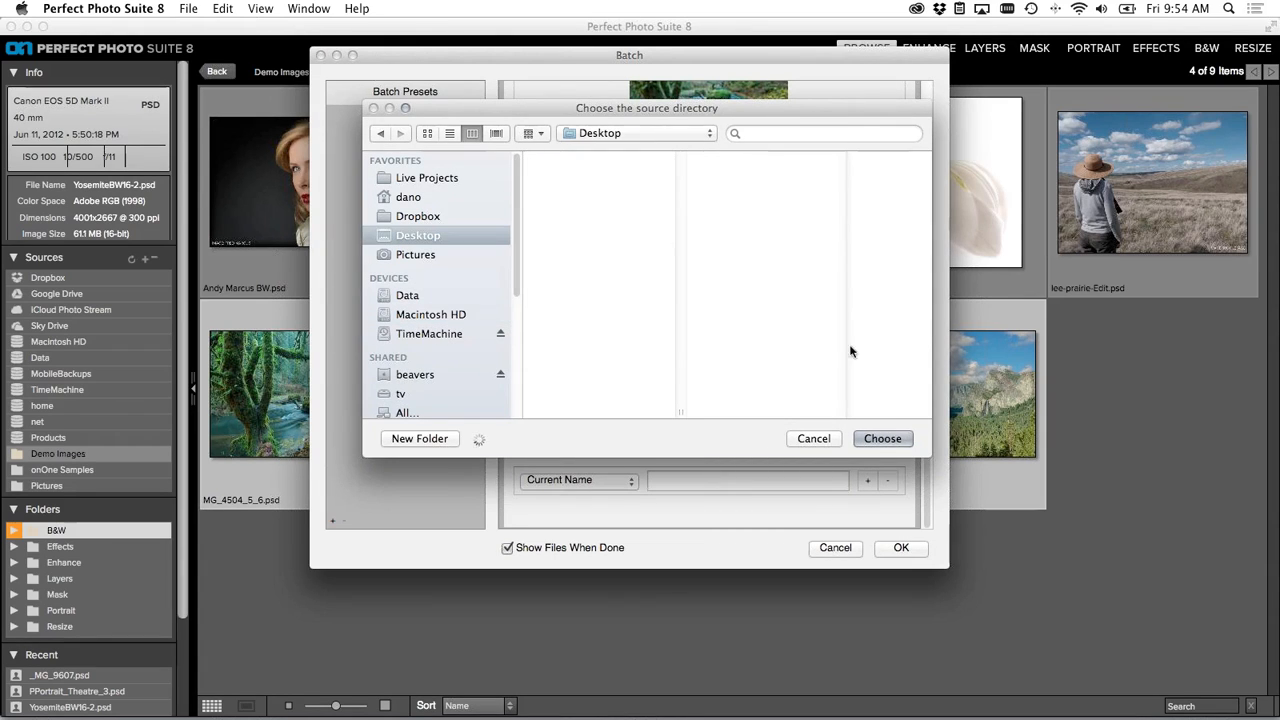
click(882, 438)
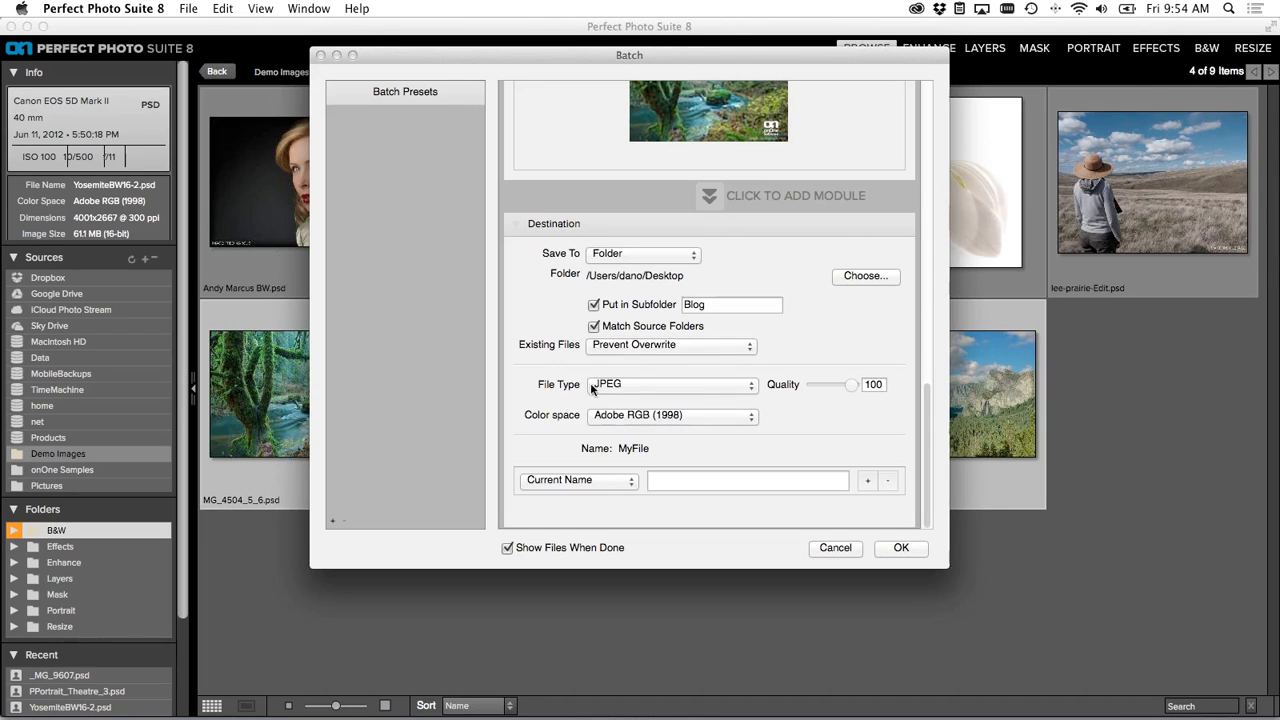
- Set the batch output's color space to sRGB IEC61966-2.1 and the JPEG quality to 80
click(721, 415)
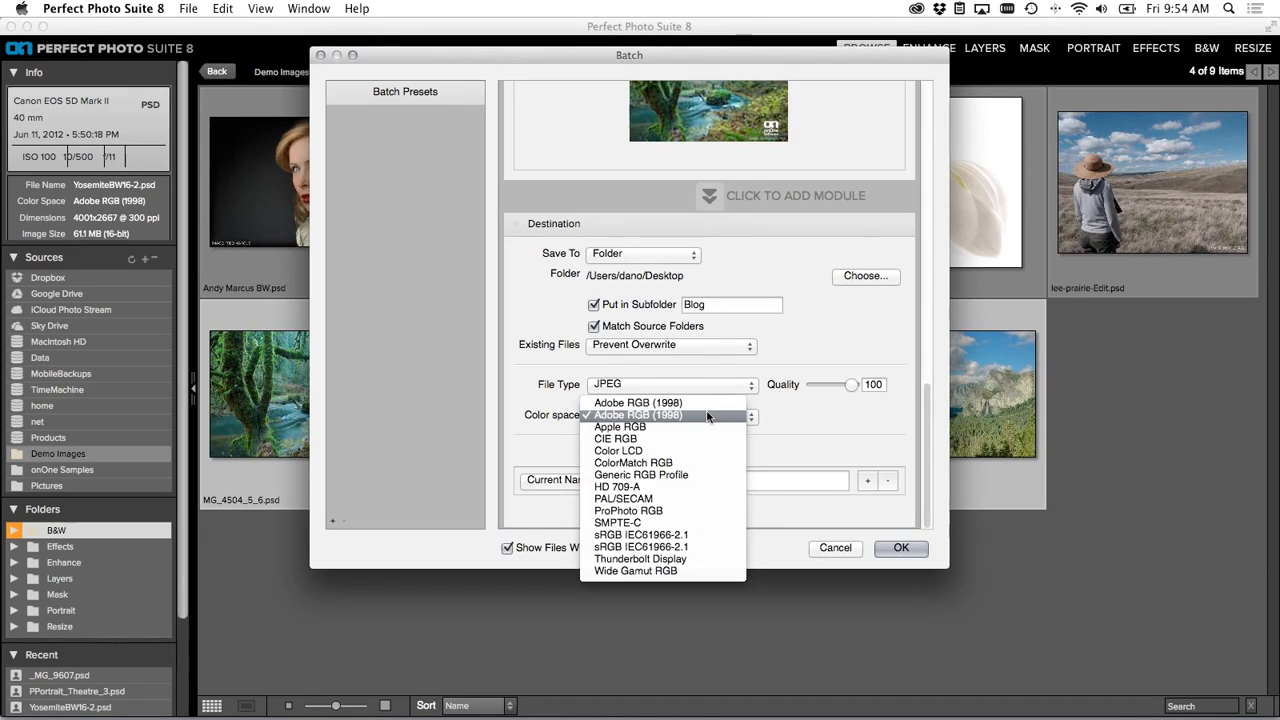
click(690, 535)
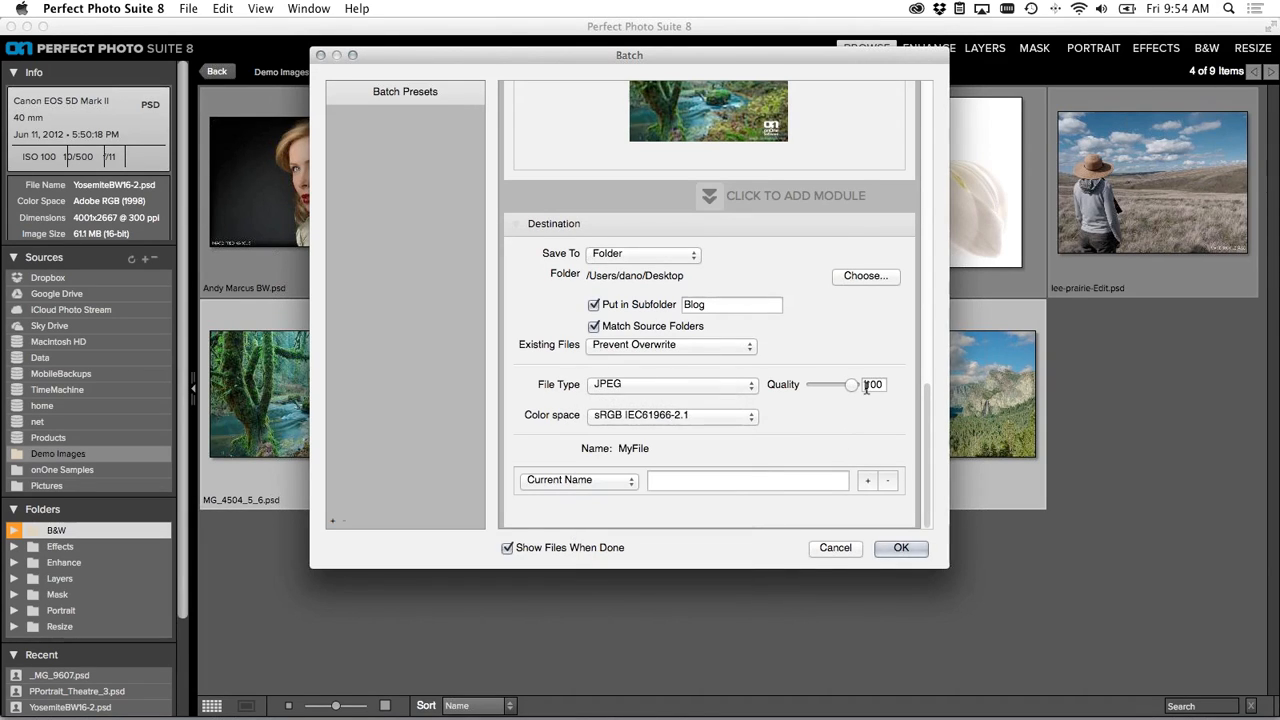
double_click(866, 388)
text(80)
key(Tab)
- Append the text "_Blog" to the current name in the output naming, run the batch and dismiss its report
click(866, 481)
click(630, 508)
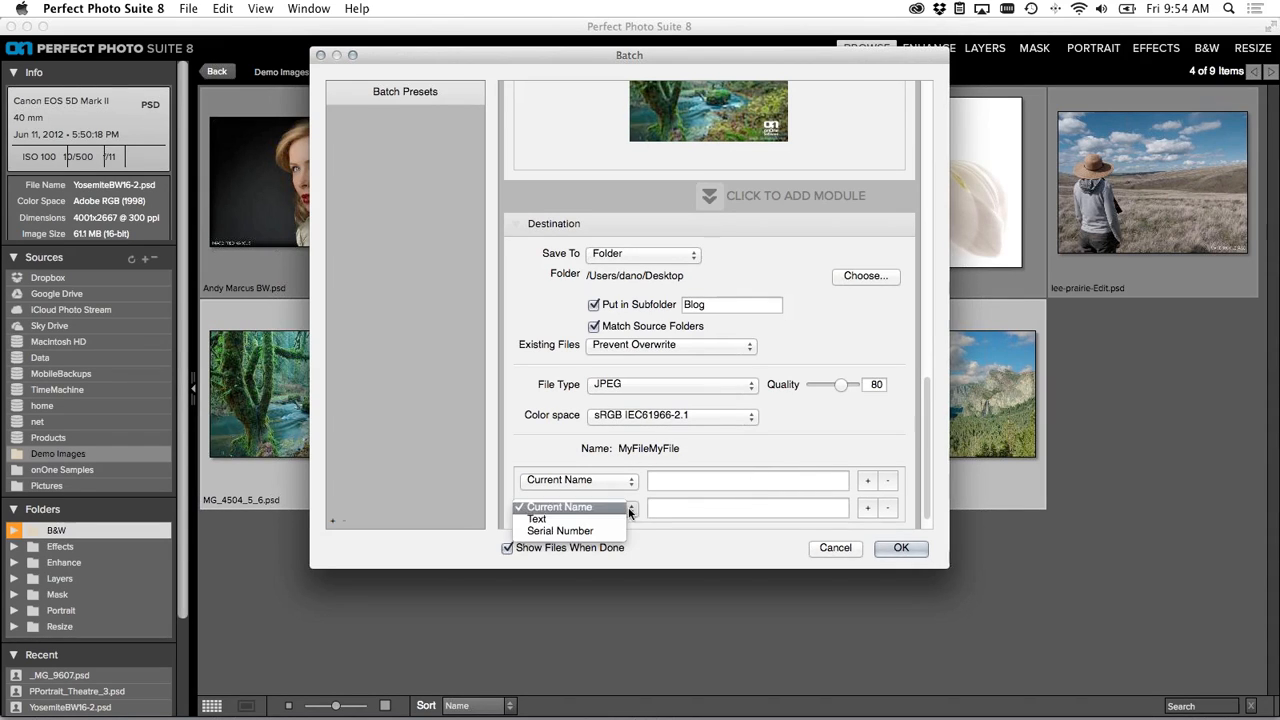
click(540, 519)
click(659, 510)
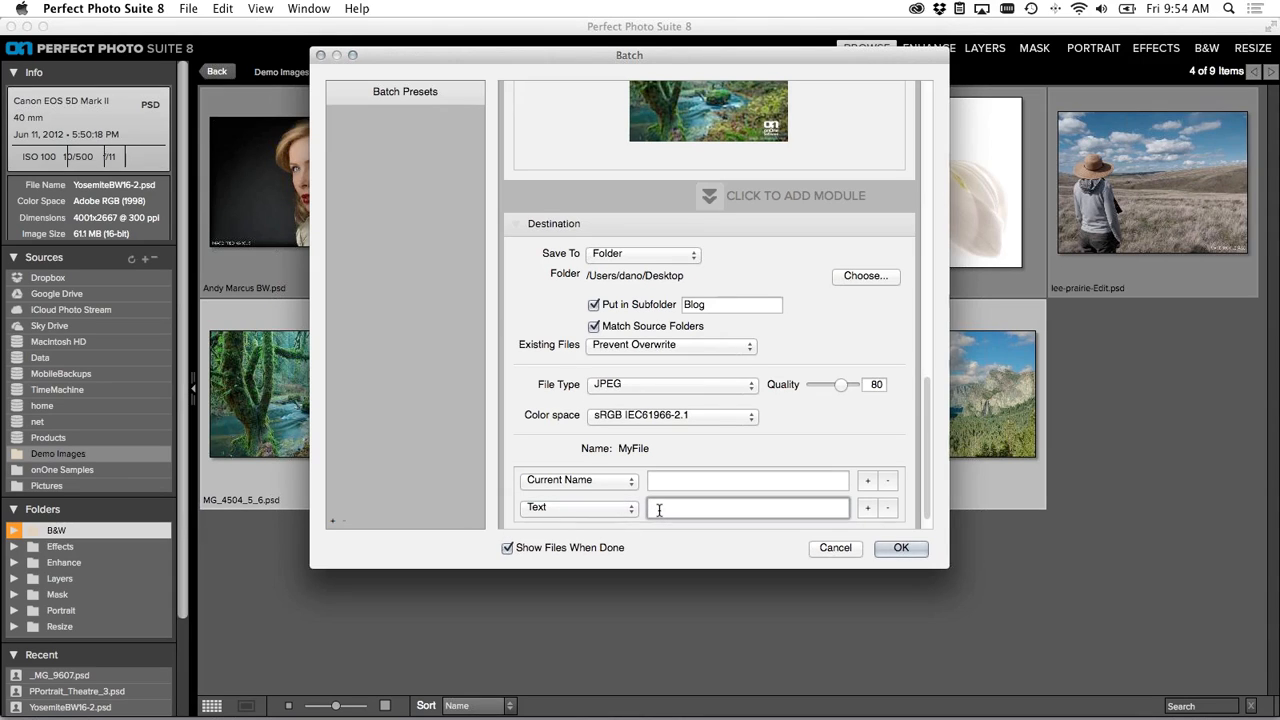
text(_blog)
click(885, 548)
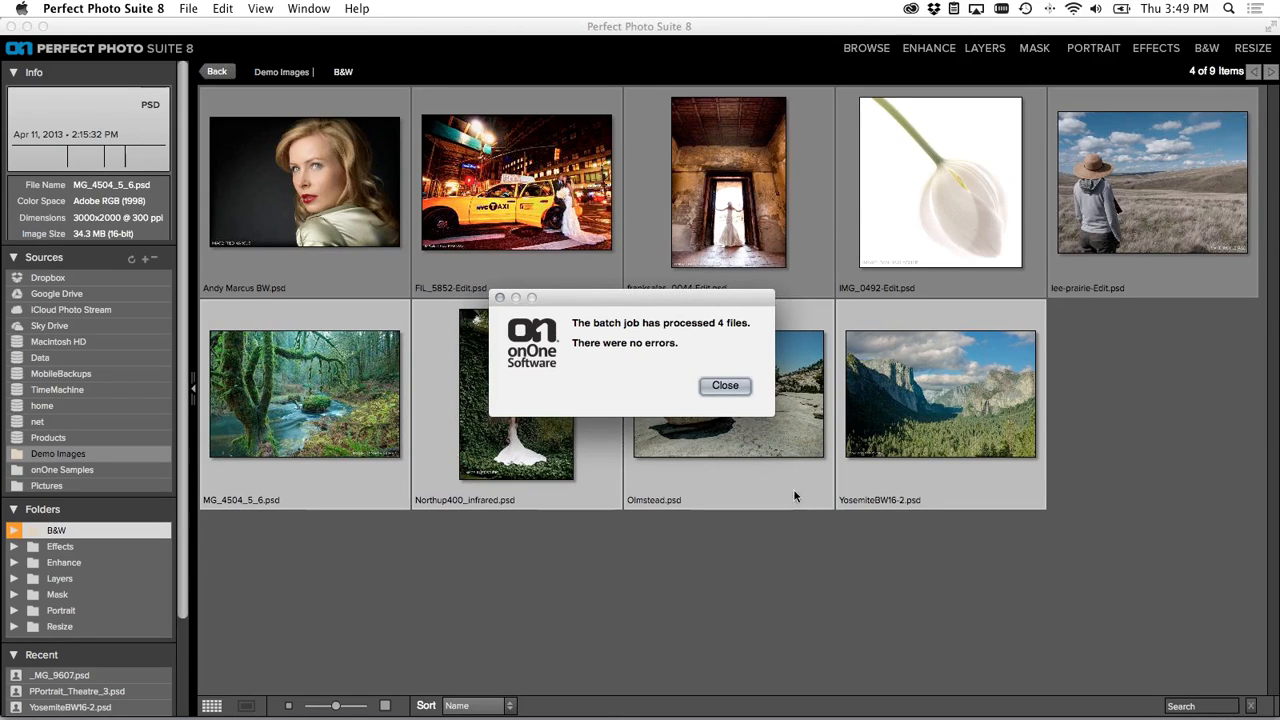
click(720, 388)
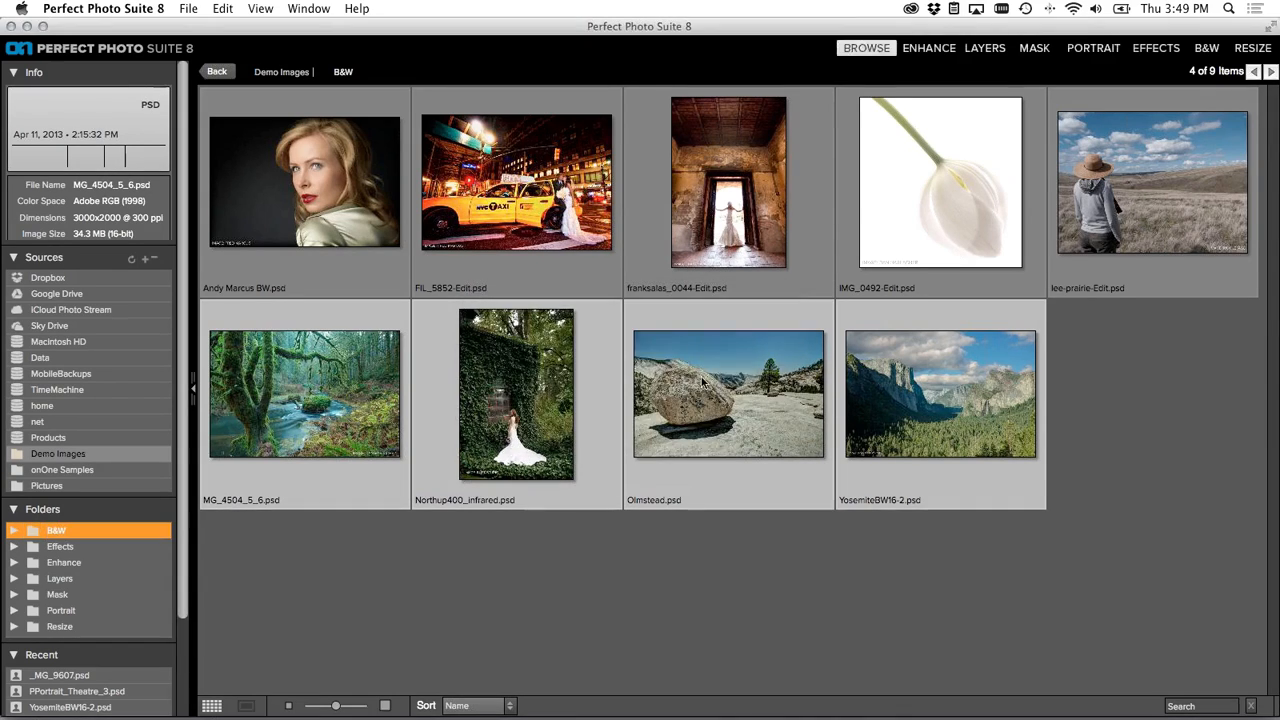
- In Finder, open the B&W folder inside the Desktop's Blog folder and select all the processed JPEGs
drag(756, 44, 358, 116)
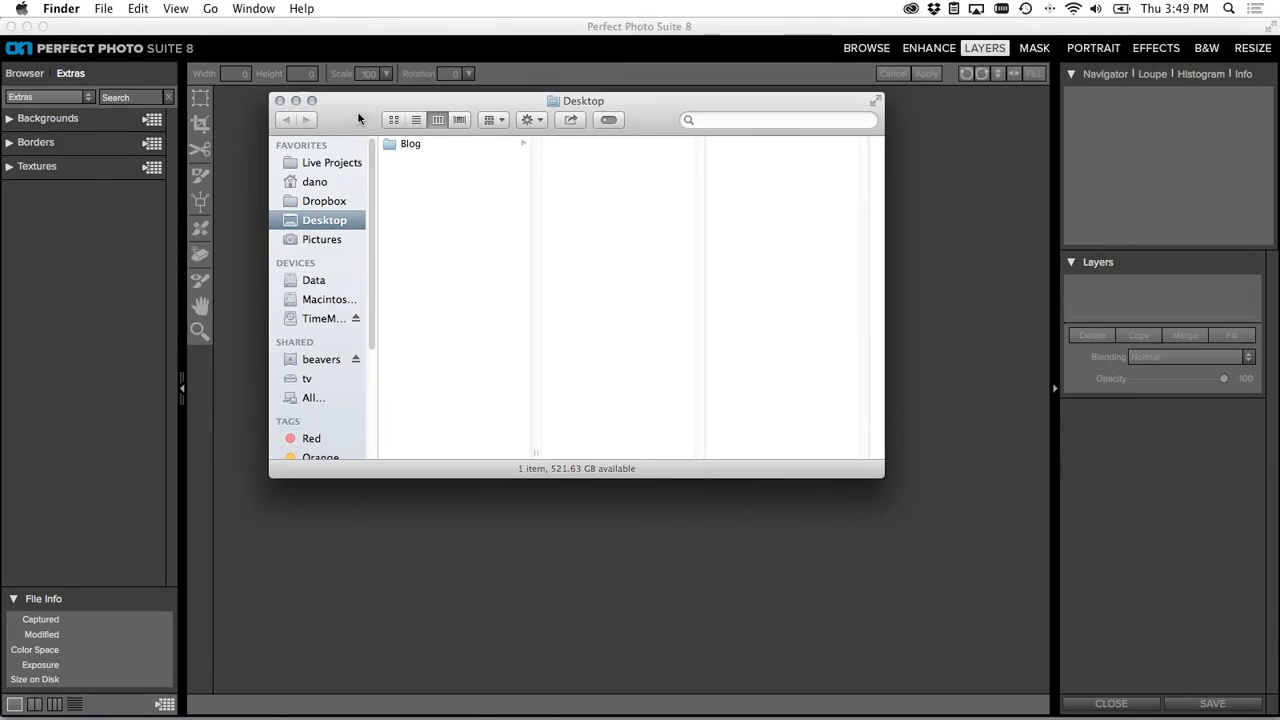
click(498, 145)
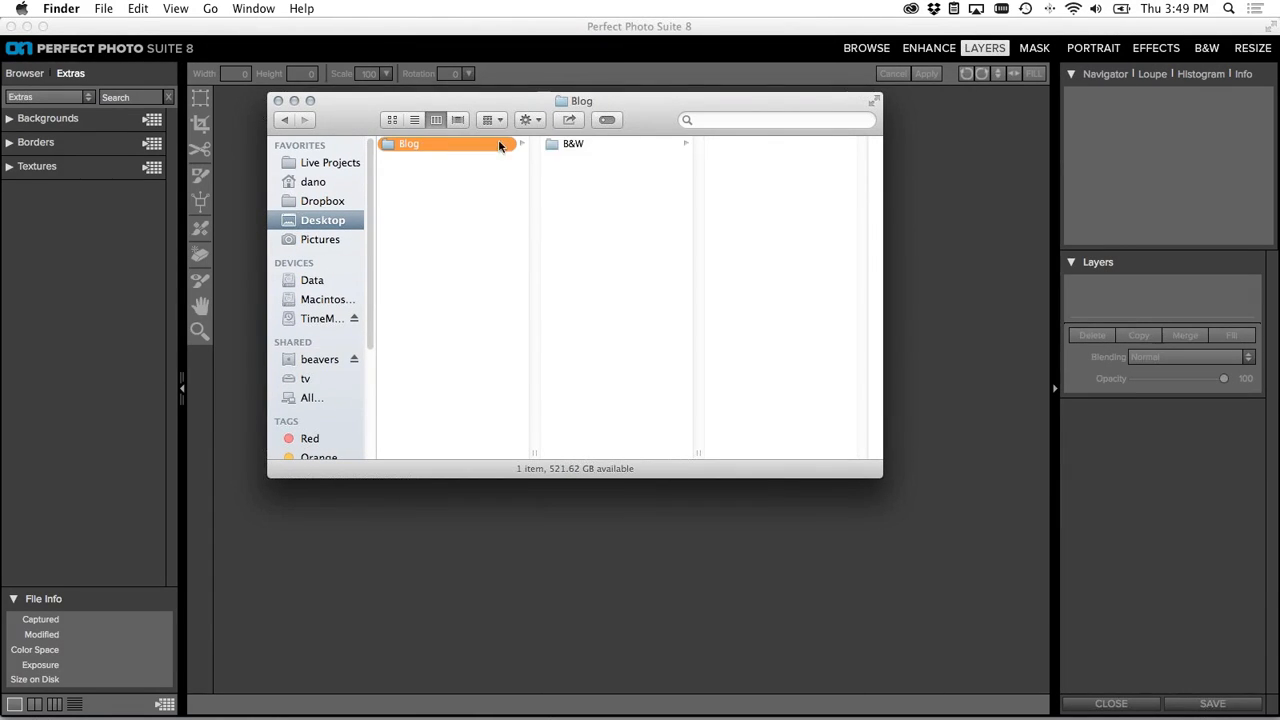
click(573, 144)
click(760, 144)
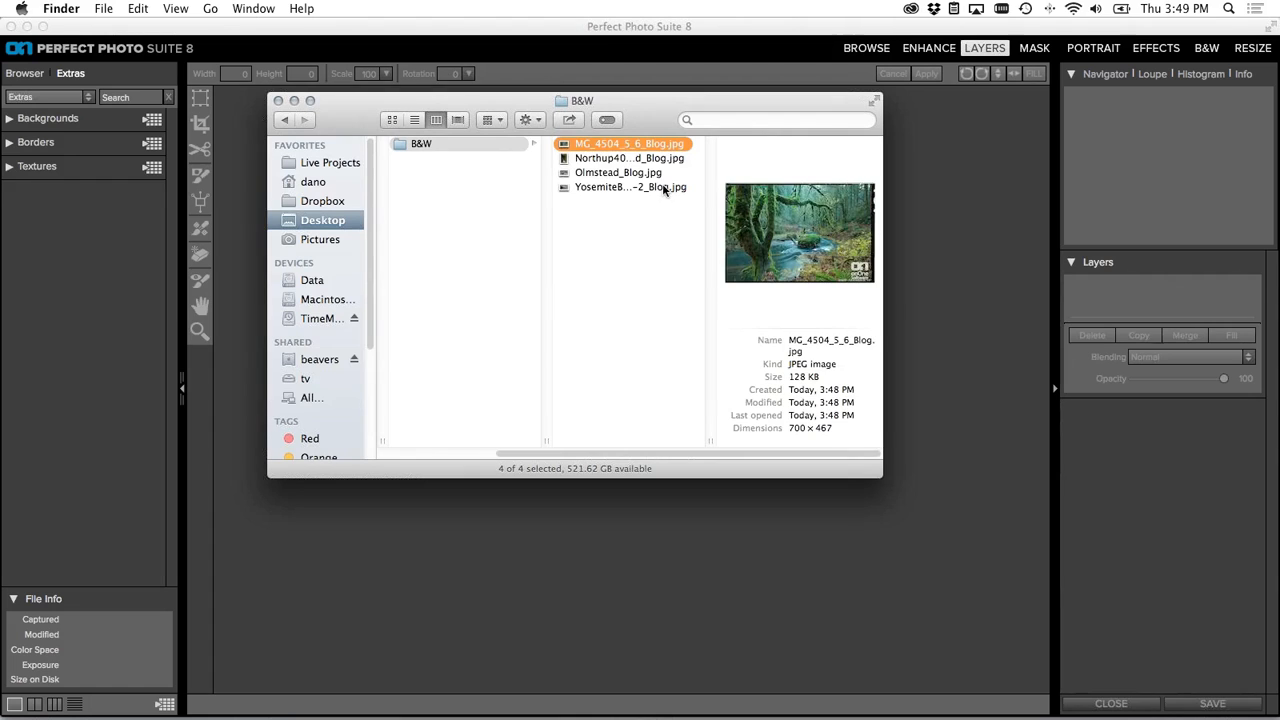
shift+click(662, 187)
- Preview the selected JPEGs one after another in Quick Look to examine their borders and watermarks, closing the preview at the end
key(space)
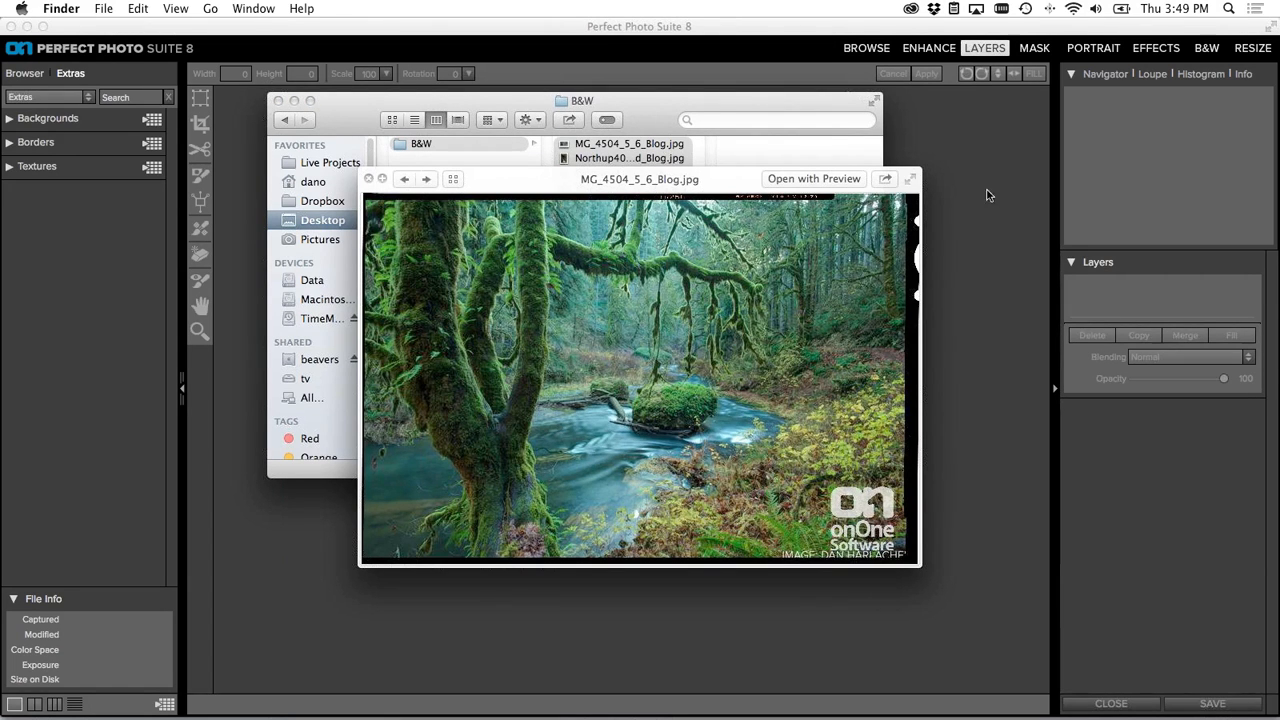
click(427, 179)
click(427, 179)
click(427, 179)
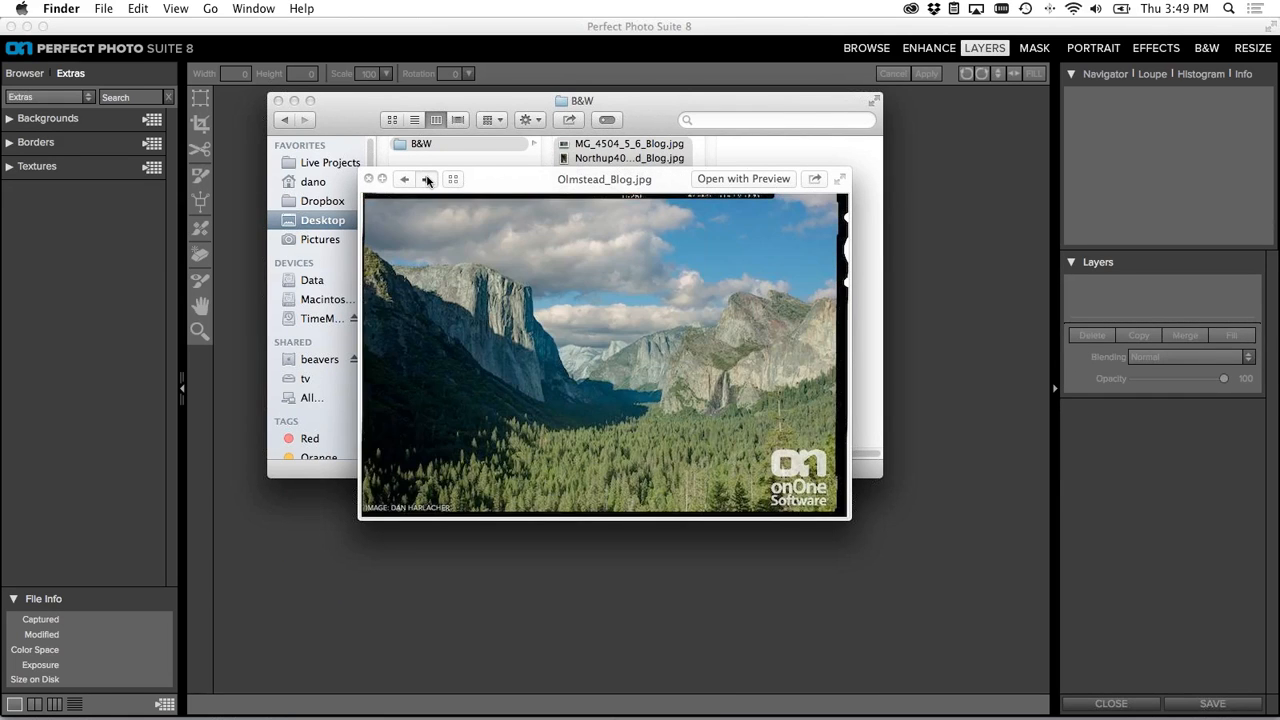
click(427, 179)
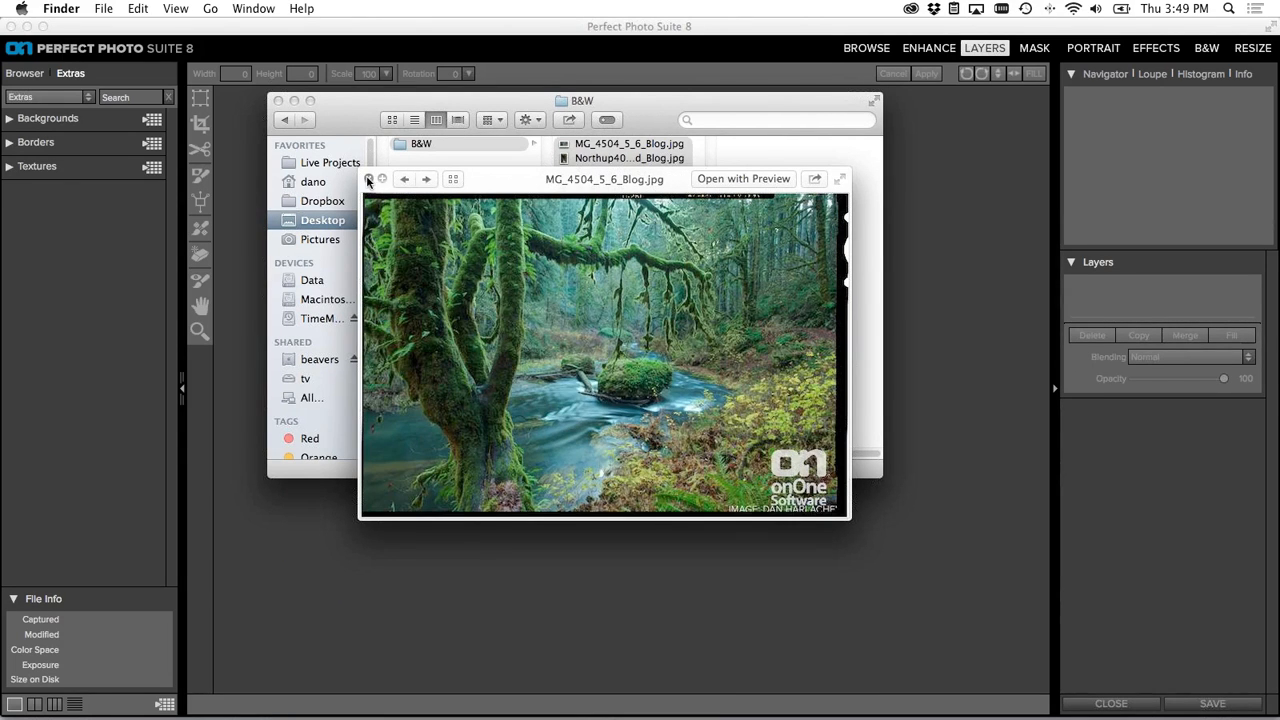
click(368, 178)
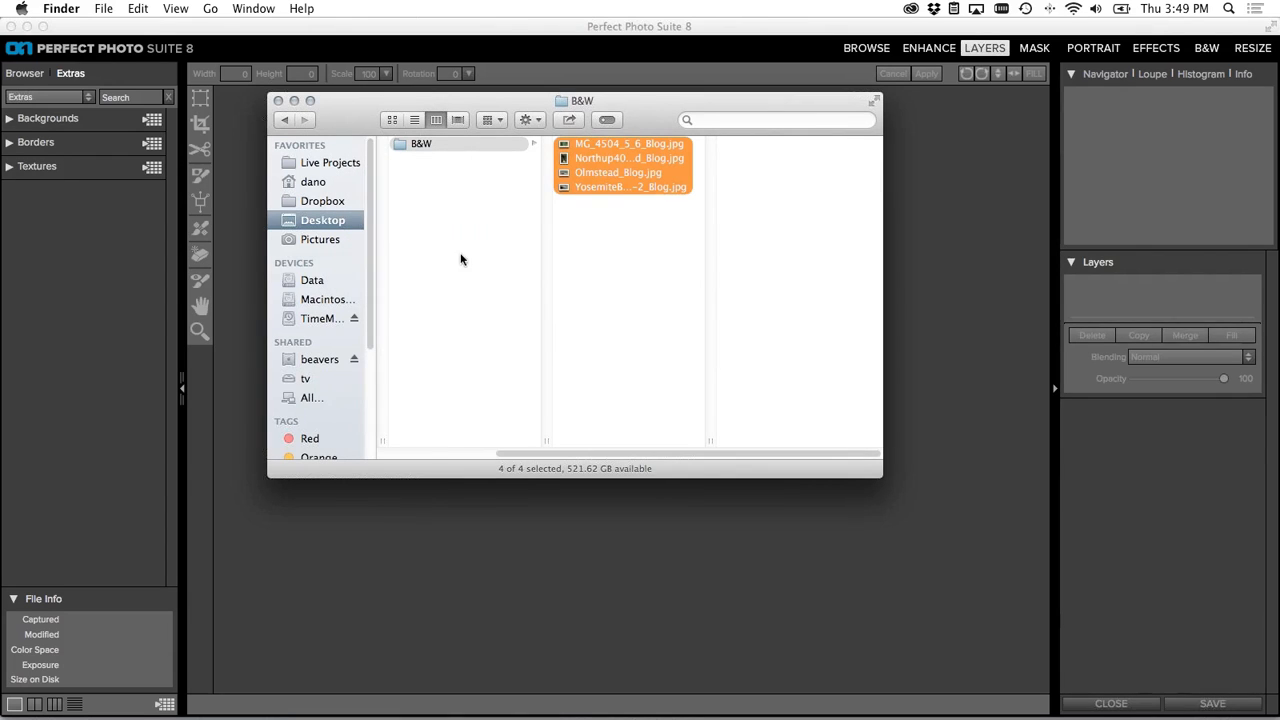
- Switch to the slide presentation listing the new features of Perfect Photo Suite 8
mouse_move(700, 700)
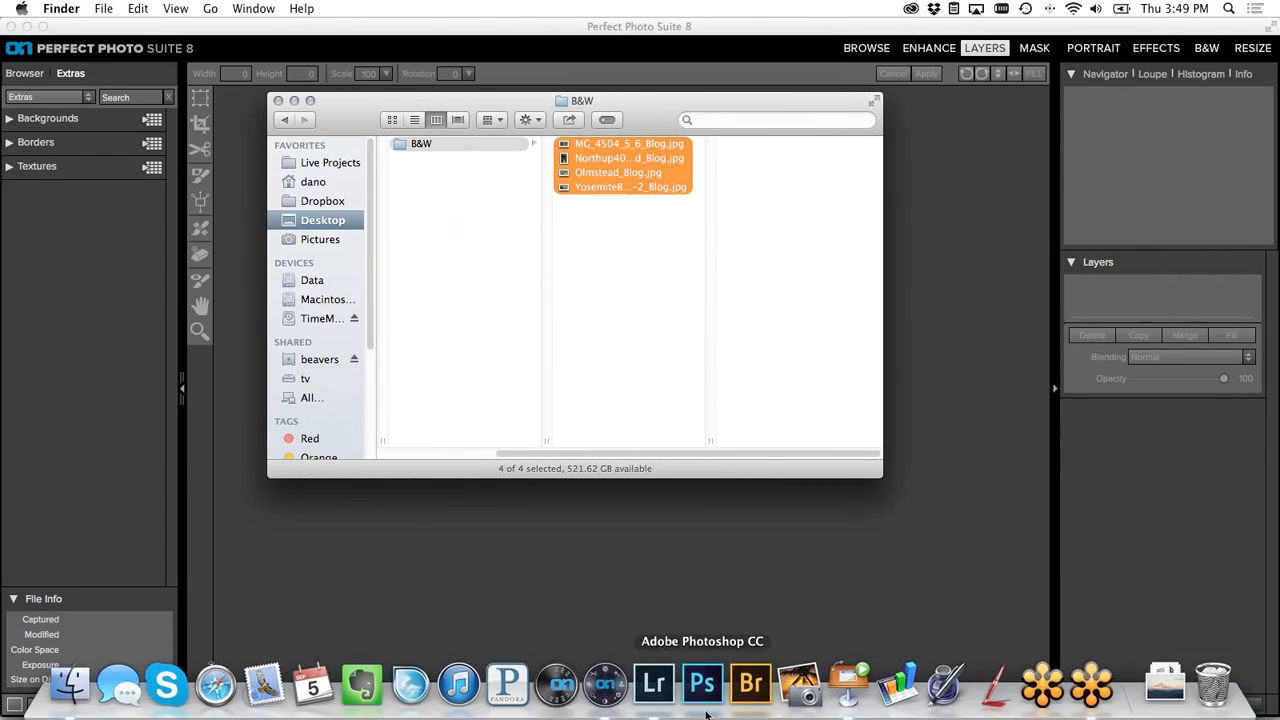
click(850, 684)
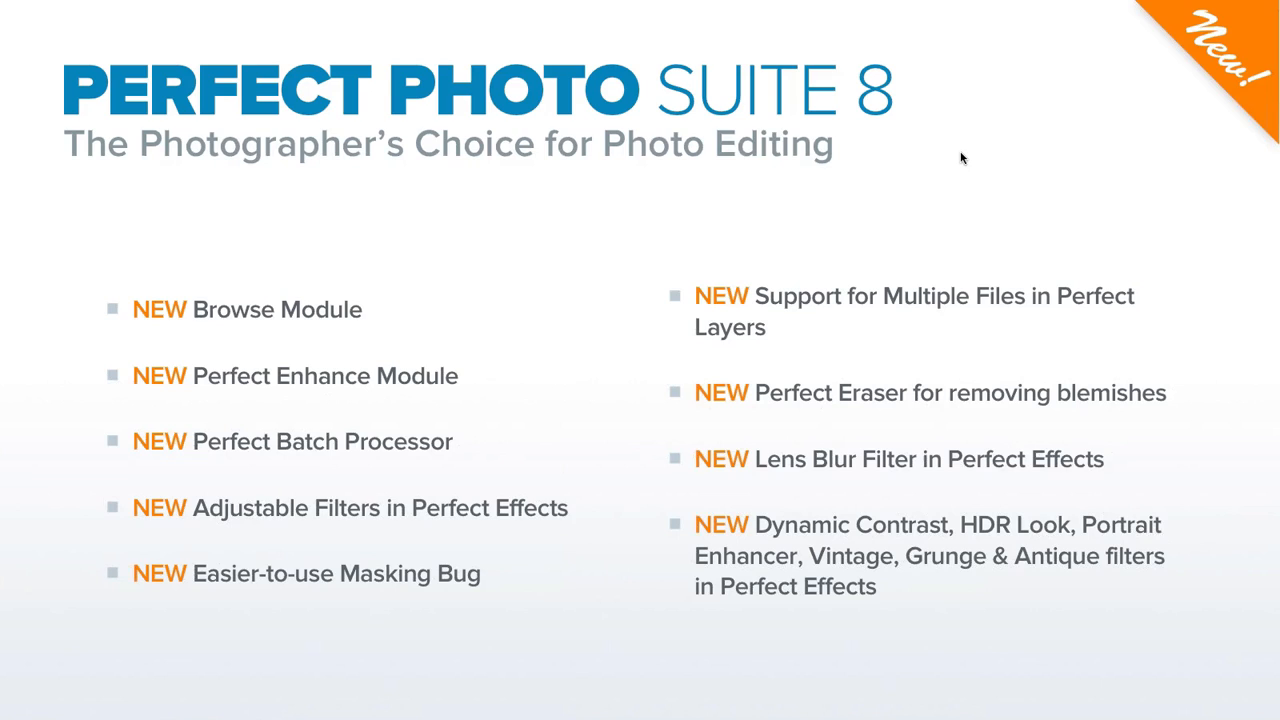